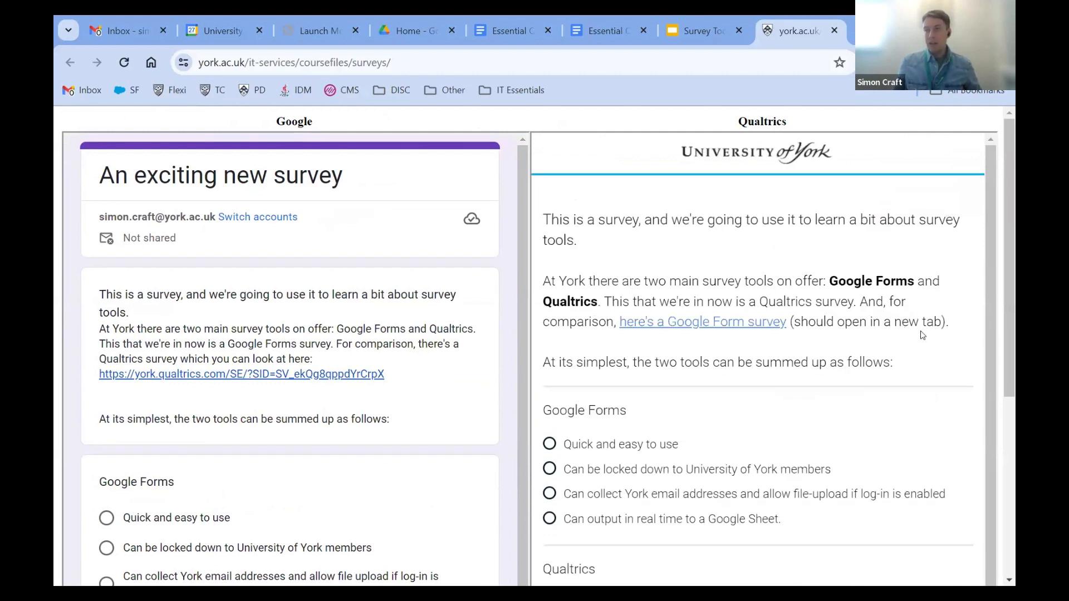
Step: Skim the Google Forms vs Qualtrics comparison page, then open a new blank browser tab
{"action": "scroll", "coordinate": [951, 352], "scroll_direction": "down", "scroll_amount": 3}
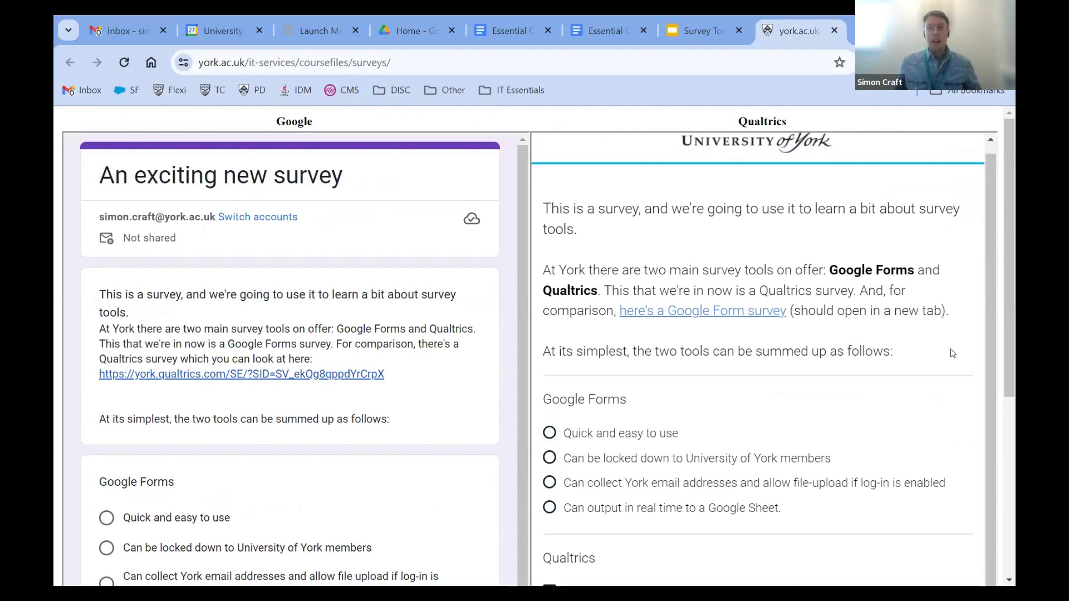
{"action": "scroll", "coordinate": [952, 348], "scroll_direction": "up", "scroll_amount": 3}
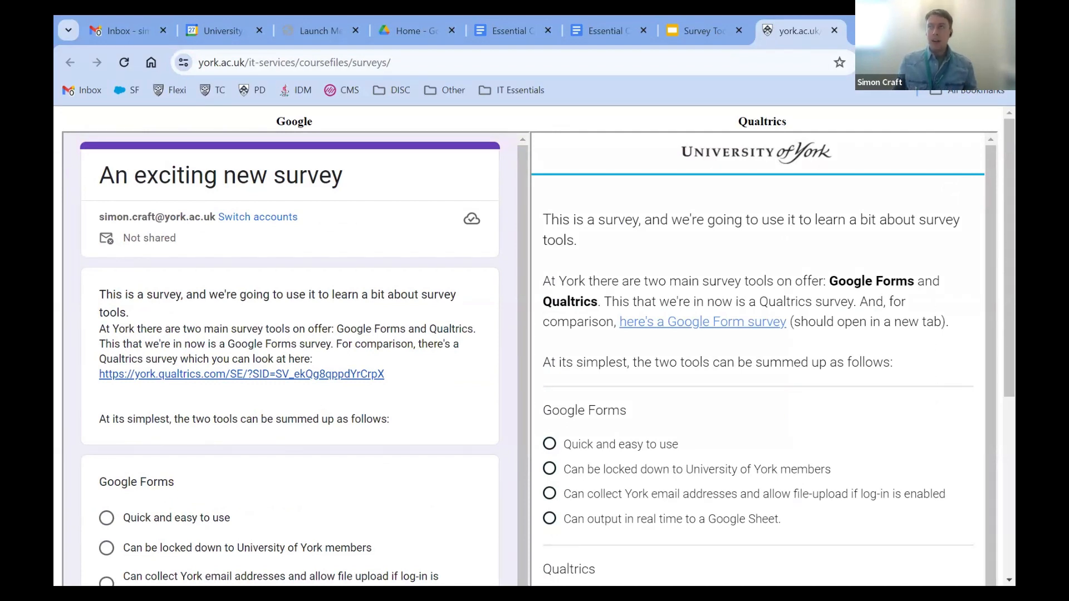
{"action": "key", "text": "ctrl+t"}
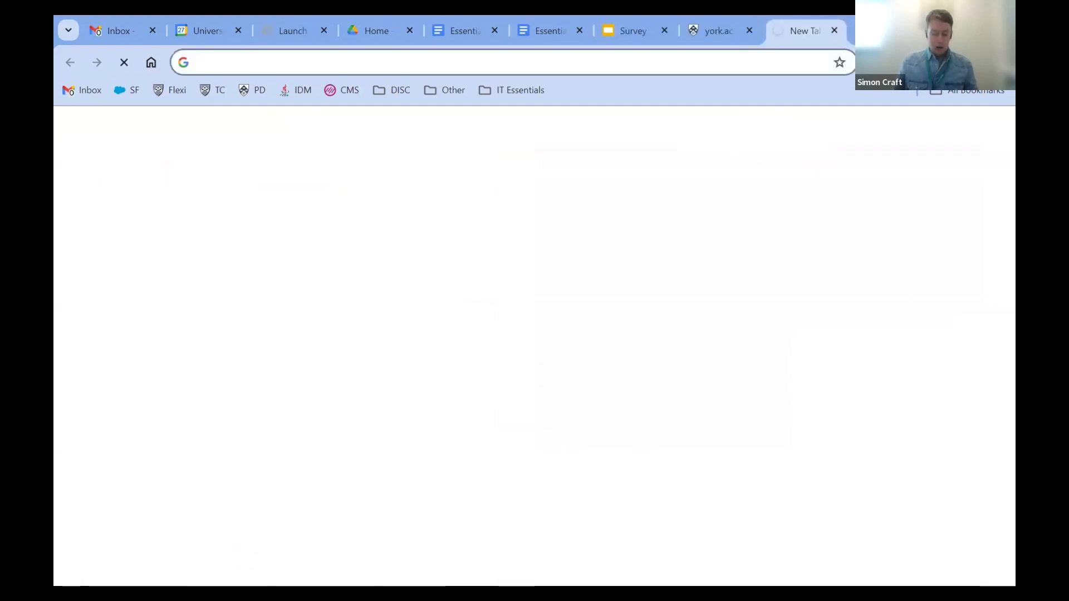
Step: Load york.ac.uk, then Google 'qualtrics', reach the Qualtrics login page, and close that tab
{"action": "type", "text": "york.ac.uk"}
{"action": "key", "text": "Return"}
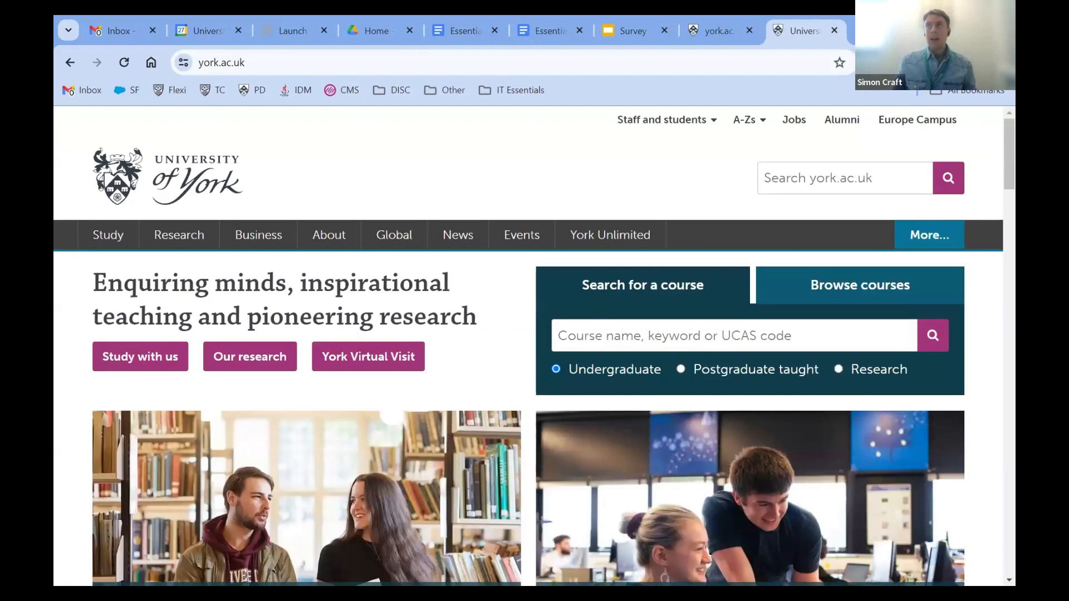
{"action": "key", "text": "ctrl+t"}
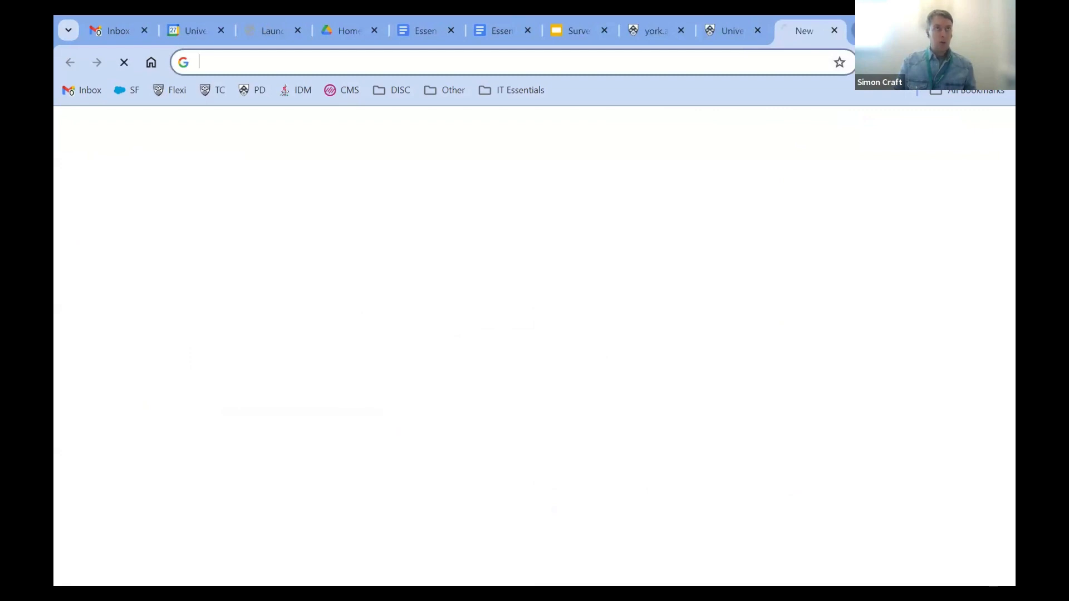
{"action": "type", "text": "qualtrics"}
{"action": "key", "text": "Return"}
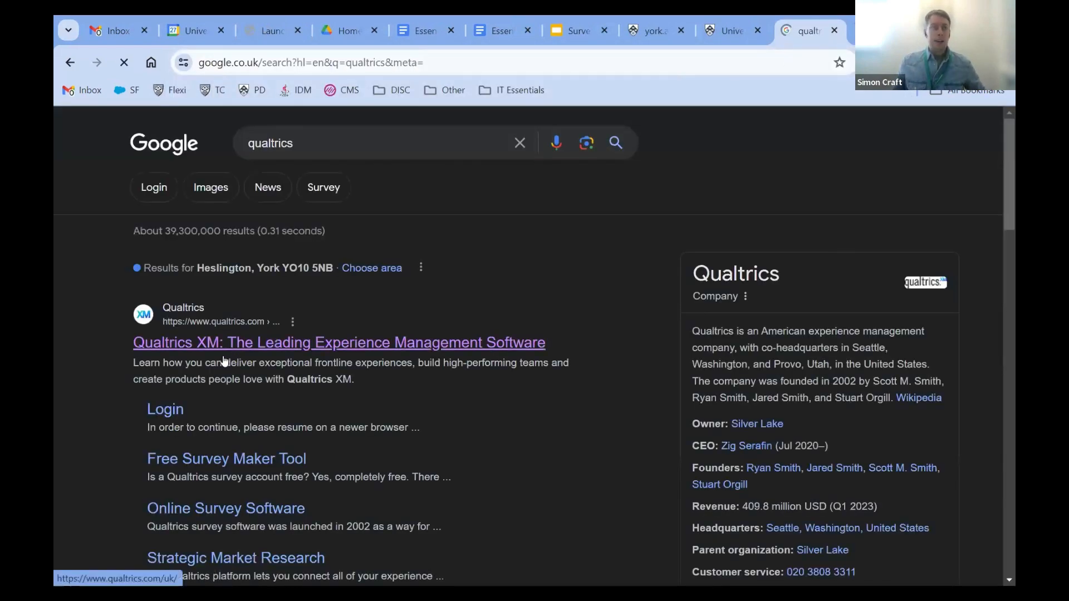
{"action": "left_click", "coordinate": [223, 346]}
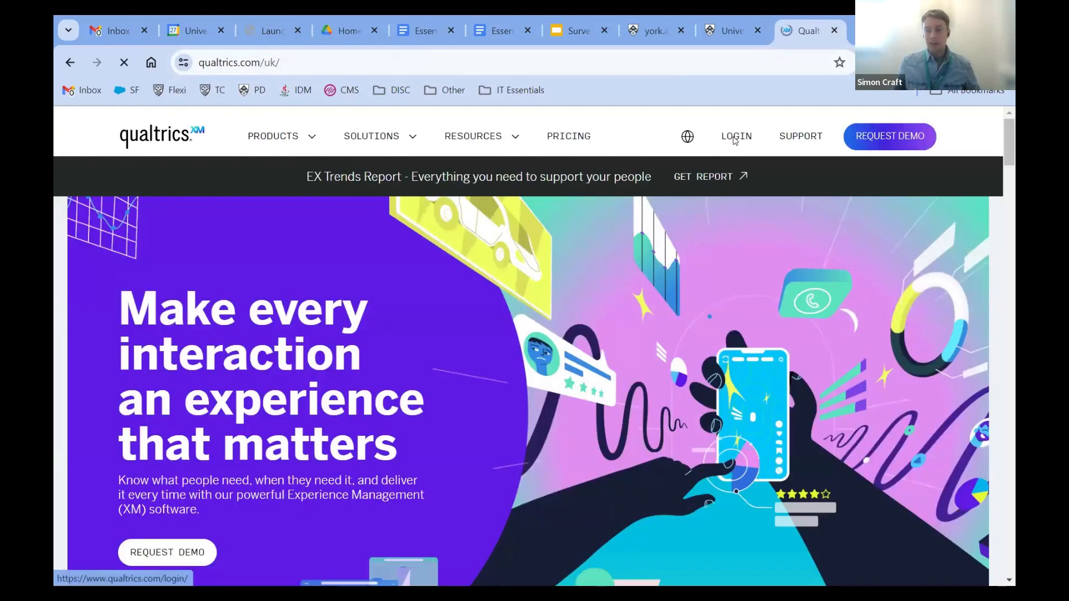
{"action": "left_click", "coordinate": [735, 139]}
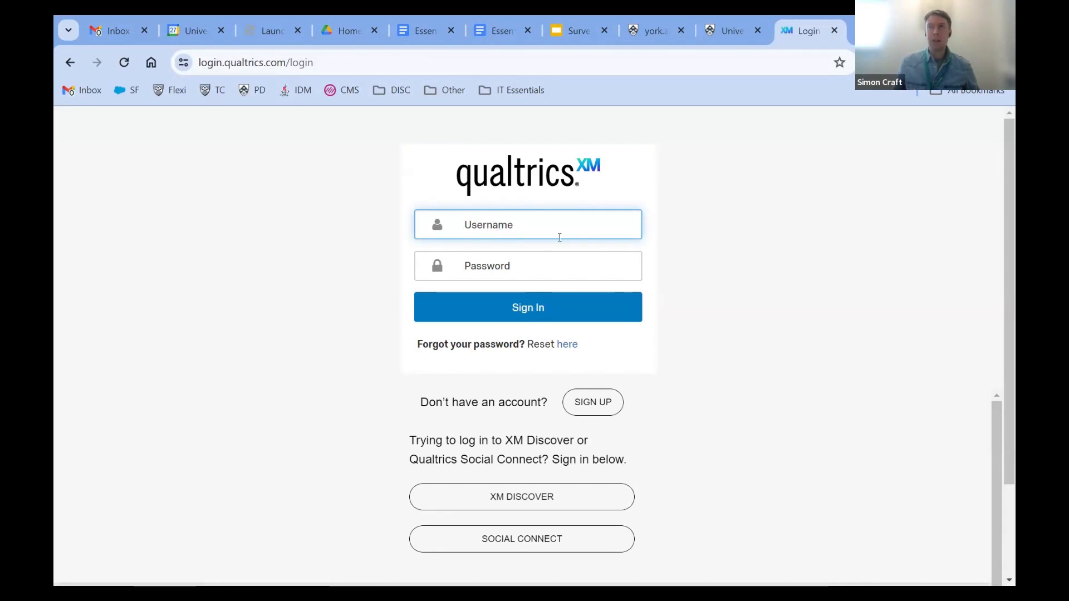
{"action": "left_click", "coordinate": [834, 30]}
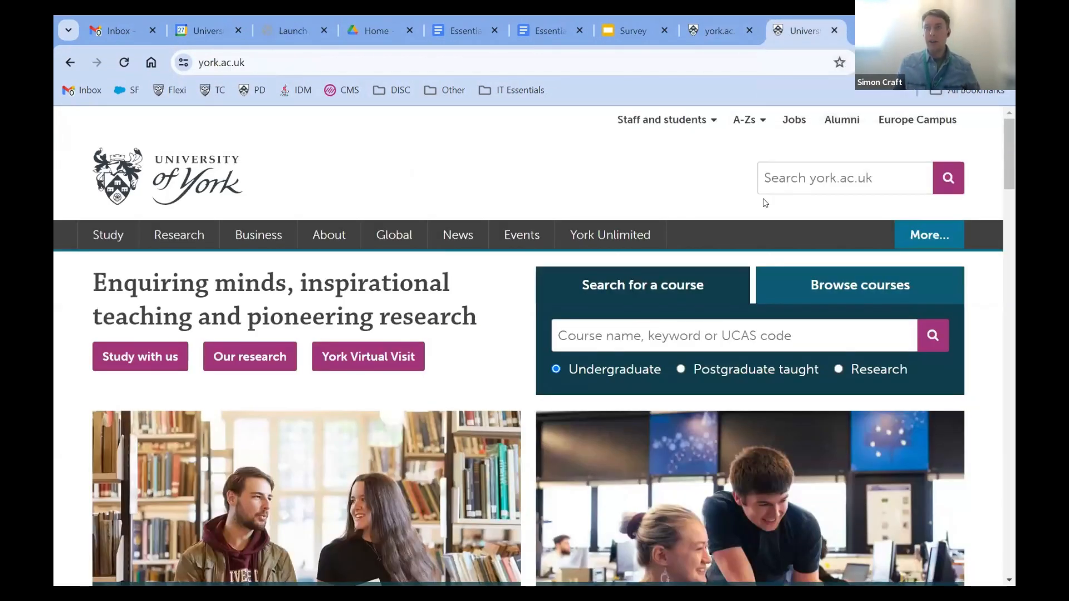
Step: Search the York site for 'qualtric' and sign in via the Survey tool: Qualtrics - IT Services page
{"action": "left_click", "coordinate": [791, 176]}
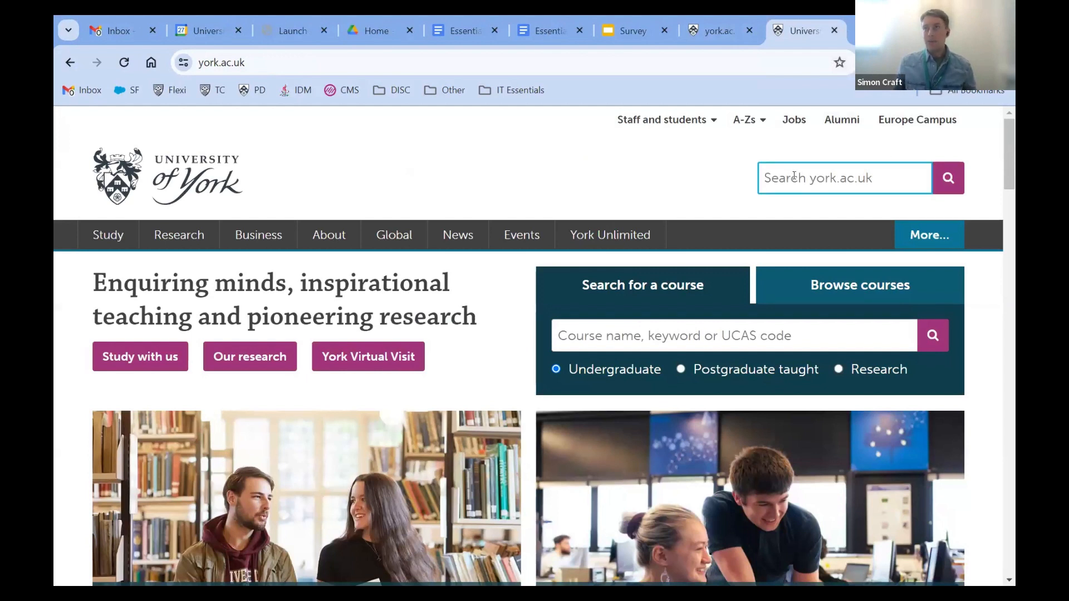
{"action": "type", "text": "qualtrics"}
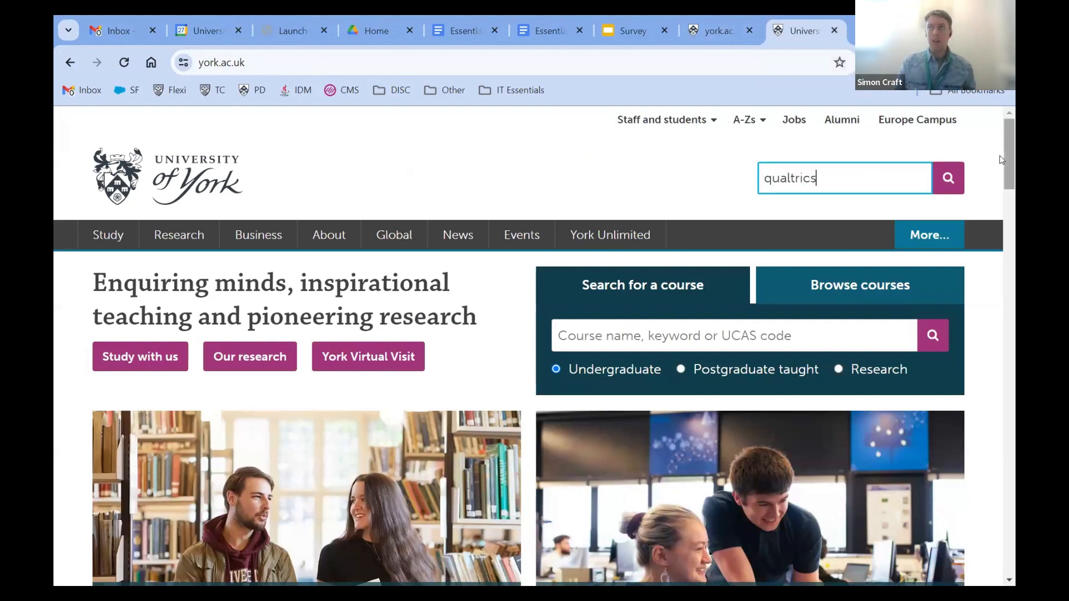
{"action": "key", "text": "Return"}
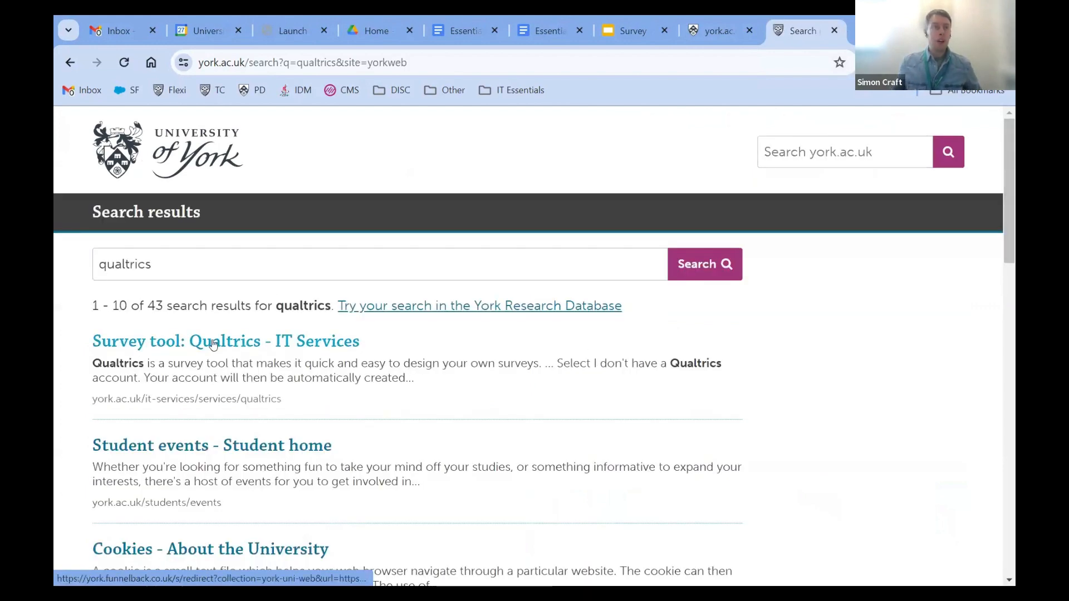
{"action": "left_click", "coordinate": [214, 349]}
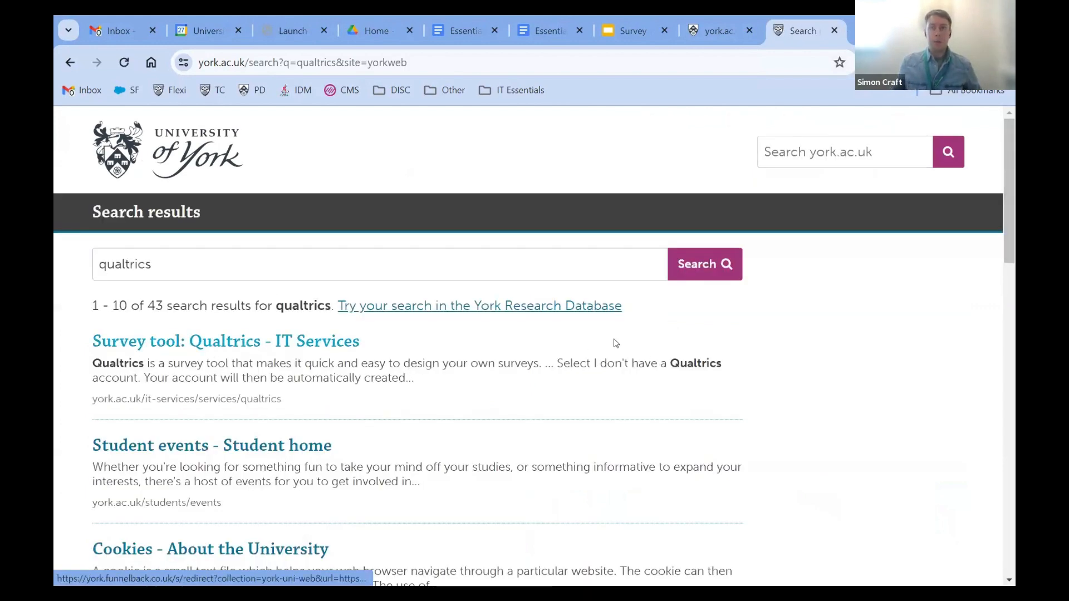
{"action": "scroll", "coordinate": [379, 378], "scroll_direction": "down", "scroll_amount": 2}
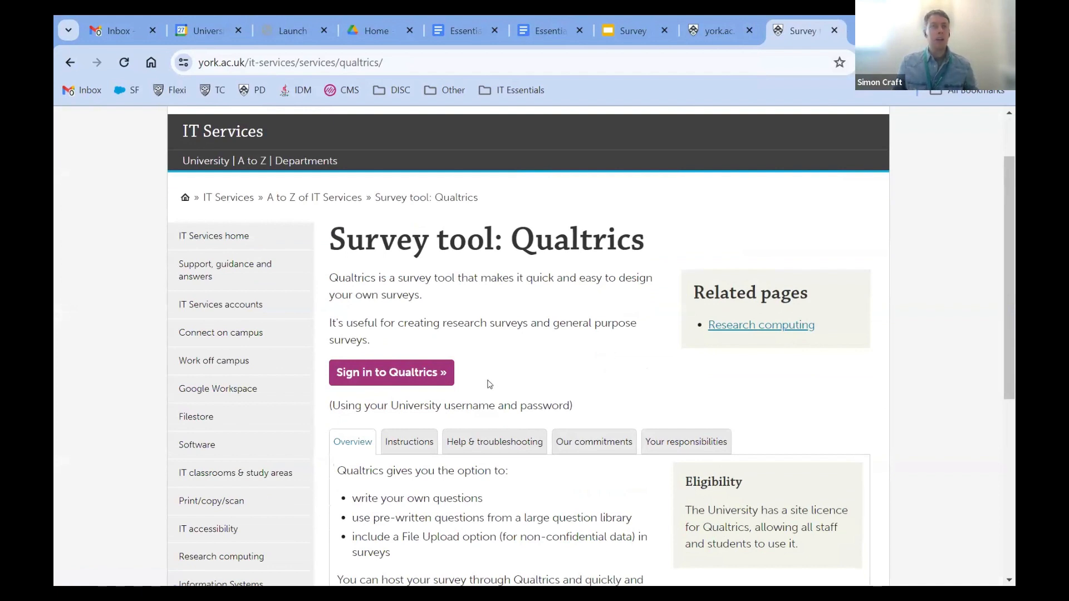
{"action": "left_click", "coordinate": [396, 373]}
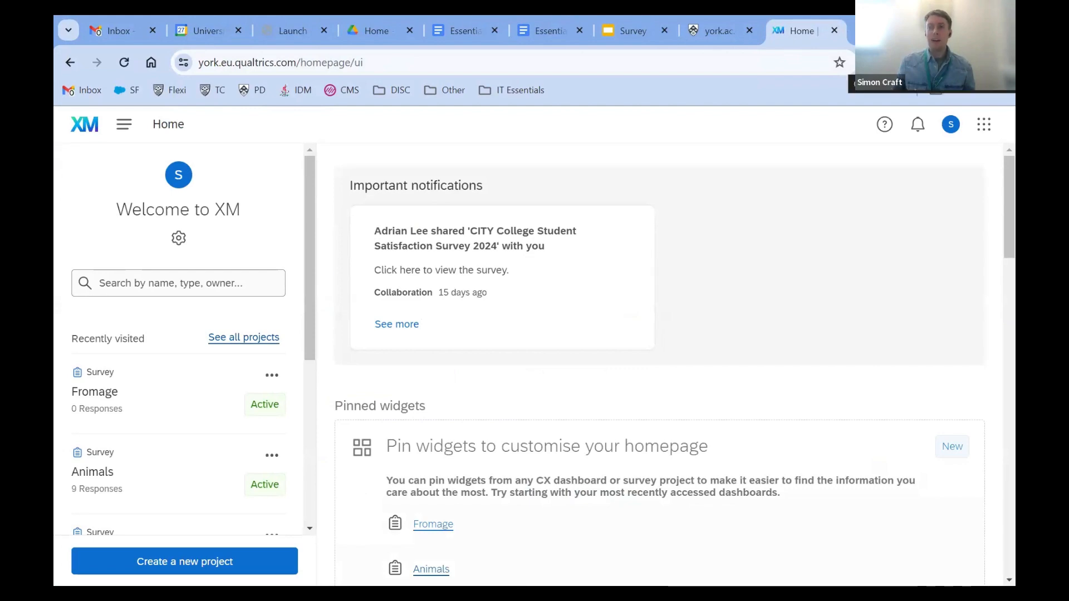
{"action": "left_click", "coordinate": [1002, 62]}
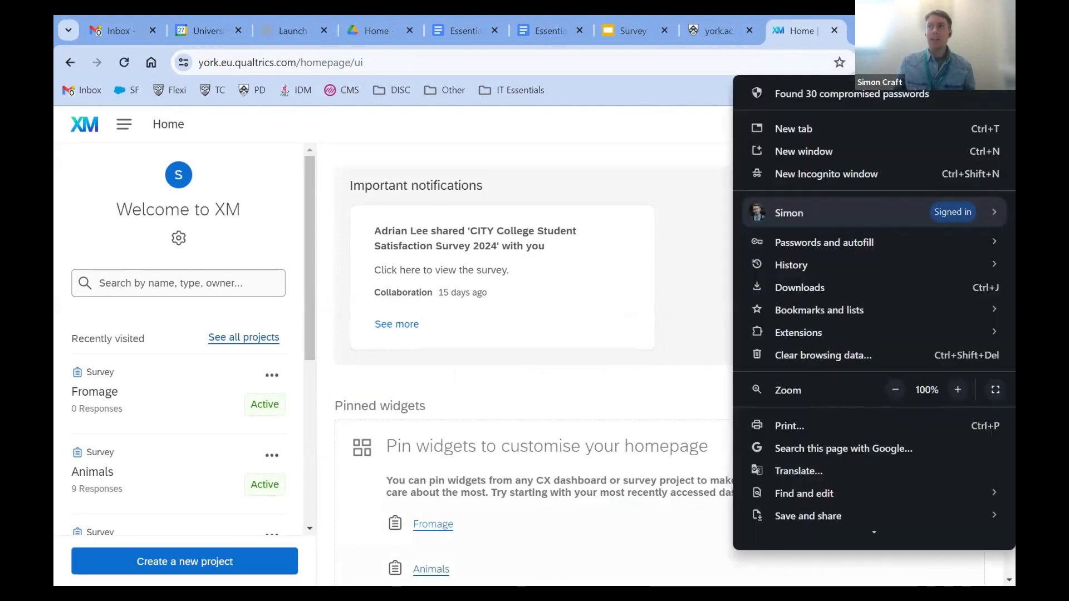
Step: In a new incognito window, search york.ac.uk for 'qualtrics' and reach the Qualtrics university sign-in
{"action": "left_click", "coordinate": [820, 173]}
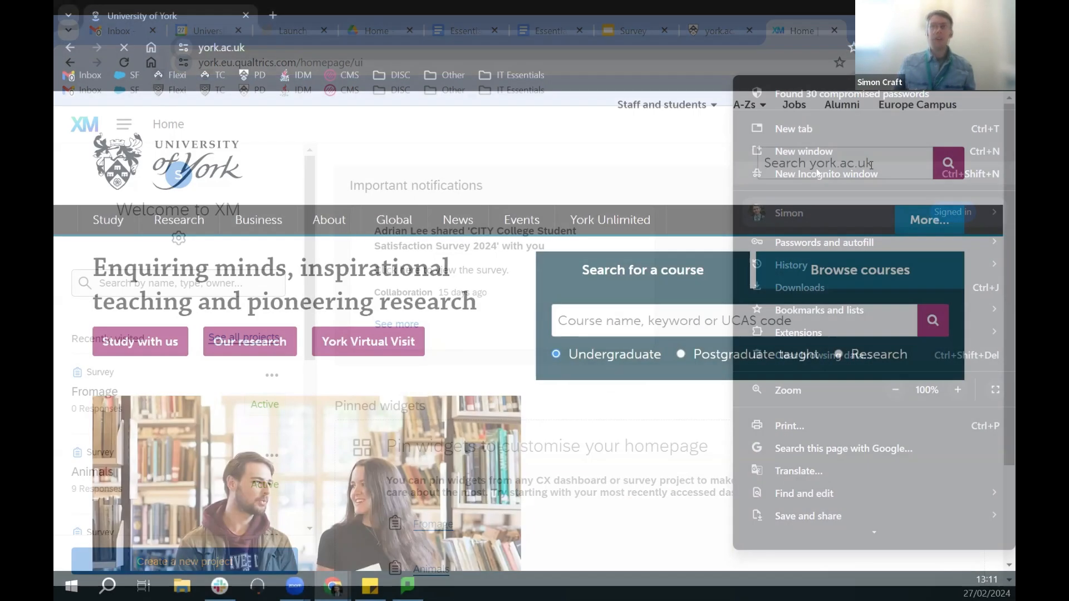
{"action": "left_click", "coordinate": [873, 165]}
{"action": "type", "text": "qualtrics"}
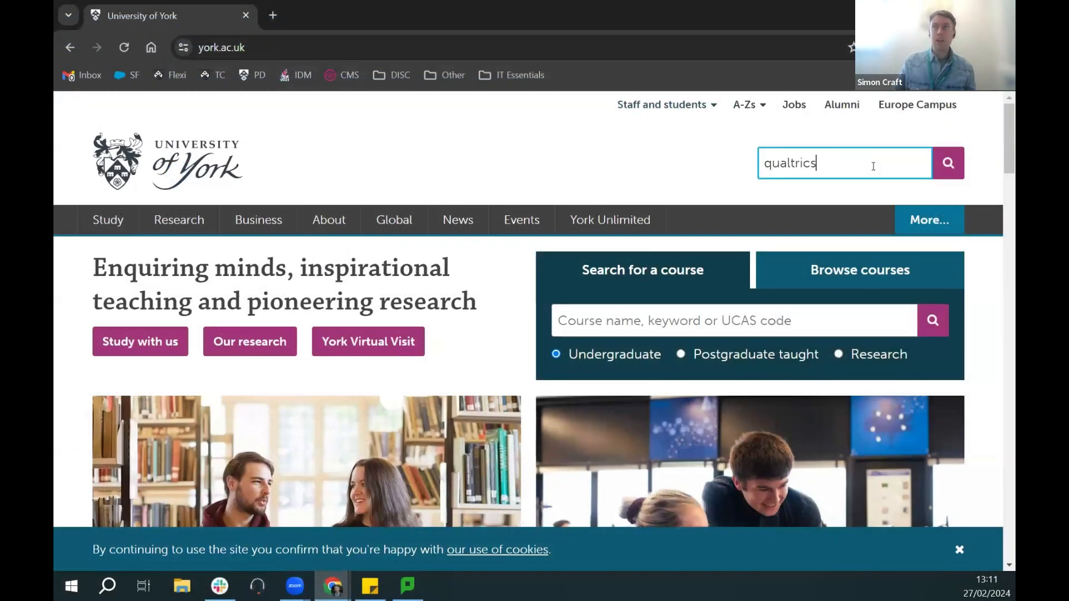
{"action": "key", "text": "Return"}
{"action": "left_click", "coordinate": [209, 326]}
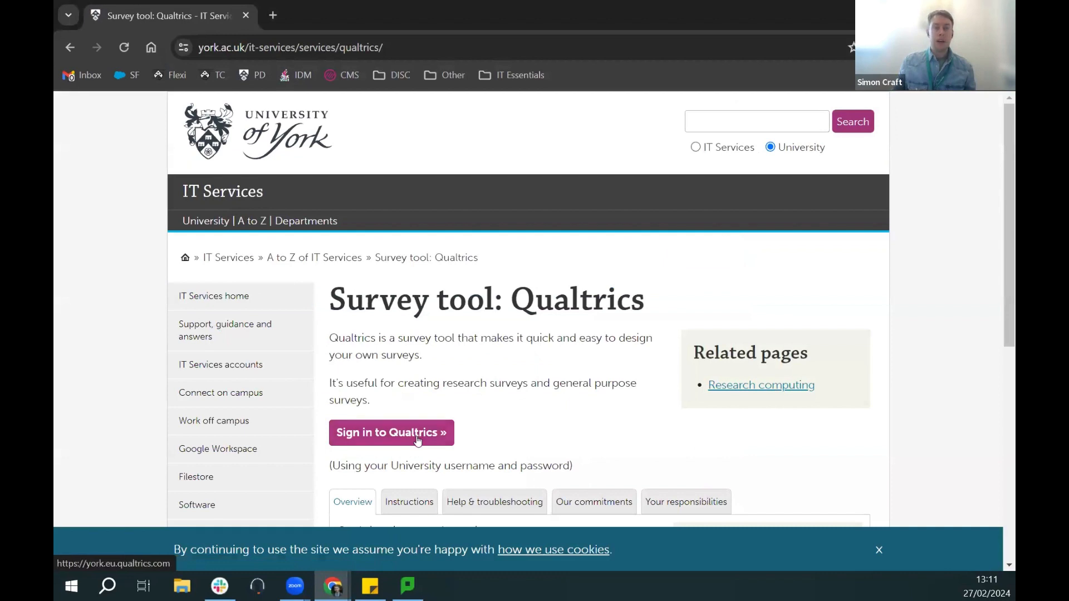
{"action": "left_click", "coordinate": [414, 441]}
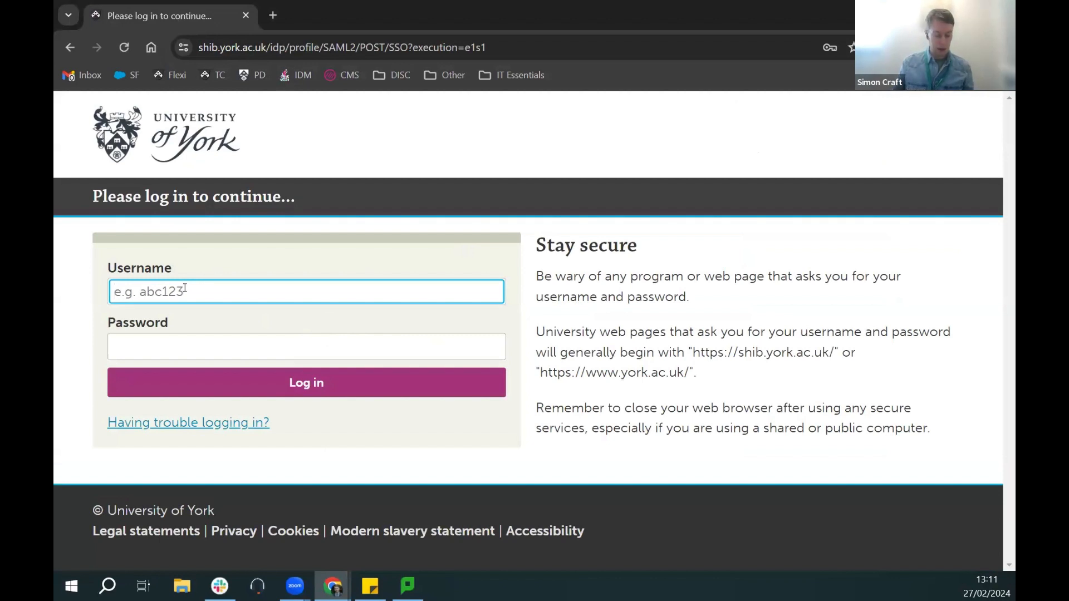
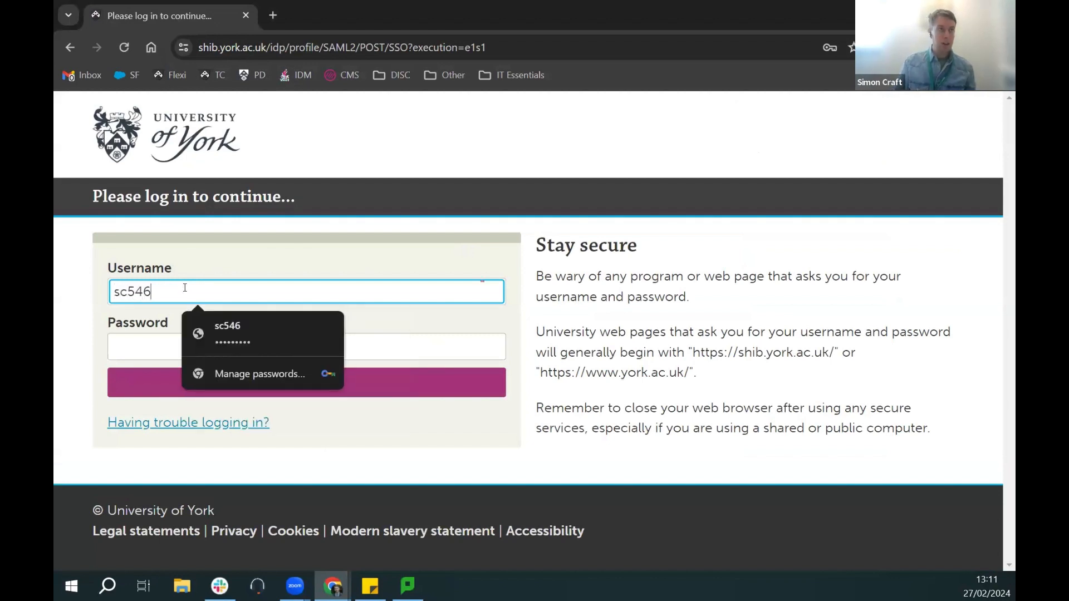
Step: Enter the university username and saved password, and log in to Qualtrics
{"action": "left_click", "coordinate": [239, 334]}
{"action": "left_click", "coordinate": [293, 384]}
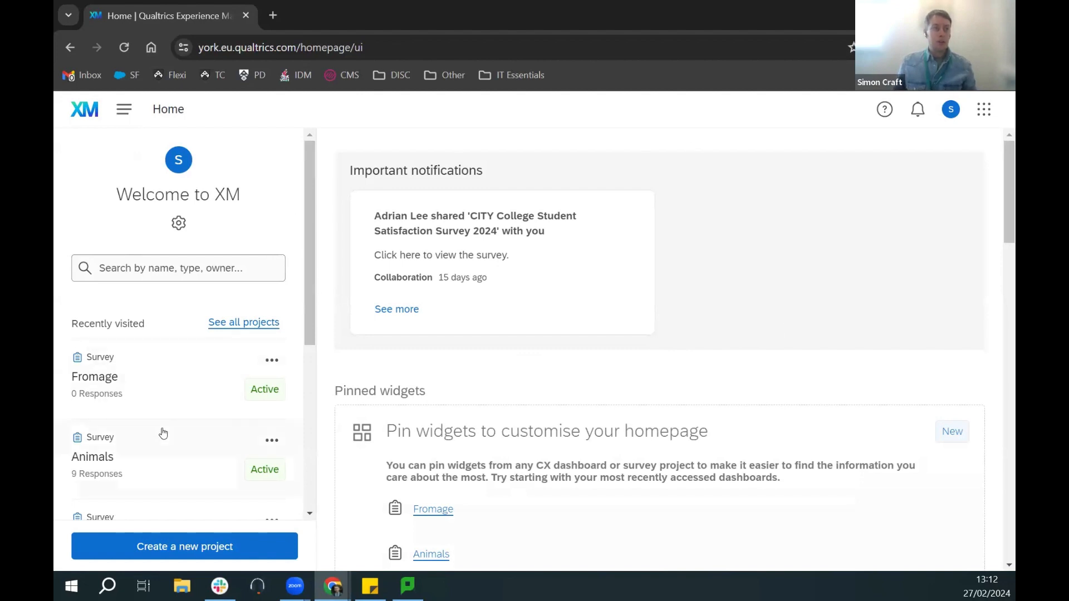
{"action": "scroll", "coordinate": [160, 432], "scroll_direction": "down", "scroll_amount": 3}
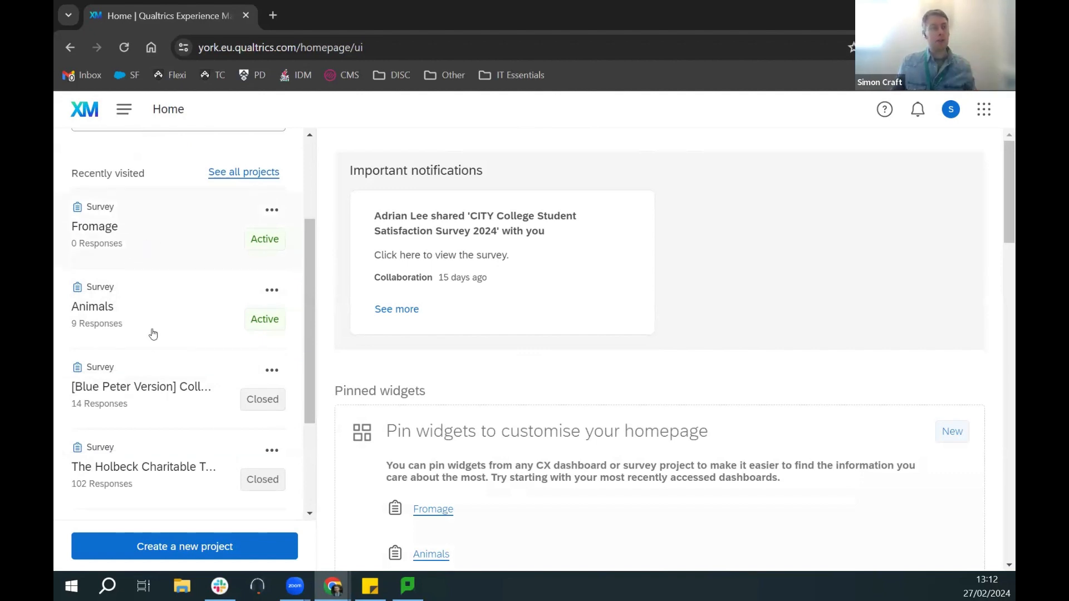
{"action": "scroll", "coordinate": [143, 390], "scroll_direction": "up", "scroll_amount": 3}
{"action": "scroll", "coordinate": [800, 376], "scroll_direction": "down", "scroll_amount": 9}
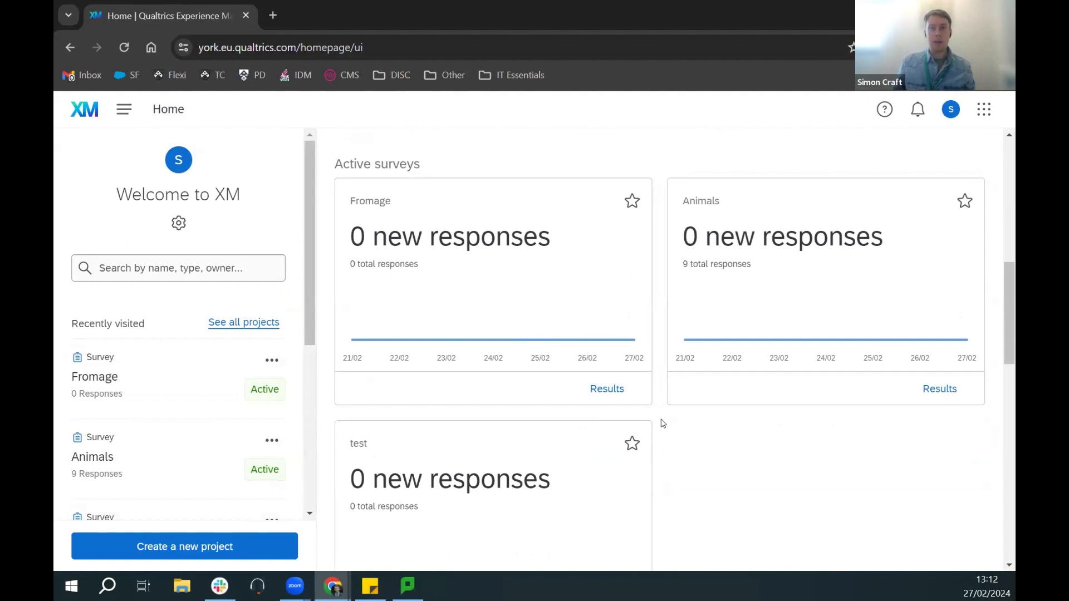
{"action": "scroll", "coordinate": [662, 423], "scroll_direction": "down", "scroll_amount": 8}
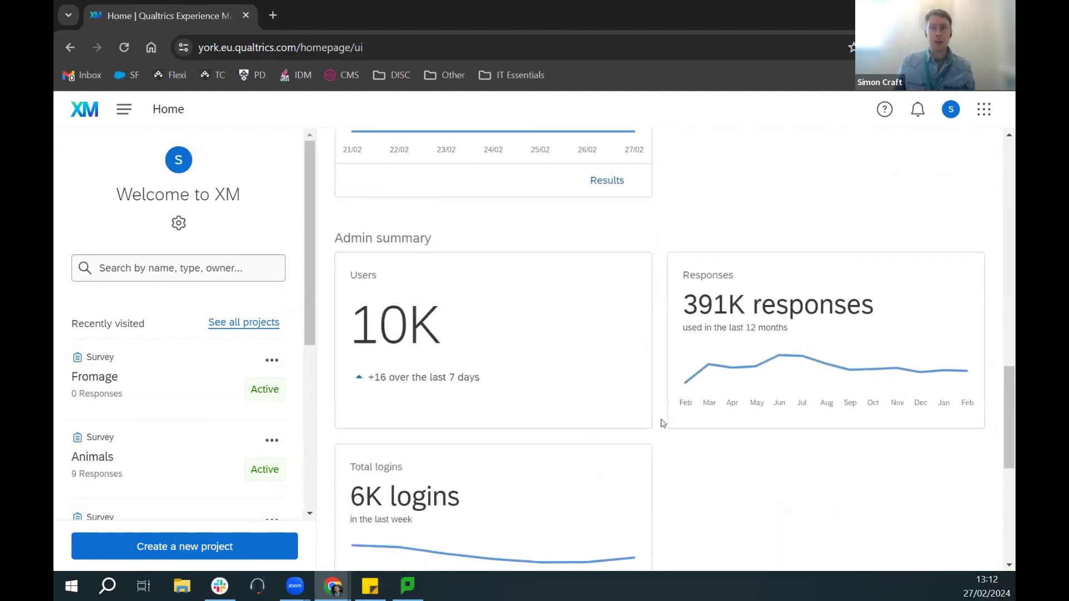
{"action": "scroll", "coordinate": [663, 423], "scroll_direction": "up", "scroll_amount": 10}
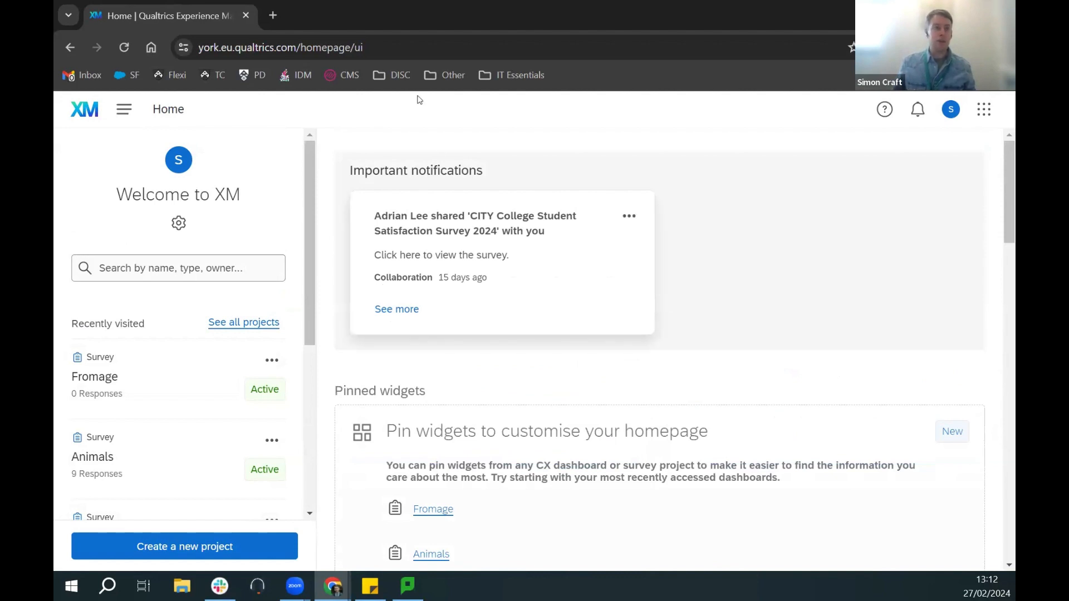
Step: Start a new project, dismiss the tour tip, and choose a blank survey project from scratch
{"action": "left_click", "coordinate": [192, 549]}
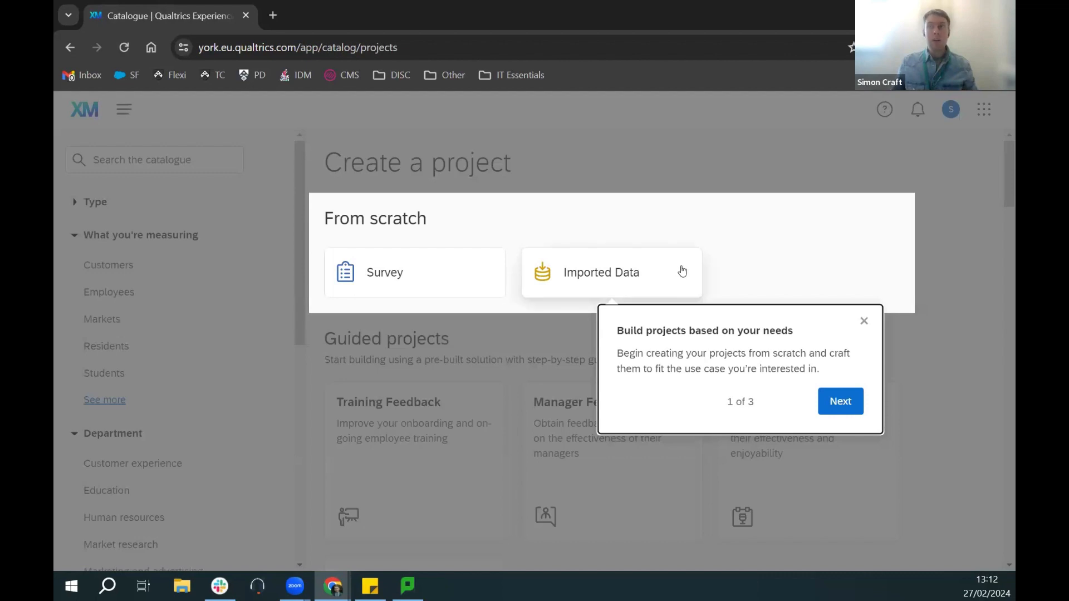
{"action": "left_click", "coordinate": [866, 324]}
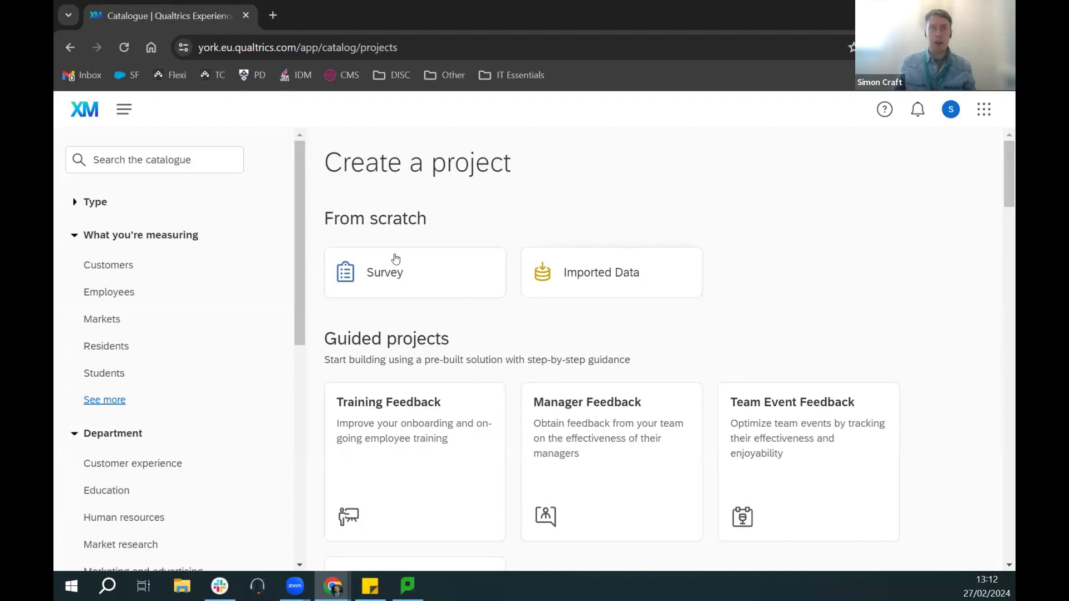
{"action": "left_click", "coordinate": [399, 272]}
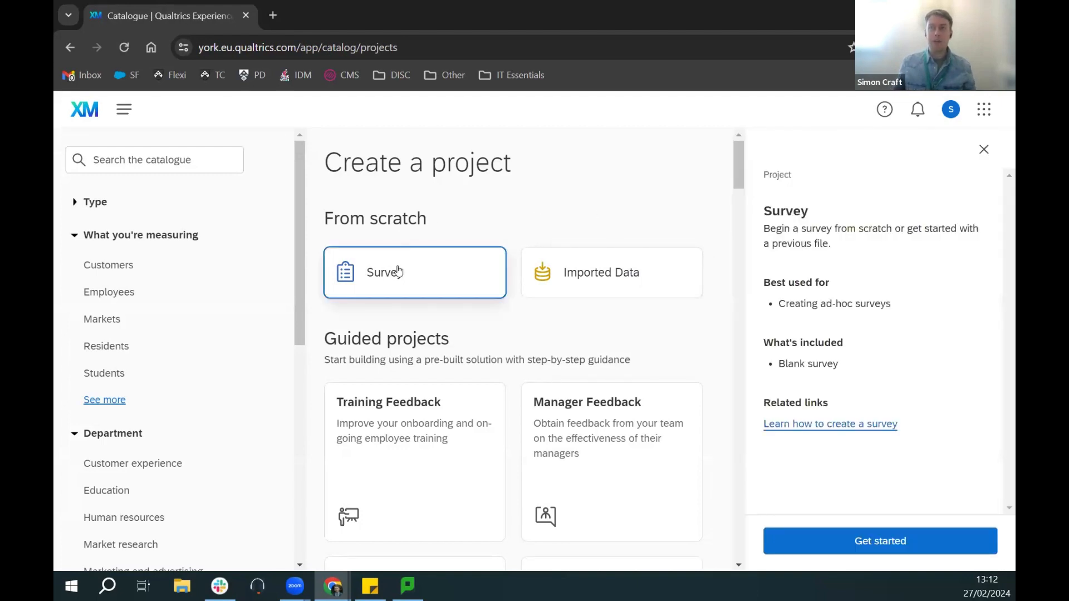
{"action": "left_click", "coordinate": [885, 539]}
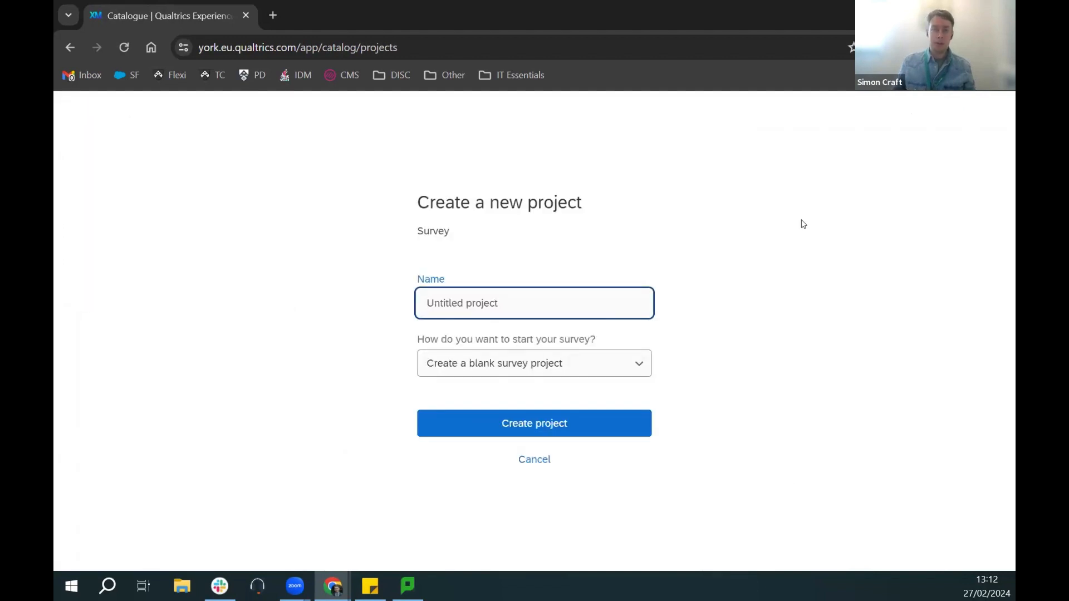
Step: Name the project 'Cheese', keep 'Create a blank survey project', and create it
{"action": "type", "text": "Cheese"}
{"action": "left_click", "coordinate": [782, 278]}
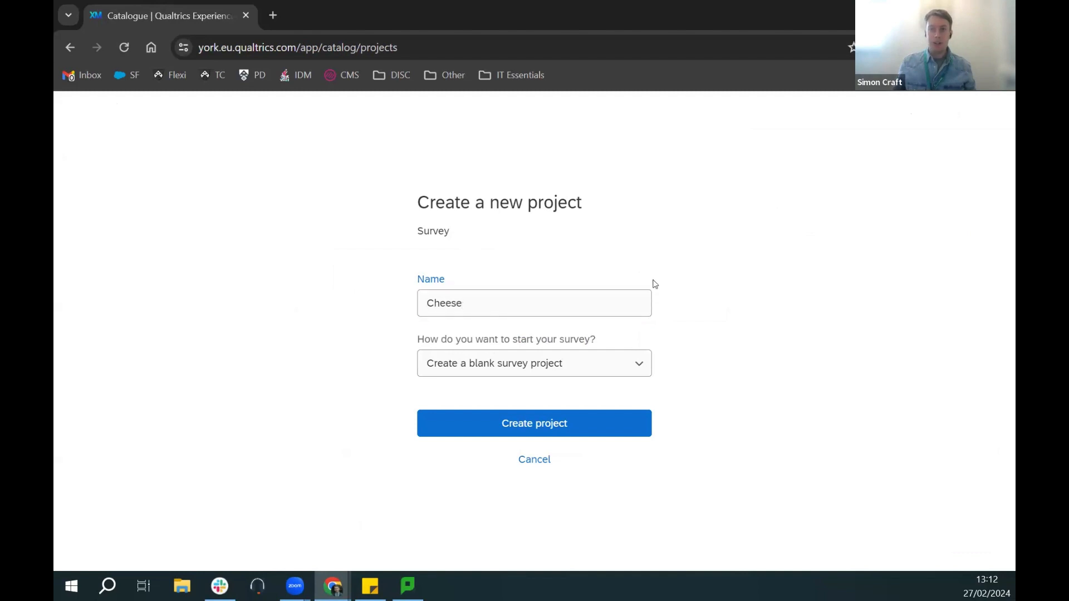
{"action": "left_click", "coordinate": [513, 359]}
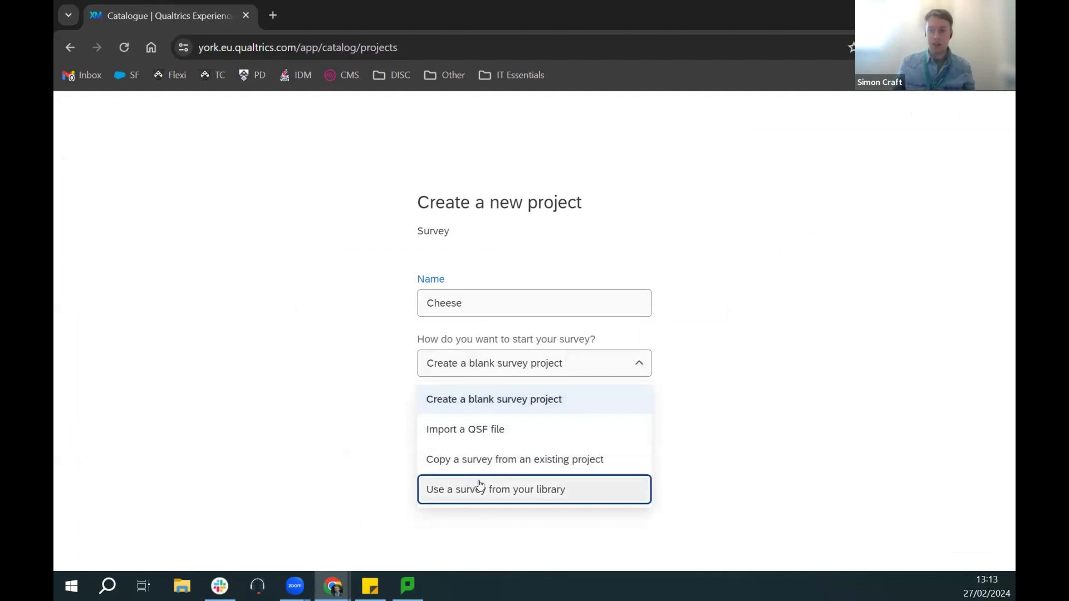
{"action": "left_click", "coordinate": [743, 406]}
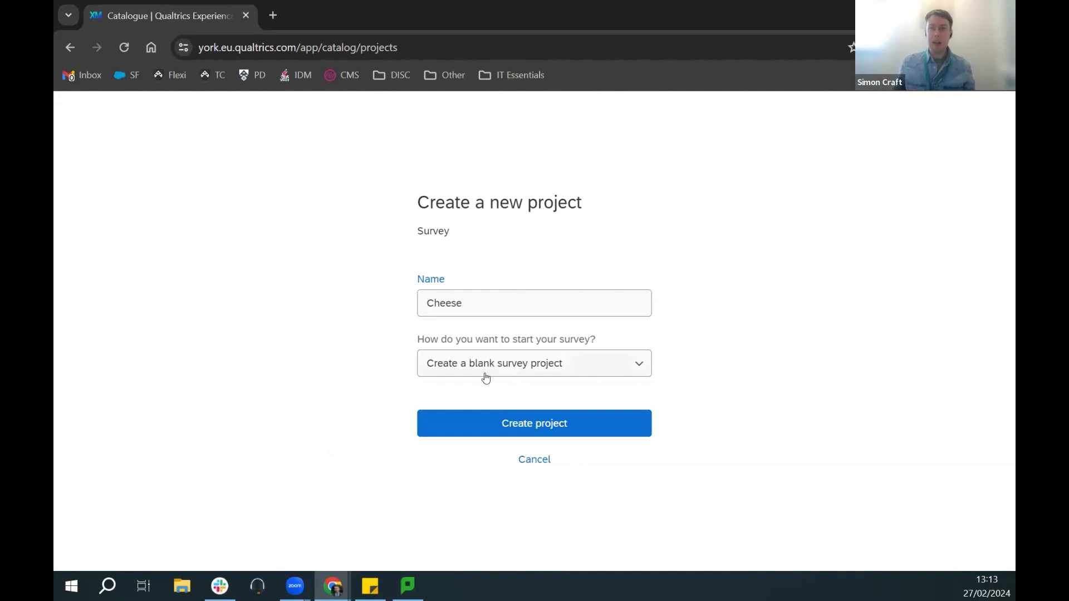
{"action": "left_click", "coordinate": [549, 425]}
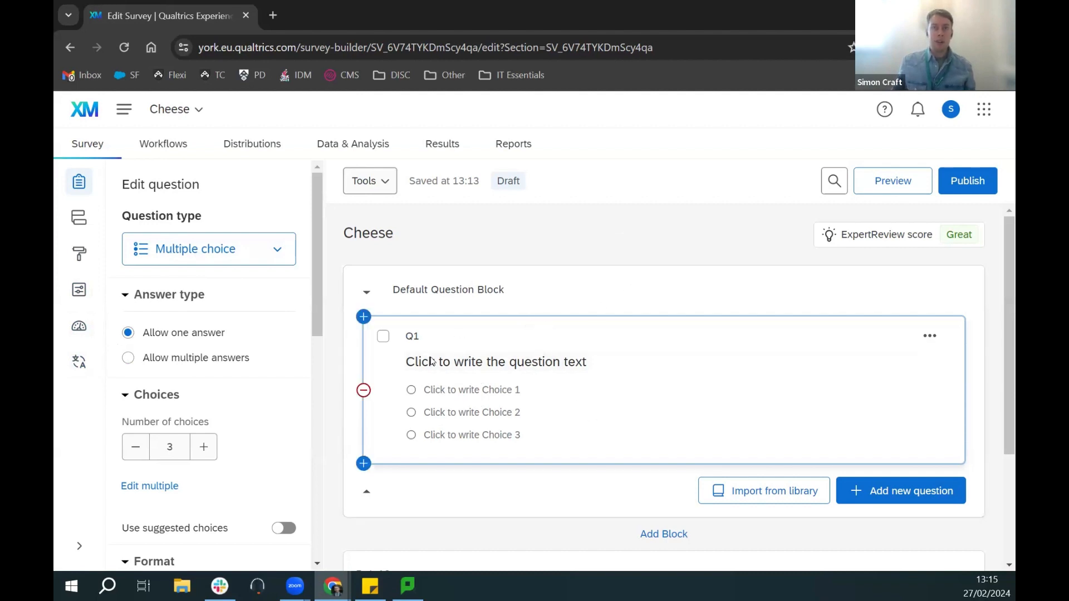
Step: Enter 'Do you like cheese' as Q1's text, getting five choices from Definitely not to Definitely yes
{"action": "left_click", "coordinate": [578, 362]}
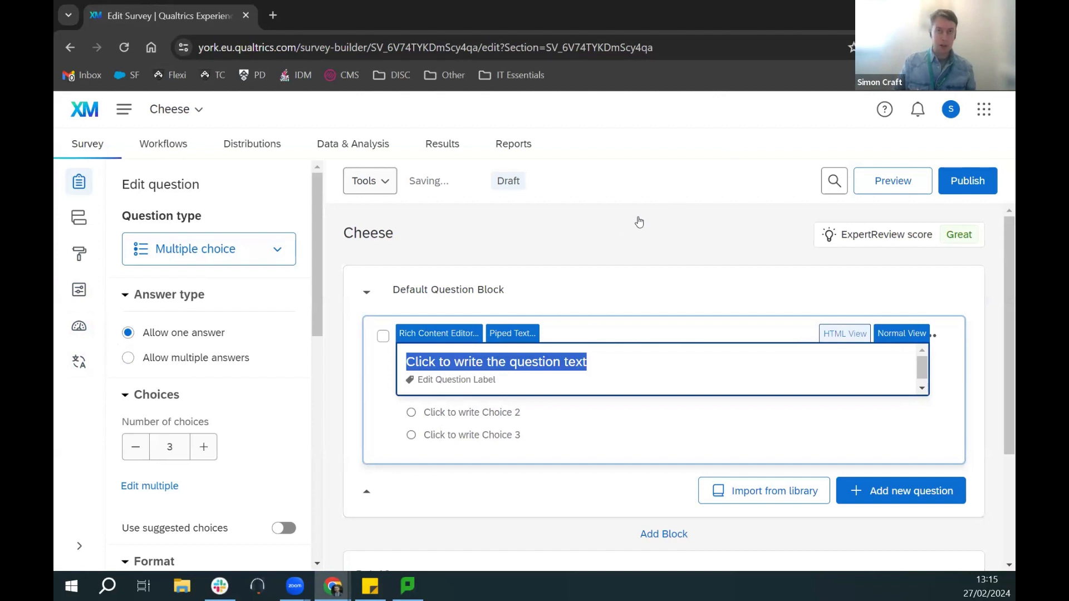
{"action": "type", "text": "Do you like cheese?"}
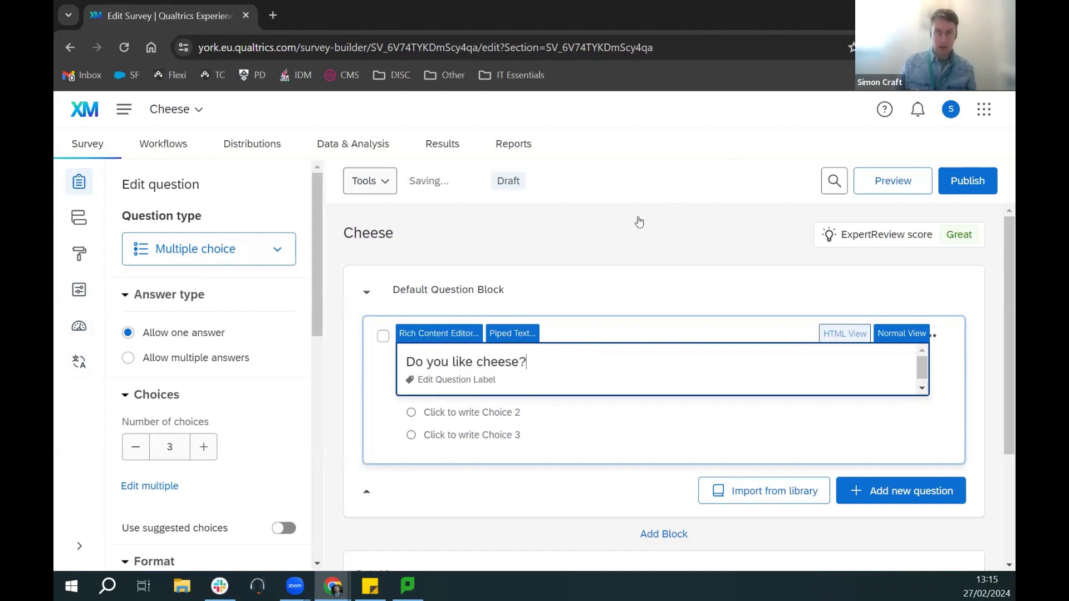
{"action": "left_click", "coordinate": [974, 310]}
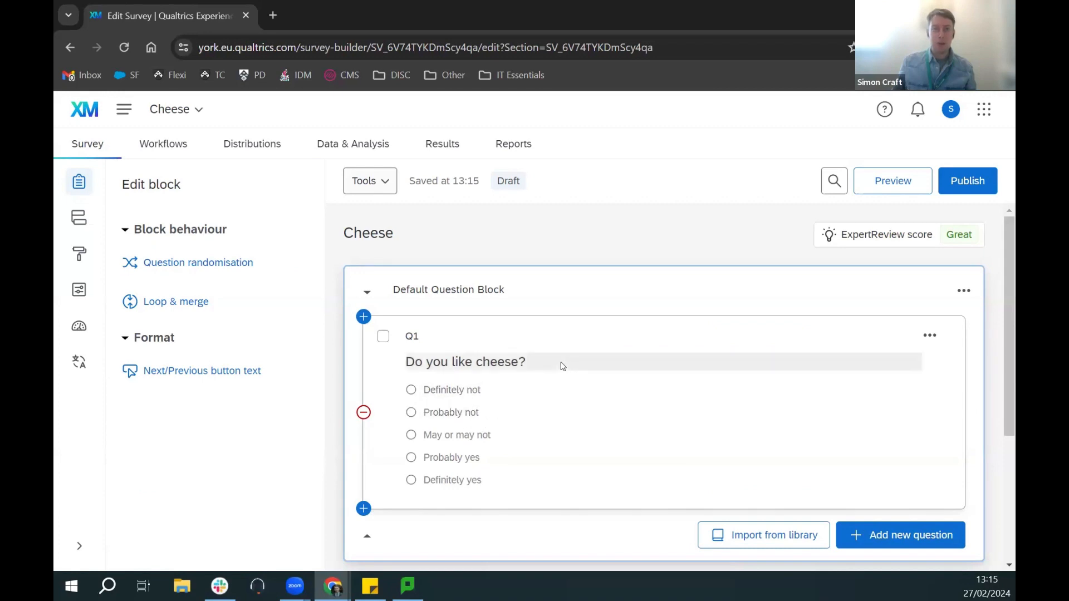
{"action": "left_click", "coordinate": [558, 390]}
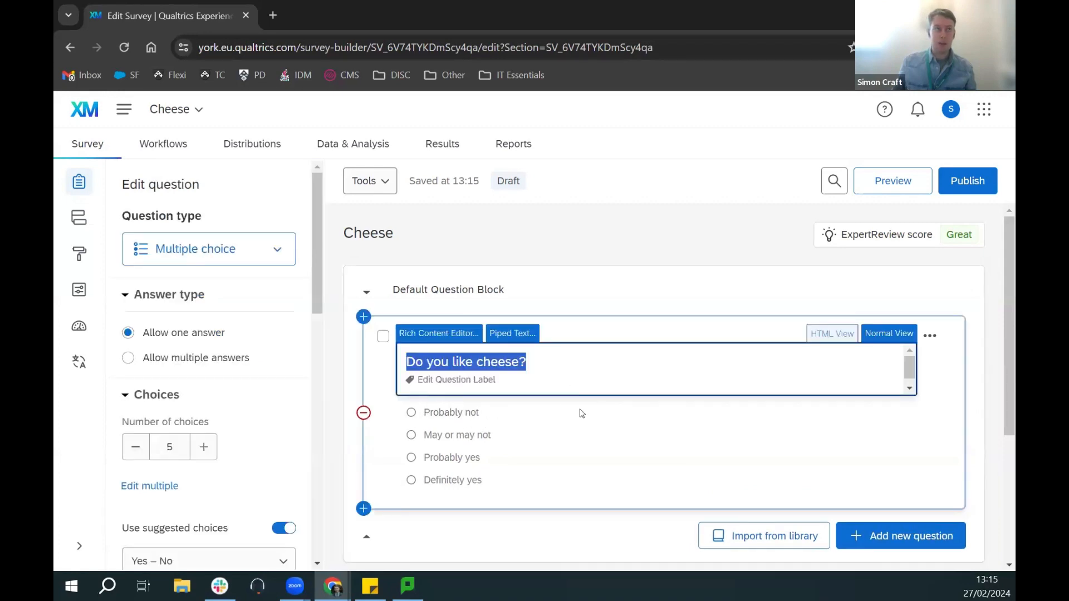
{"action": "left_click", "coordinate": [611, 319]}
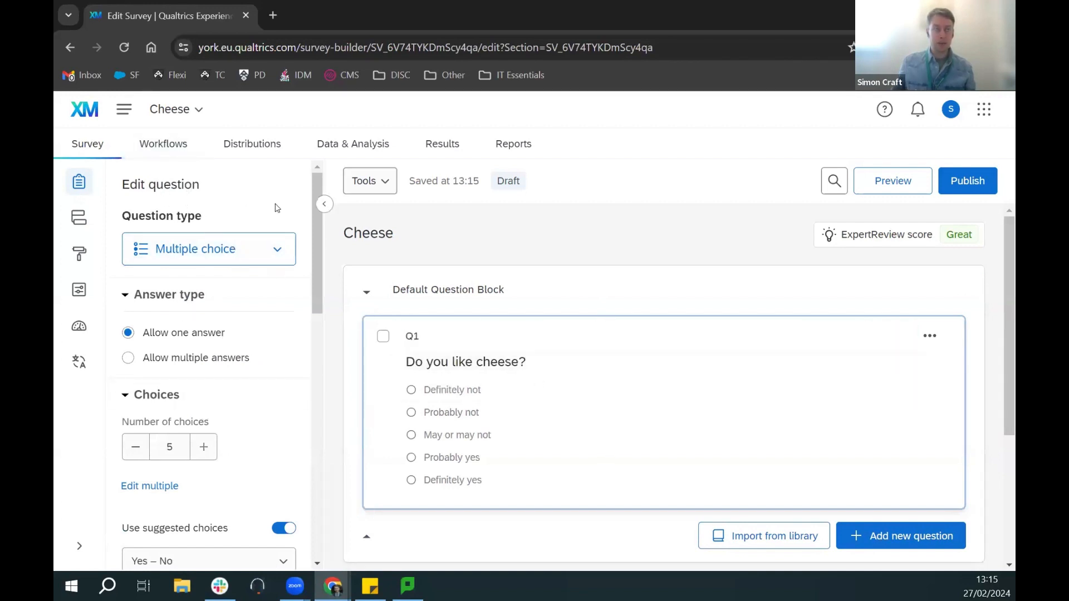
{"action": "left_click", "coordinate": [274, 254]}
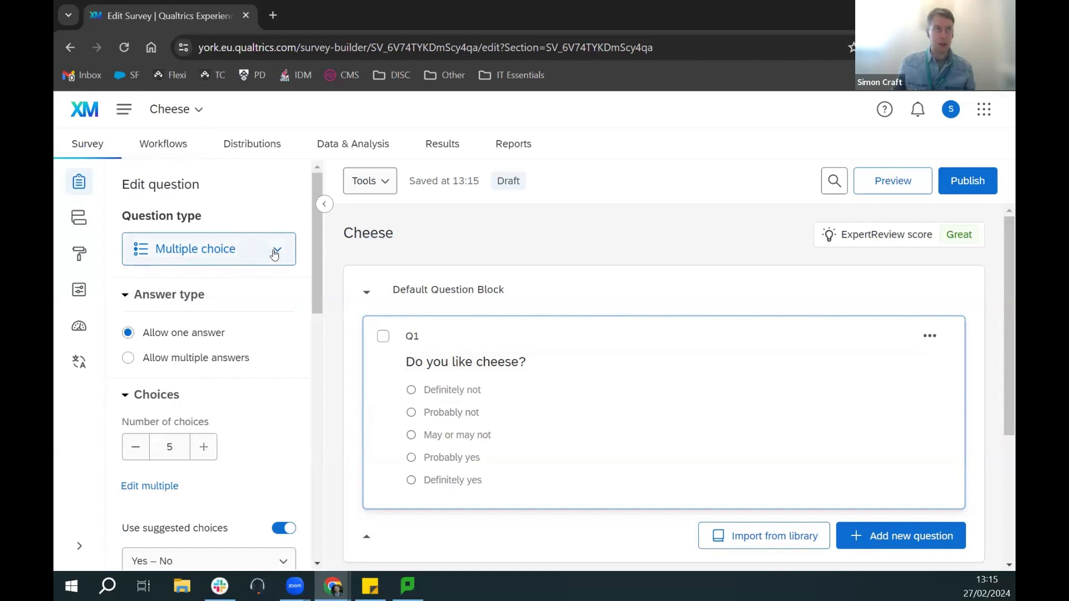
{"action": "left_click", "coordinate": [273, 254]}
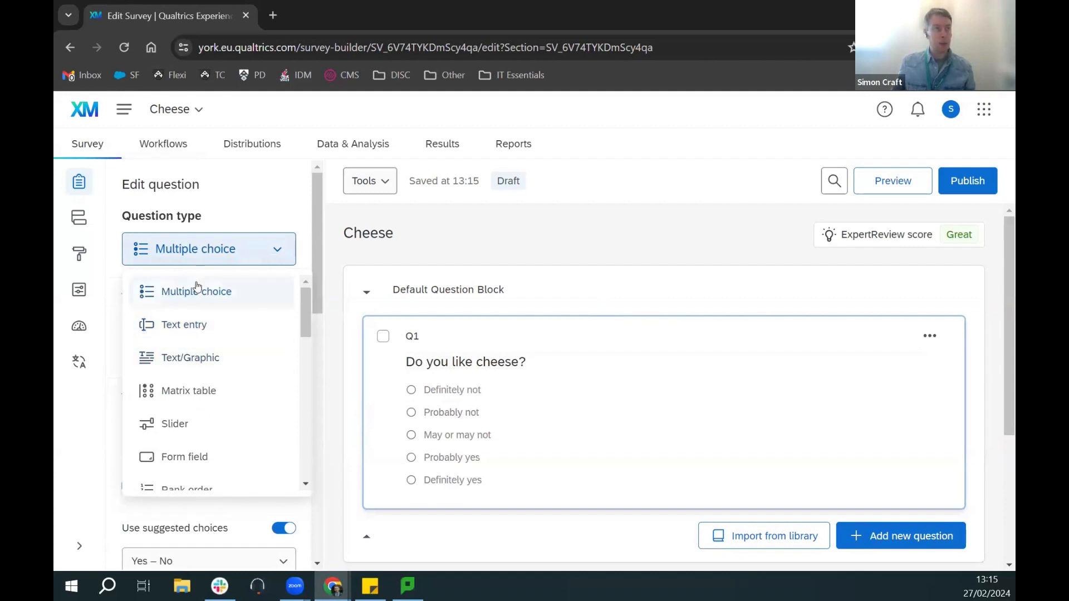
{"action": "scroll", "coordinate": [305, 325], "scroll_direction": "down", "scroll_amount": 2}
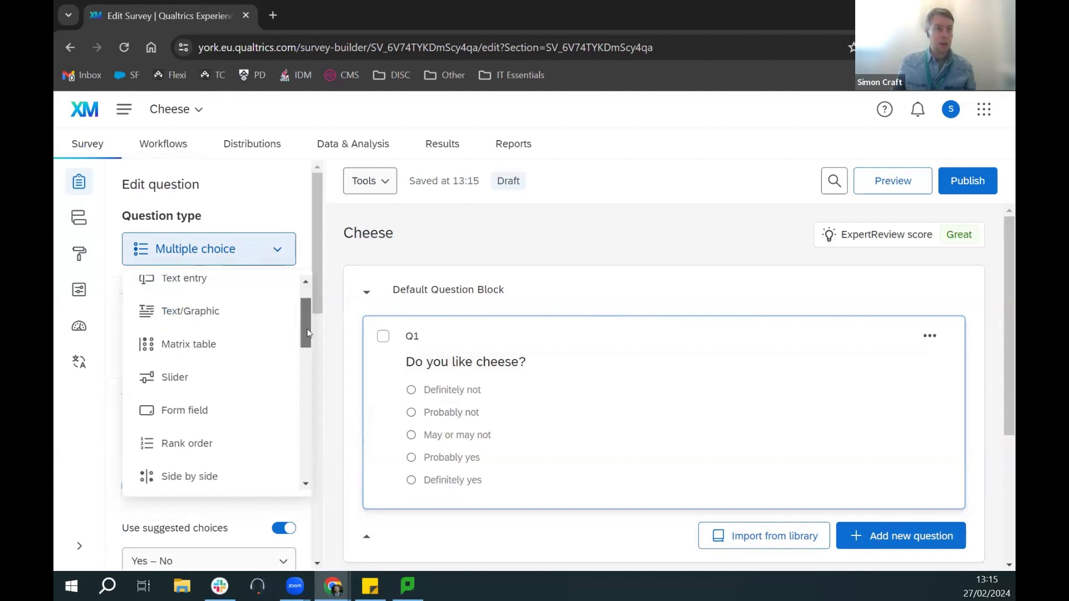
{"action": "mouse_move", "coordinate": [304, 328]}
{"action": "left_mouse_down"}
{"action": "mouse_move", "coordinate": [315, 451]}
{"action": "mouse_move", "coordinate": [297, 274]}
{"action": "left_mouse_up"}
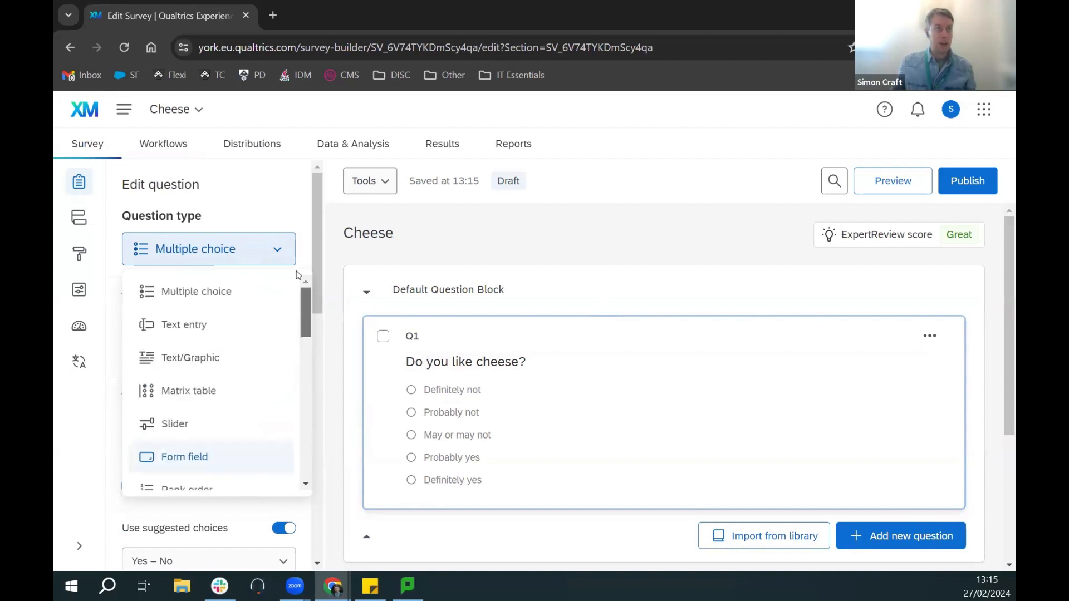
{"action": "left_click", "coordinate": [195, 324]}
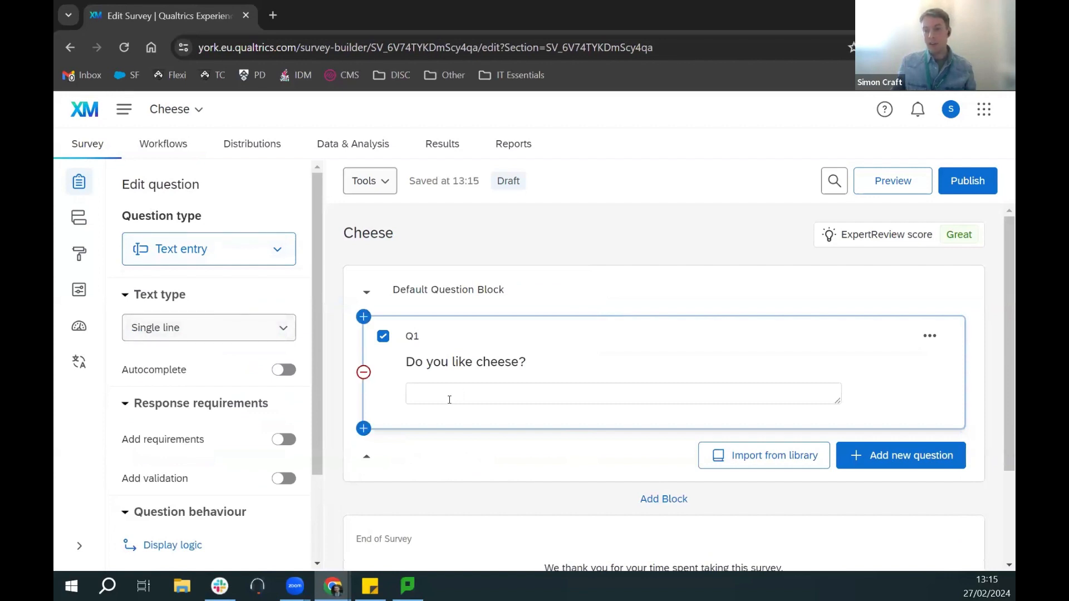
{"action": "left_click", "coordinate": [164, 256]}
{"action": "left_click", "coordinate": [190, 292]}
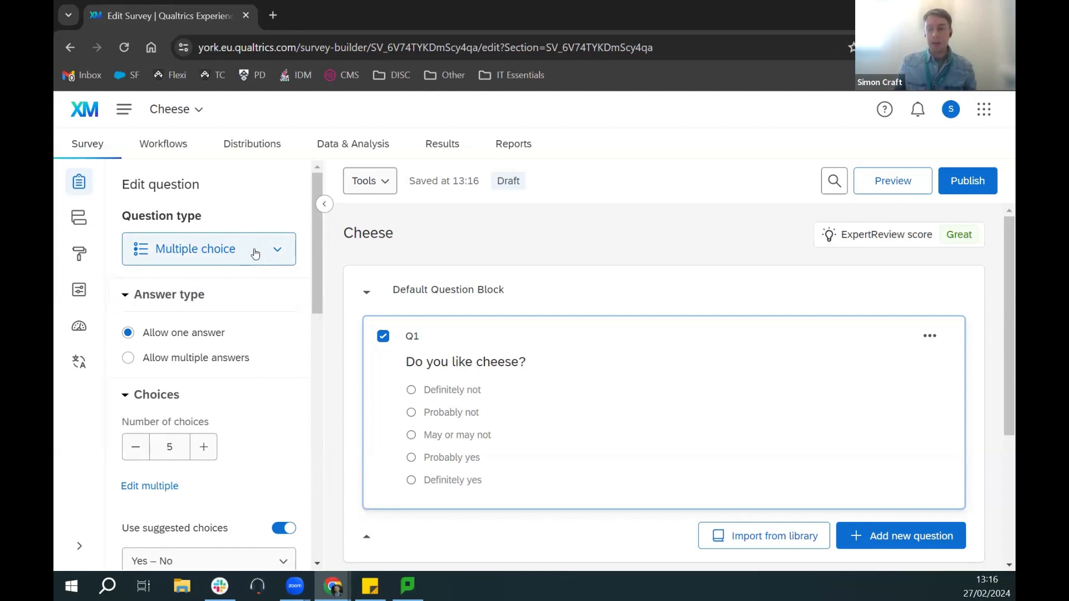
Step: Rename Q1's first two choices to 'Yes' and 'No'
{"action": "left_click", "coordinate": [451, 393]}
{"action": "type", "text": "Y"}
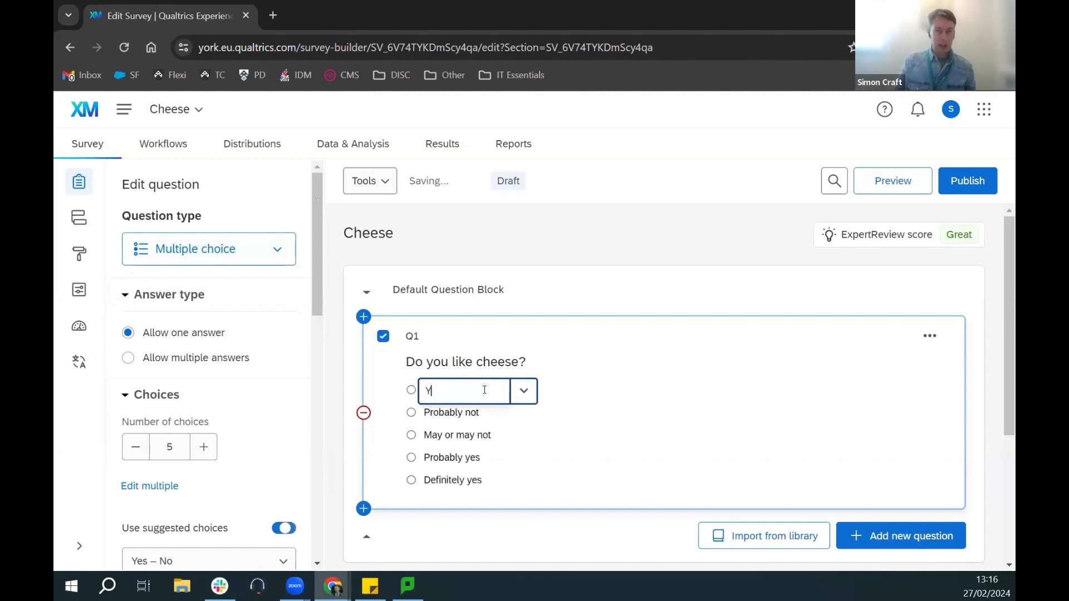
{"action": "type", "text": "es"}
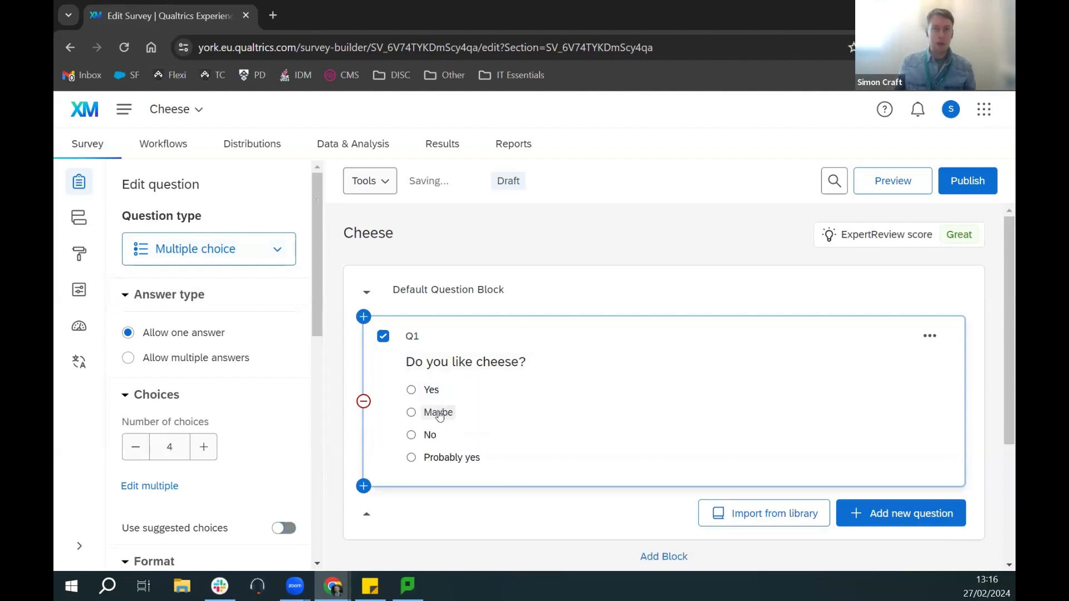
{"action": "left_click", "coordinate": [440, 416]}
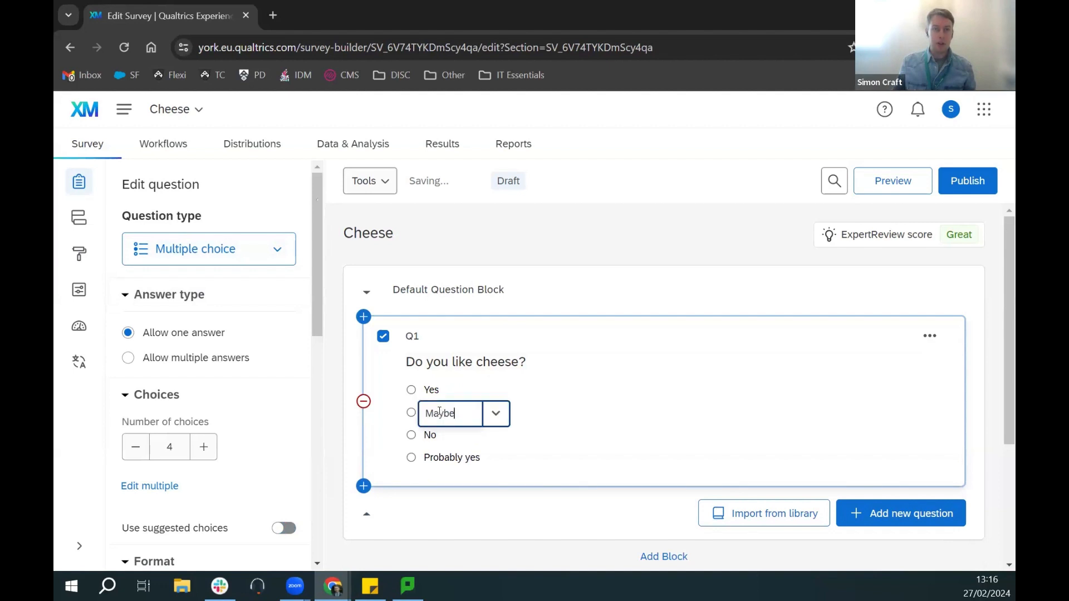
{"action": "left_click_drag", "start_coordinate": [456, 413], "coordinate": [415, 418]}
{"action": "key", "text": "BackSpace"}
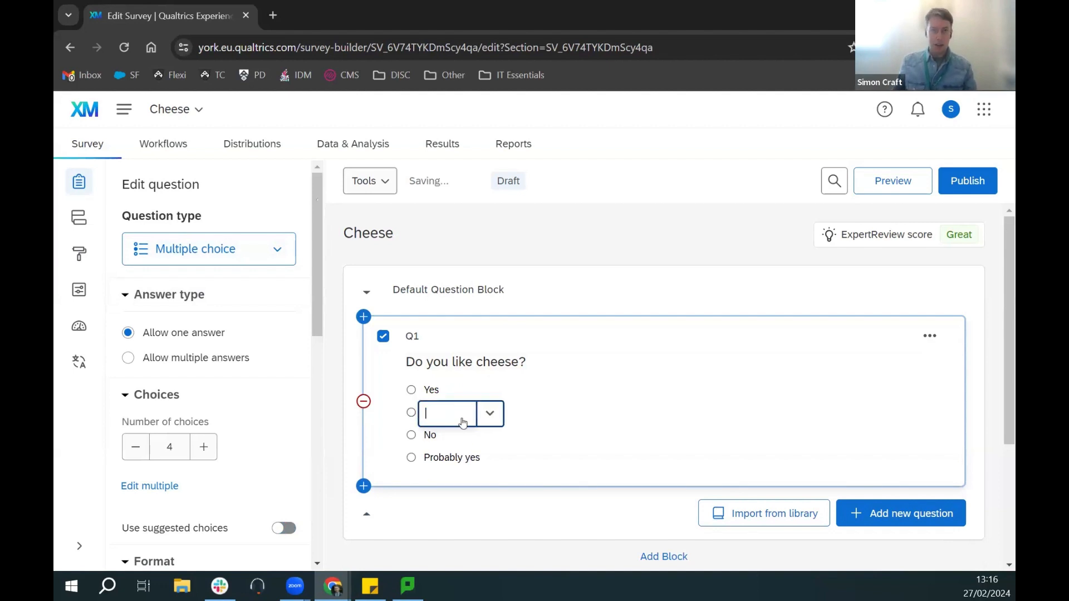
{"action": "type", "text": "No"}
Step: Remove the duplicate No and Probably yes choices from Q1
{"action": "left_click", "coordinate": [432, 435]}
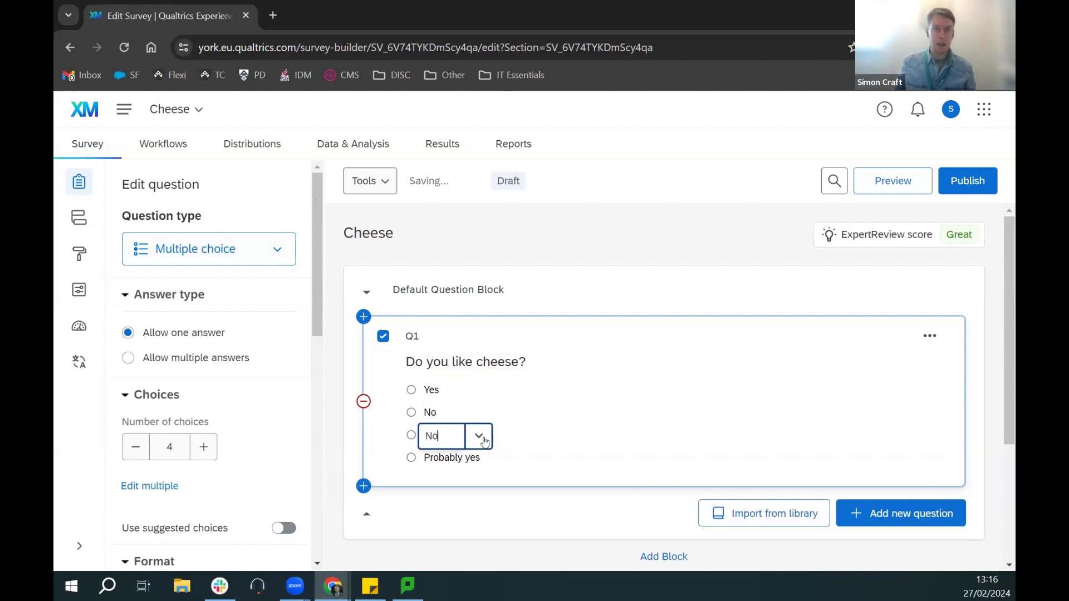
{"action": "left_click", "coordinate": [484, 440]}
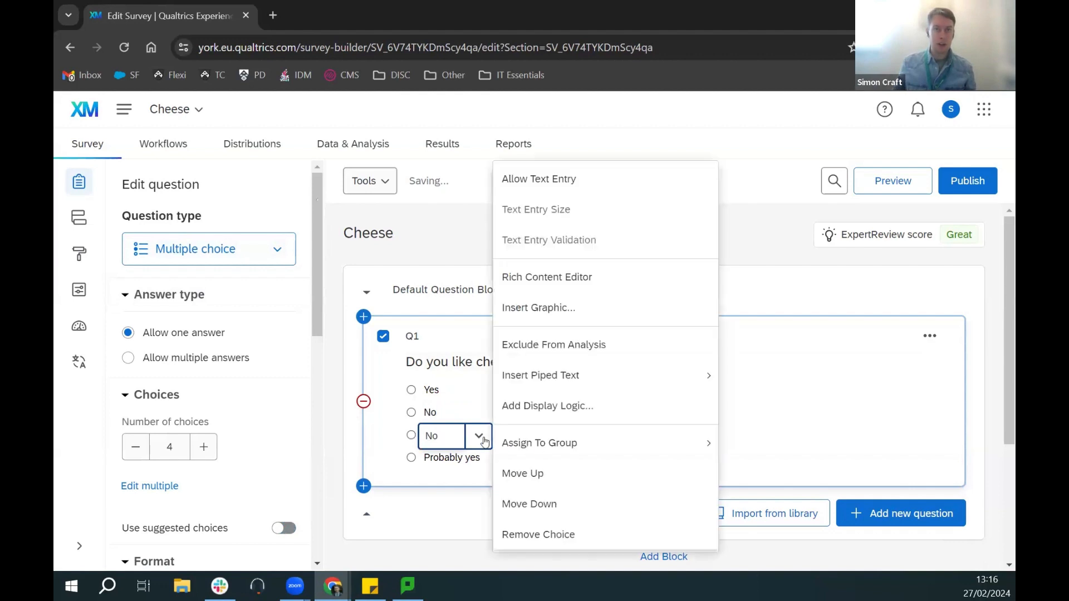
{"action": "left_click", "coordinate": [579, 535]}
{"action": "left_click", "coordinate": [466, 438]}
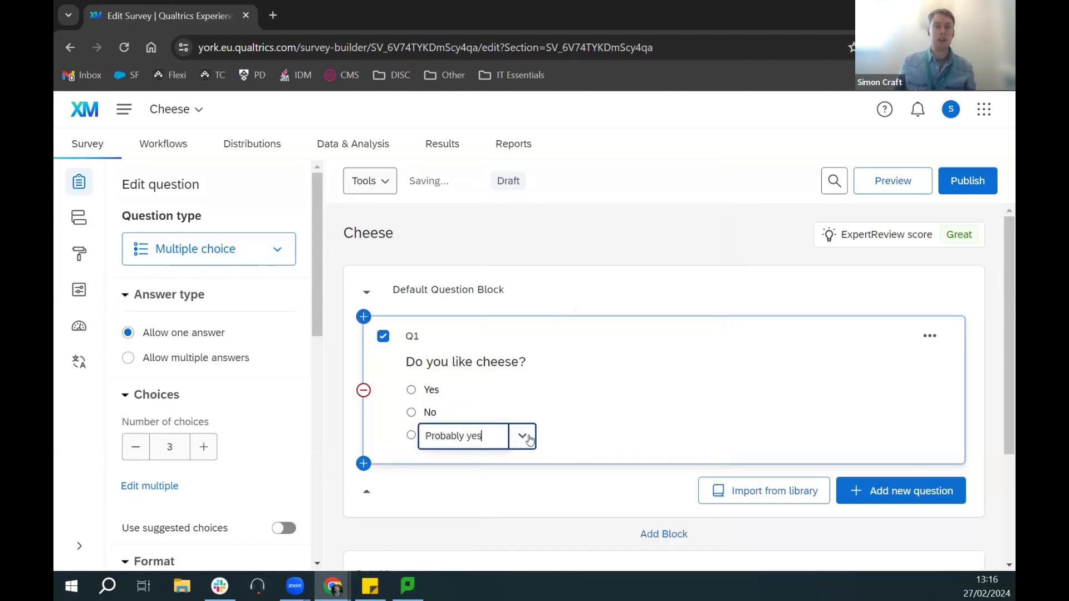
{"action": "left_click", "coordinate": [526, 437]}
{"action": "left_click", "coordinate": [579, 533]}
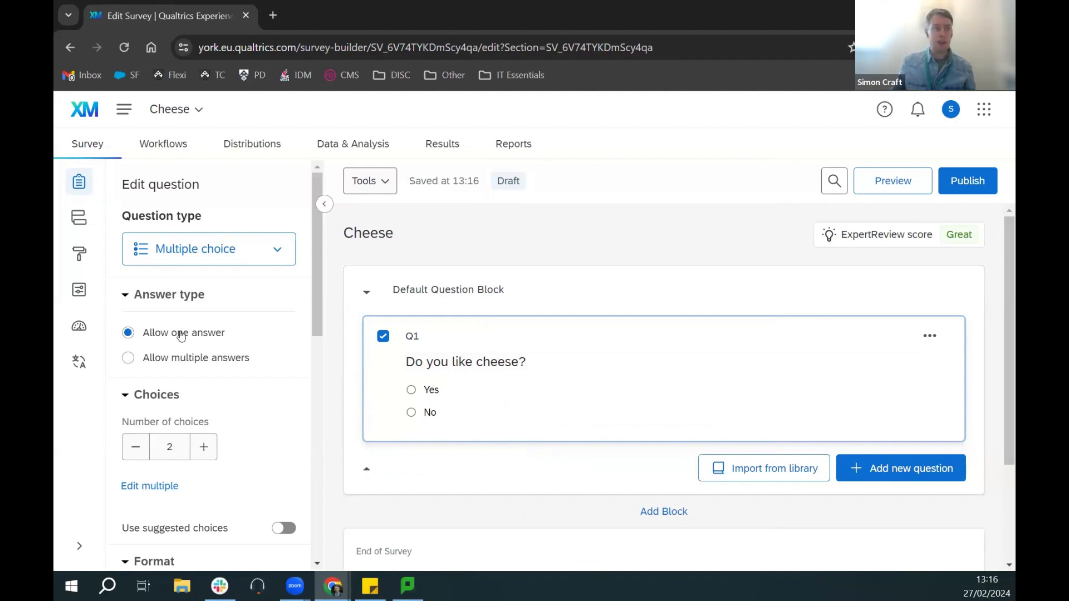
Step: Add a third answer choice to Q1 and remove it again
{"action": "scroll", "coordinate": [224, 338], "scroll_direction": "down", "scroll_amount": 1}
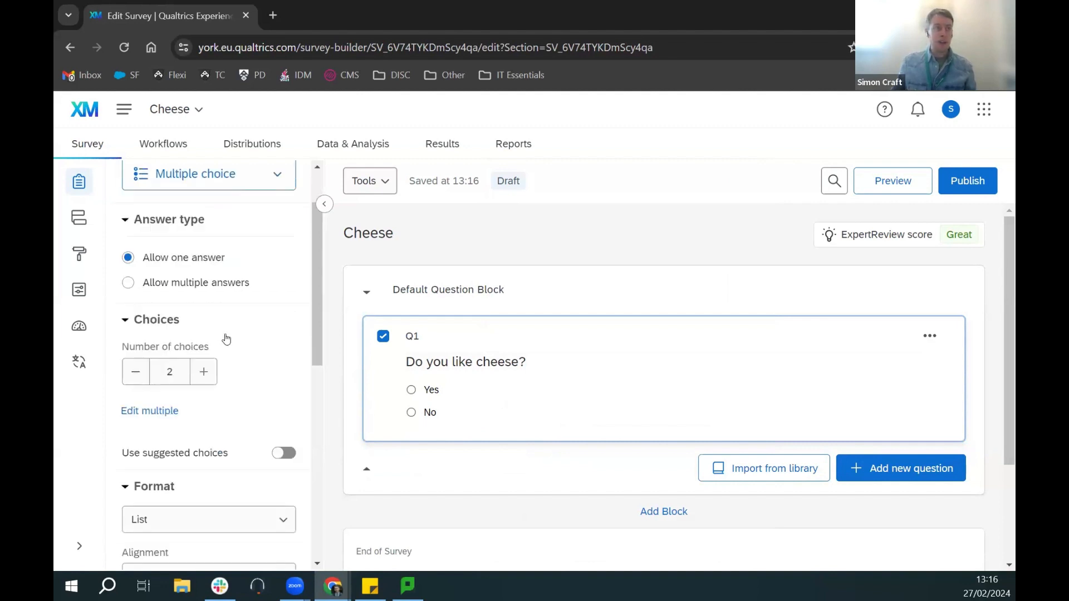
{"action": "left_click", "coordinate": [204, 372]}
{"action": "left_click", "coordinate": [134, 374]}
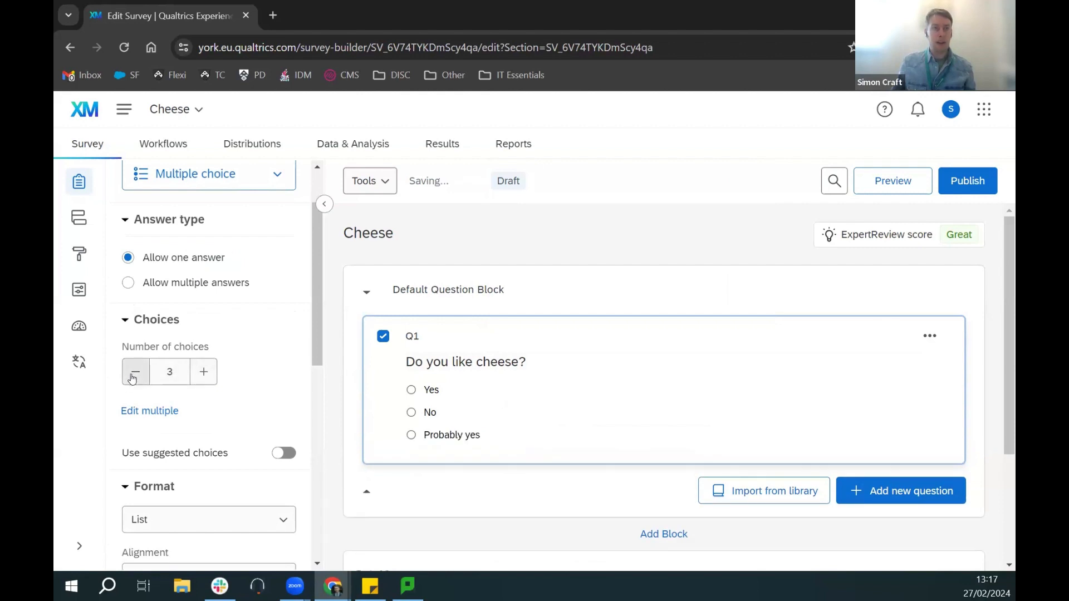
{"action": "scroll", "coordinate": [245, 363], "scroll_direction": "down", "scroll_amount": 1}
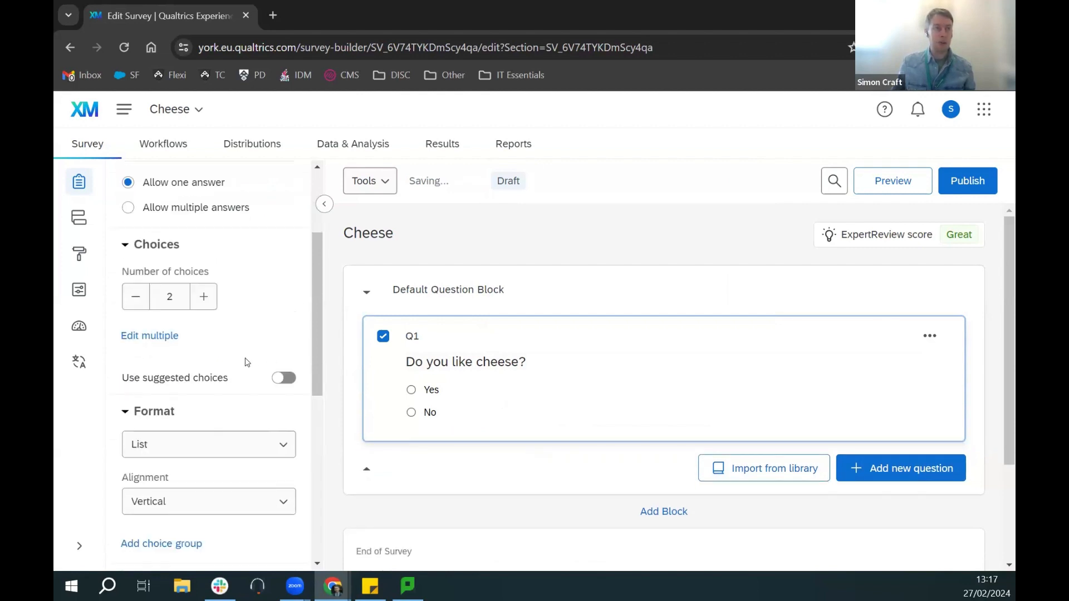
{"action": "scroll", "coordinate": [242, 356], "scroll_direction": "down", "scroll_amount": 1}
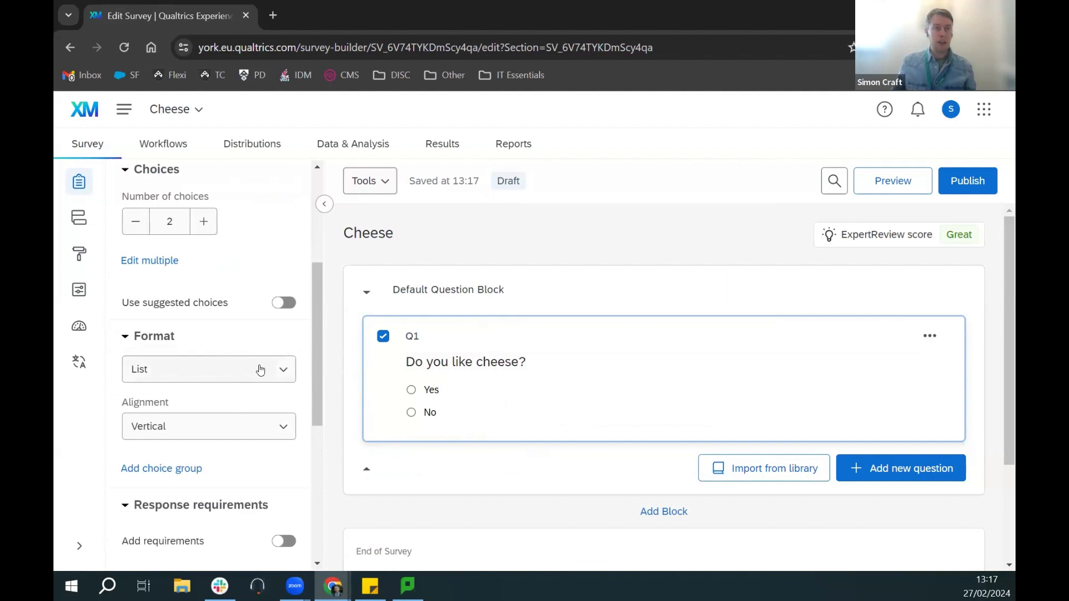
Step: Try Q1's answer format as Dropdown list, then Select box, and settle on List
{"action": "left_click", "coordinate": [260, 370]}
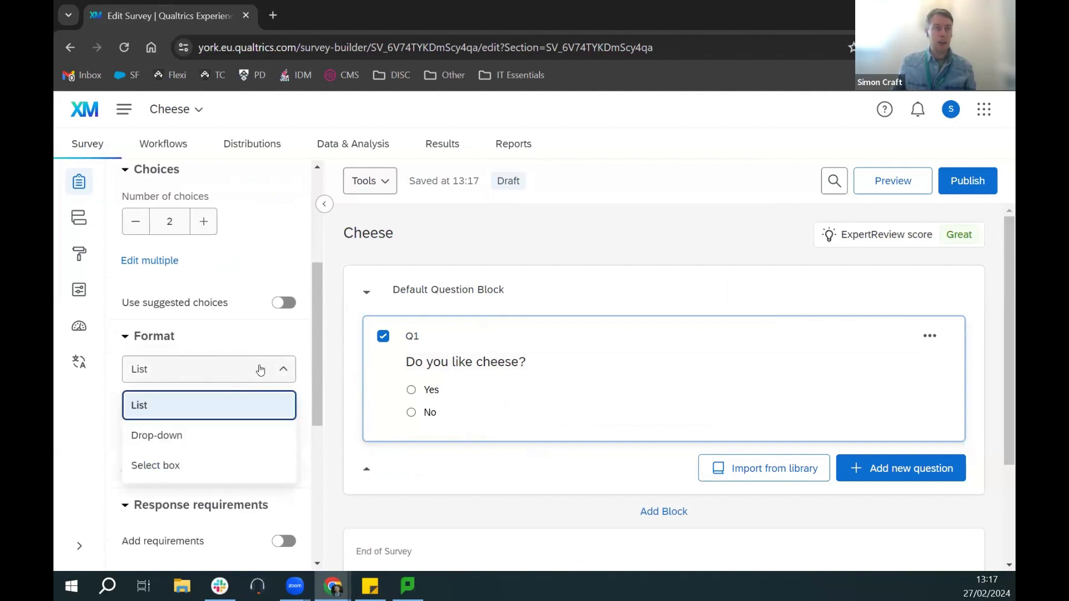
{"action": "left_click", "coordinate": [188, 435]}
{"action": "left_click", "coordinate": [465, 407]}
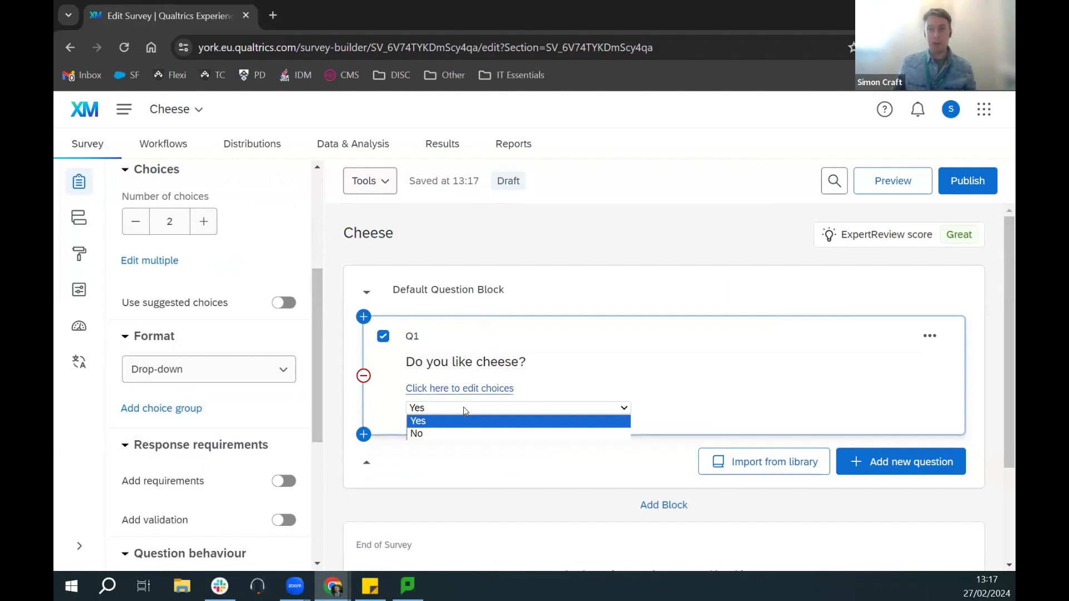
{"action": "left_click", "coordinate": [464, 409]}
{"action": "left_click", "coordinate": [184, 373]}
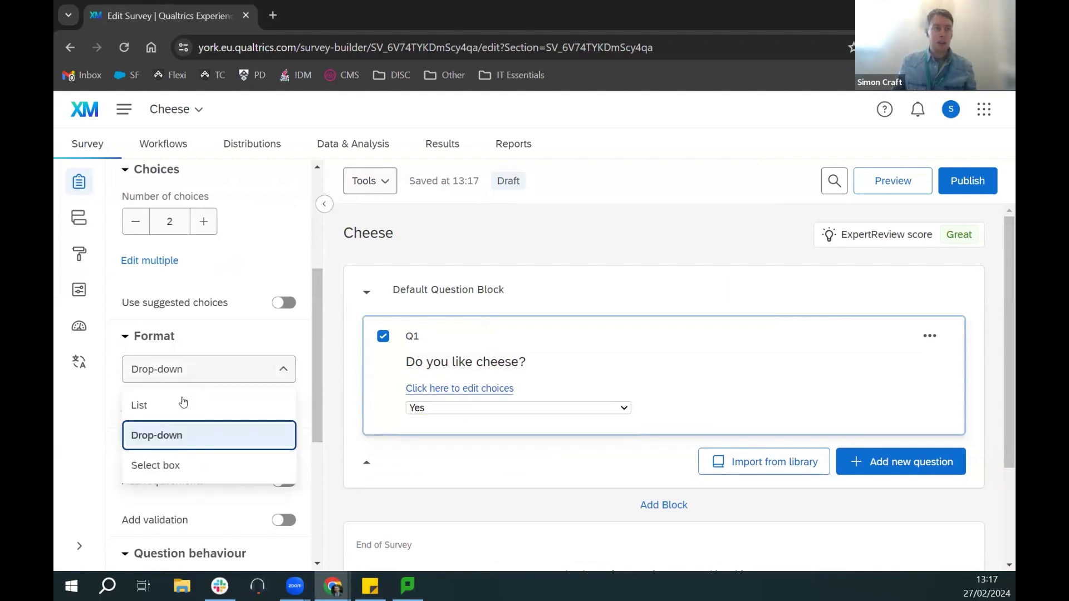
{"action": "left_click", "coordinate": [179, 465]}
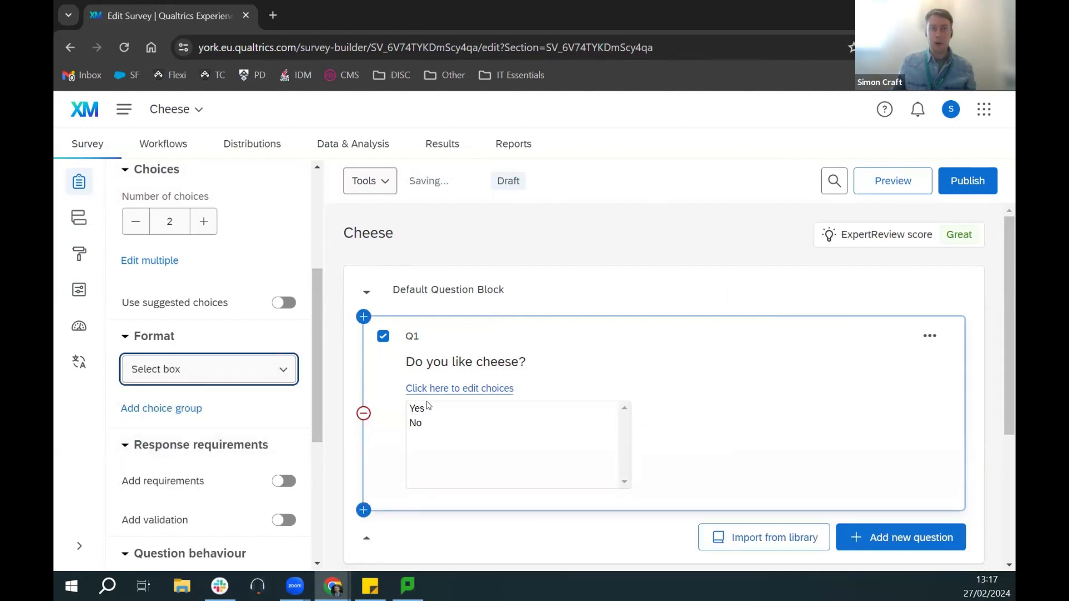
{"action": "left_click", "coordinate": [160, 372]}
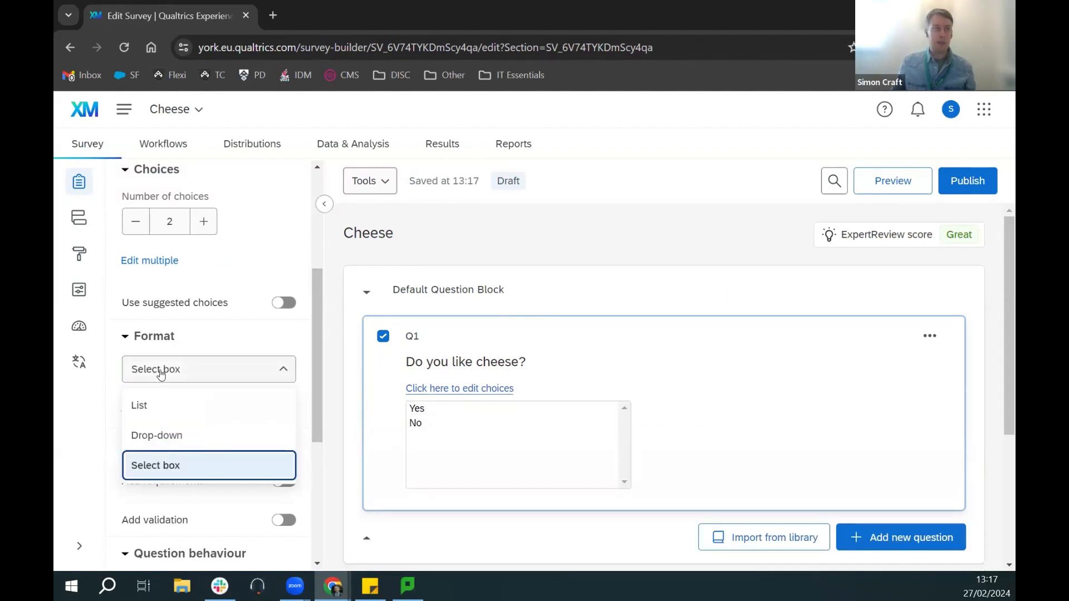
{"action": "left_click", "coordinate": [184, 409]}
Step: Try Horizontal and Column answer alignment, then set Q1's alignment back to Vertical
{"action": "left_click", "coordinate": [277, 425]}
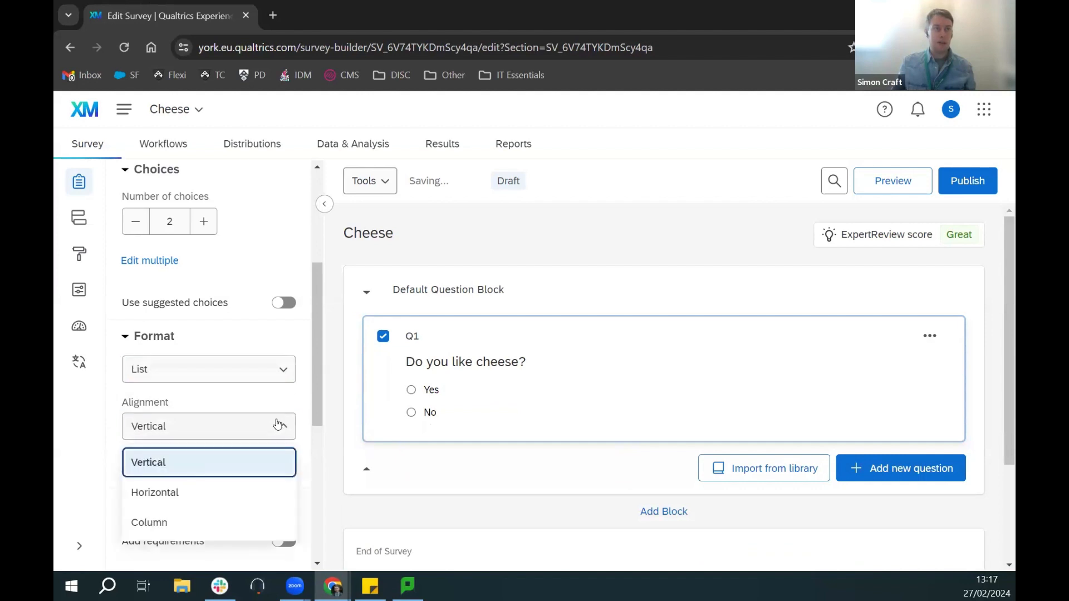
{"action": "left_click", "coordinate": [164, 497]}
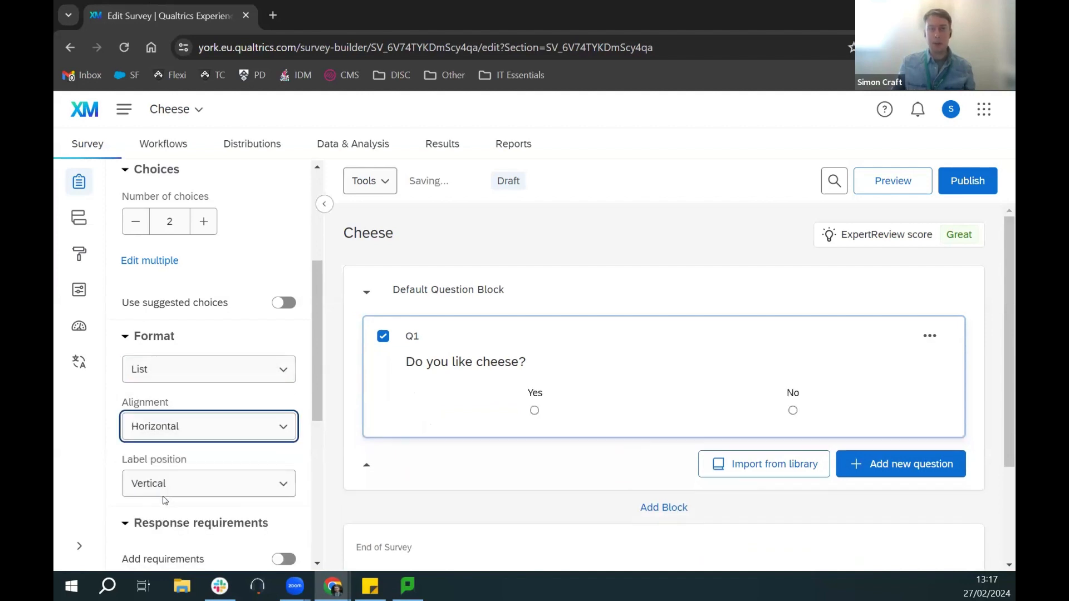
{"action": "left_click", "coordinate": [223, 425]}
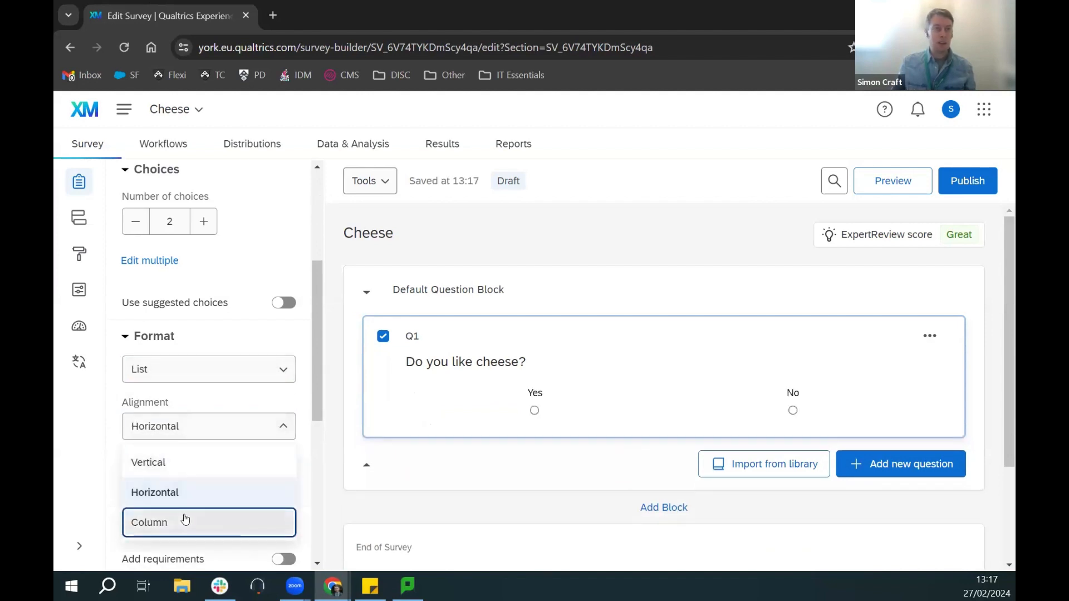
{"action": "left_click", "coordinate": [184, 518]}
{"action": "left_click", "coordinate": [186, 427]}
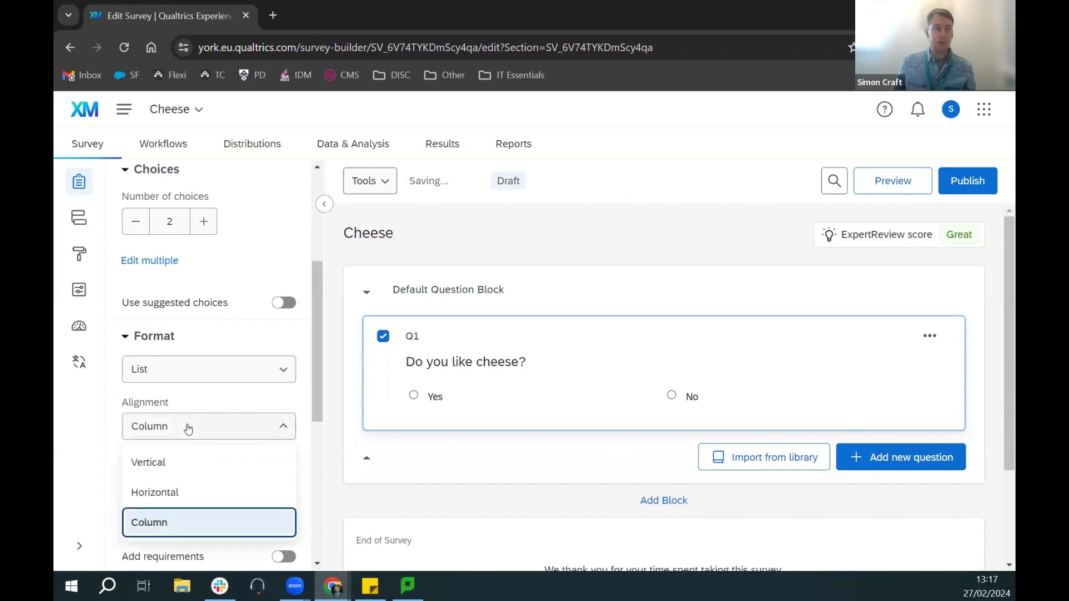
{"action": "left_click", "coordinate": [194, 465]}
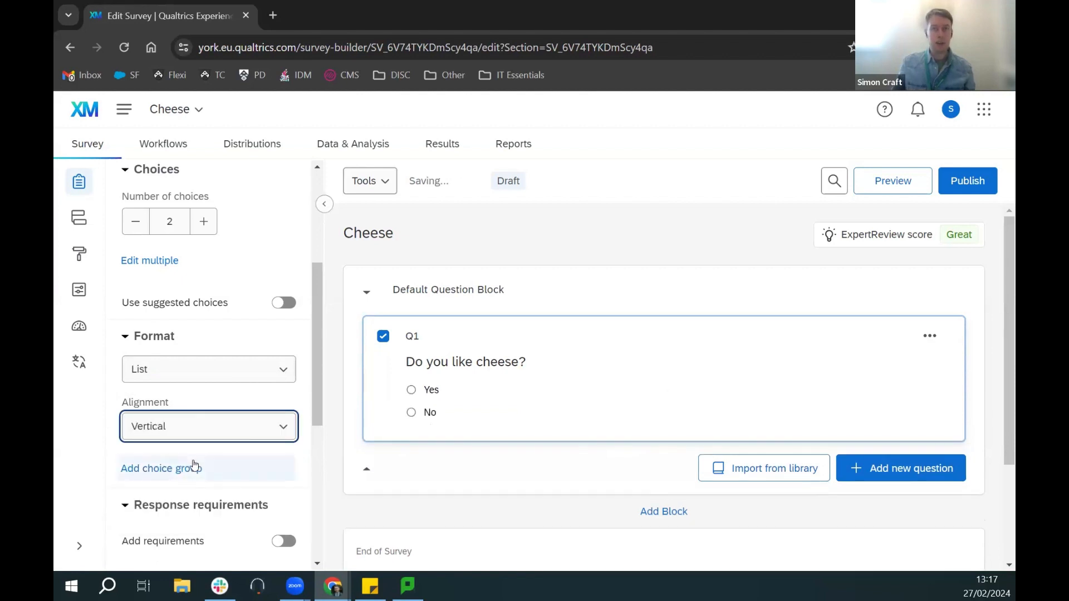
Step: Turn on response requirements for Q1, trying Request response before settling on Force response
{"action": "scroll", "coordinate": [307, 411], "scroll_direction": "down", "scroll_amount": 3}
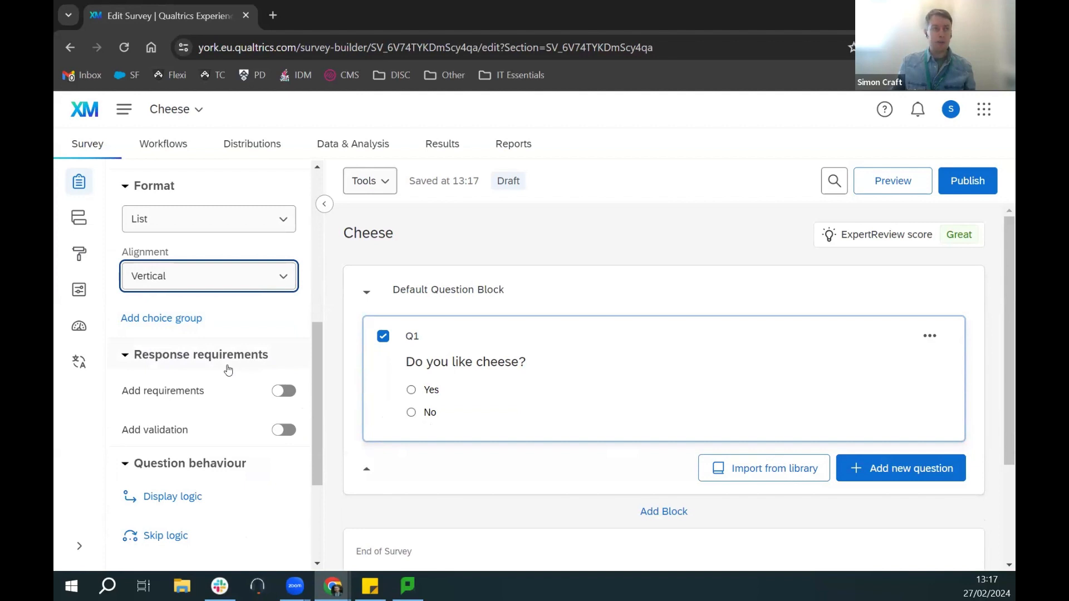
{"action": "left_click", "coordinate": [280, 394]}
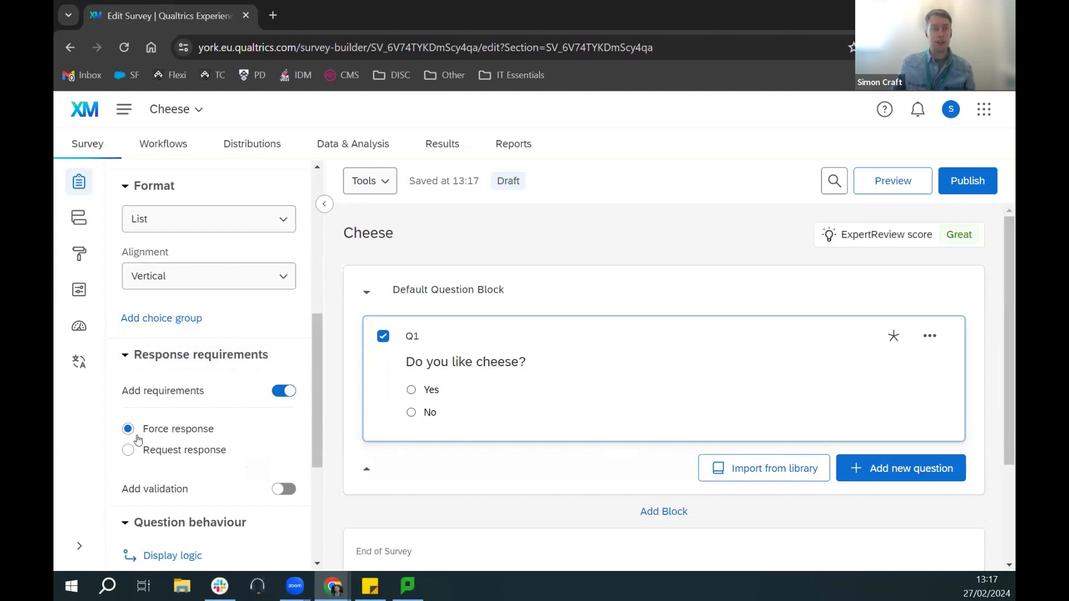
{"action": "left_click", "coordinate": [152, 451]}
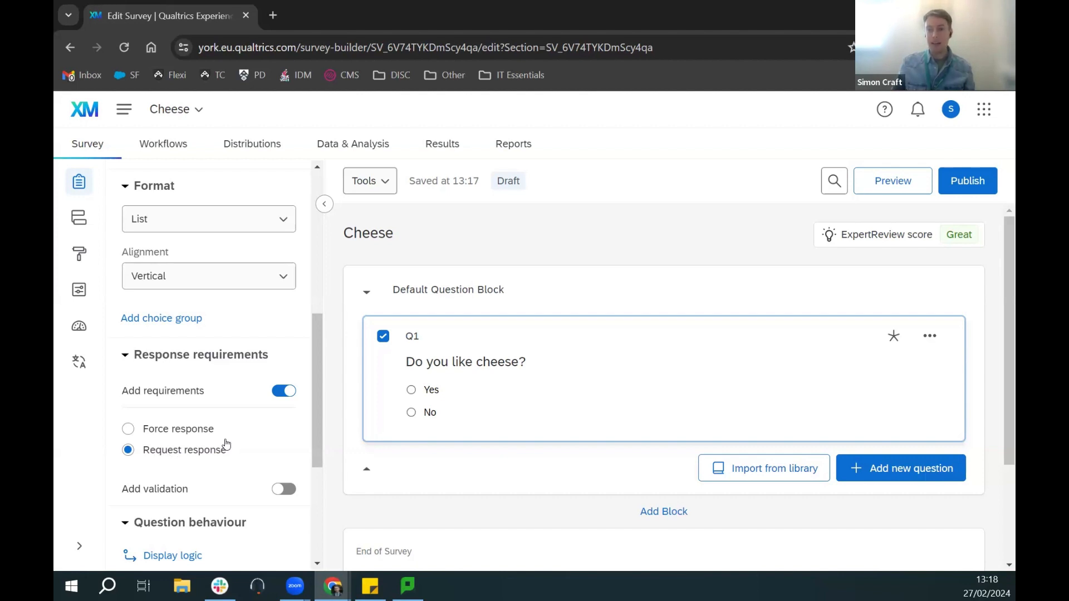
{"action": "left_click", "coordinate": [196, 435]}
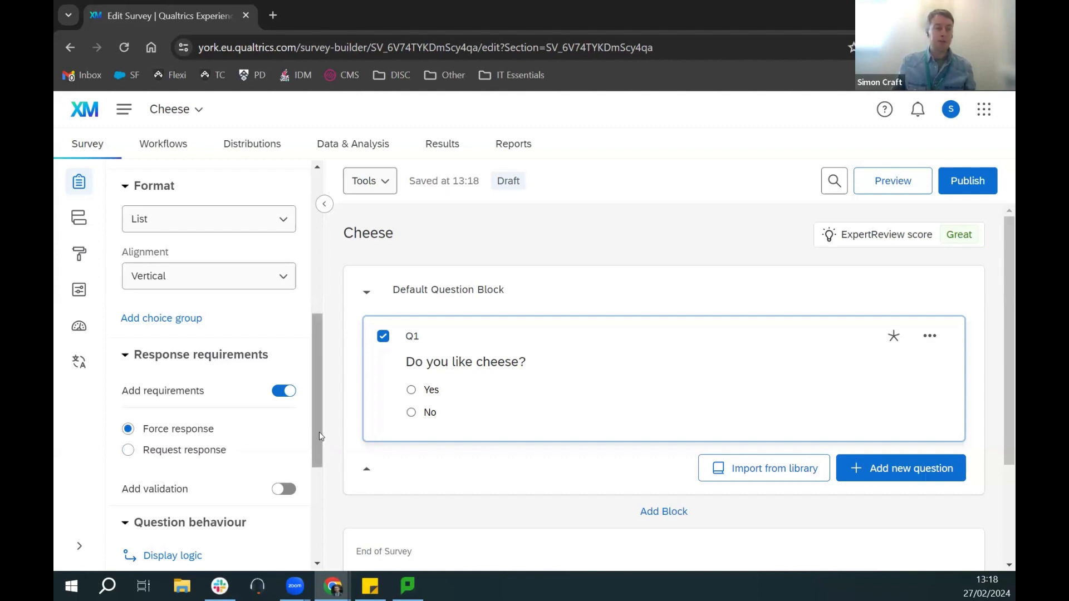
Step: Scroll below Q1 and bring up the Add new question type list
{"action": "scroll", "coordinate": [312, 440], "scroll_direction": "down", "scroll_amount": 1}
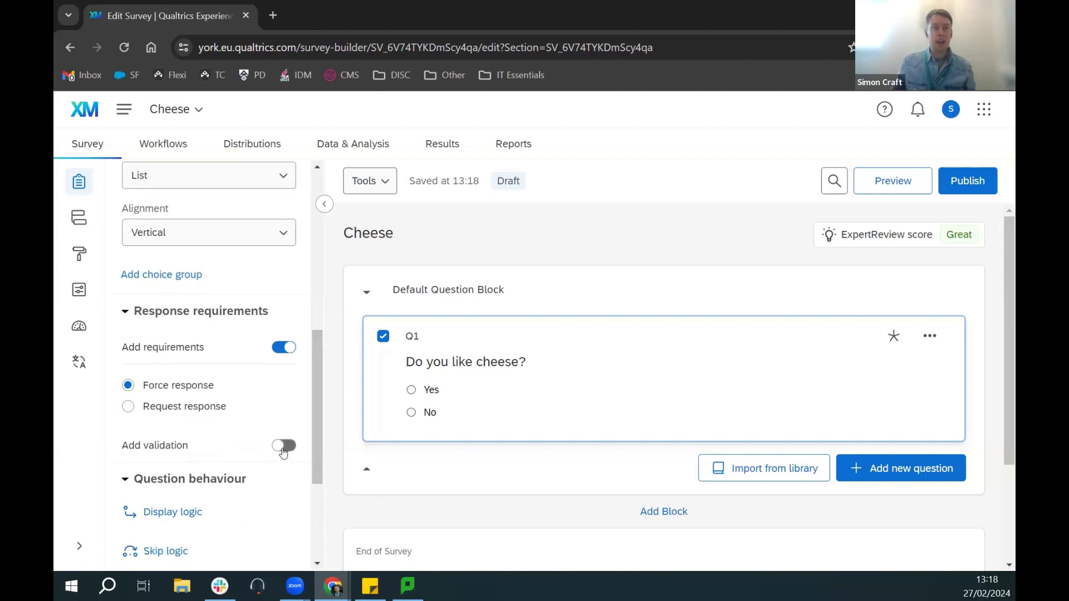
{"action": "left_click_drag", "start_coordinate": [318, 436], "coordinate": [313, 291]}
{"action": "scroll", "coordinate": [875, 437], "scroll_direction": "down", "scroll_amount": 2}
{"action": "left_click", "coordinate": [889, 391]}
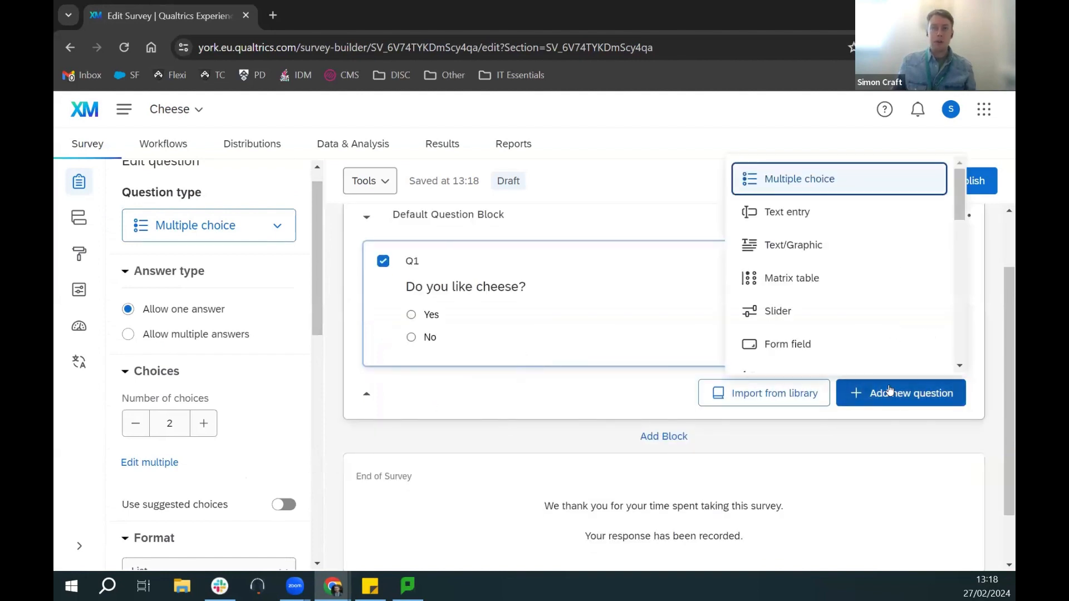
Step: Add a Text entry Q2 reading 'What is your favourite type of cheese?'
{"action": "left_click", "coordinate": [823, 215]}
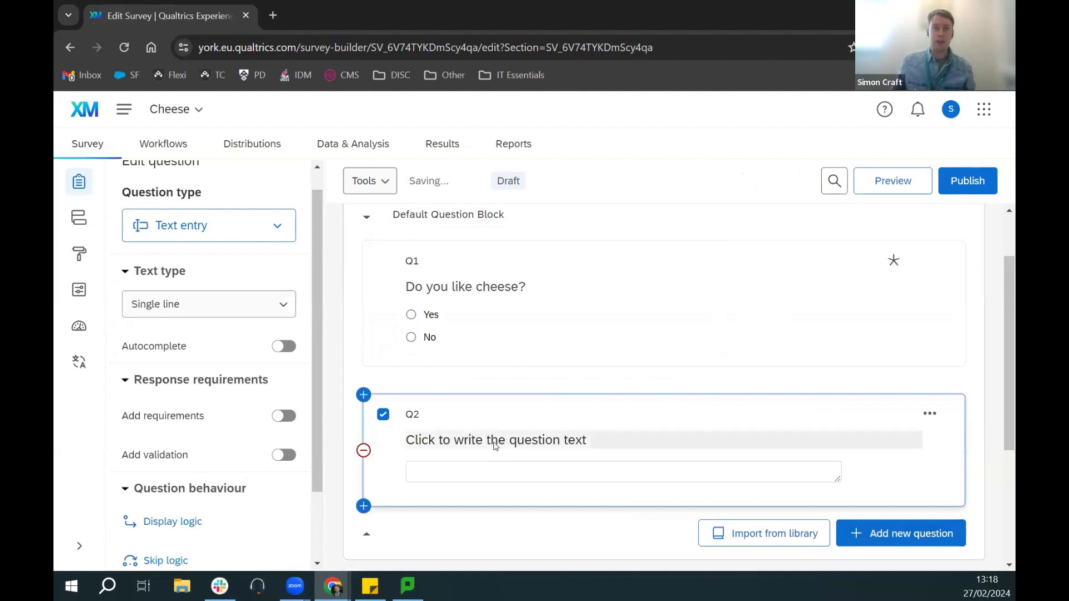
{"action": "left_click", "coordinate": [494, 442]}
{"action": "type", "text": "What is your favourite type of che"}
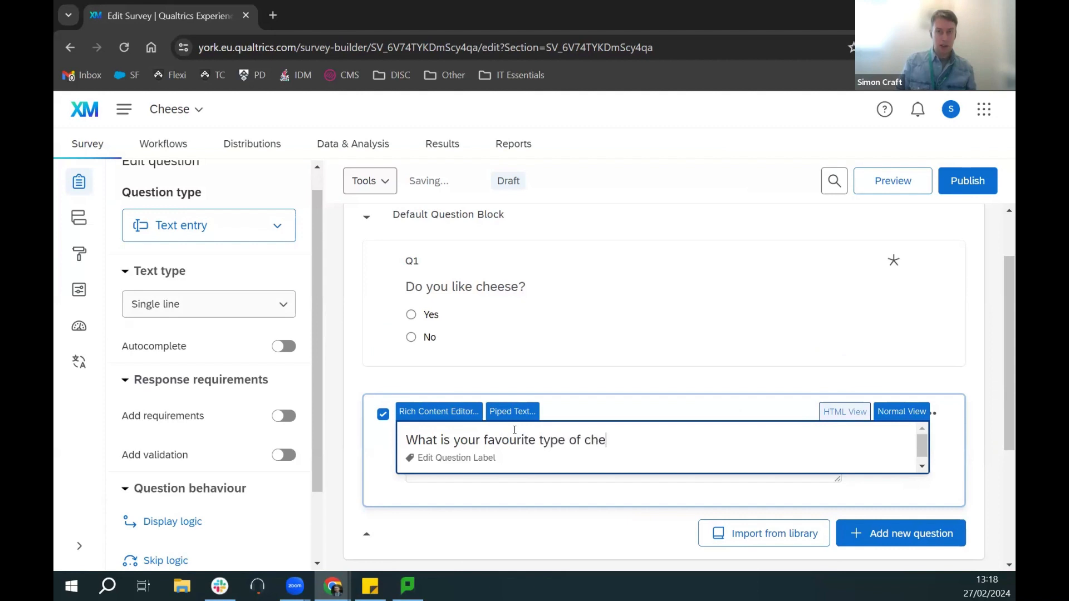
{"action": "type", "text": "ese?"}
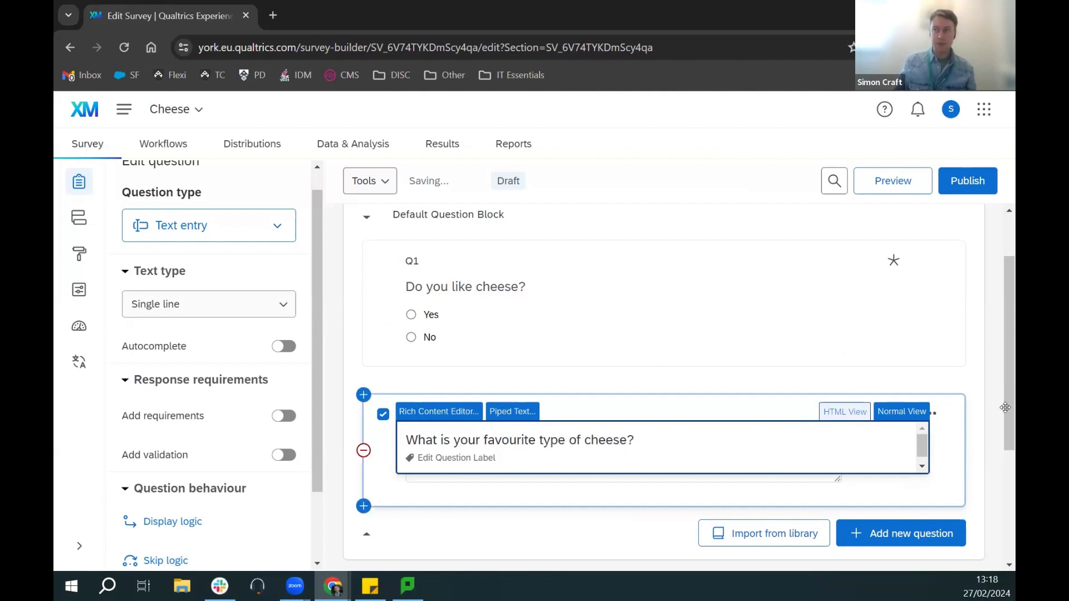
{"action": "left_click", "coordinate": [981, 425]}
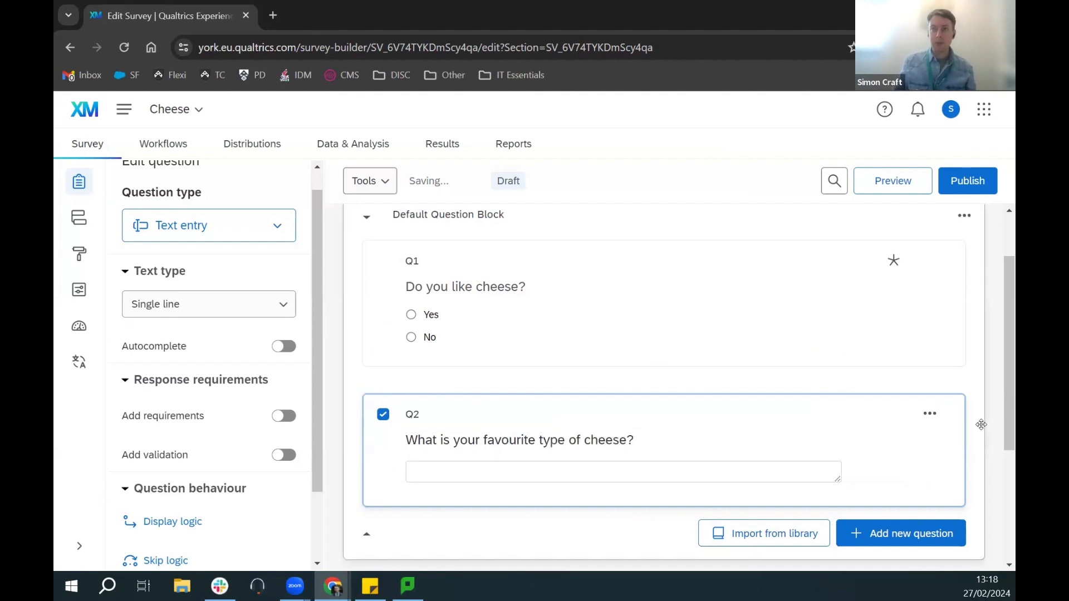
{"action": "left_click", "coordinate": [538, 444]}
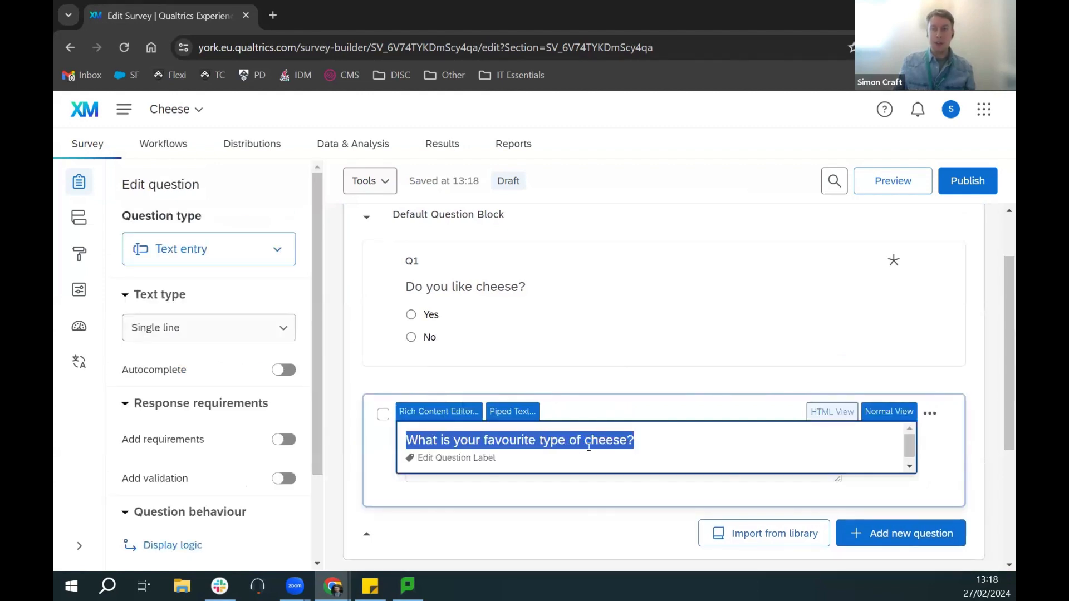
Step: In the Rich Content Editor, format all of Q2's question text as bold, Georgia, 14pt
{"action": "left_click", "coordinate": [448, 413]}
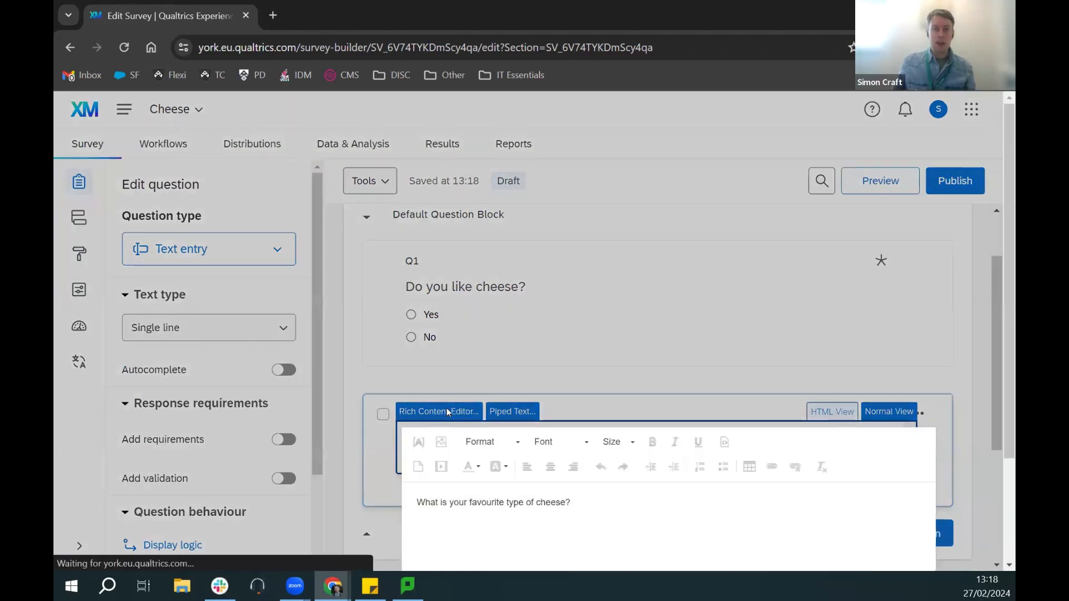
{"action": "left_click_drag", "start_coordinate": [589, 480], "coordinate": [482, 478]}
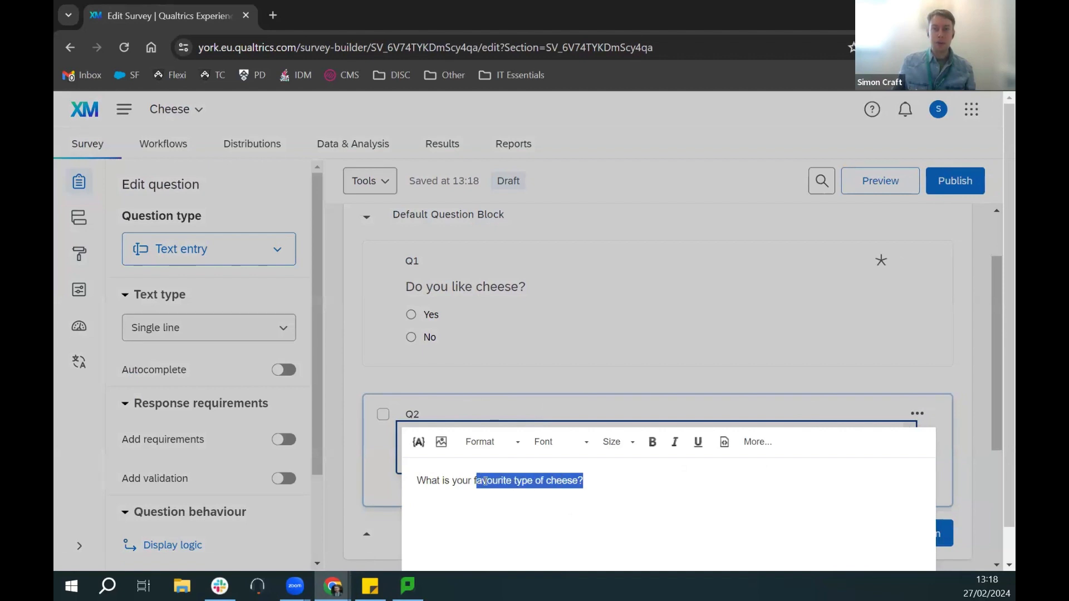
{"action": "left_click", "coordinate": [486, 481]}
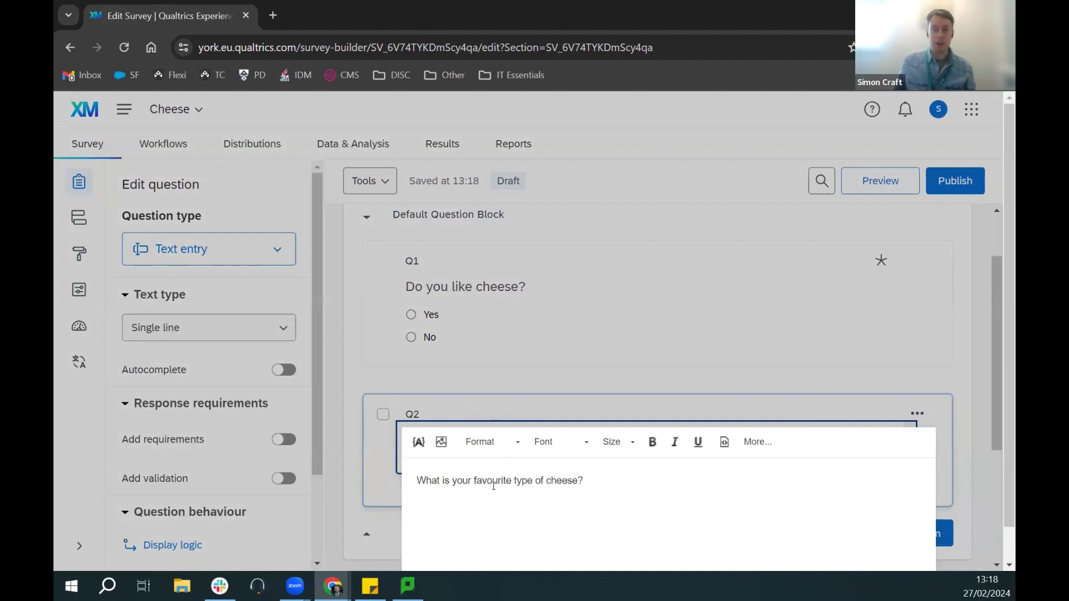
{"action": "left_click_drag", "start_coordinate": [582, 482], "coordinate": [399, 472]}
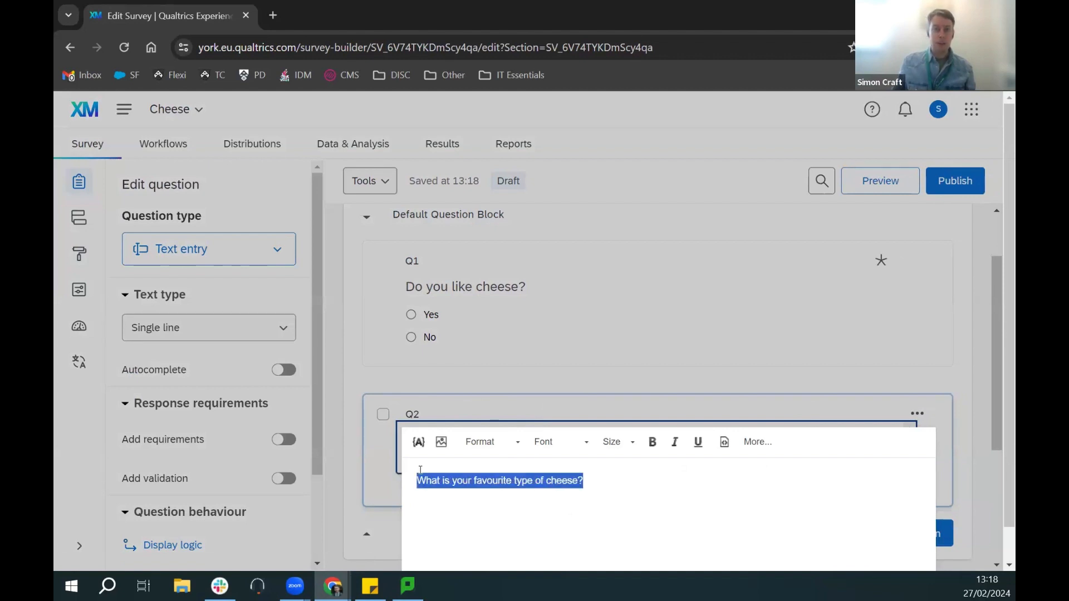
{"action": "left_click", "coordinate": [568, 451]}
{"action": "left_click", "coordinate": [571, 422]}
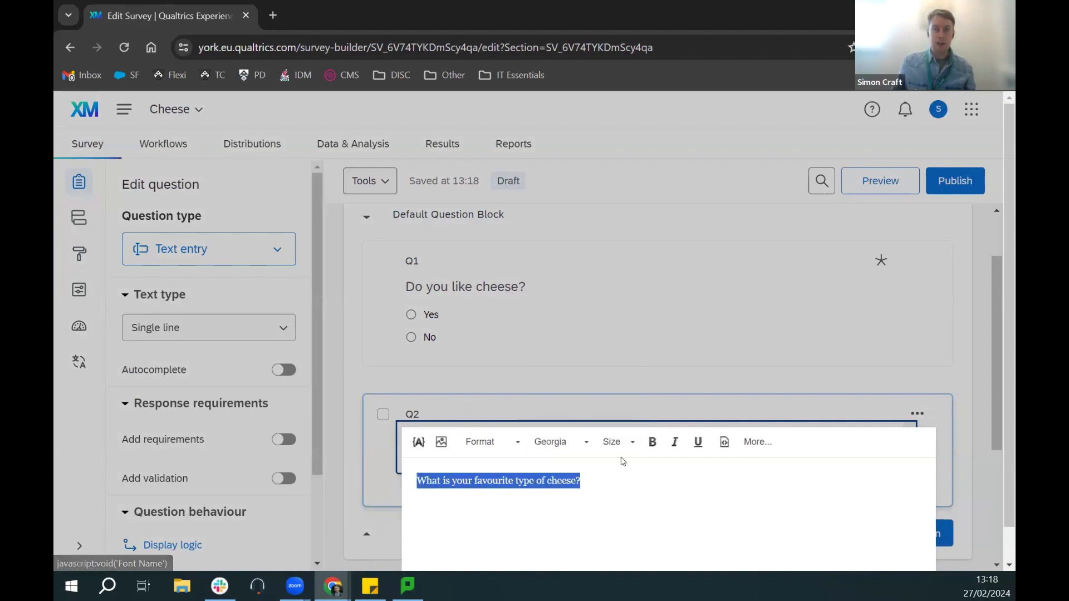
{"action": "left_click", "coordinate": [655, 443]}
{"action": "left_click", "coordinate": [613, 442]}
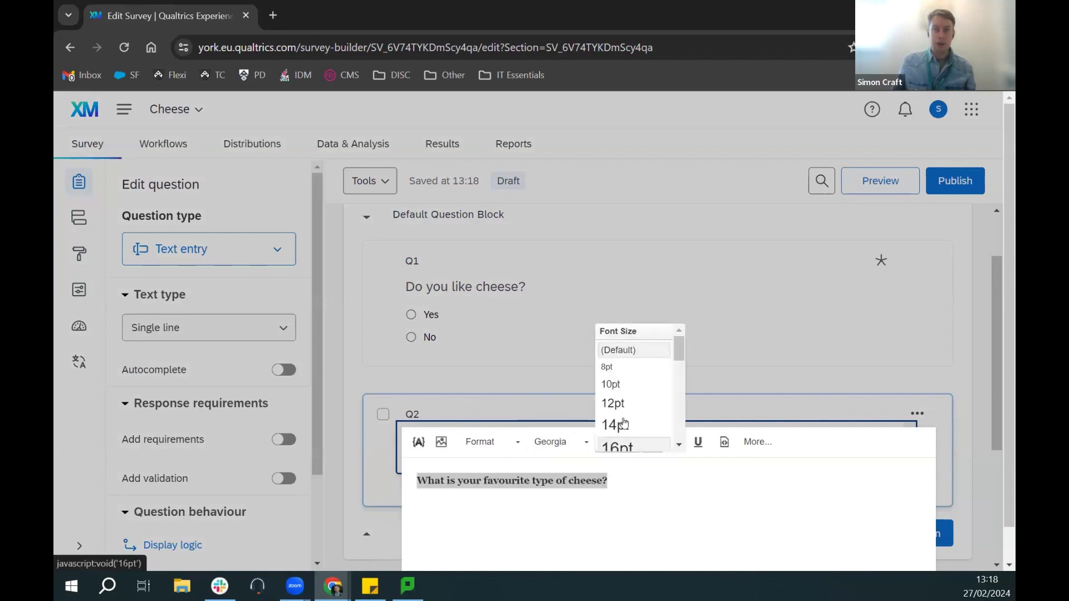
{"action": "left_click", "coordinate": [624, 425]}
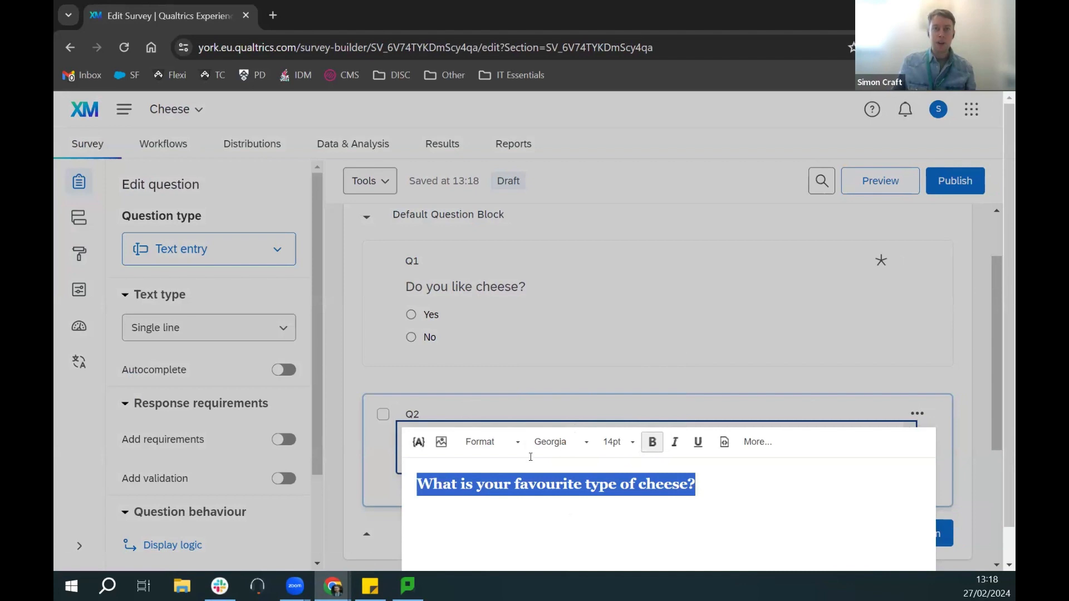
{"action": "left_click", "coordinate": [711, 486]}
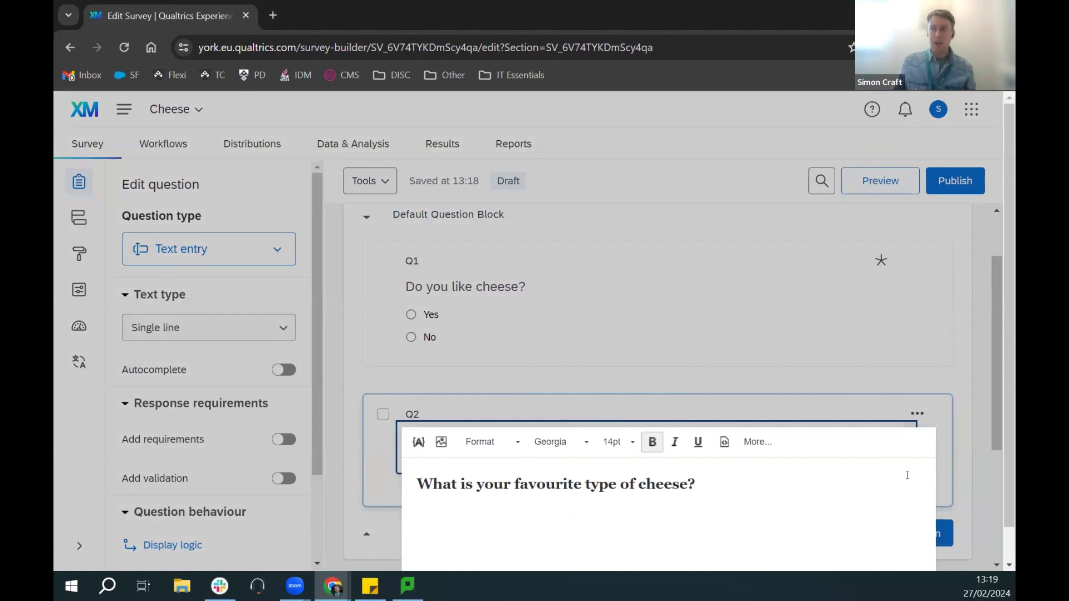
{"action": "scroll", "coordinate": [908, 475], "scroll_direction": "down", "scroll_amount": 1}
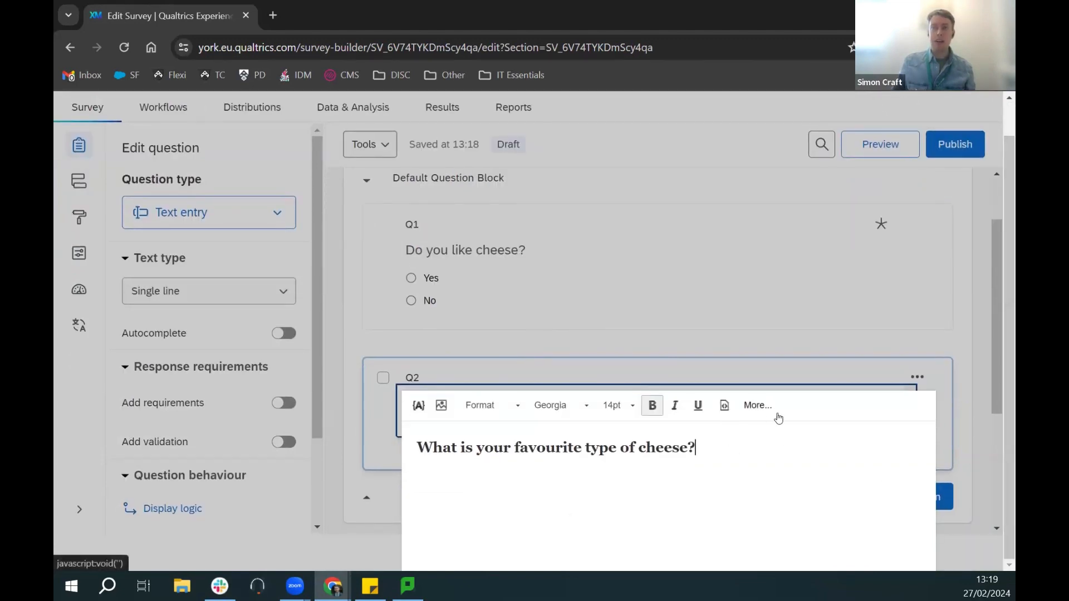
{"action": "left_click", "coordinate": [829, 366]}
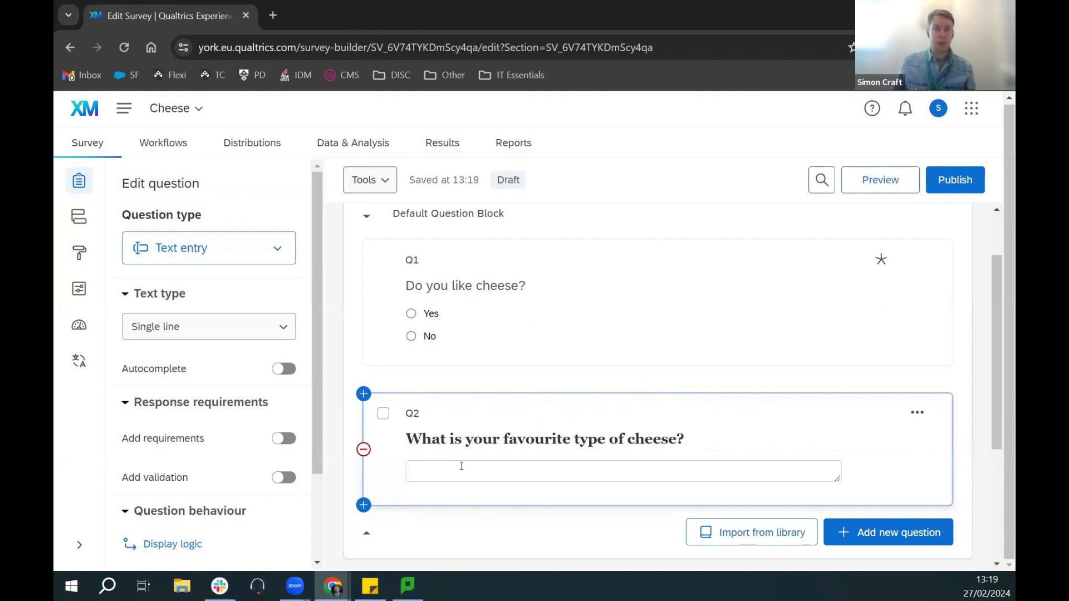
{"action": "left_click", "coordinate": [507, 468]}
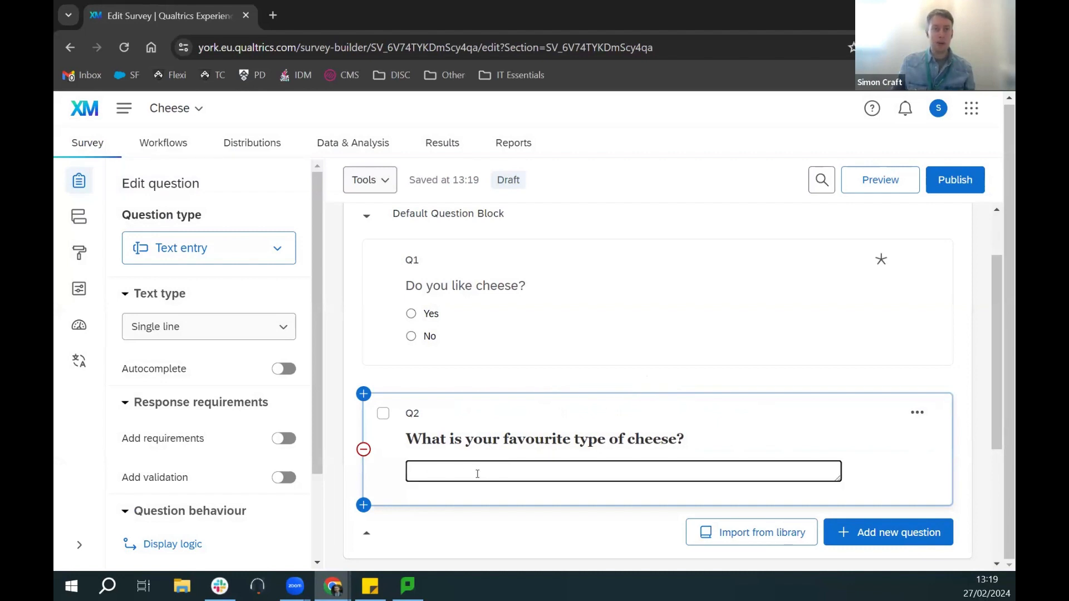
{"action": "left_click", "coordinate": [249, 331]}
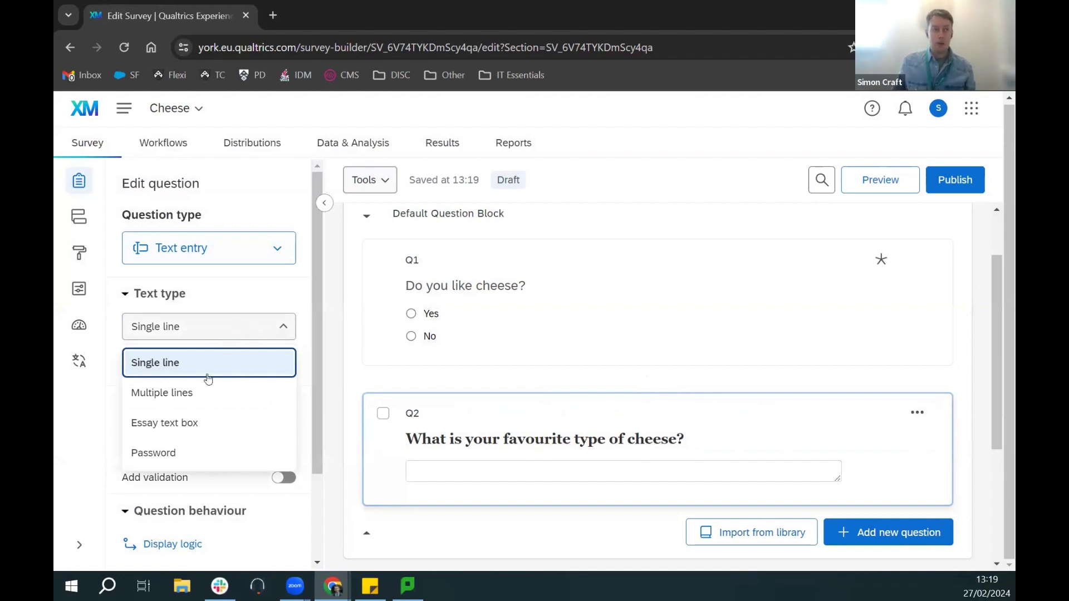
{"action": "left_click", "coordinate": [201, 417]}
{"action": "left_click", "coordinate": [199, 328]}
{"action": "left_click", "coordinate": [199, 390]}
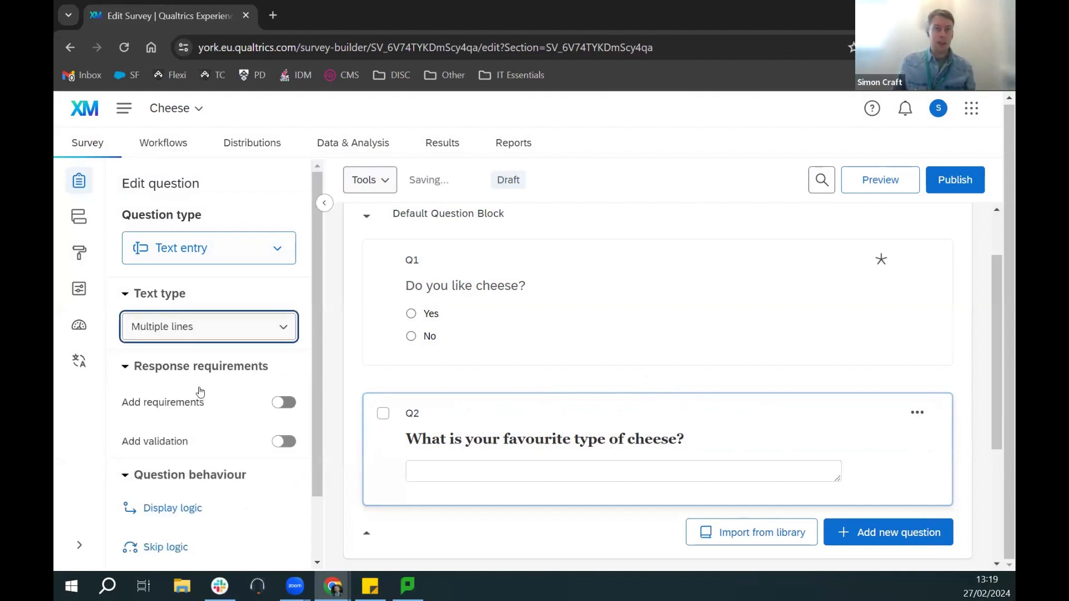
{"action": "left_click", "coordinate": [282, 329]}
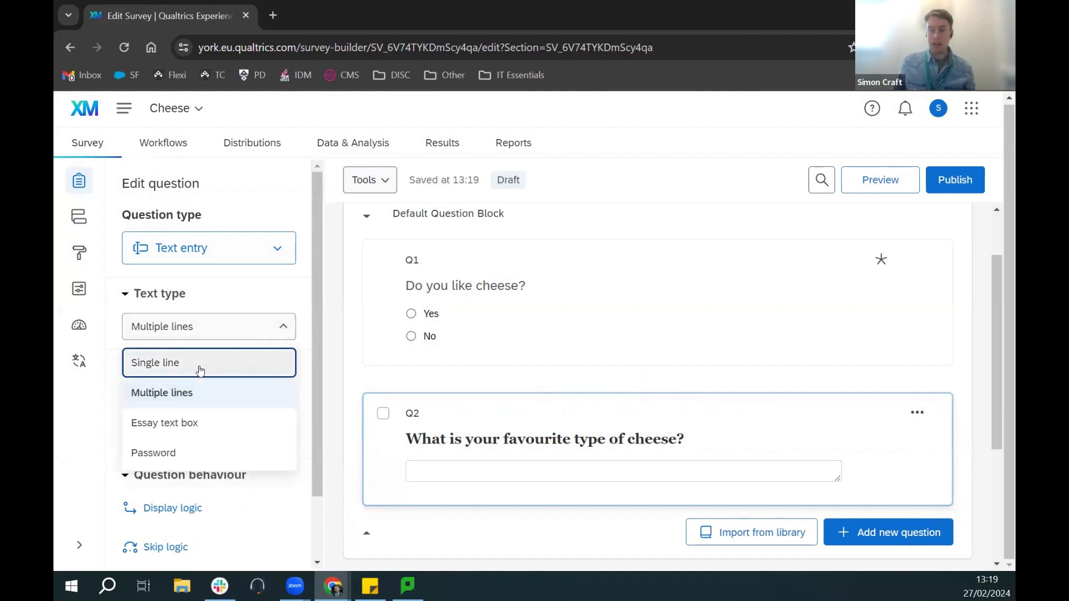
{"action": "left_click", "coordinate": [200, 397]}
{"action": "mouse_move", "coordinate": [837, 478]}
{"action": "left_mouse_down"}
{"action": "mouse_move", "coordinate": [845, 548]}
{"action": "mouse_move", "coordinate": [841, 514]}
{"action": "mouse_move", "coordinate": [823, 547]}
{"action": "mouse_move", "coordinate": [832, 563]}
{"action": "mouse_move", "coordinate": [834, 488]}
{"action": "left_mouse_up"}
{"action": "left_click", "coordinate": [232, 326]}
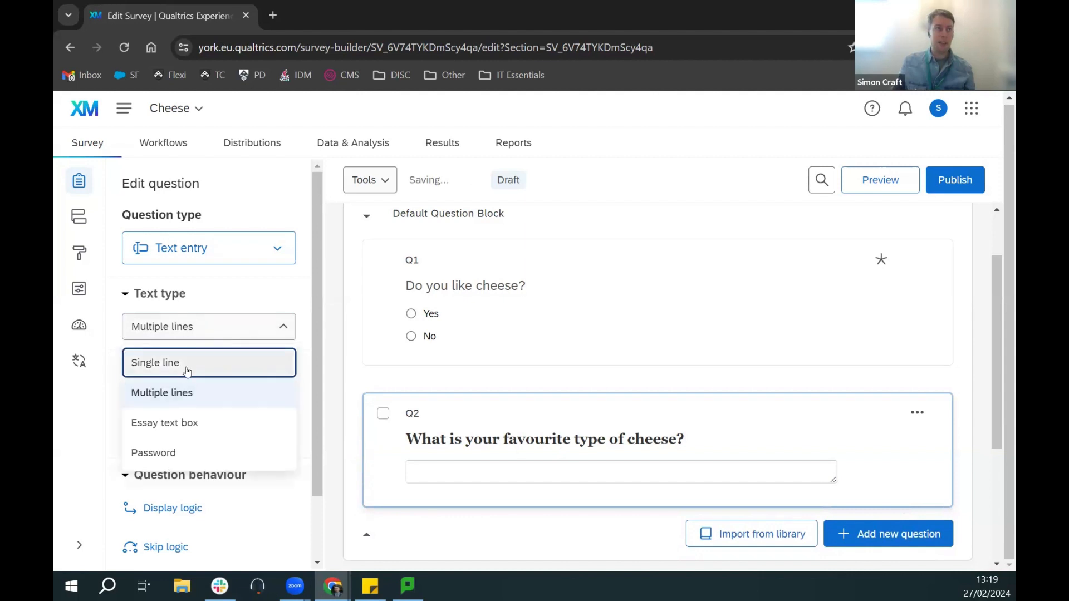
{"action": "left_click", "coordinate": [181, 366]}
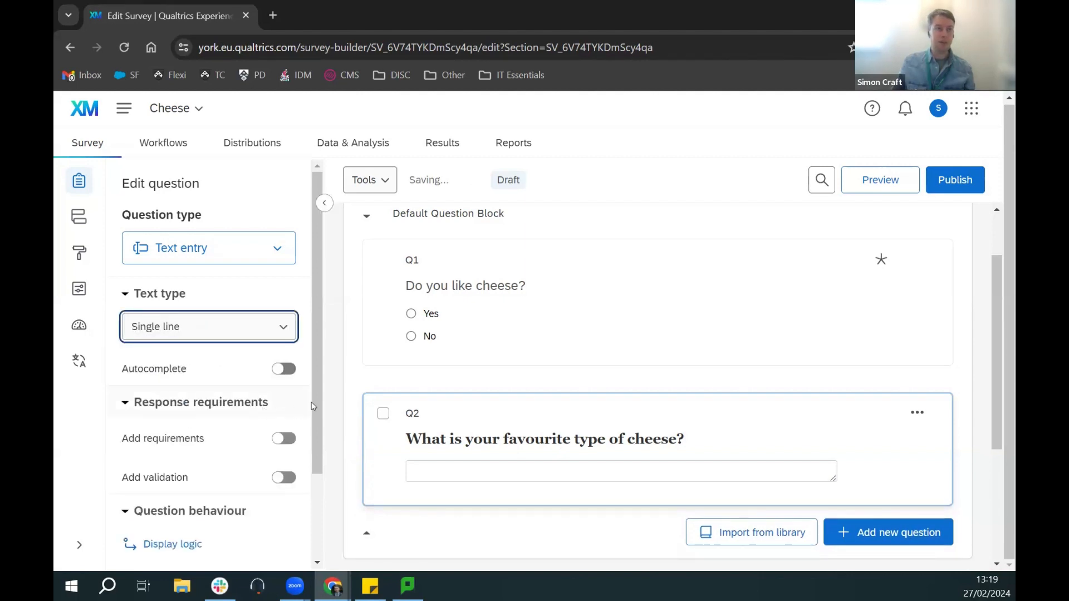
Step: Turn on Add requirements for Q2, keeping Request response selected
{"action": "scroll", "coordinate": [319, 400], "scroll_direction": "down", "scroll_amount": 3}
{"action": "left_click", "coordinate": [284, 355]}
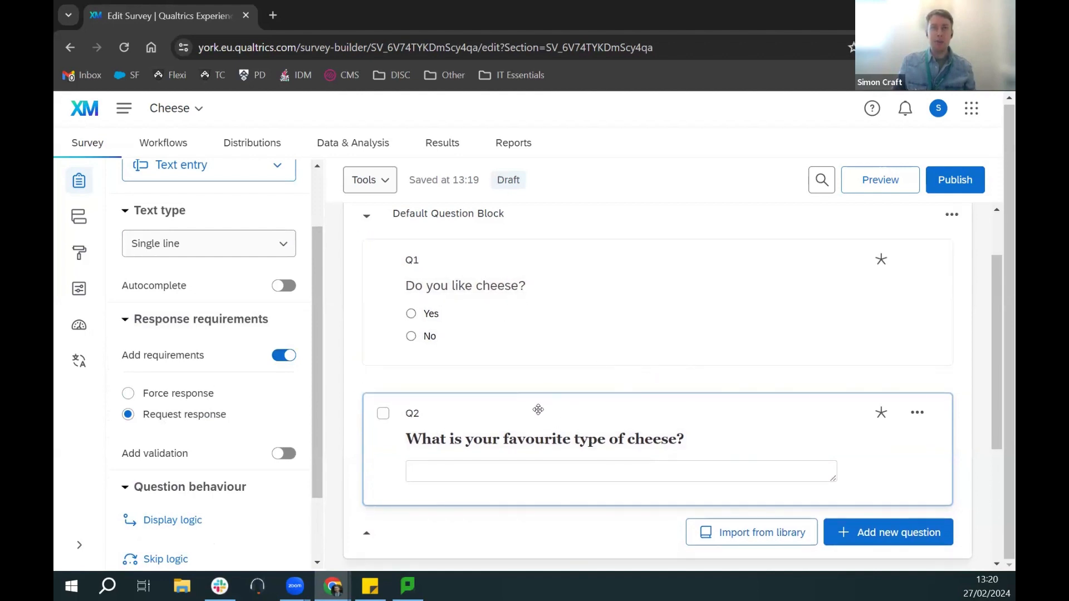
{"action": "scroll", "coordinate": [563, 407], "scroll_direction": "down", "scroll_amount": 1}
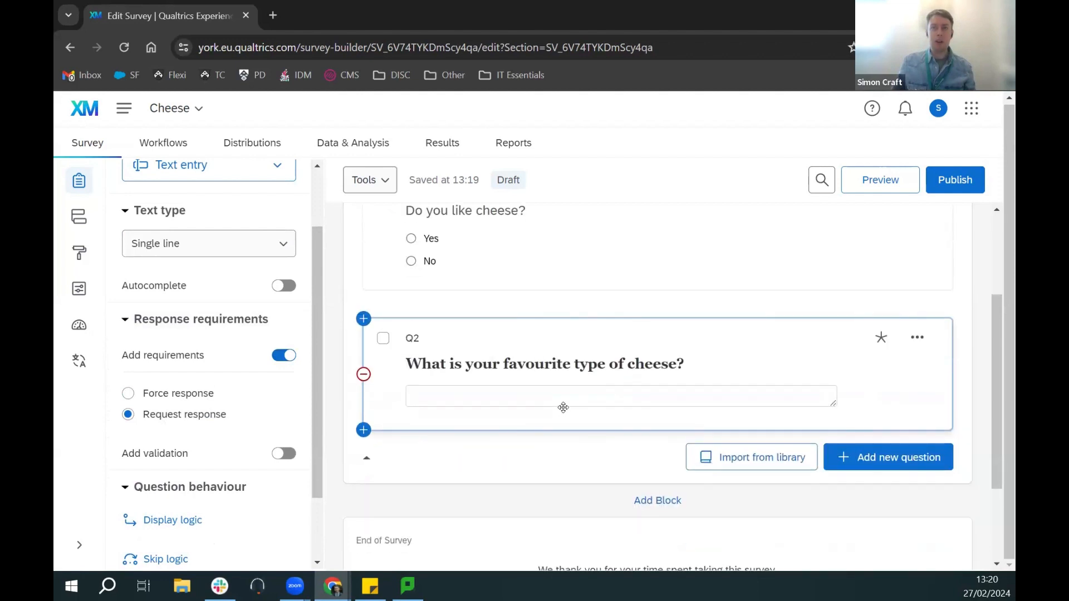
Step: Add a new block and name it 'Cheese lovers'
{"action": "left_click", "coordinate": [657, 500]}
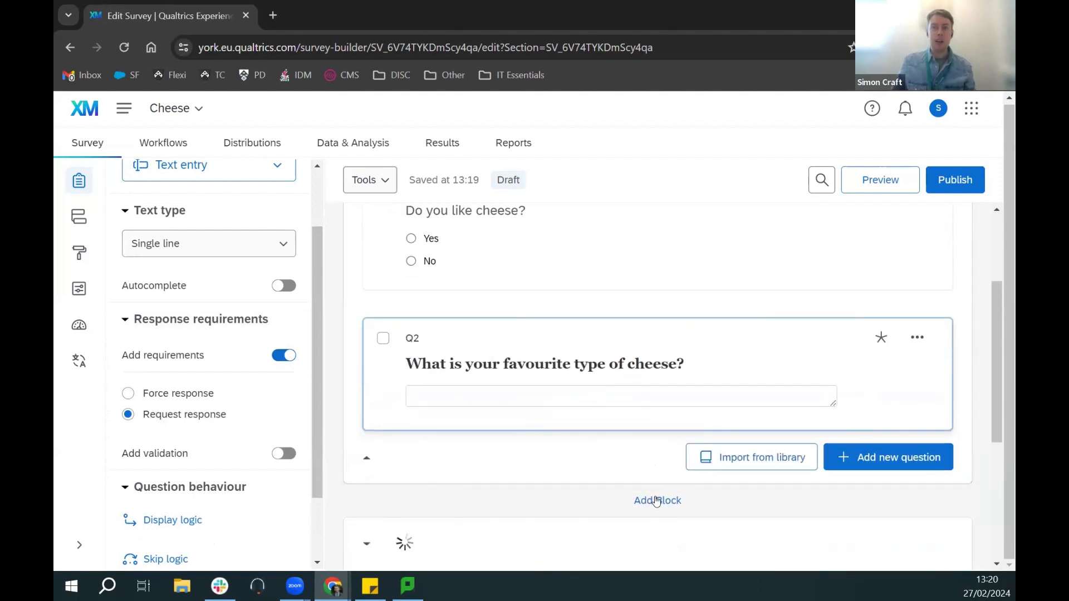
{"action": "left_click", "coordinate": [417, 391]}
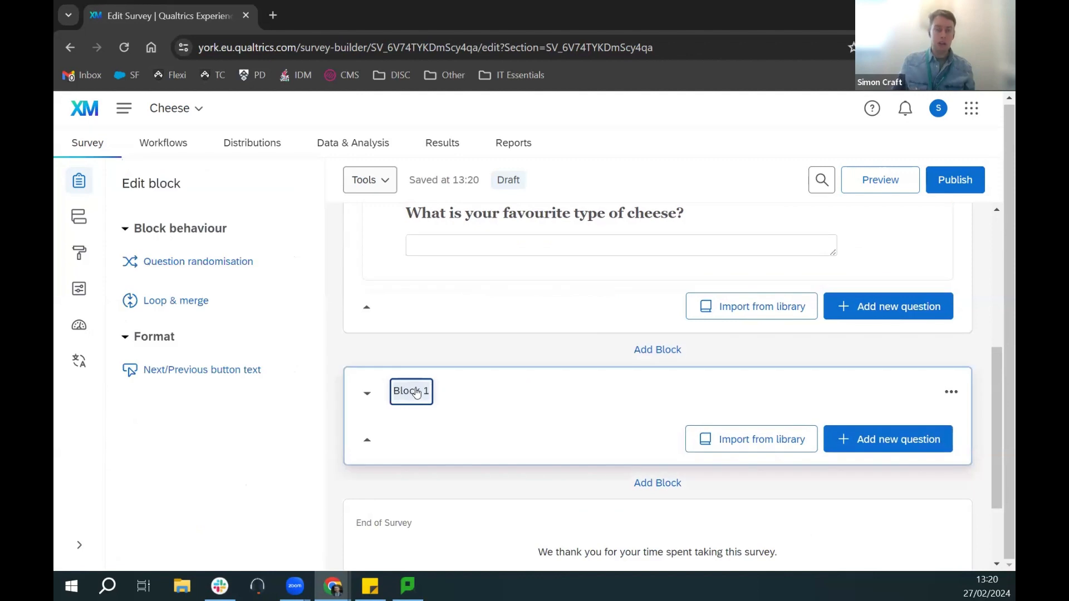
{"action": "type", "text": "Cheese "}
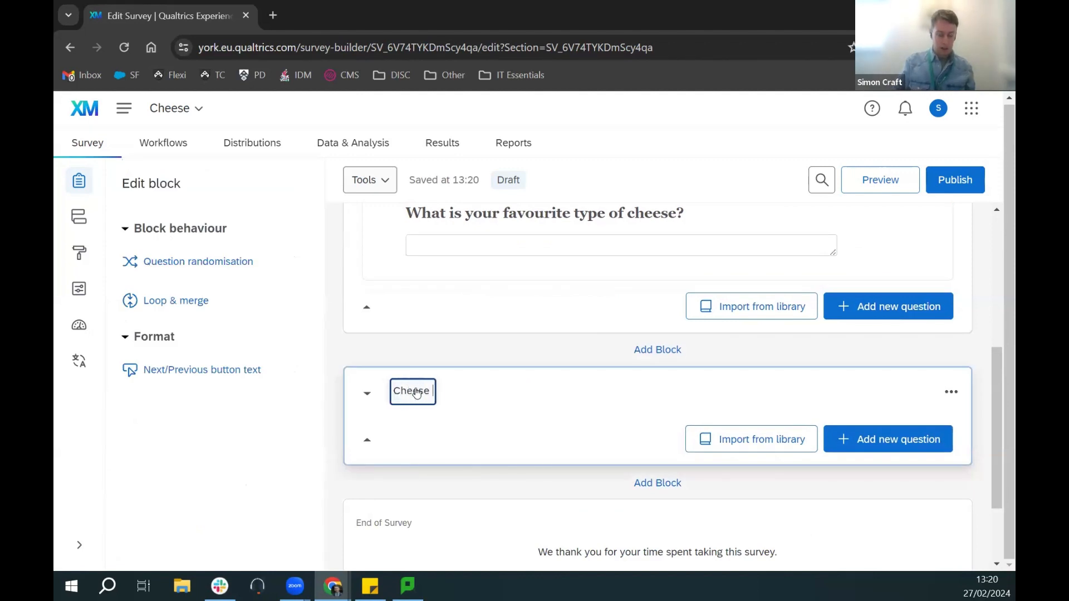
{"action": "type", "text": "lovers"}
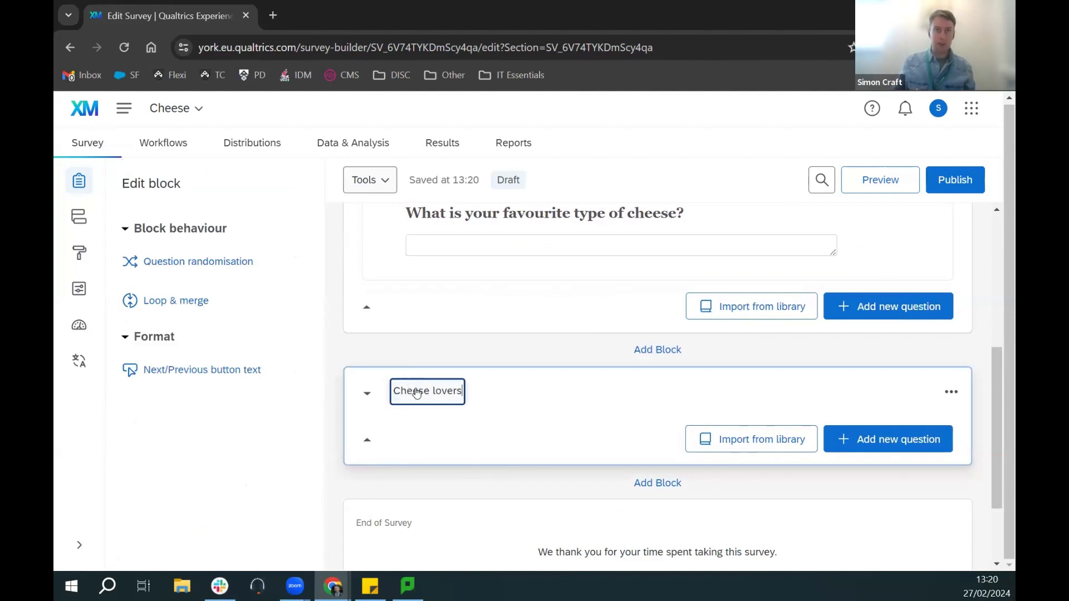
{"action": "left_click", "coordinate": [519, 343]}
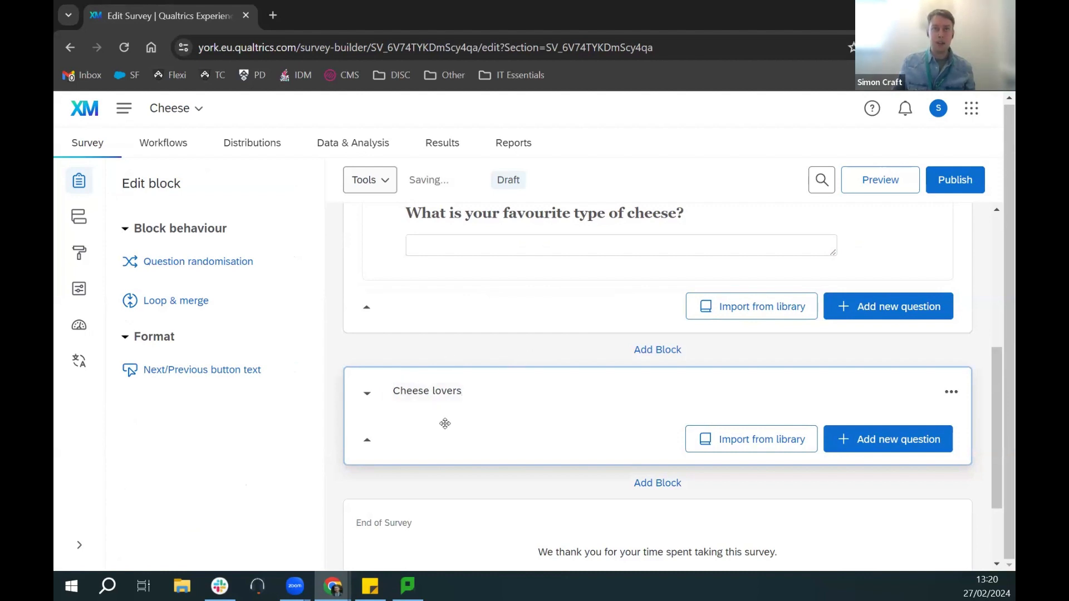
Step: Move Q2 into the Cheese lovers block
{"action": "scroll", "coordinate": [535, 379], "scroll_direction": "up", "scroll_amount": 1}
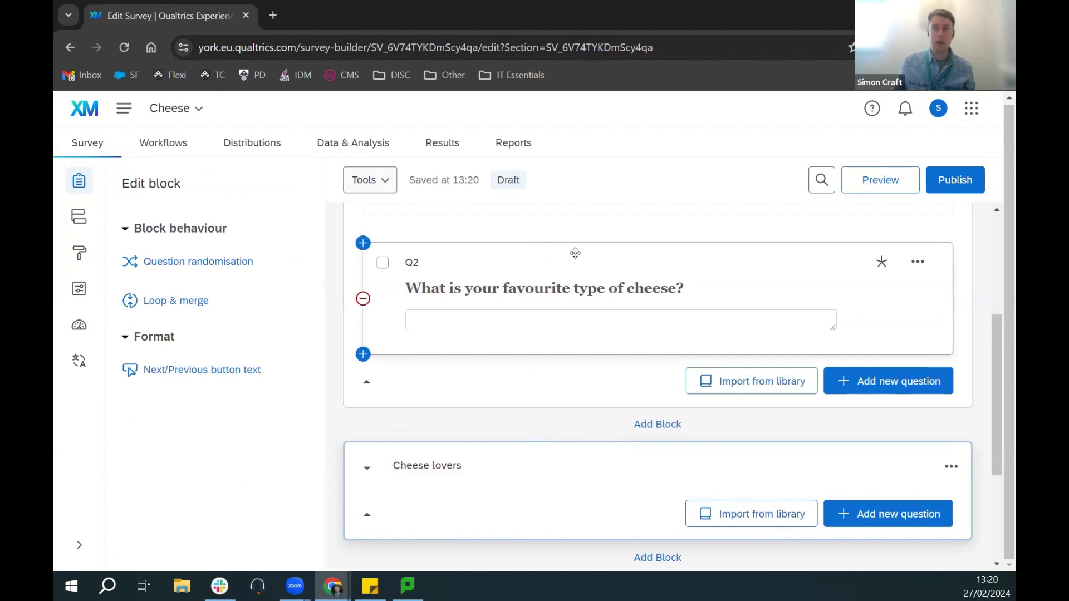
{"action": "left_click_drag", "start_coordinate": [585, 315], "coordinate": [441, 476]}
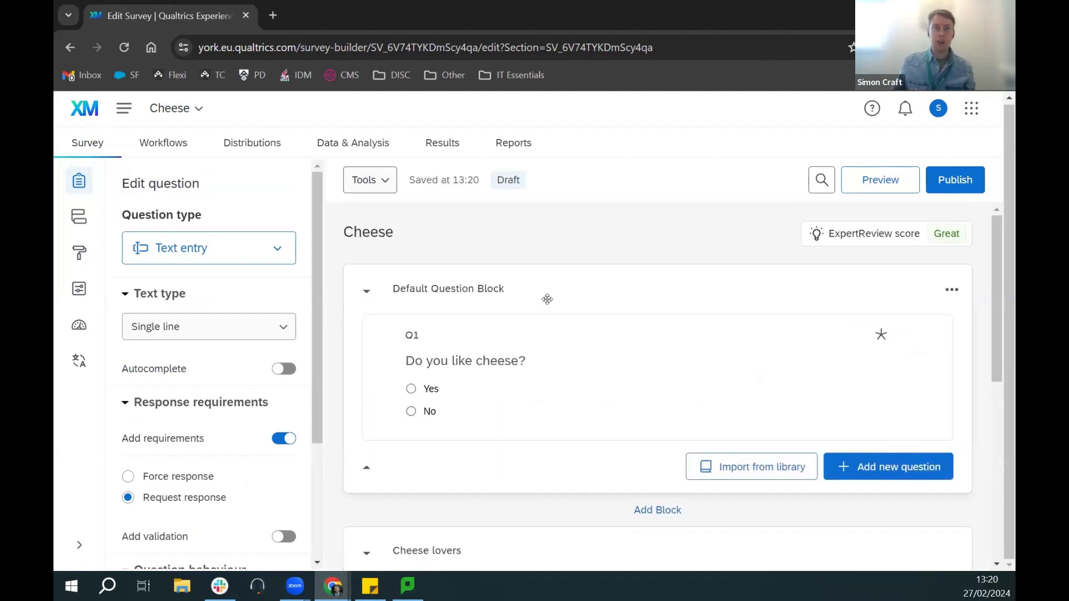
{"action": "scroll", "coordinate": [492, 337], "scroll_direction": "down", "scroll_amount": 1}
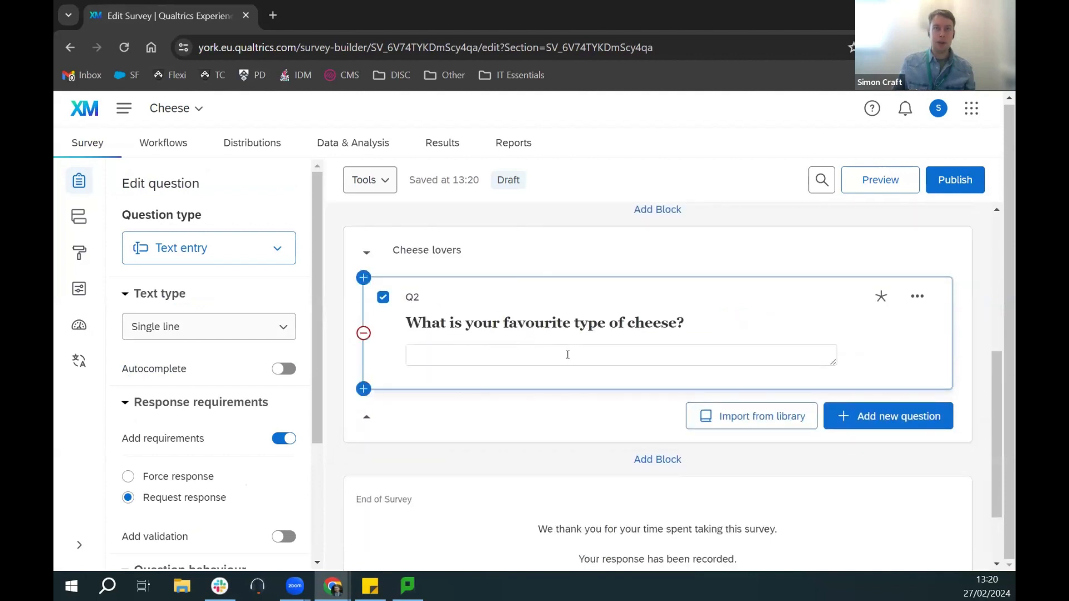
{"action": "left_click", "coordinate": [924, 424]}
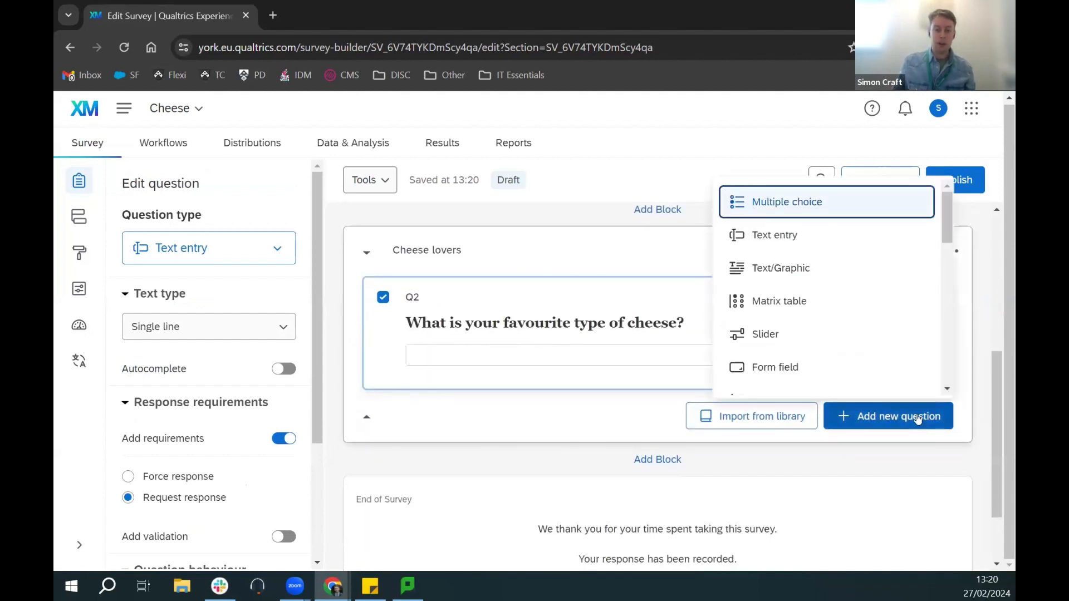
Step: Add a text entry question Q3: 'How many times a week do you eat cheese?'
{"action": "left_click", "coordinate": [796, 228]}
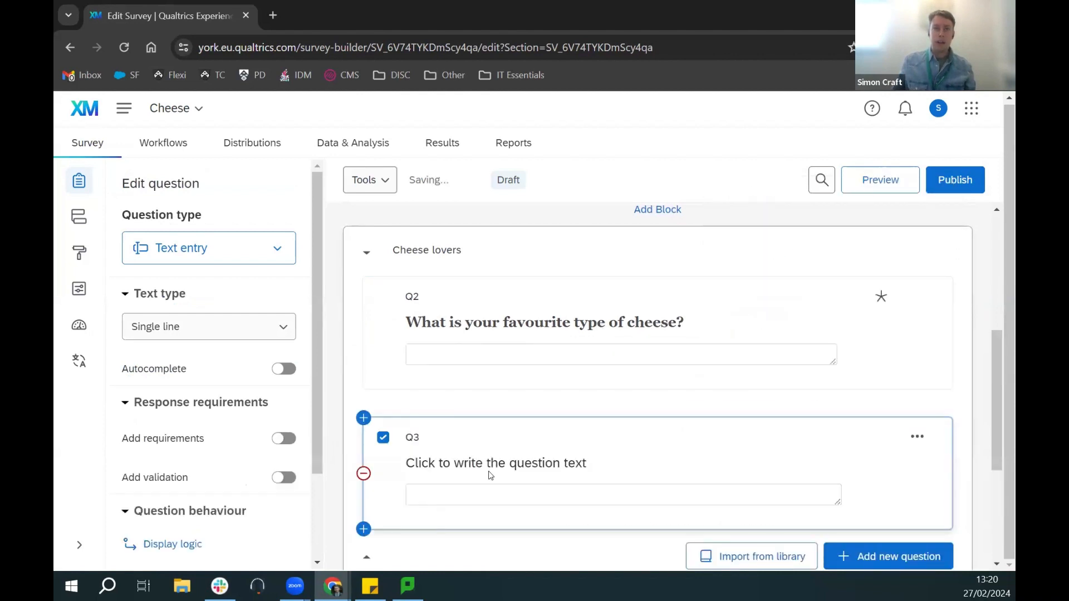
{"action": "left_click", "coordinate": [490, 475]}
{"action": "type", "text": "How many times a week d"}
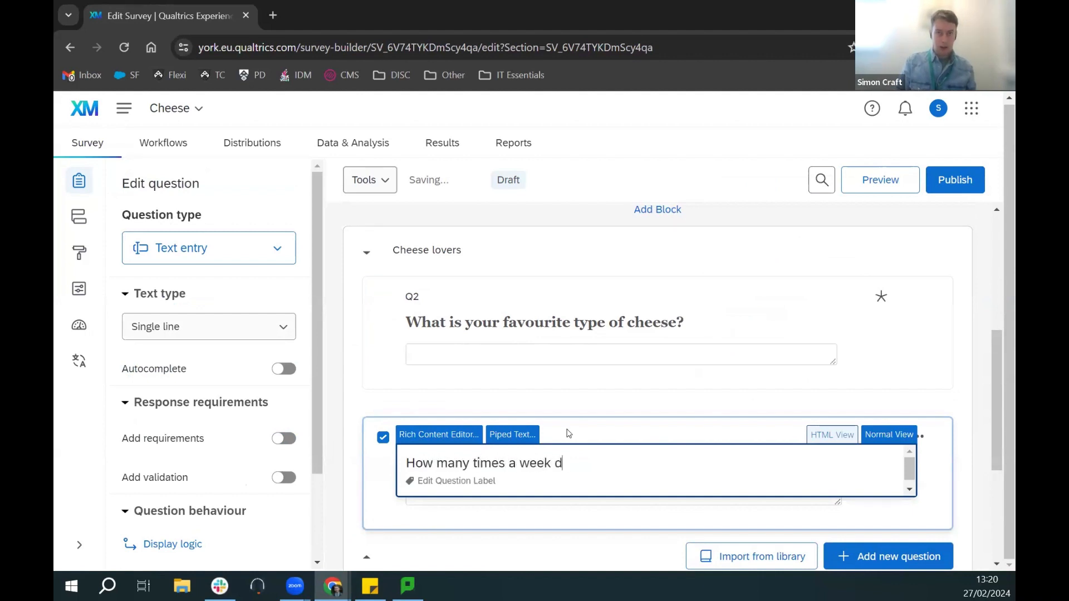
{"action": "type", "text": "o you eat cheese?"}
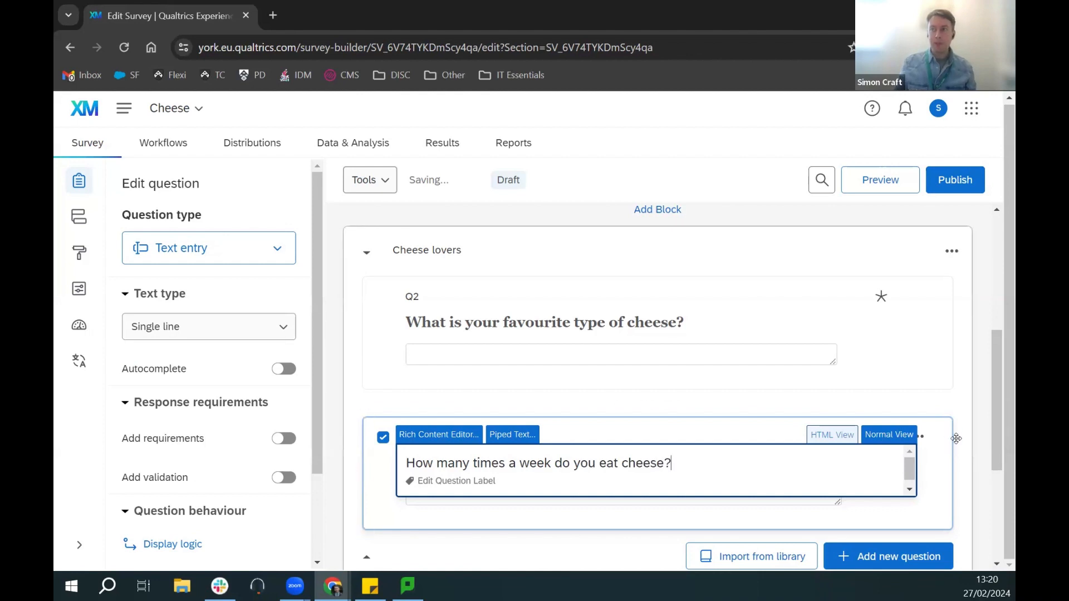
{"action": "left_click", "coordinate": [940, 453]}
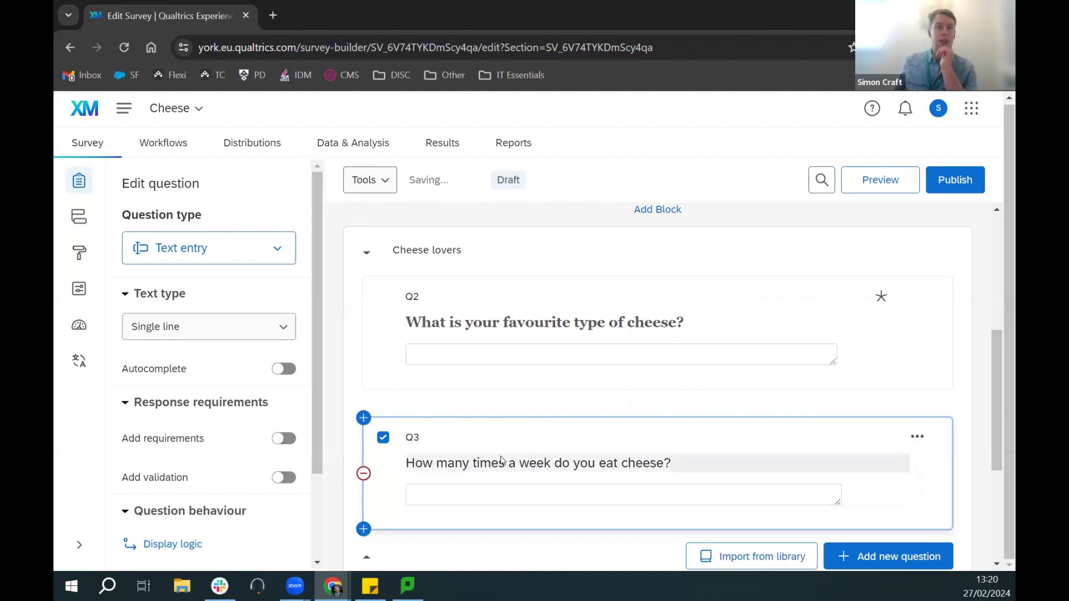
Step: Change Q3's question type to Multiple choice
{"action": "left_click", "coordinate": [238, 261]}
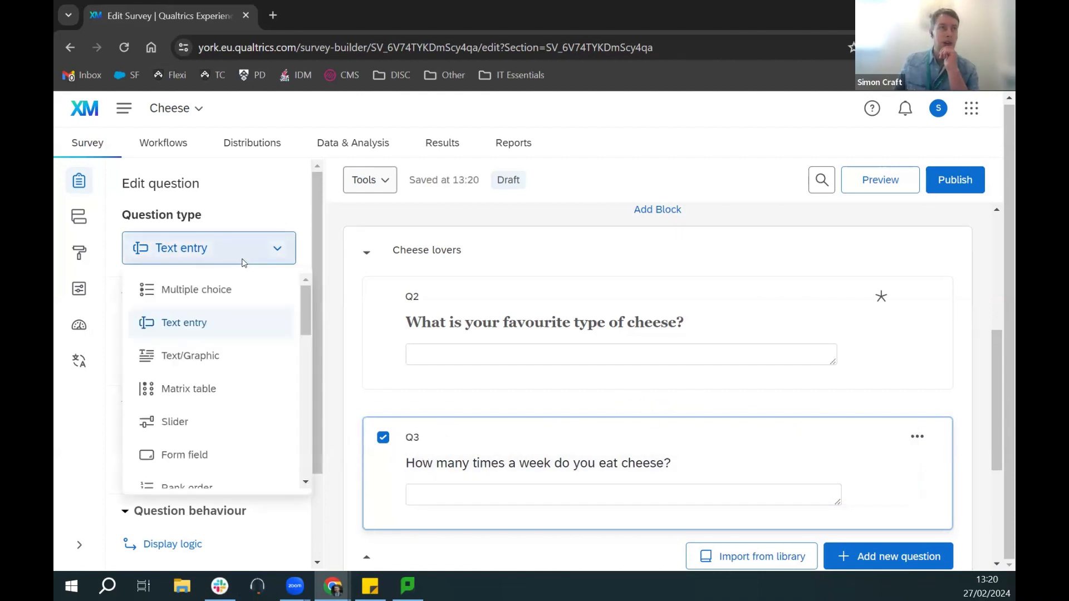
{"action": "left_click", "coordinate": [228, 289]}
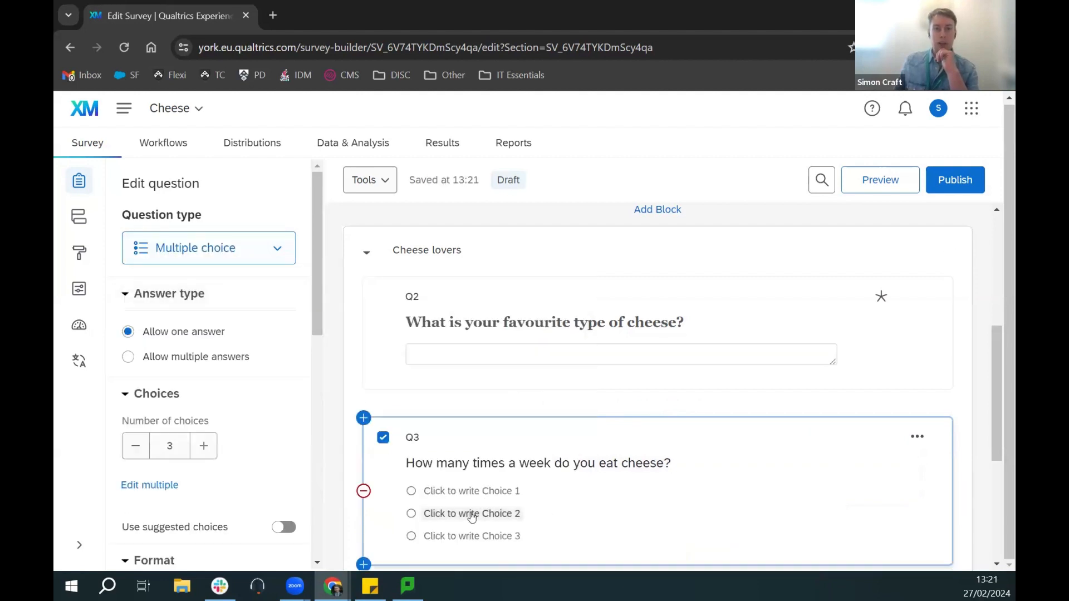
{"action": "left_click", "coordinate": [262, 259]}
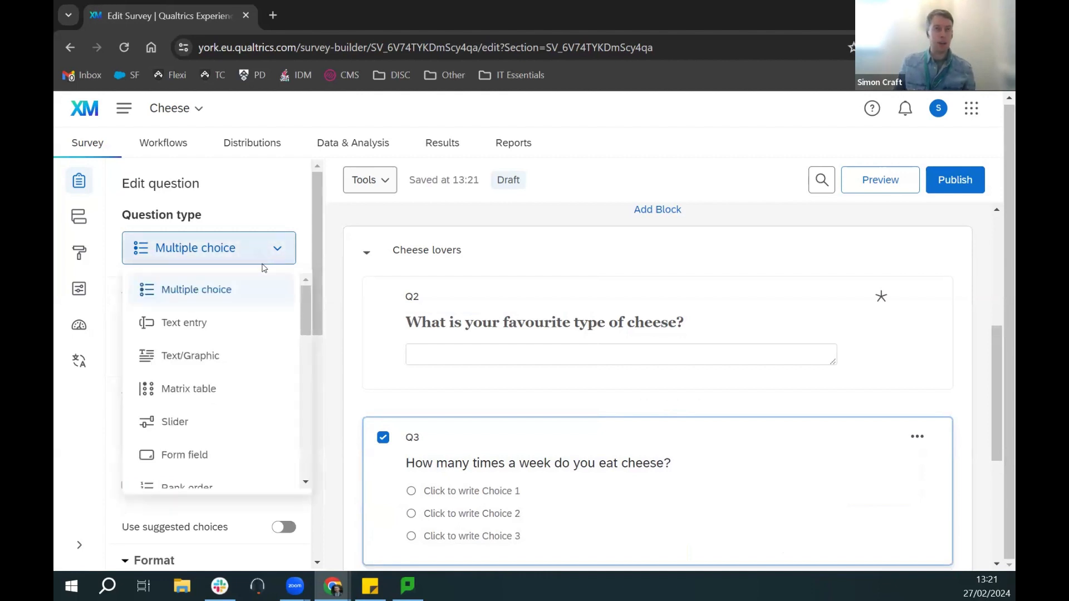
{"action": "scroll", "coordinate": [195, 356], "scroll_direction": "down", "scroll_amount": 4}
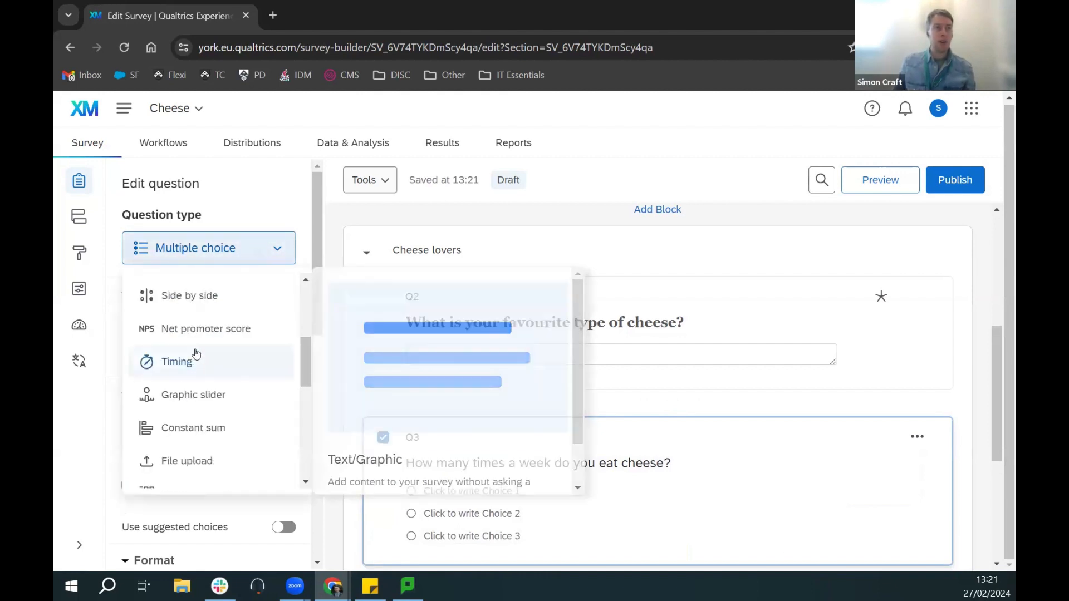
{"action": "scroll", "coordinate": [190, 354], "scroll_direction": "up", "scroll_amount": 3}
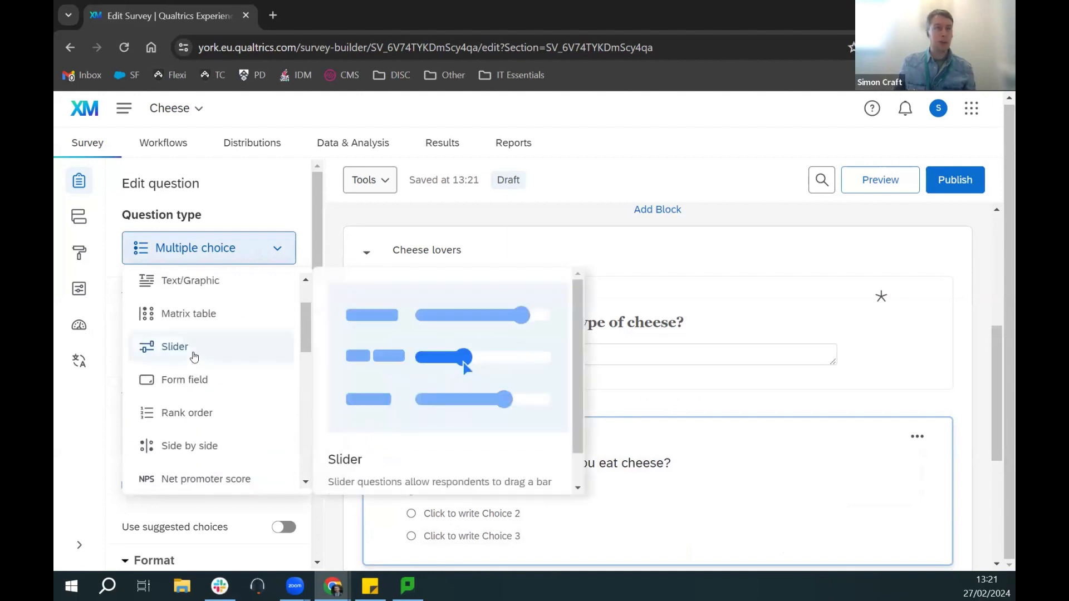
Step: Try Q3 as a slider set to 23, then switch it to Text entry
{"action": "left_click", "coordinate": [194, 357]}
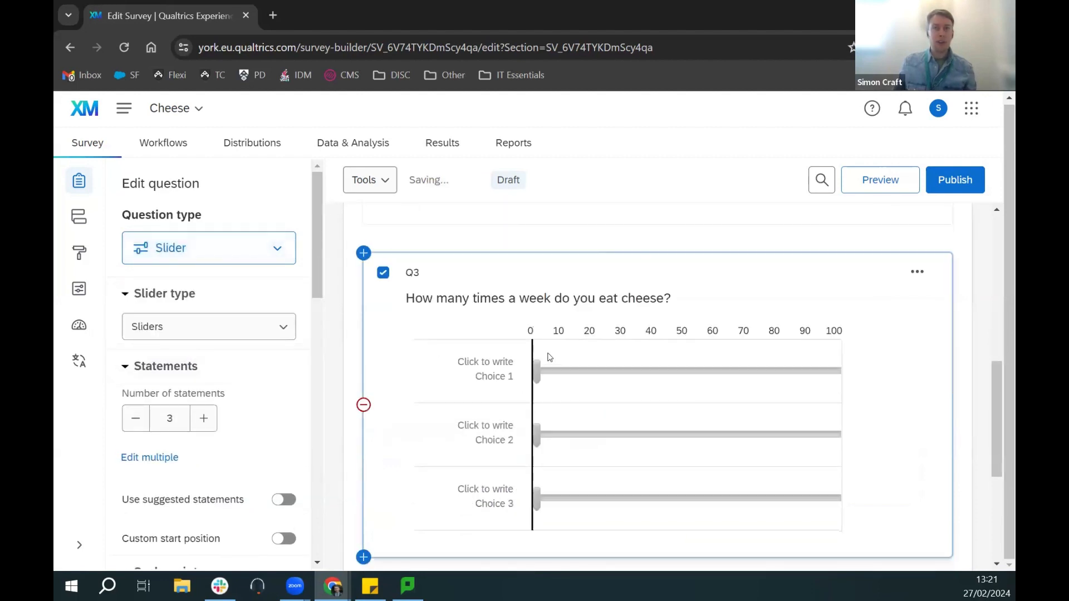
{"action": "left_click_drag", "start_coordinate": [538, 372], "coordinate": [499, 382]}
{"action": "left_click", "coordinate": [218, 253]}
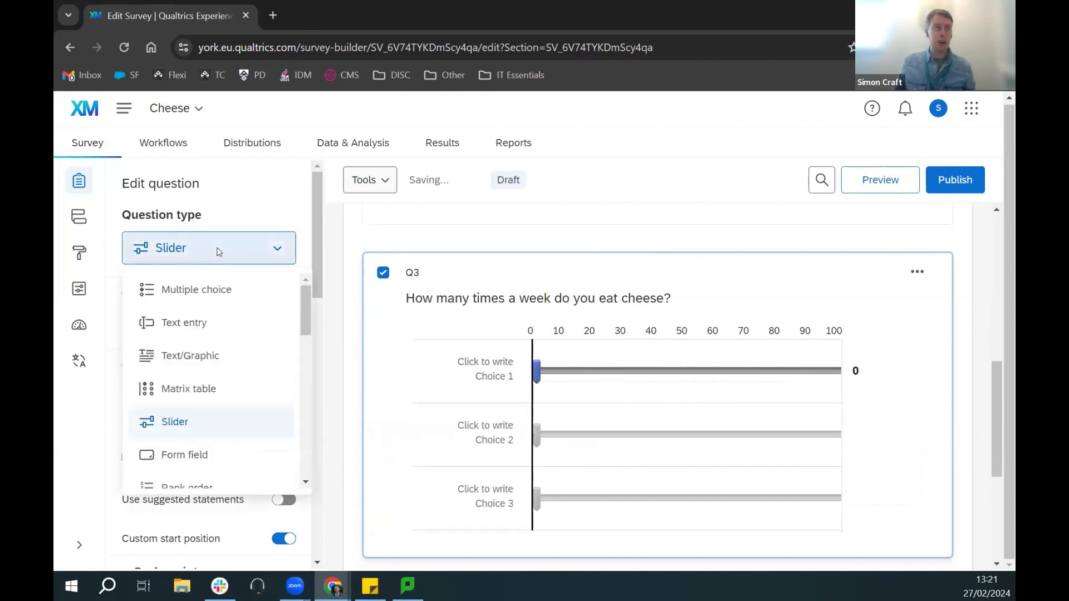
{"action": "left_click", "coordinate": [215, 332]}
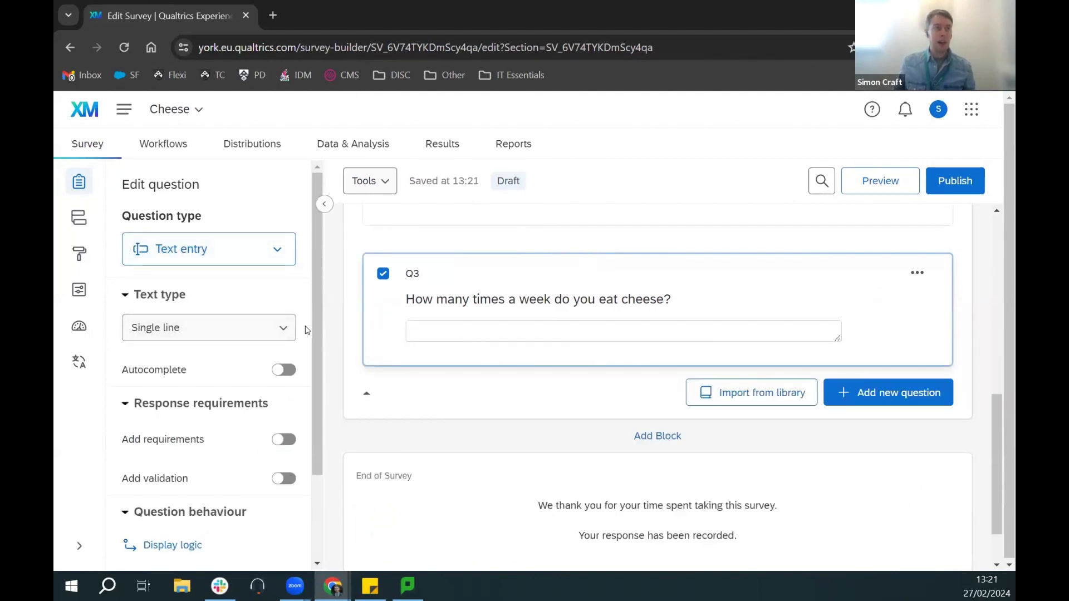
{"action": "scroll", "coordinate": [304, 327], "scroll_direction": "down", "scroll_amount": 1}
Step: Request a response for Q3, then type and delete the test answer 'Fo4'
{"action": "left_click", "coordinate": [284, 364]}
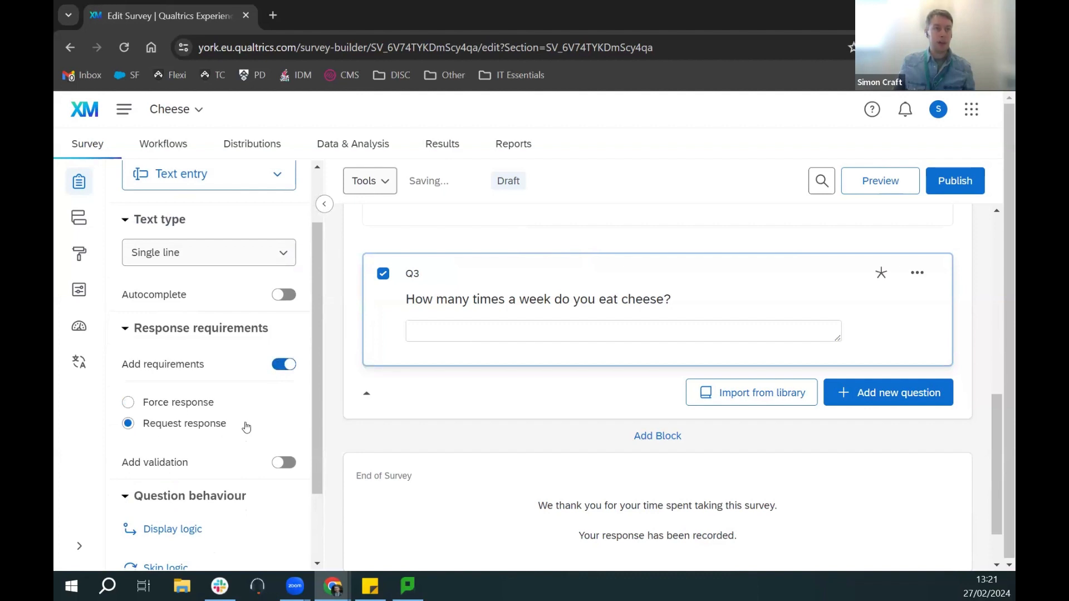
{"action": "left_click", "coordinate": [490, 335]}
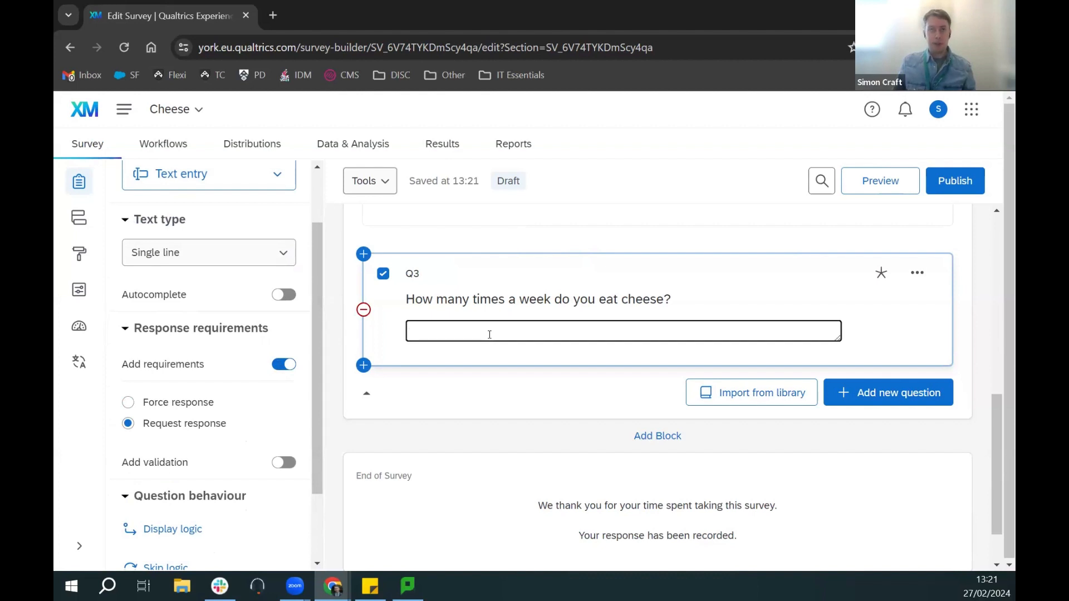
{"action": "type", "text": "Four"}
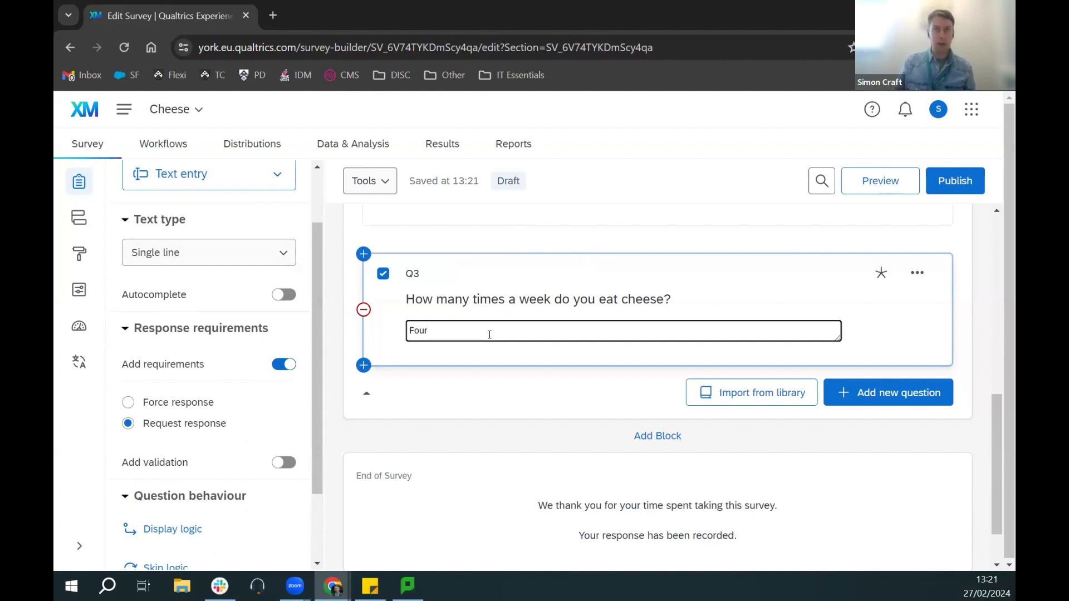
{"action": "type", "text": "4"}
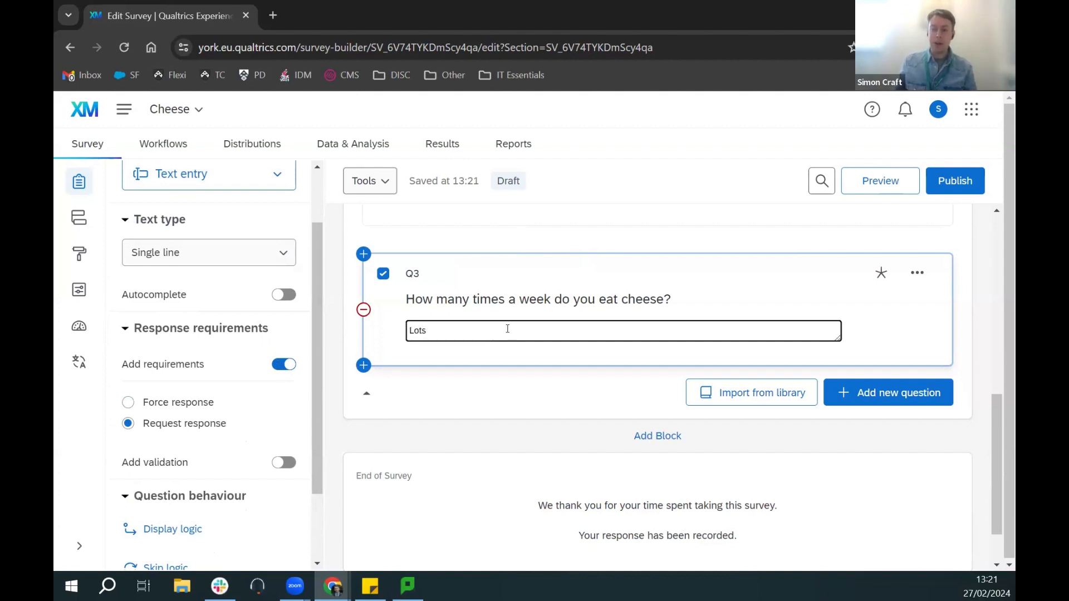
{"action": "double_click", "coordinate": [420, 331]}
{"action": "key", "text": "BackSpace"}
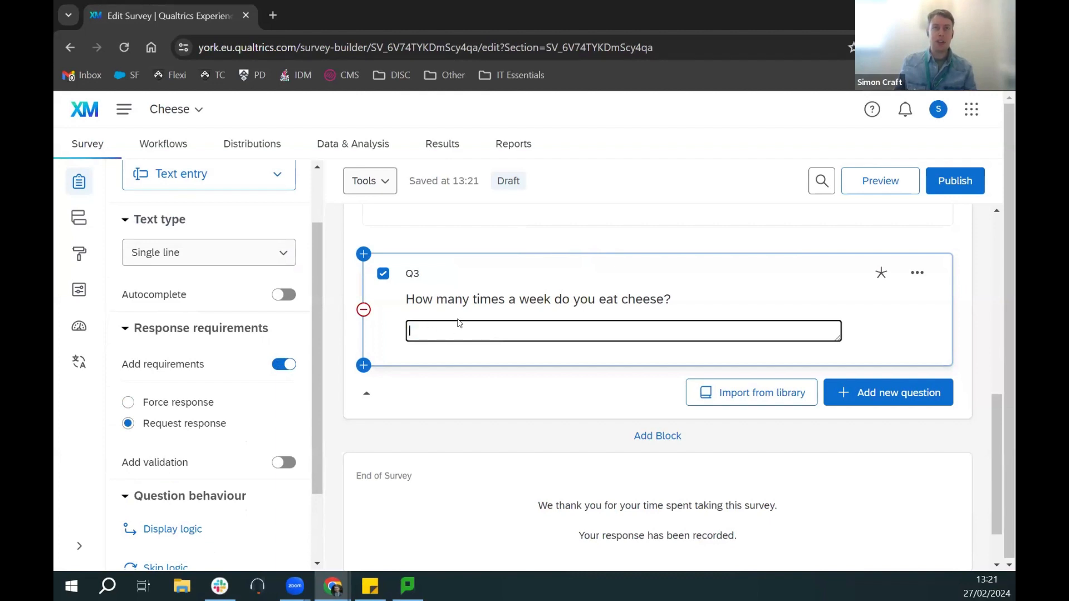
{"action": "scroll", "coordinate": [193, 340], "scroll_direction": "down", "scroll_amount": 3}
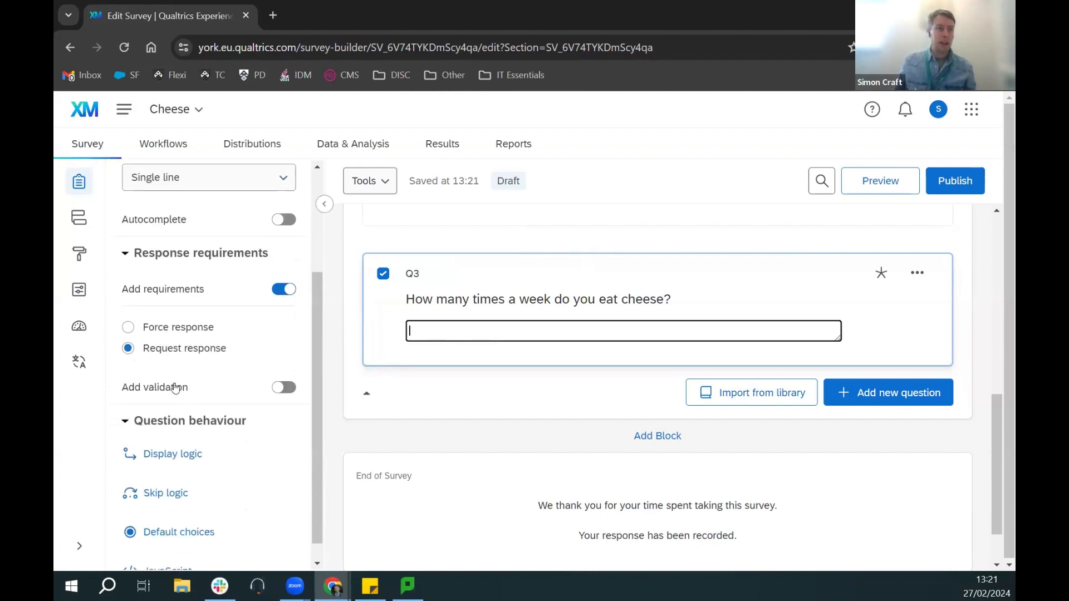
Step: Add validation to Q3 requiring the content type Number
{"action": "left_click", "coordinate": [280, 392]}
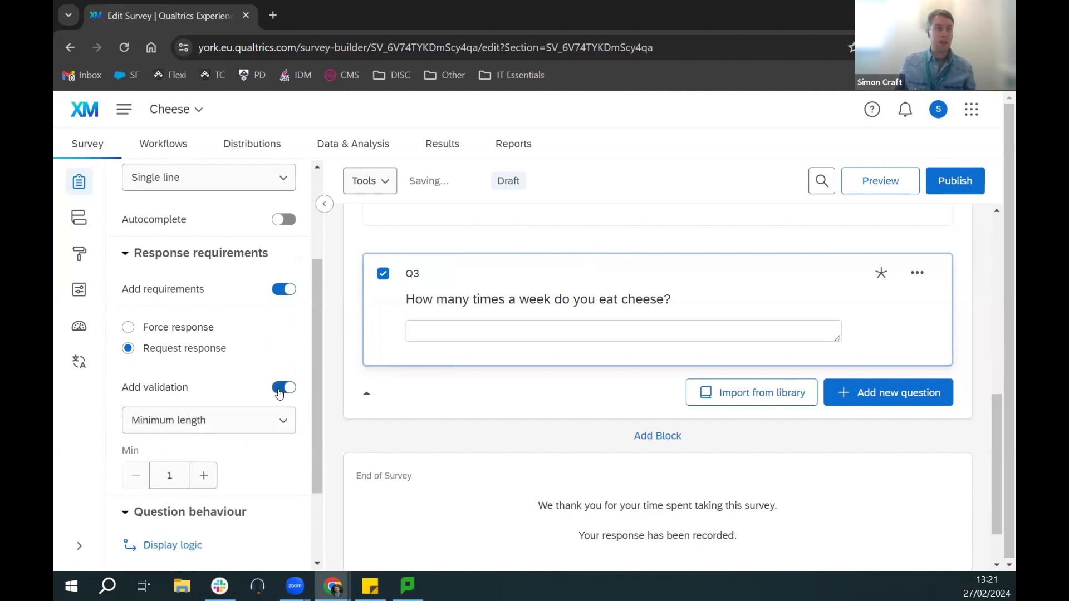
{"action": "scroll", "coordinate": [313, 390], "scroll_direction": "down", "scroll_amount": 1}
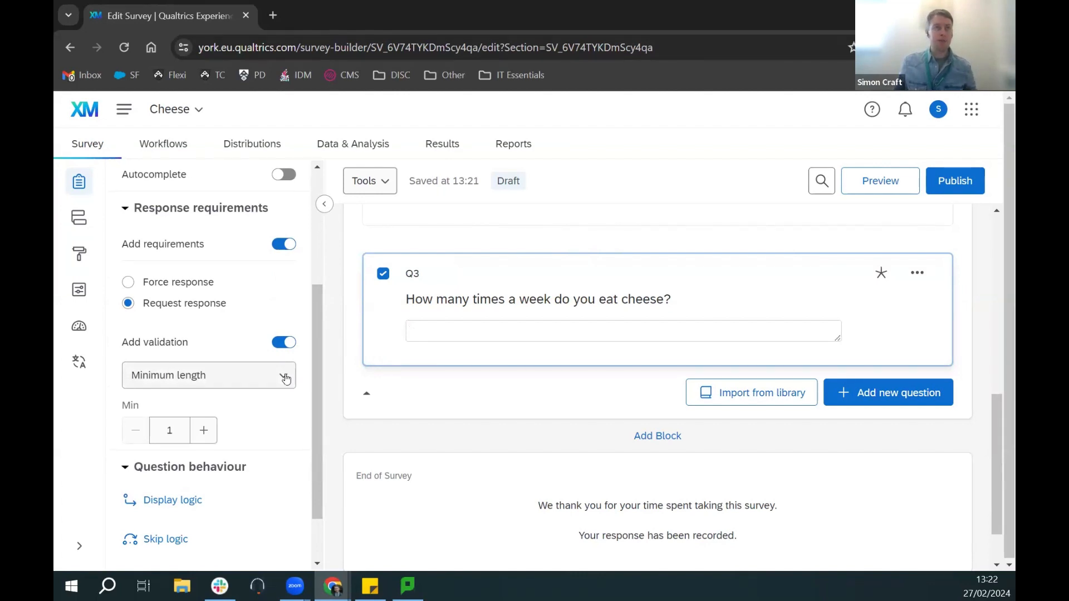
{"action": "left_click", "coordinate": [286, 379]}
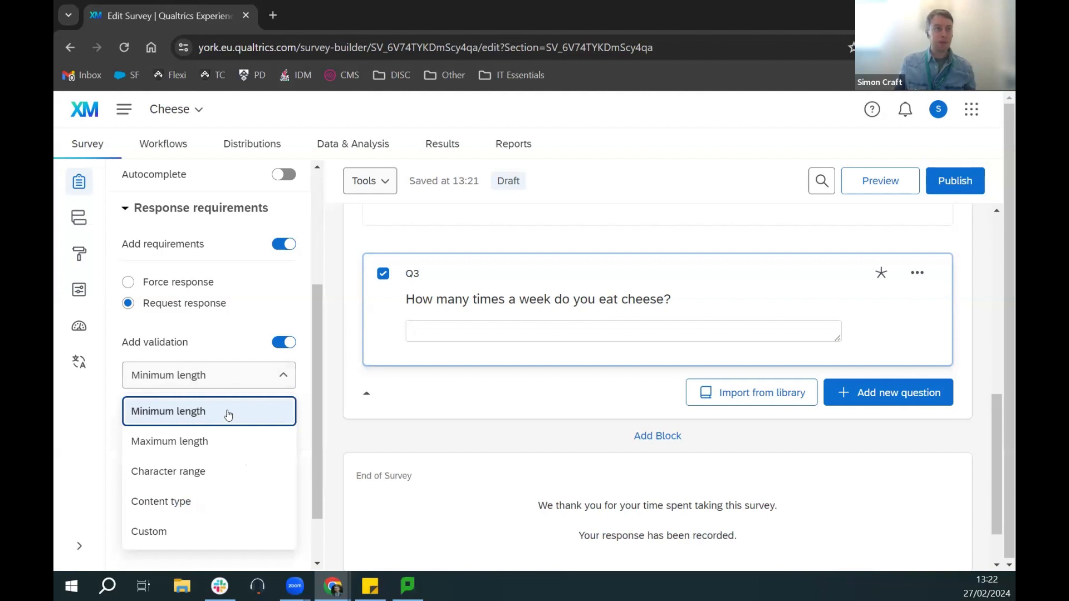
{"action": "left_click", "coordinate": [192, 503]}
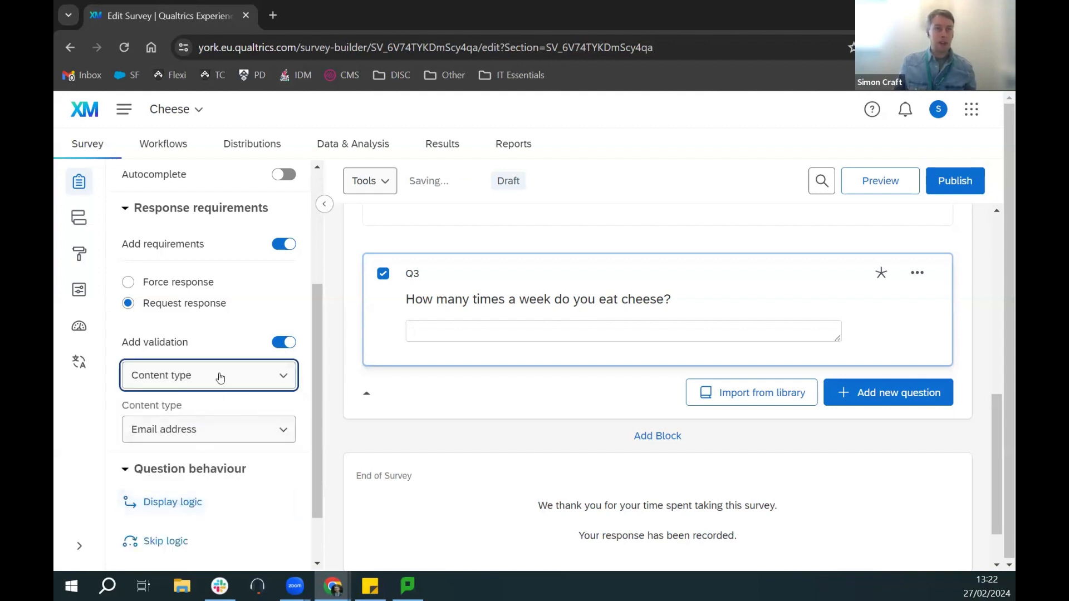
{"action": "left_click", "coordinate": [284, 432]}
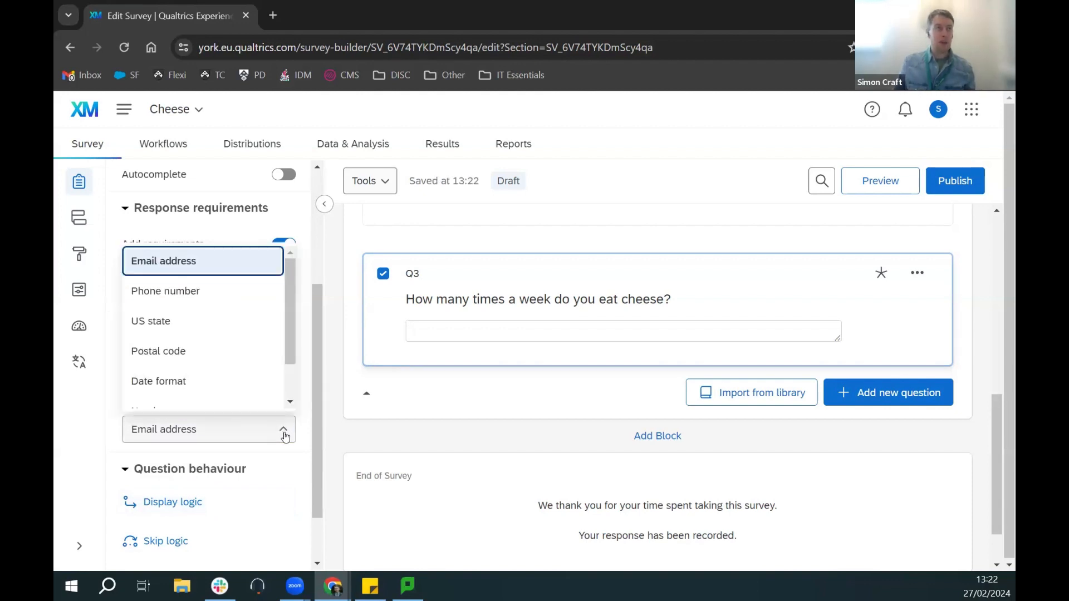
{"action": "scroll", "coordinate": [246, 335], "scroll_direction": "down", "scroll_amount": 2}
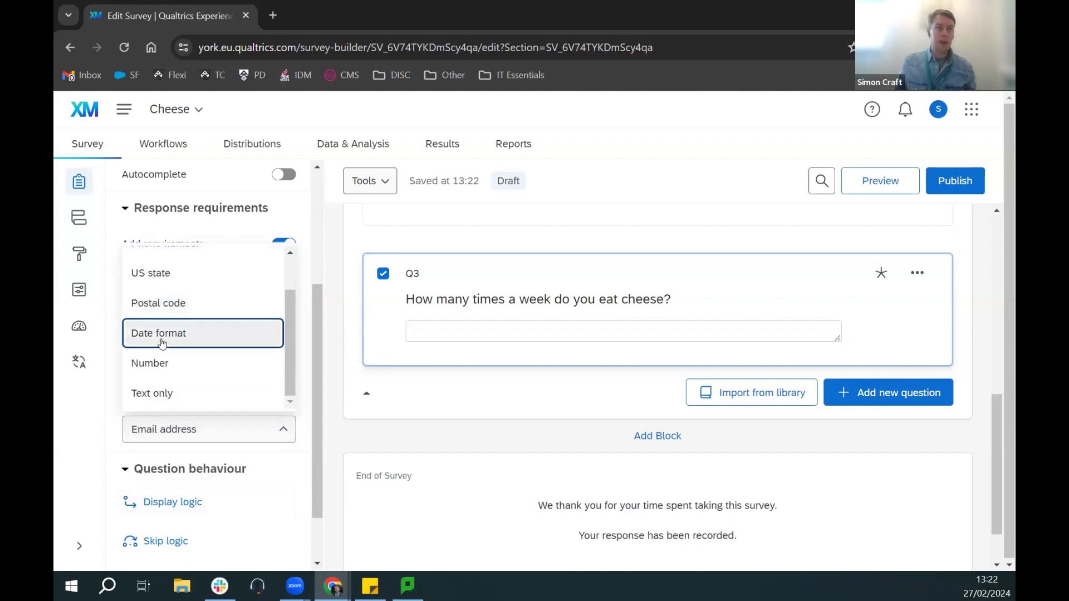
{"action": "left_click", "coordinate": [160, 365]}
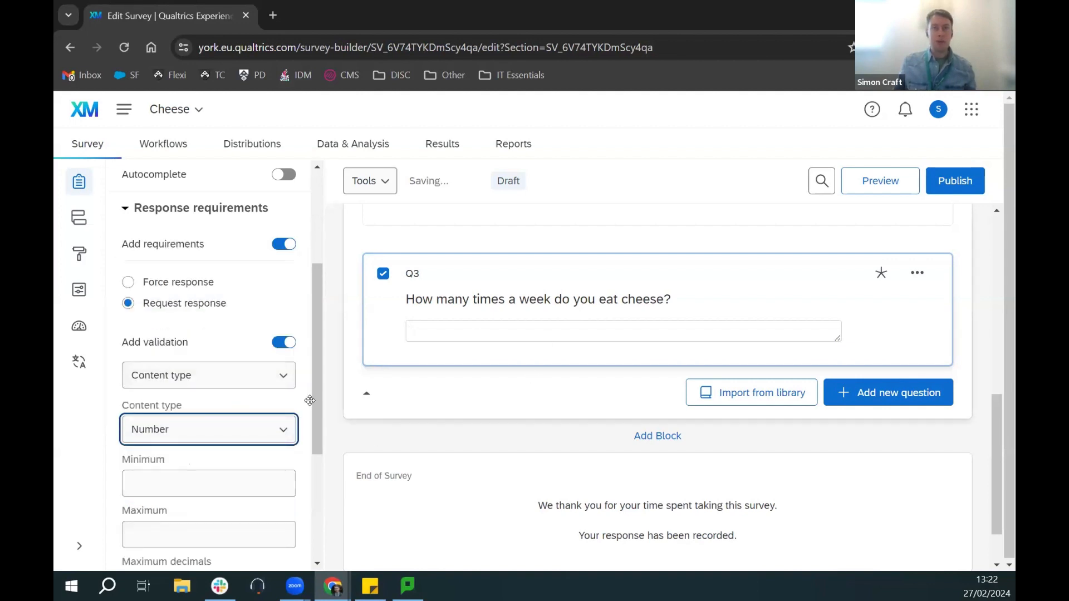
Step: Set Q3's validation minimum to 0 and maximum decimals to 0
{"action": "scroll", "coordinate": [323, 383], "scroll_direction": "down", "scroll_amount": 1}
{"action": "left_click", "coordinate": [201, 406]}
{"action": "type", "text": "0"}
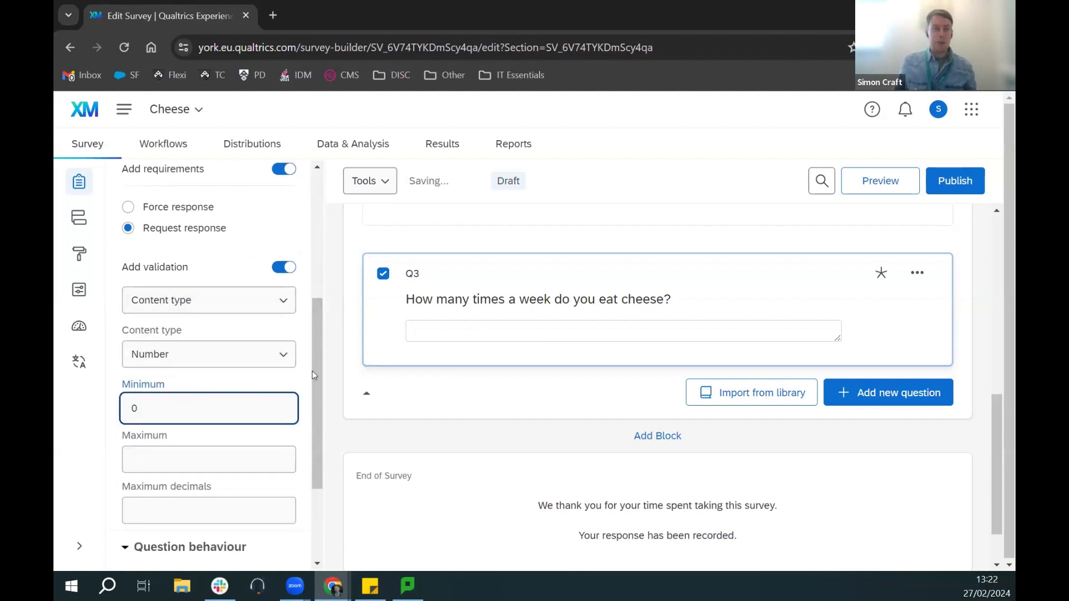
{"action": "scroll", "coordinate": [312, 376], "scroll_direction": "down", "scroll_amount": 1}
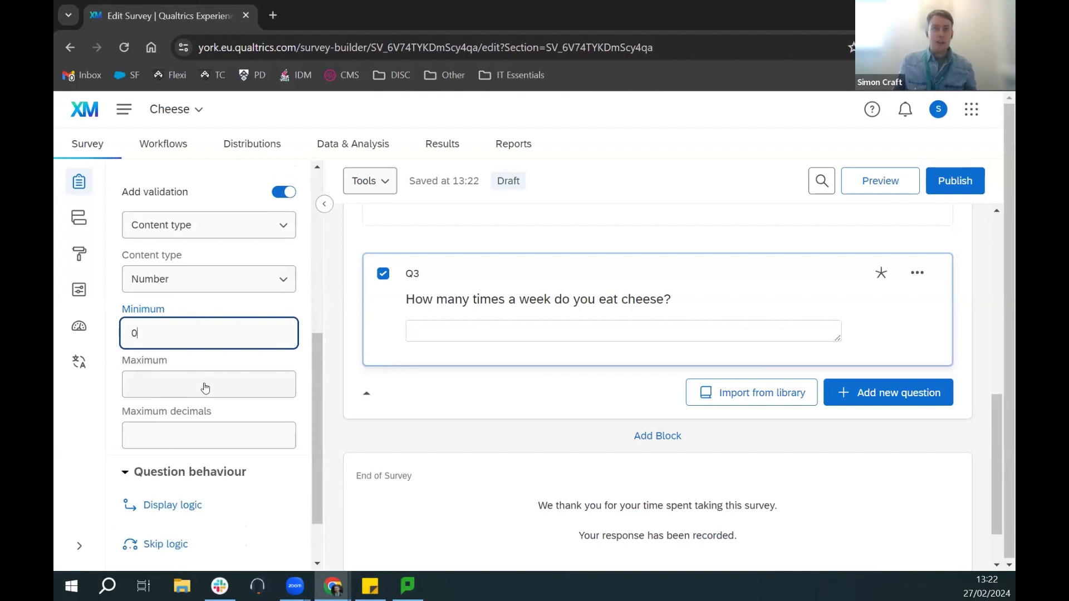
{"action": "left_click", "coordinate": [165, 428]}
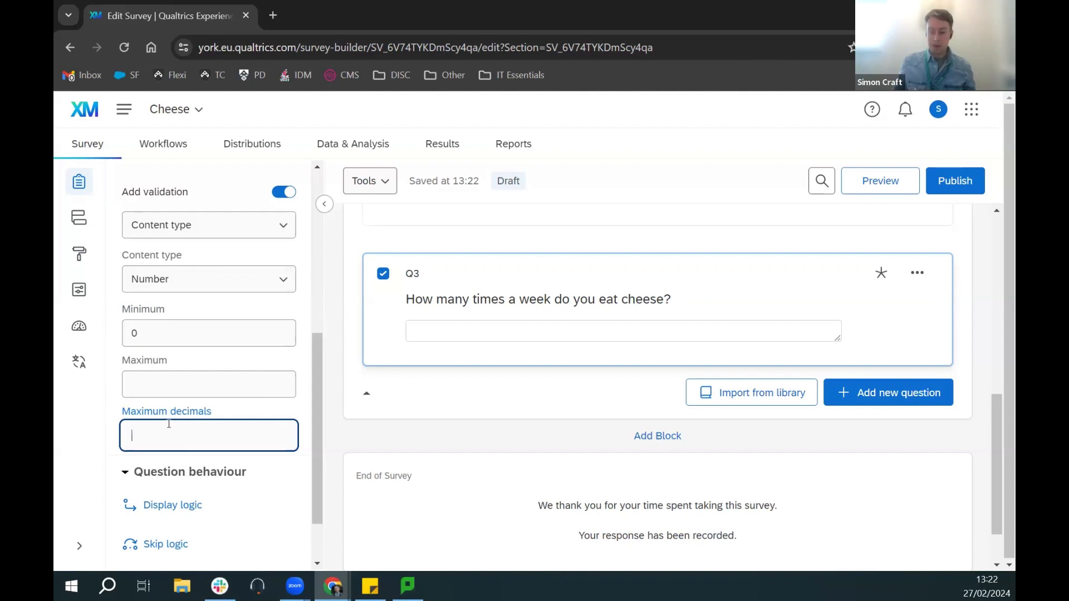
{"action": "type", "text": "0"}
{"action": "left_click", "coordinate": [309, 424]}
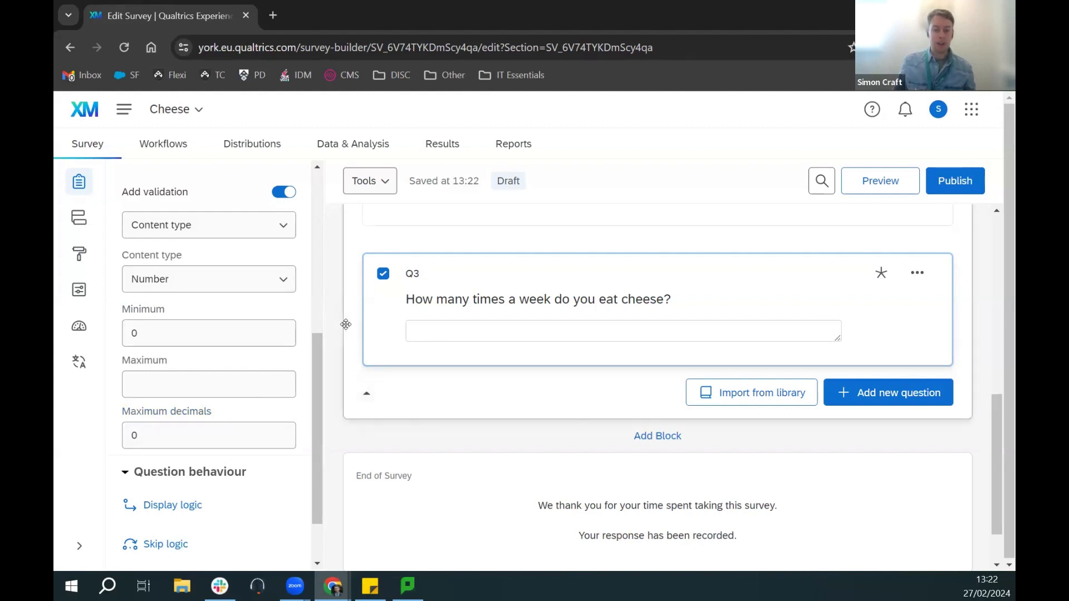
{"action": "scroll", "coordinate": [437, 384], "scroll_direction": "down", "scroll_amount": 2}
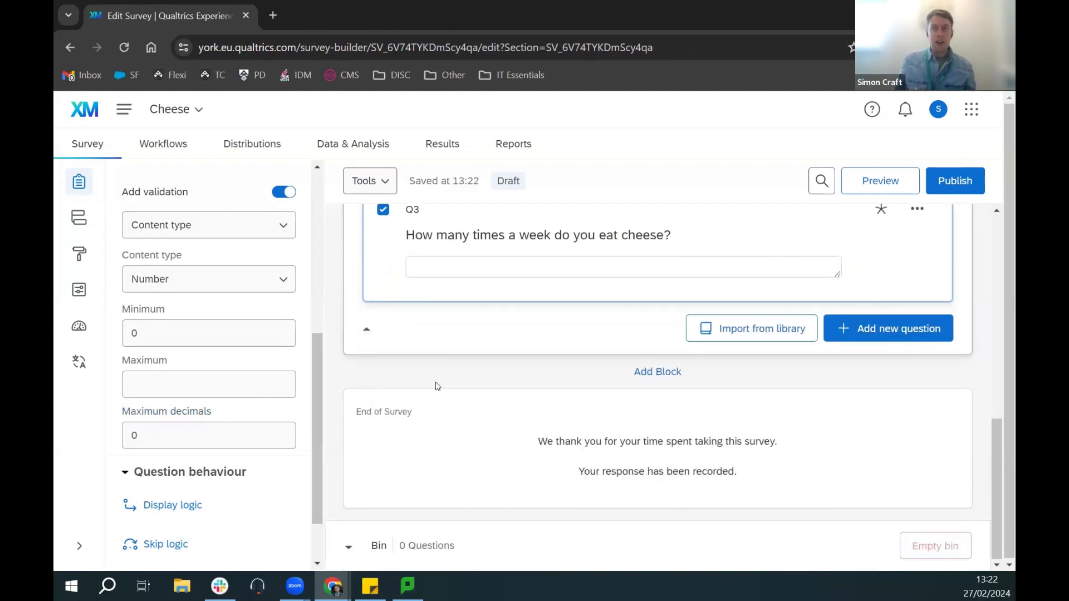
Step: Add a new block and rename it 'Cheese haters'
{"action": "left_click", "coordinate": [652, 377]}
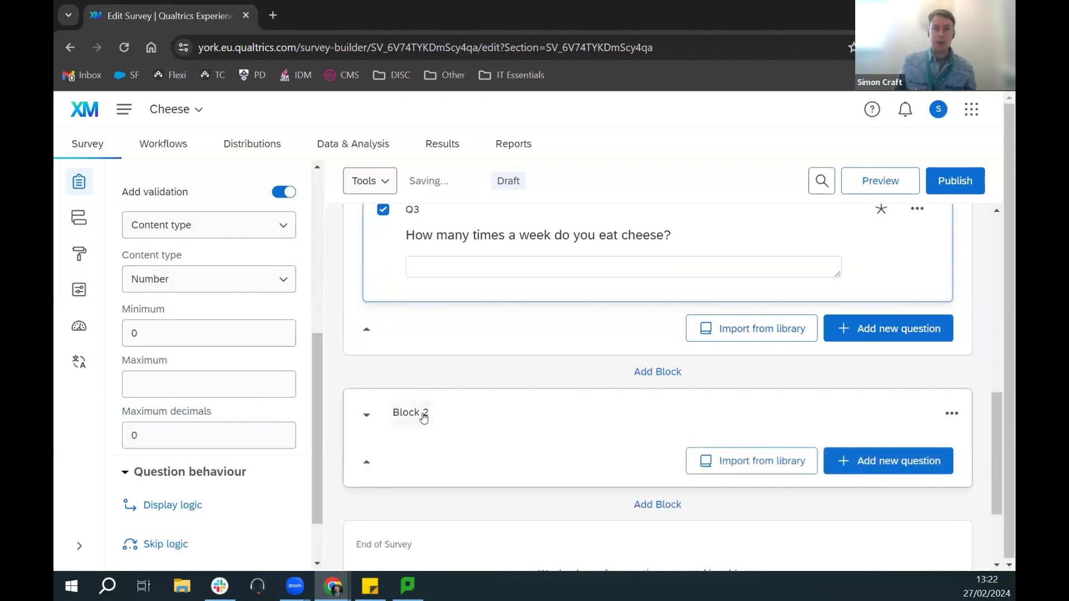
{"action": "left_click", "coordinate": [423, 415]}
{"action": "key", "text": "ctrl+a"}
{"action": "type", "text": "Cheese "}
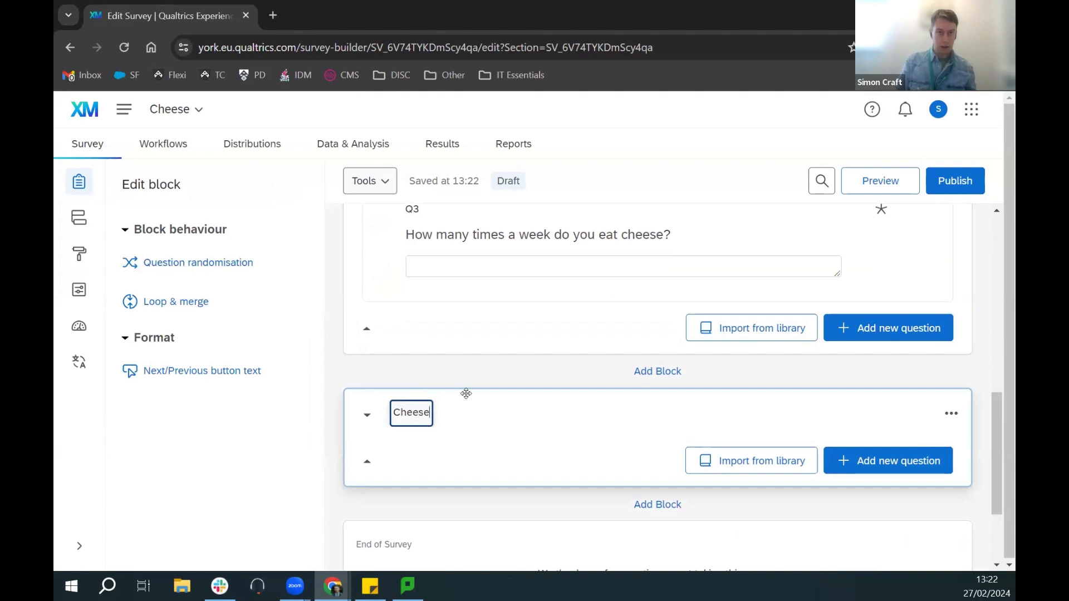
{"action": "type", "text": "haters"}
{"action": "left_click", "coordinate": [482, 440]}
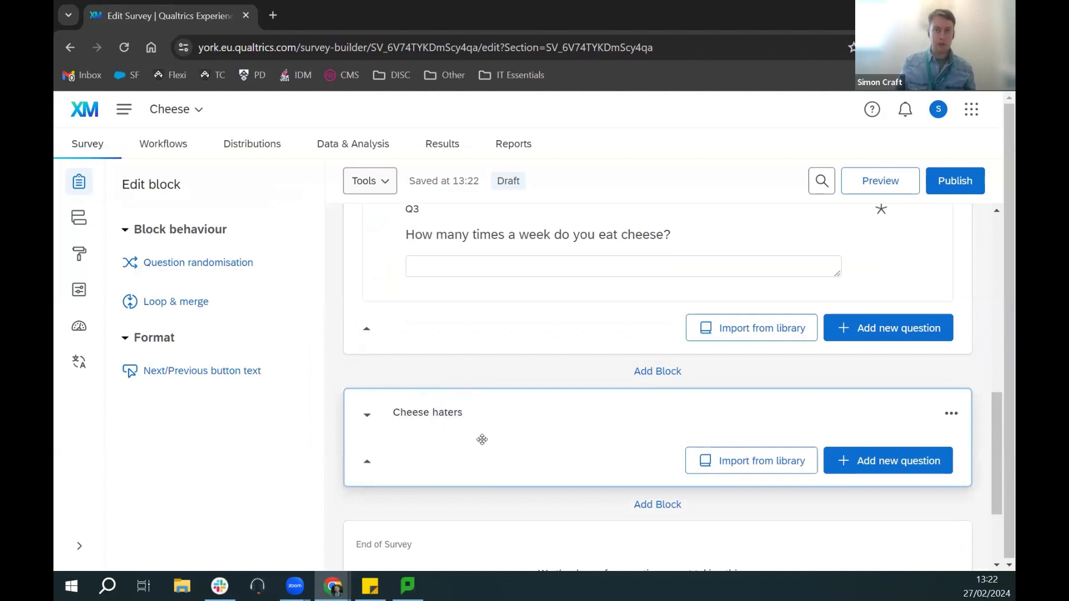
Step: Add multiple-choice question Q4, 'Why don't you like cheese?', to Cheese haters
{"action": "left_click", "coordinate": [919, 463]}
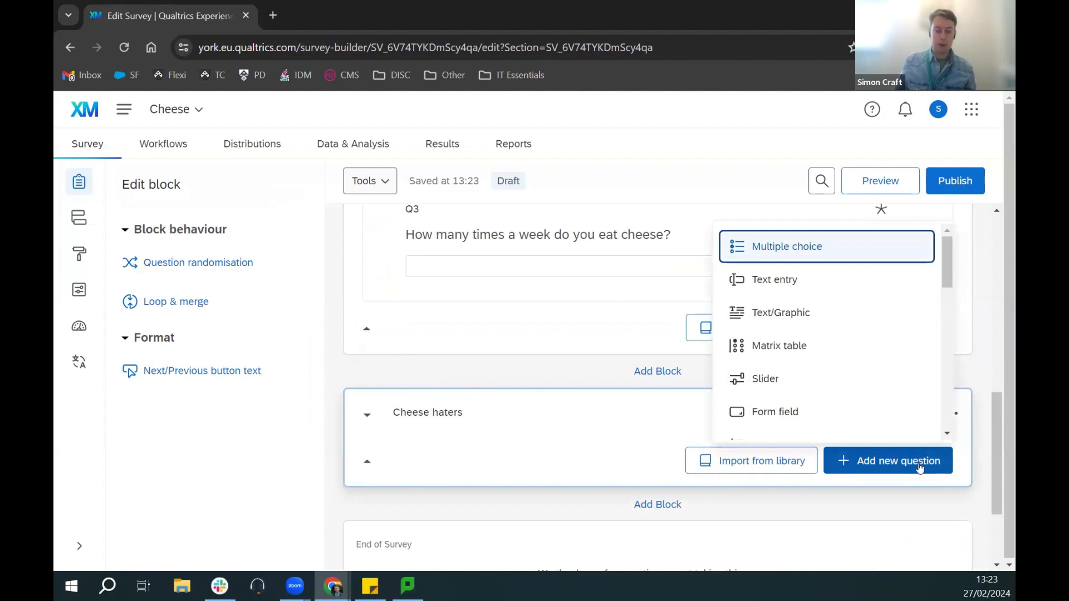
{"action": "left_click", "coordinate": [816, 247]}
{"action": "left_click", "coordinate": [543, 469]}
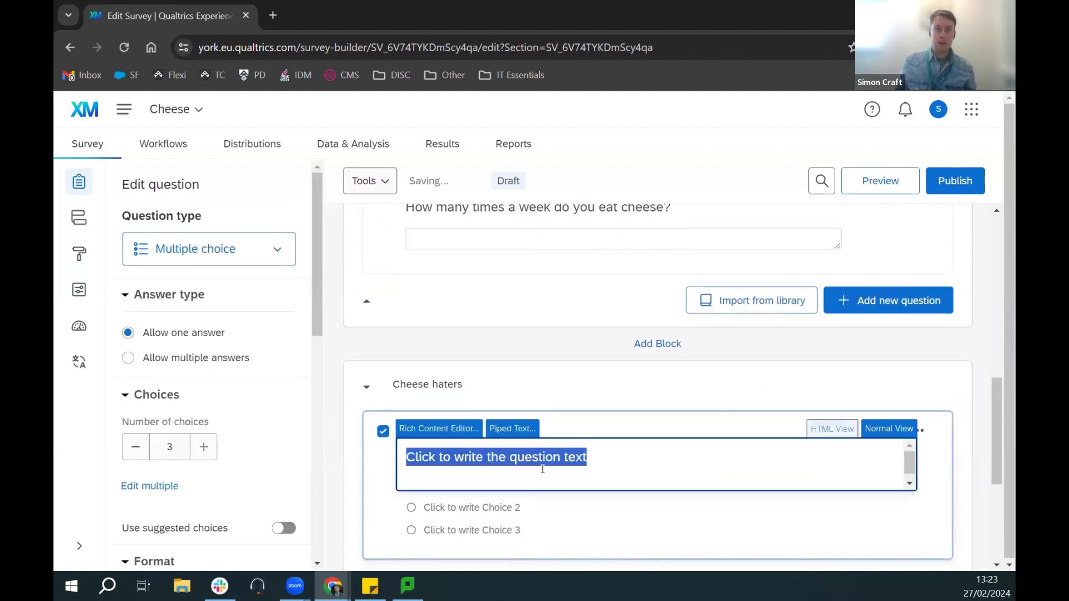
{"action": "type", "text": "Why don't uo"}
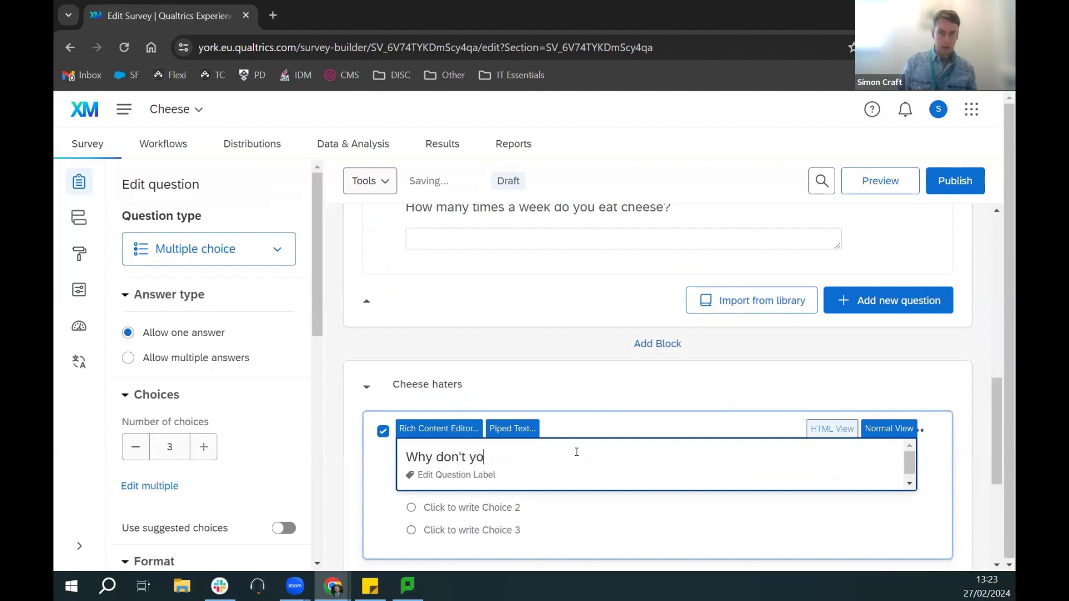
{"action": "type", "text": "ke cheese?"}
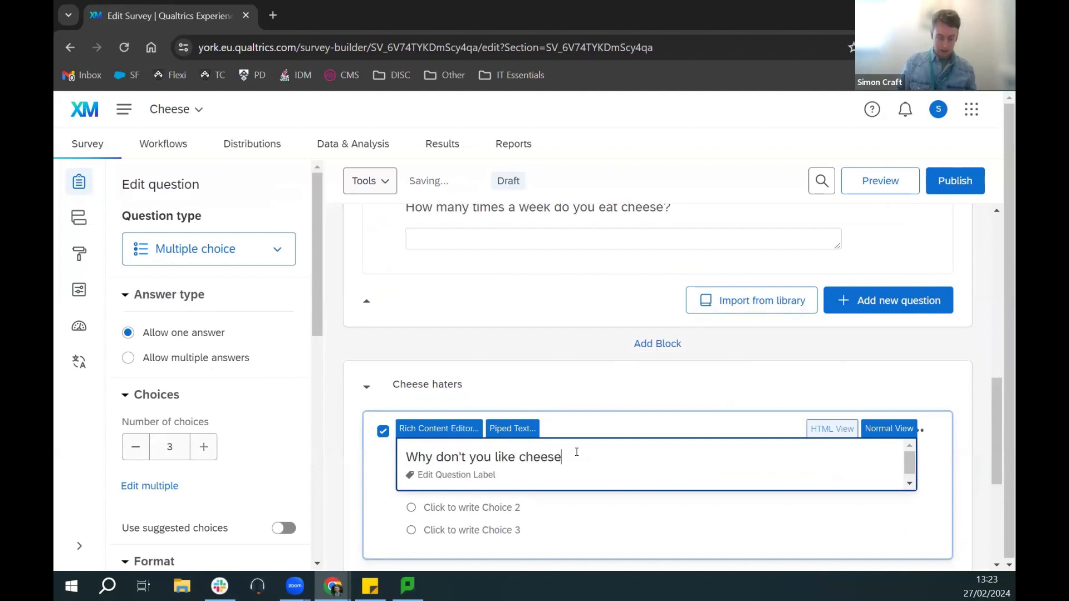
{"action": "left_click", "coordinate": [959, 437]}
{"action": "scroll", "coordinate": [534, 438], "scroll_direction": "down", "scroll_amount": 1}
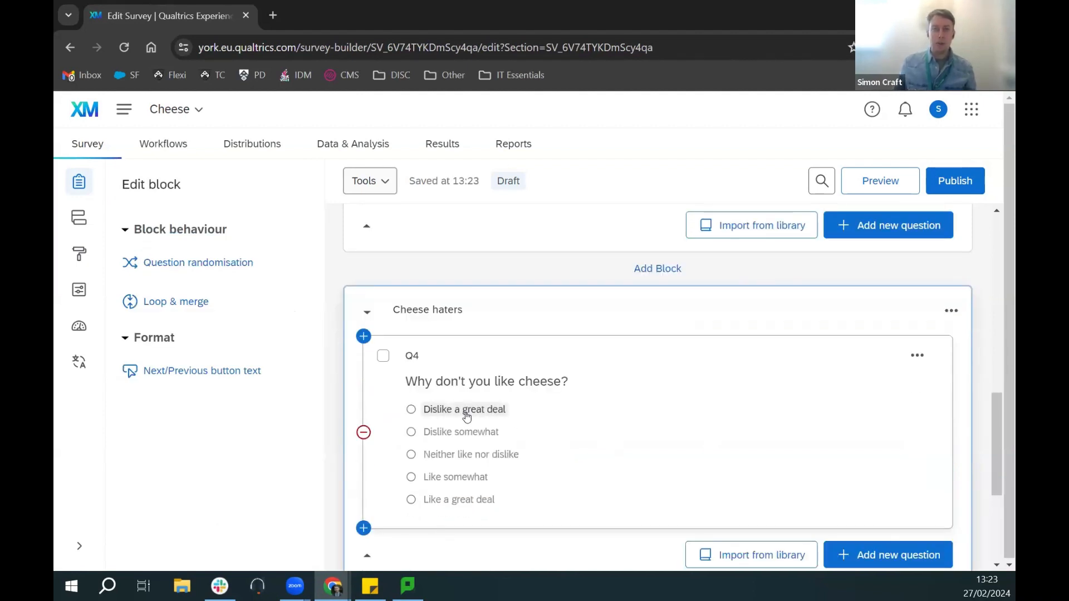
Step: Set Q4's first four choices: Too smelly, Don't like the taste, Scared of it, Allergic
{"action": "left_click", "coordinate": [466, 412]}
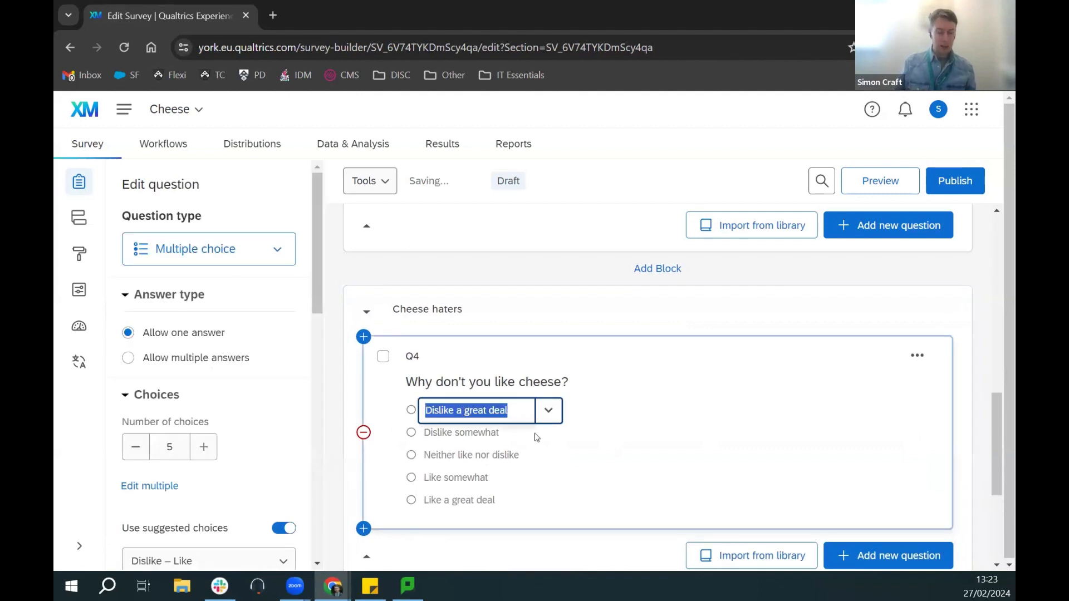
{"action": "type", "text": "Too smelly"}
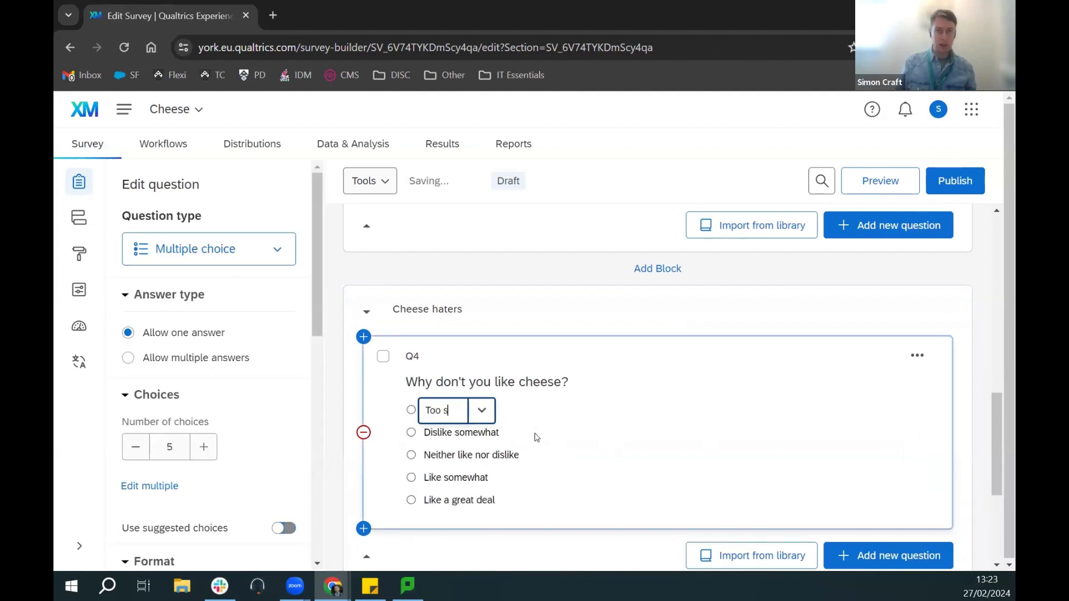
{"action": "left_click", "coordinate": [473, 434]}
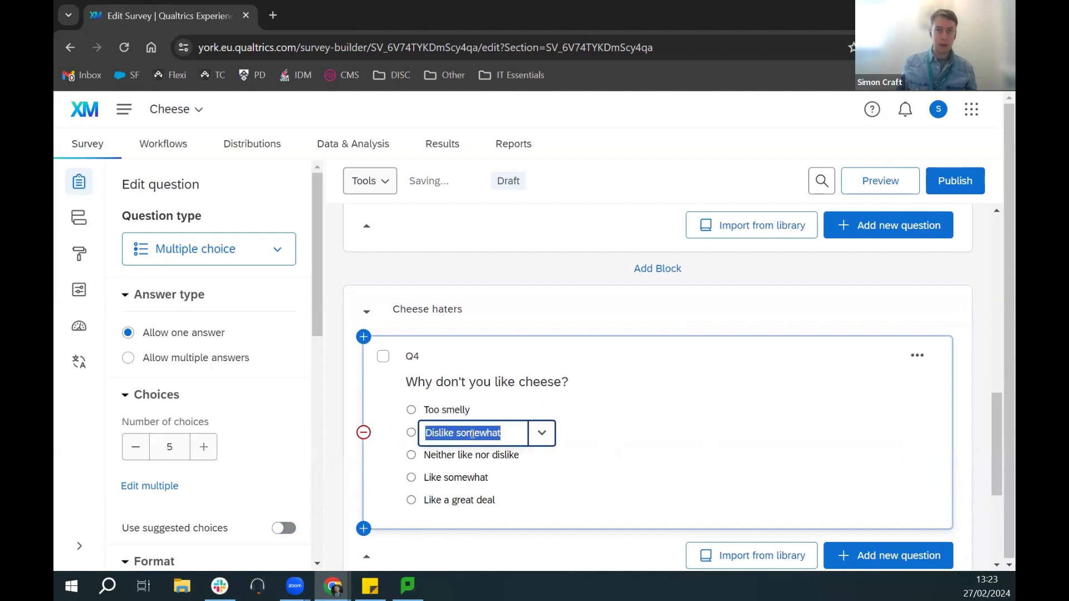
{"action": "type", "text": "Don't l"}
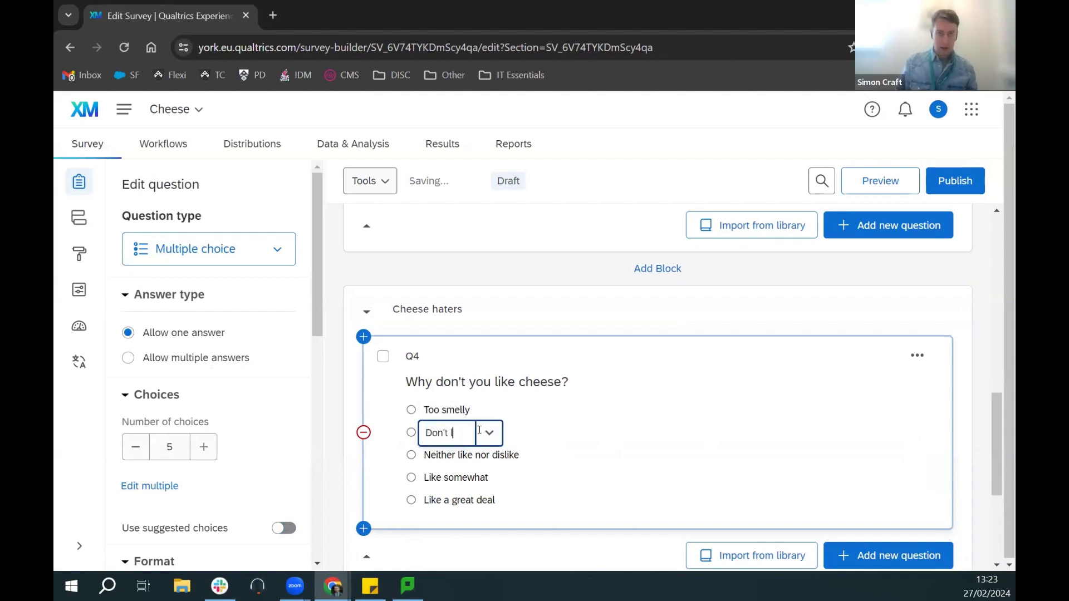
{"action": "type", "text": "ike the taste"}
{"action": "left_click", "coordinate": [488, 457]}
{"action": "left_click", "coordinate": [488, 457]}
{"action": "type", "text": "Sca"}
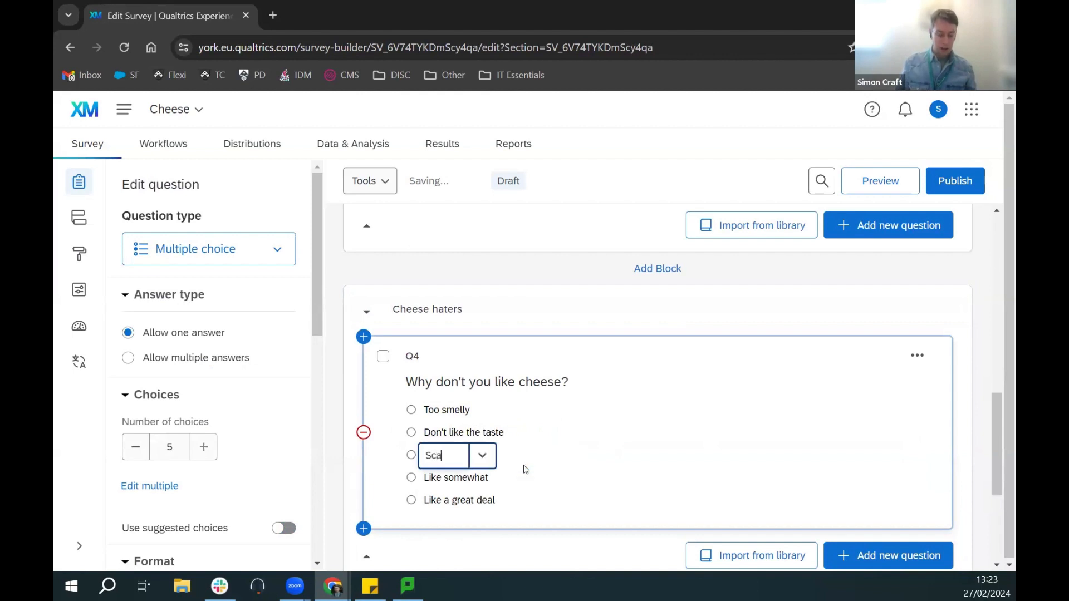
{"action": "type", "text": "red of it"}
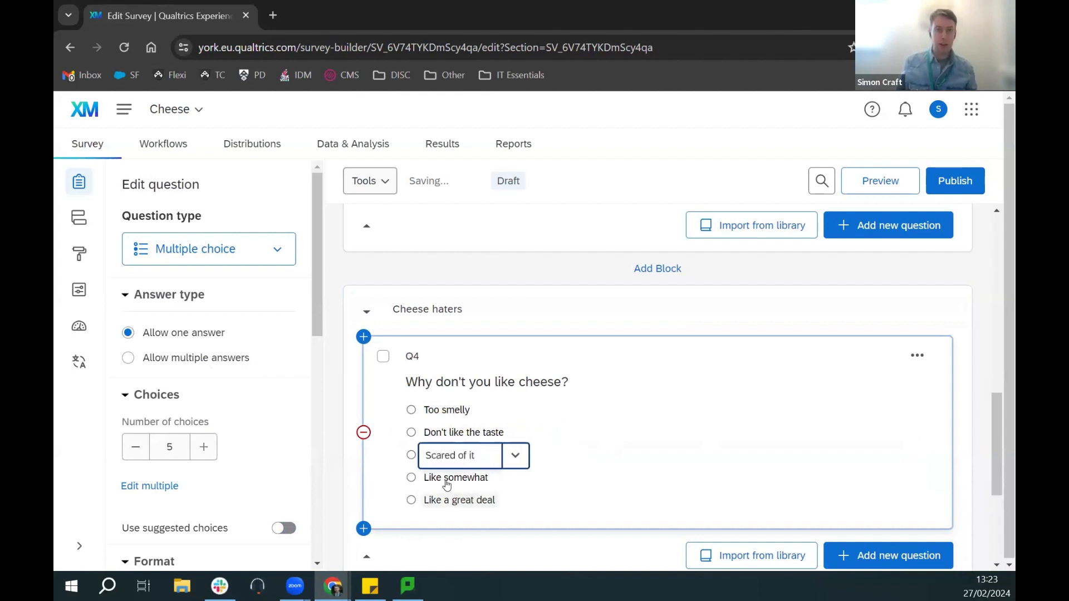
{"action": "left_click", "coordinate": [457, 477]}
{"action": "type", "text": "Allergic"}
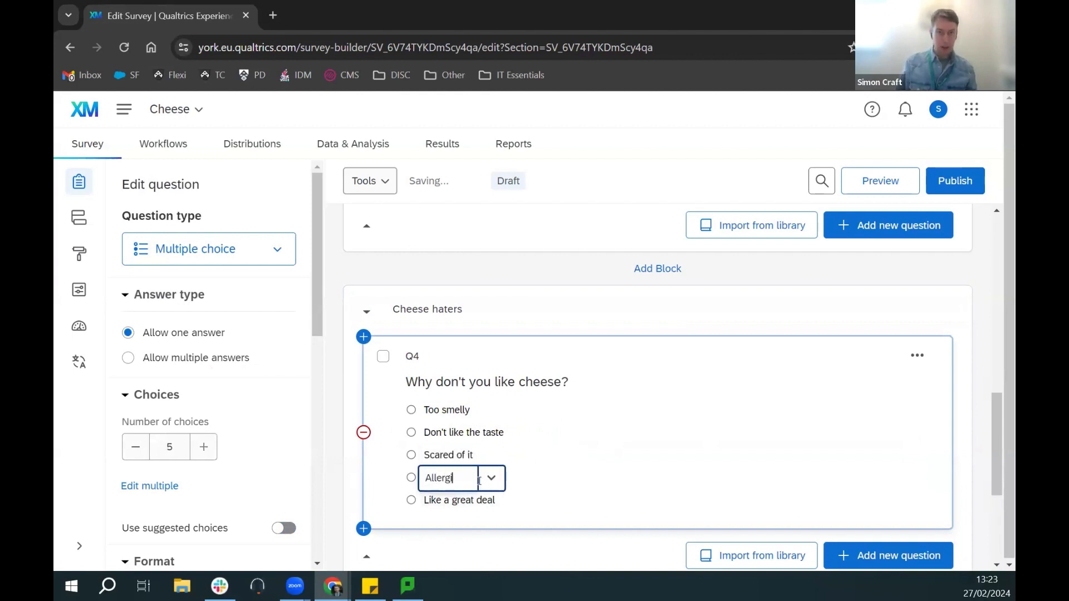
Step: Remove the leftover 'Like a great deal' choice from Q4
{"action": "left_click", "coordinate": [484, 500]}
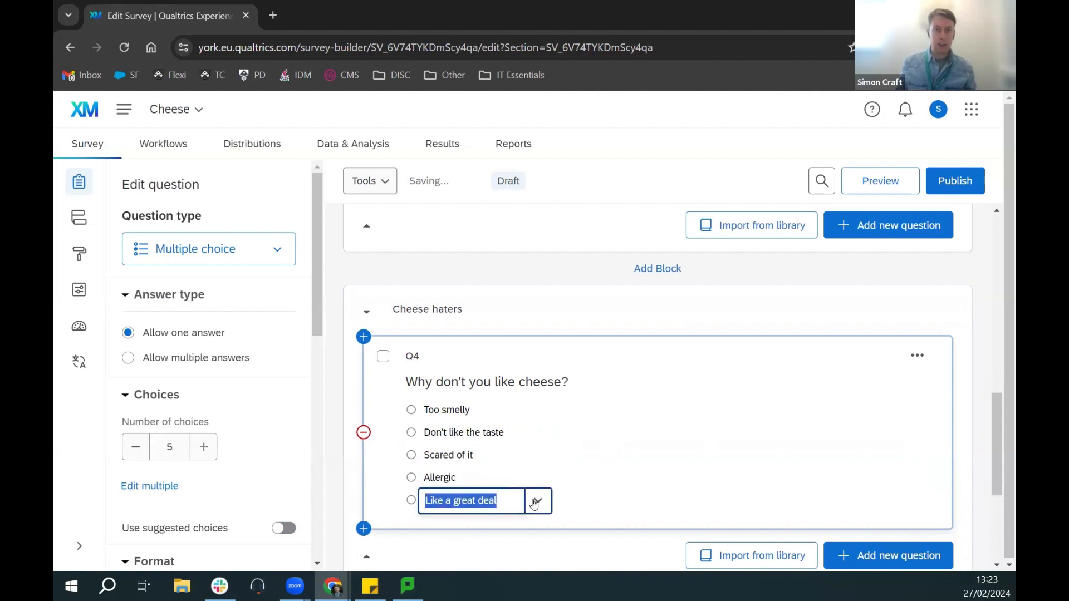
{"action": "left_click", "coordinate": [538, 500]}
{"action": "left_click", "coordinate": [565, 469]}
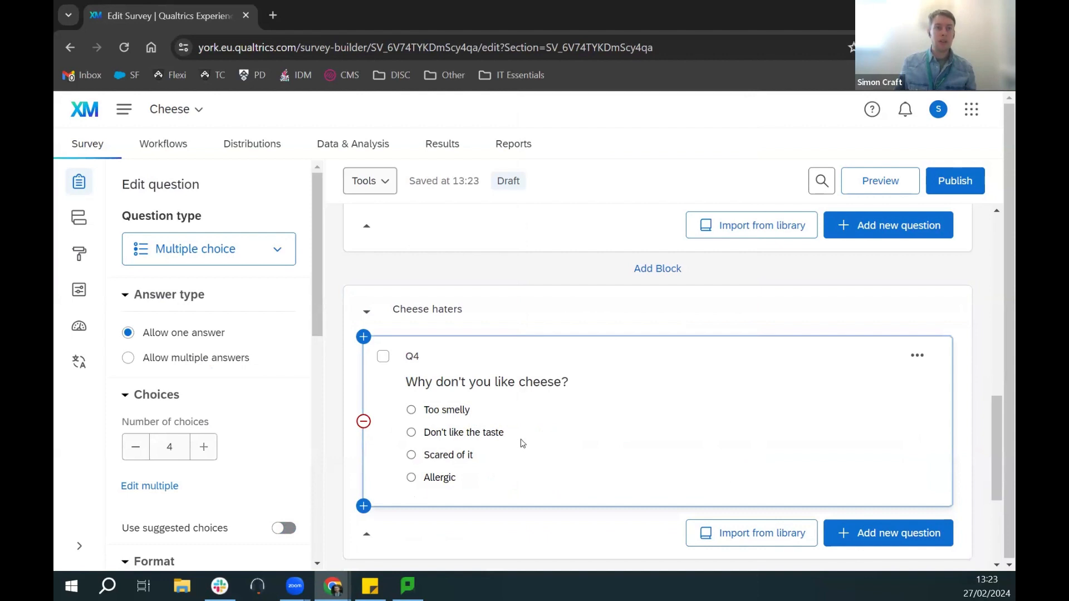
{"action": "scroll", "coordinate": [559, 393], "scroll_direction": "down", "scroll_amount": 2}
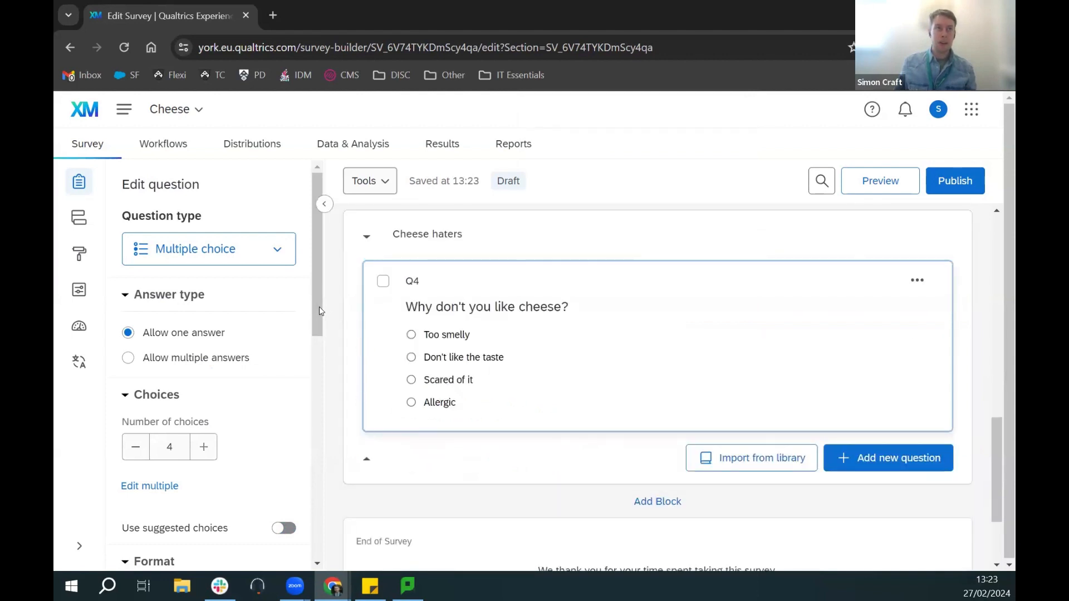
Step: Check the Allergic choice's options without changing anything
{"action": "scroll", "coordinate": [313, 429], "scroll_direction": "down", "scroll_amount": 3}
{"action": "scroll", "coordinate": [313, 429], "scroll_direction": "down", "scroll_amount": 7}
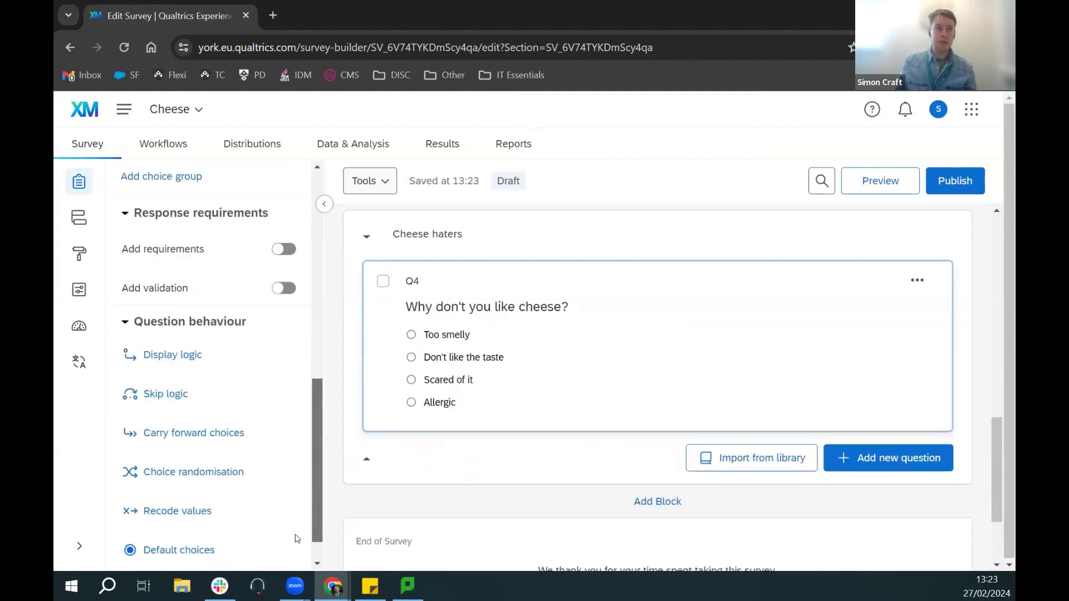
{"action": "scroll", "coordinate": [329, 310], "scroll_direction": "up", "scroll_amount": 4}
{"action": "scroll", "coordinate": [329, 310], "scroll_direction": "up", "scroll_amount": 5}
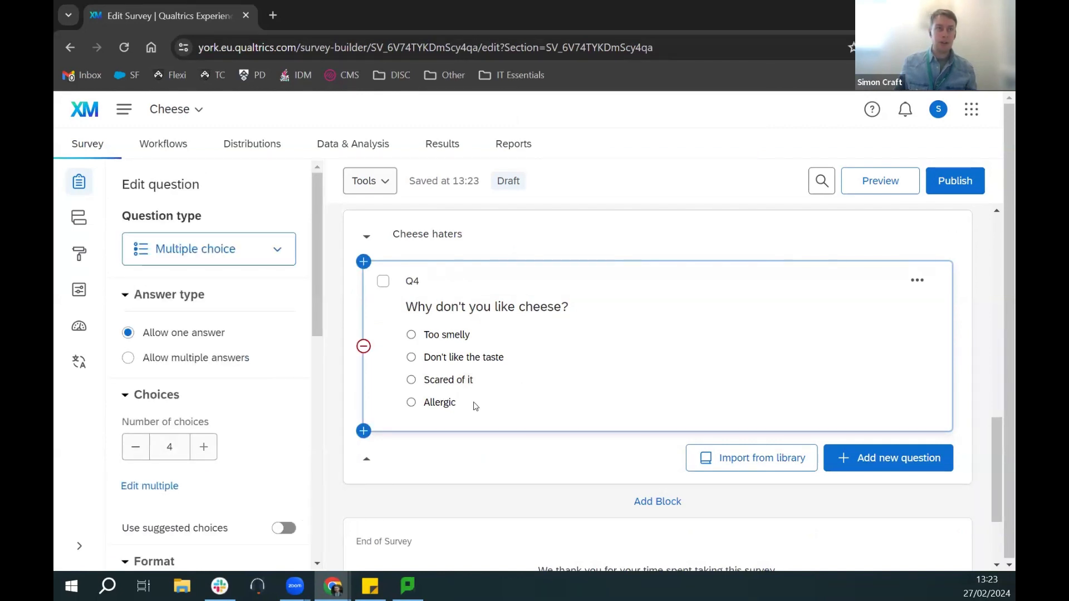
{"action": "left_click", "coordinate": [451, 405]}
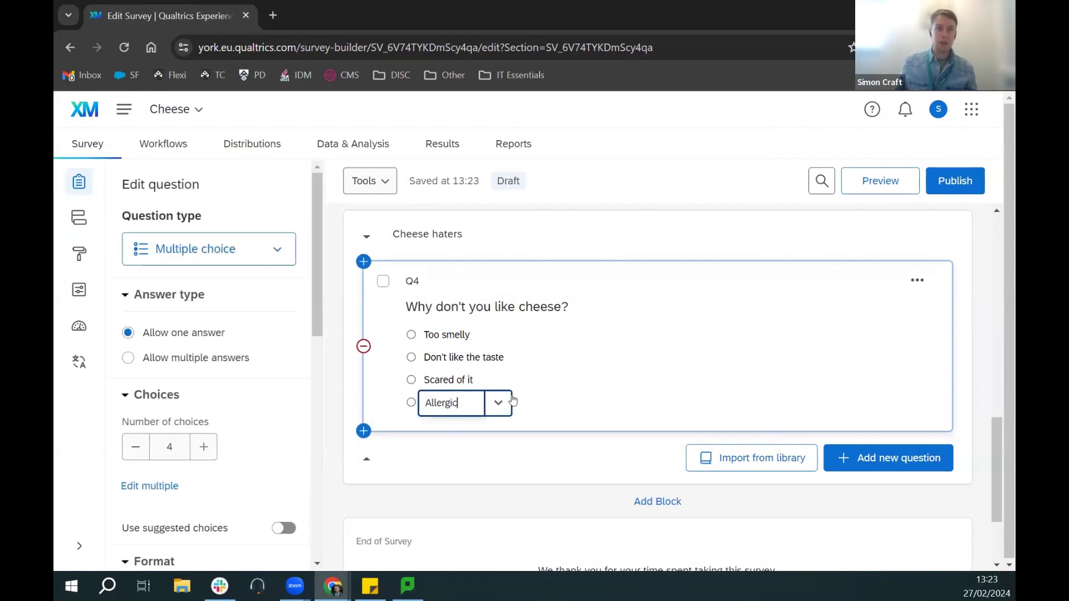
{"action": "left_click", "coordinate": [499, 405]}
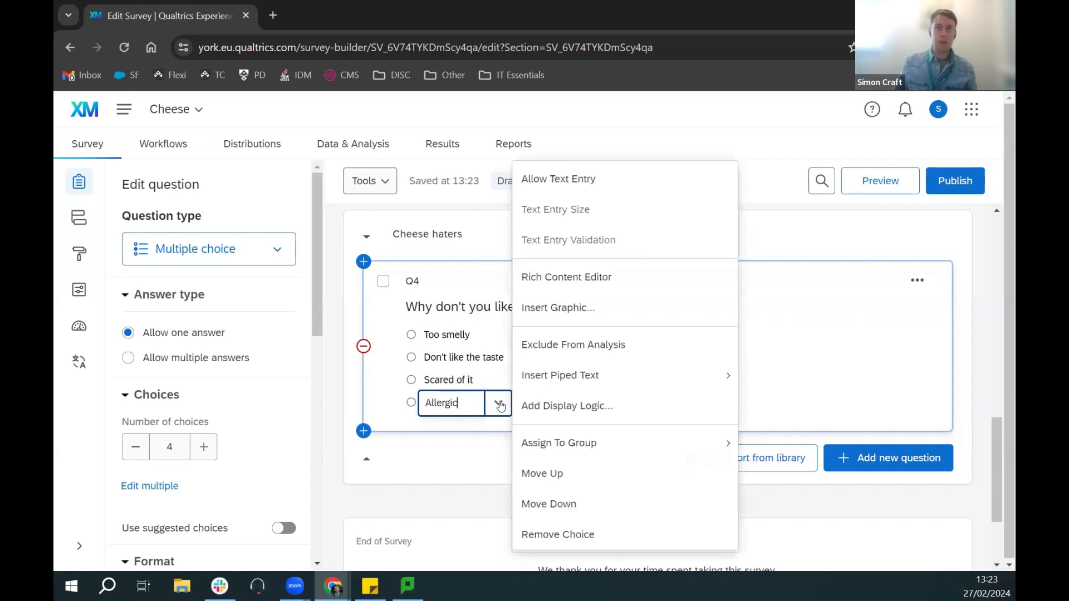
{"action": "left_click", "coordinate": [464, 455]}
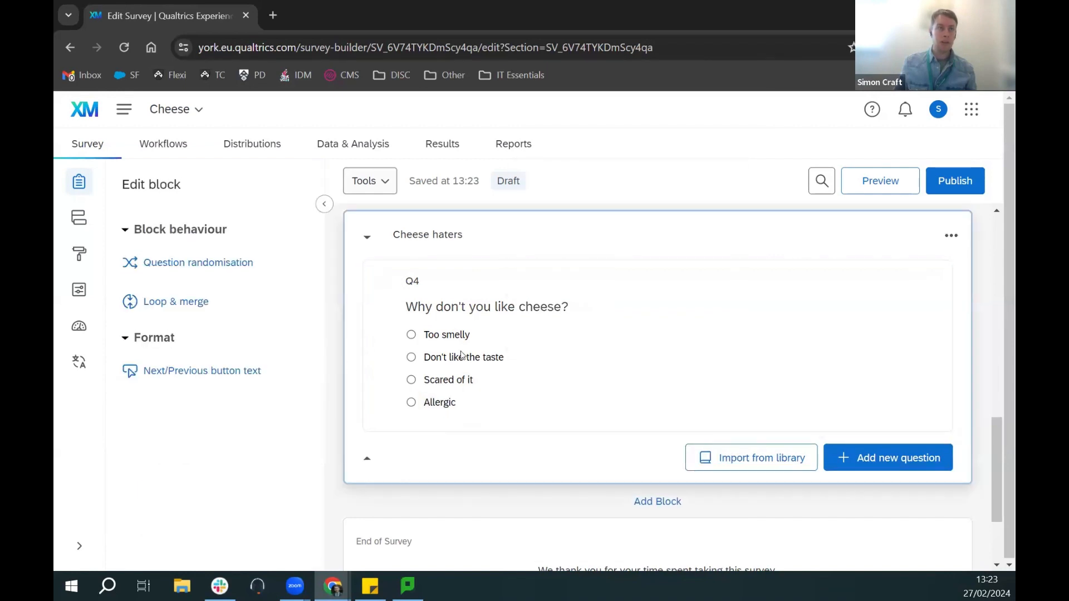
{"action": "left_click", "coordinate": [646, 294]}
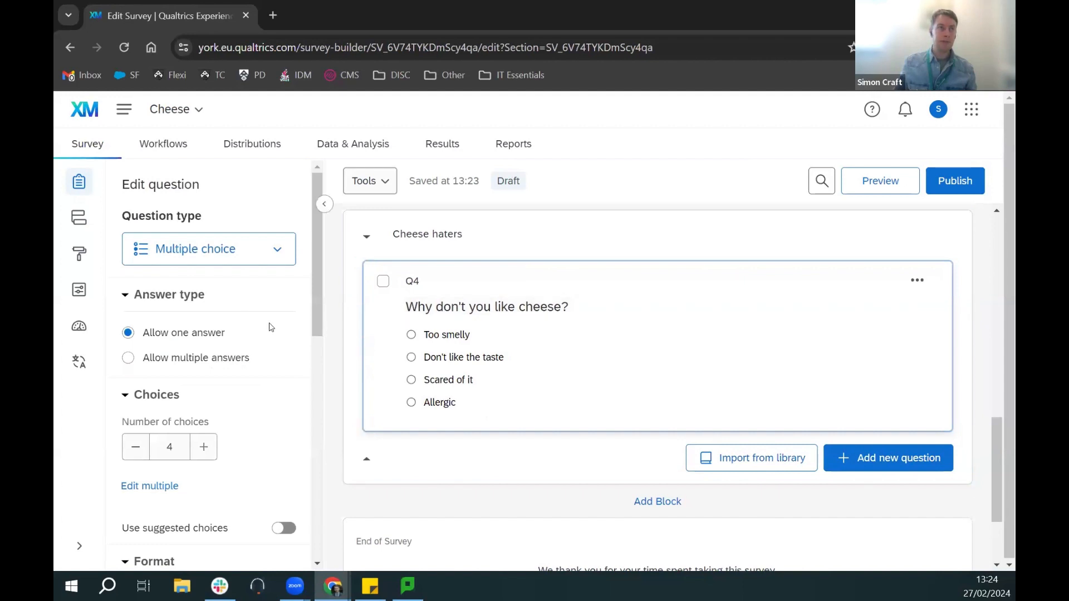
Step: Add a fifth Q4 choice 'Other' that allows text entry
{"action": "scroll", "coordinate": [268, 320], "scroll_direction": "down", "scroll_amount": 1}
{"action": "scroll", "coordinate": [268, 320], "scroll_direction": "down", "scroll_amount": 2}
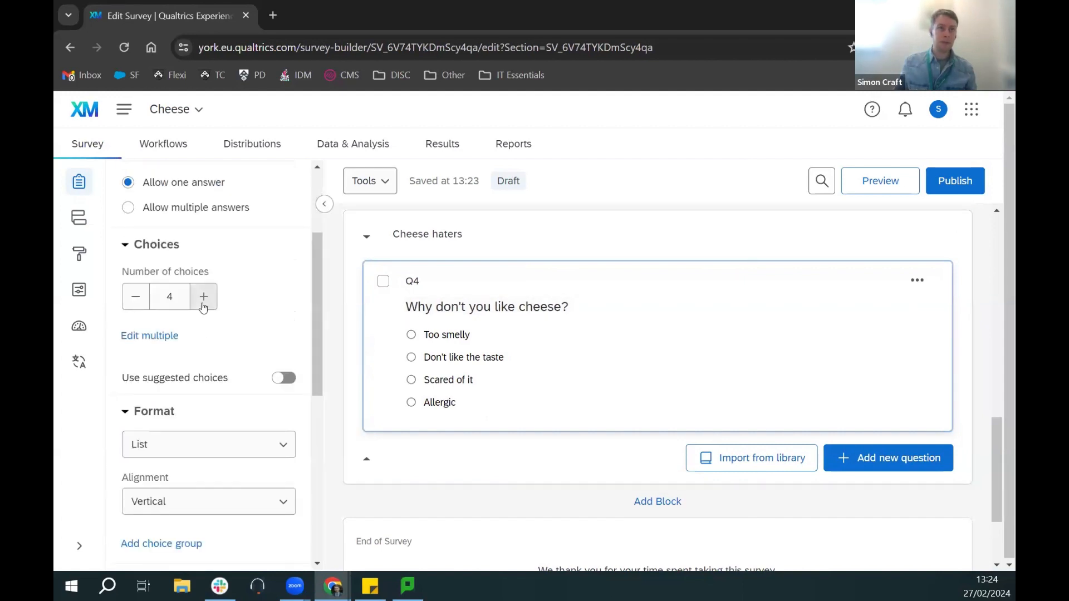
{"action": "left_click", "coordinate": [203, 296]}
{"action": "left_click", "coordinate": [495, 427]}
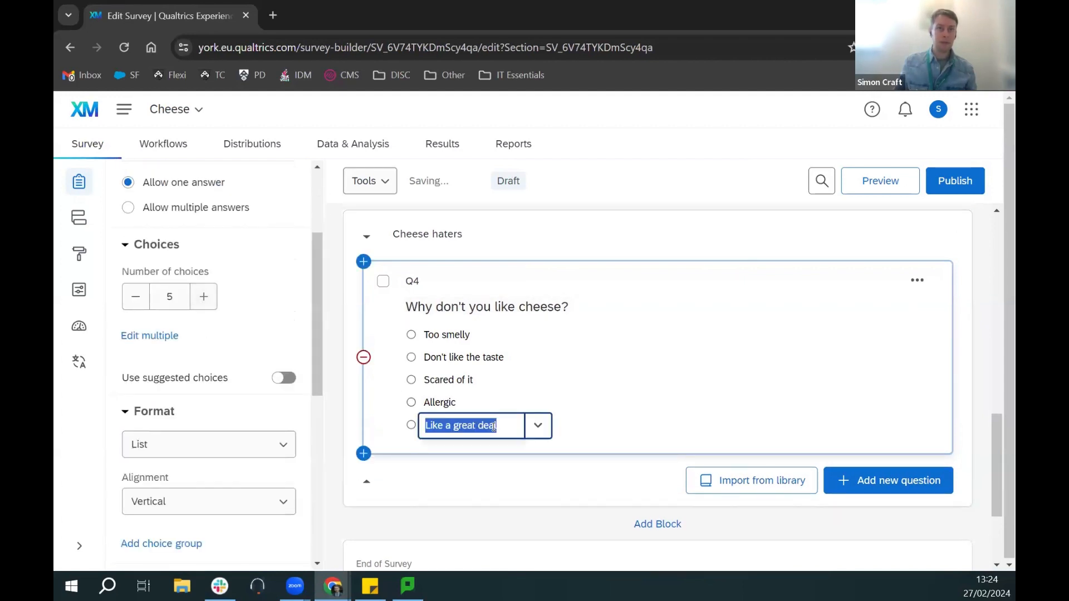
{"action": "left_click", "coordinate": [544, 433]}
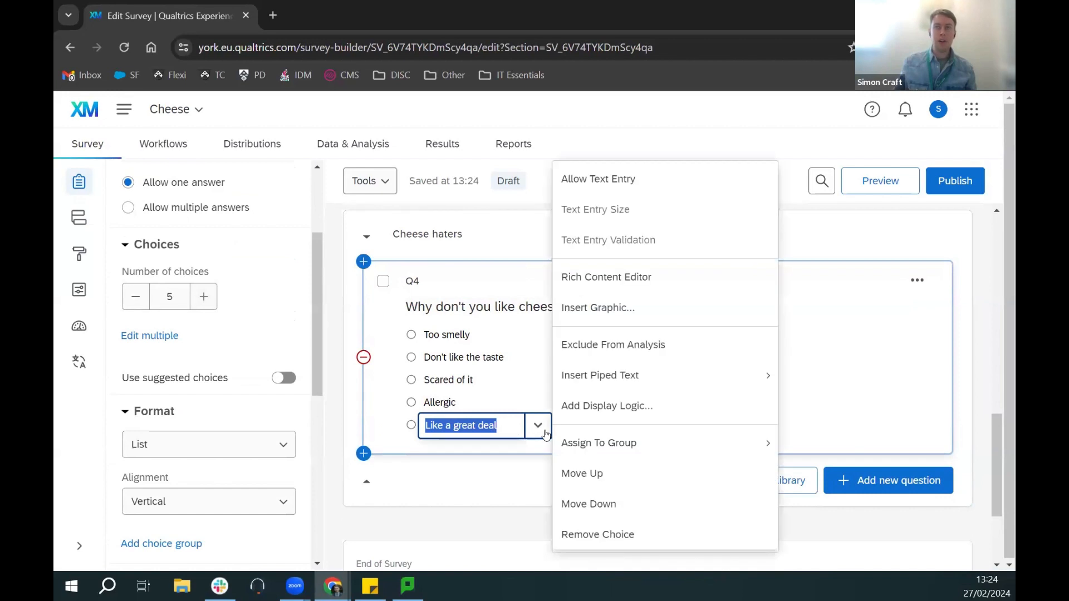
{"action": "left_click", "coordinate": [612, 181]}
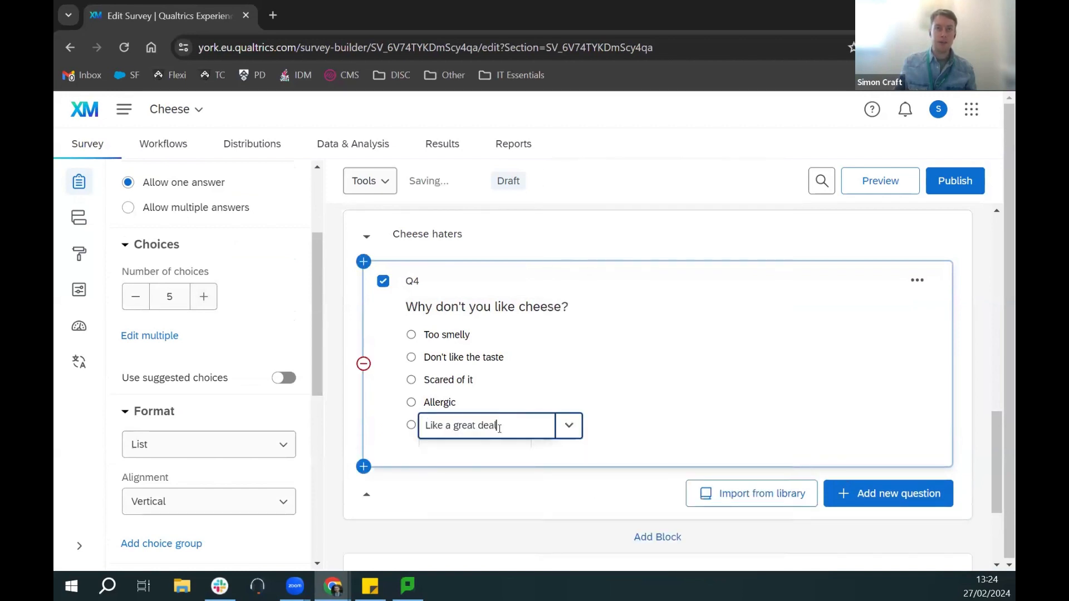
{"action": "type", "text": "Other"}
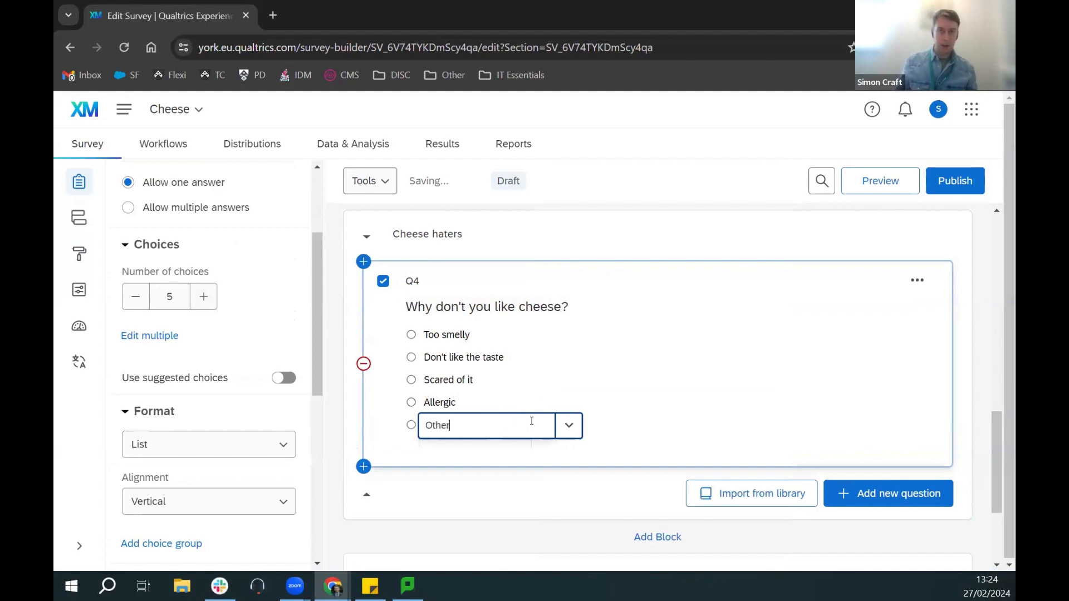
{"action": "left_click", "coordinate": [738, 294]}
{"action": "scroll", "coordinate": [596, 374], "scroll_direction": "down", "scroll_amount": 2}
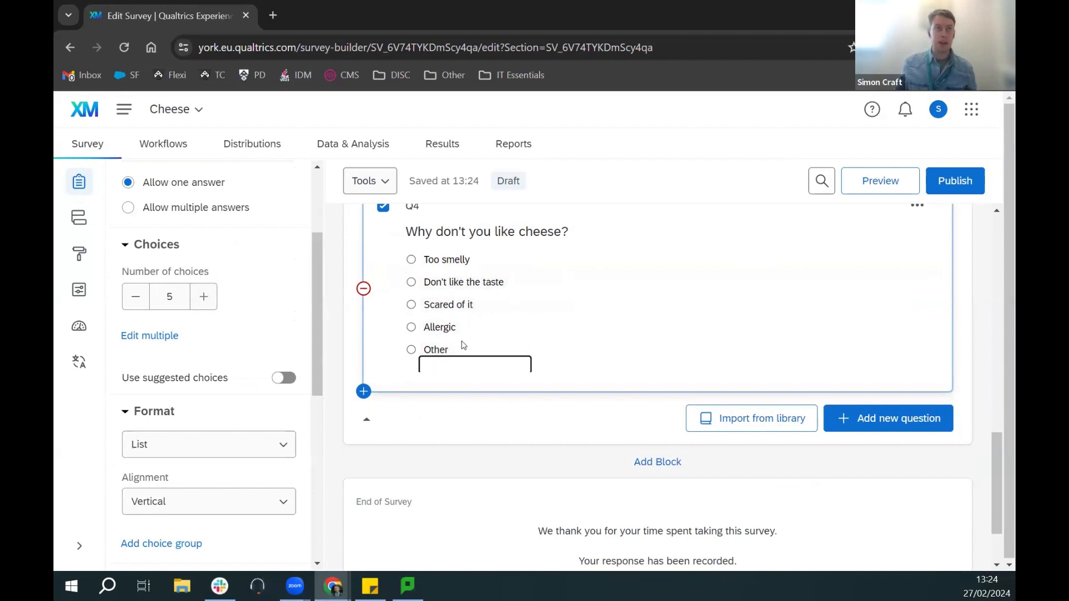
{"action": "left_click", "coordinate": [524, 350]}
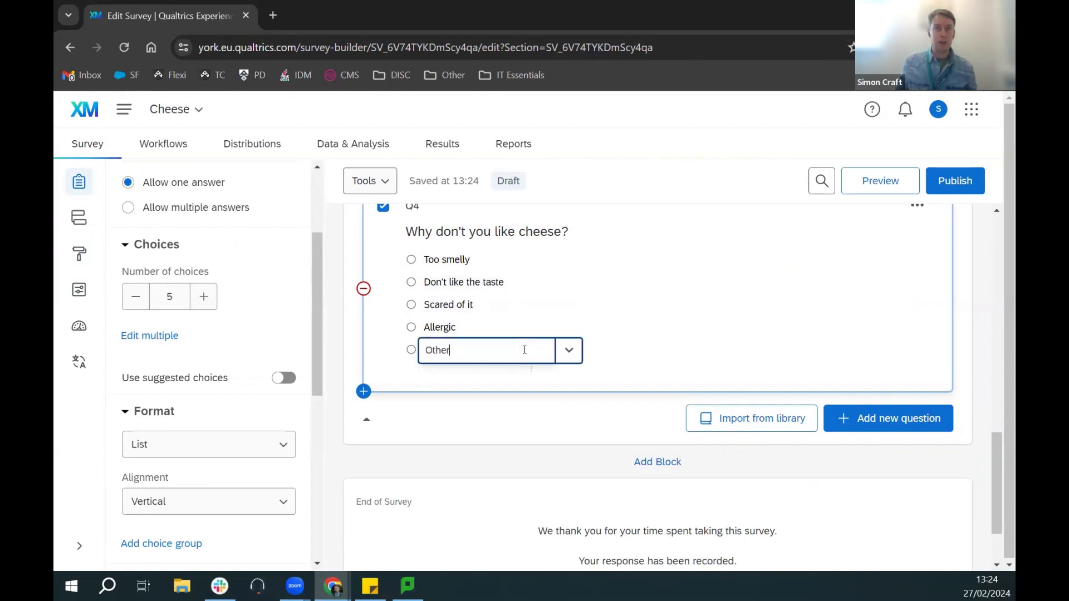
{"action": "left_click", "coordinate": [561, 356]}
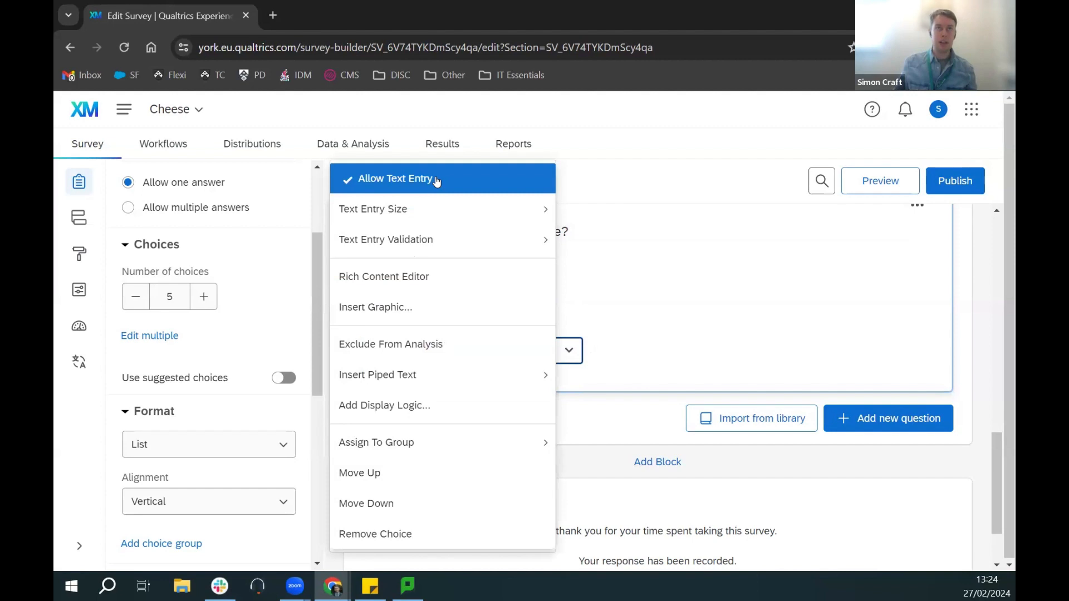
{"action": "mouse_move", "coordinate": [482, 208]}
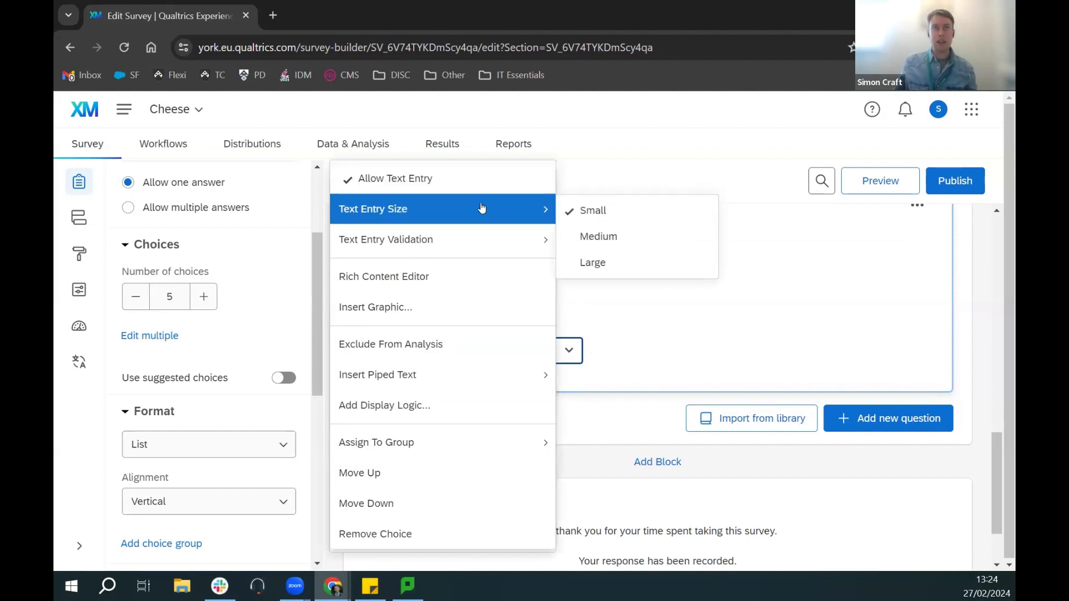
{"action": "mouse_move", "coordinate": [480, 235]}
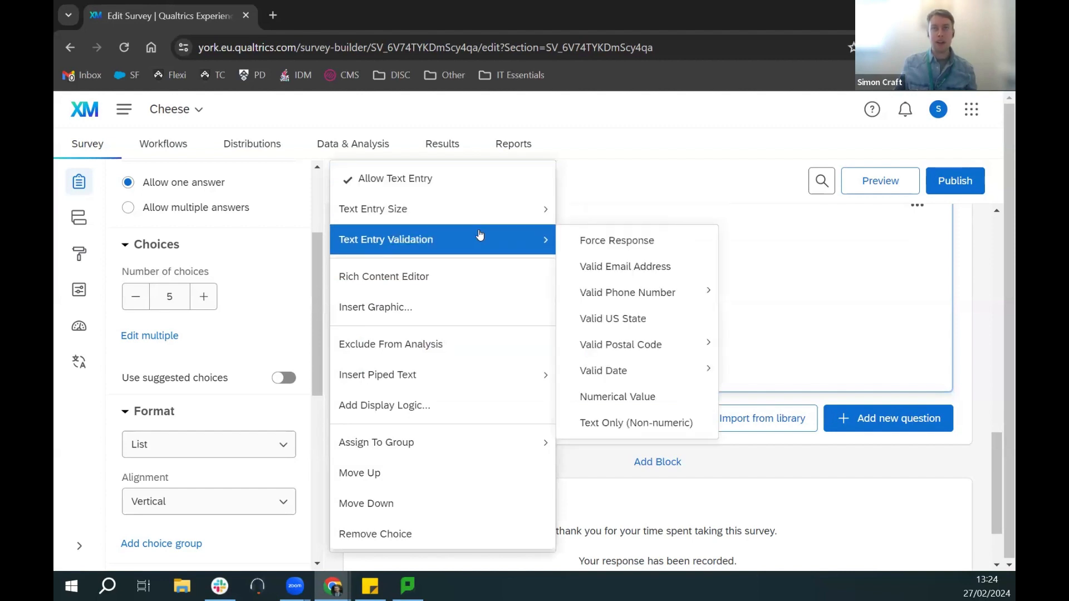
{"action": "left_click", "coordinate": [631, 184]}
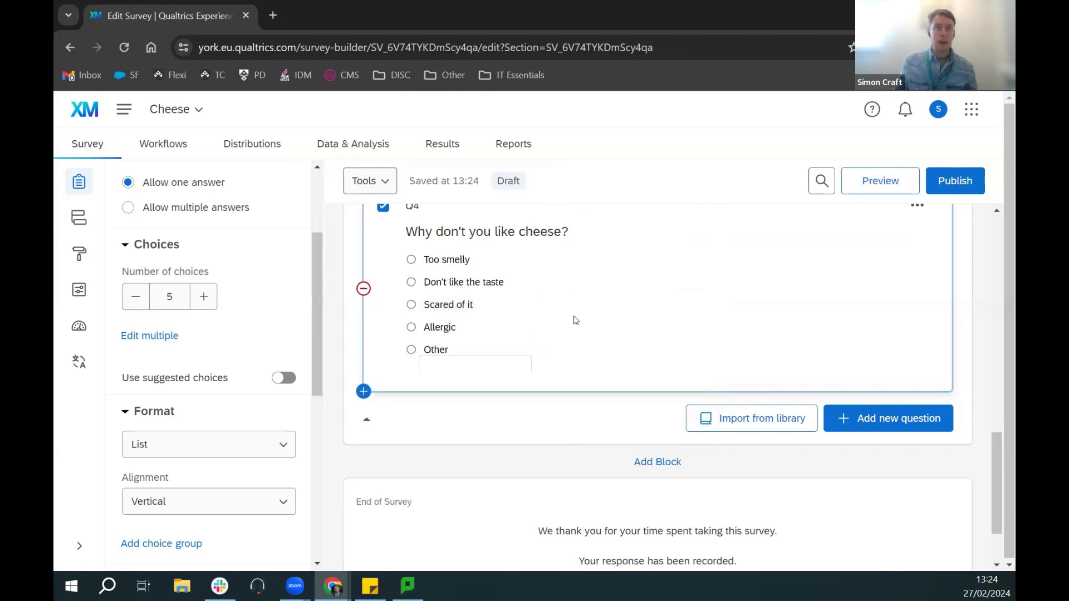
{"action": "scroll", "coordinate": [576, 321], "scroll_direction": "up", "scroll_amount": 1}
{"action": "scroll", "coordinate": [576, 321], "scroll_direction": "down", "scroll_amount": 1}
{"action": "scroll", "coordinate": [584, 329], "scroll_direction": "up", "scroll_amount": 1}
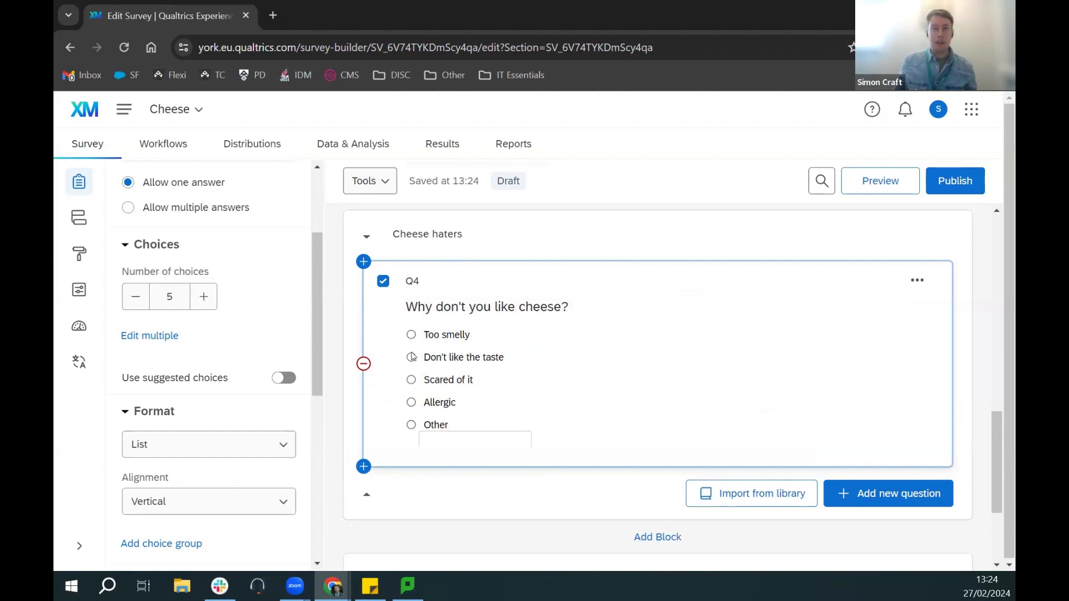
Step: Allow respondents to select multiple answers in Q4
{"action": "scroll", "coordinate": [269, 275], "scroll_direction": "up", "scroll_amount": 3}
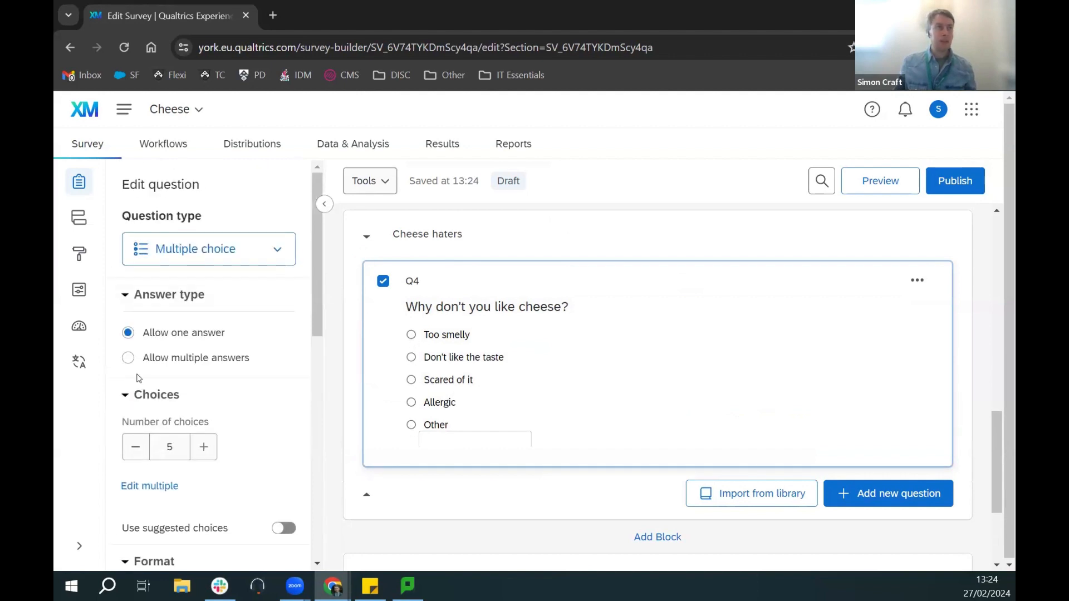
{"action": "left_click", "coordinate": [127, 362]}
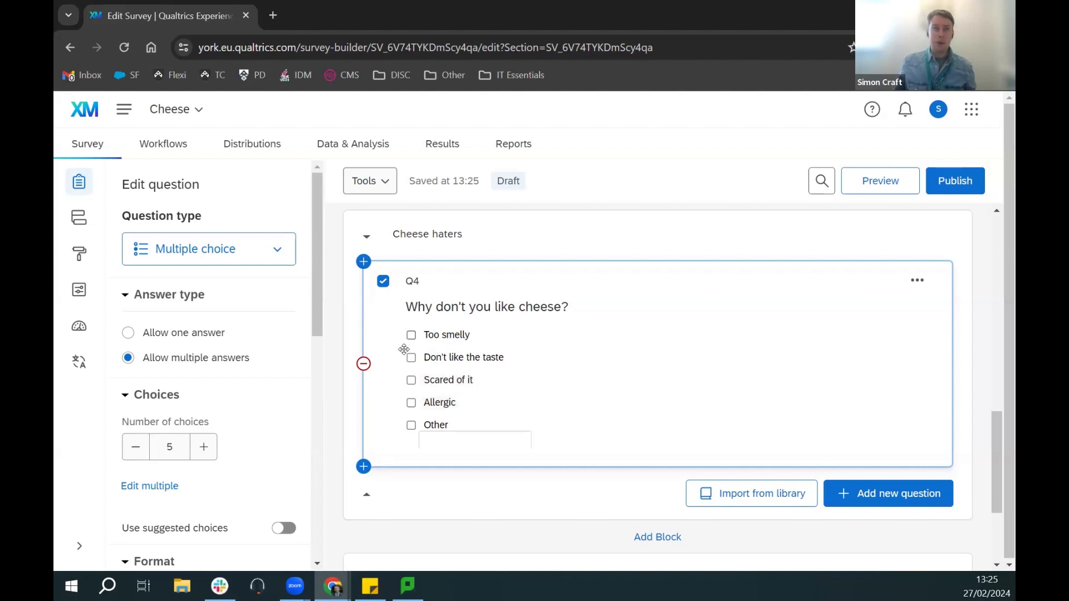
{"action": "scroll", "coordinate": [289, 361], "scroll_direction": "down", "scroll_amount": 4}
{"action": "left_click", "coordinate": [265, 432]}
{"action": "left_click", "coordinate": [264, 431]}
Step: Try Select box format and Horizontal alignment for Q4, then restore List and Vertical
{"action": "left_click", "coordinate": [263, 366]}
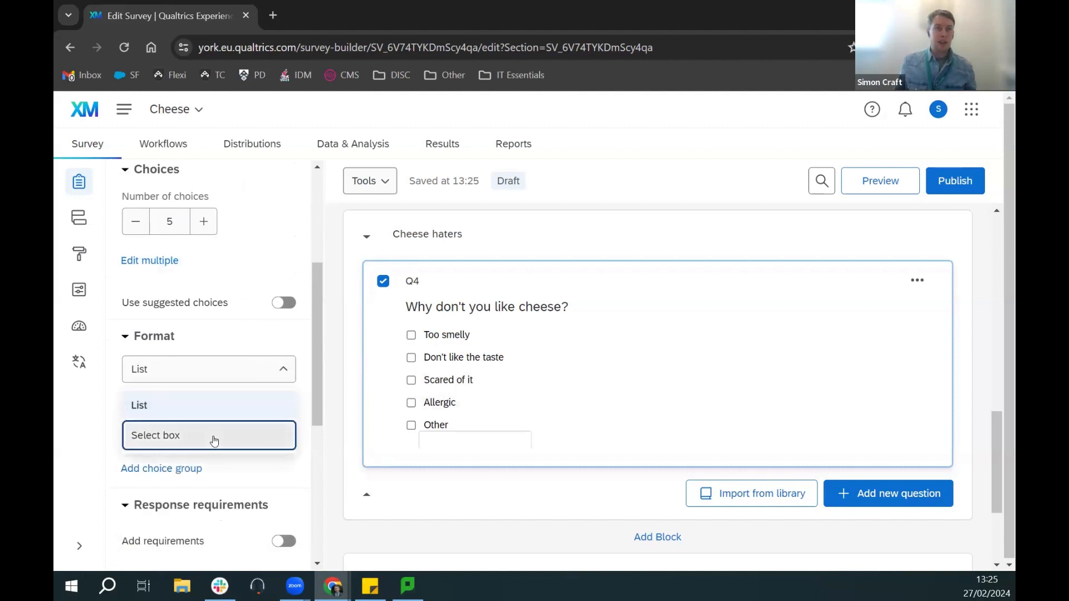
{"action": "left_click", "coordinate": [221, 435]}
{"action": "left_click", "coordinate": [273, 374]}
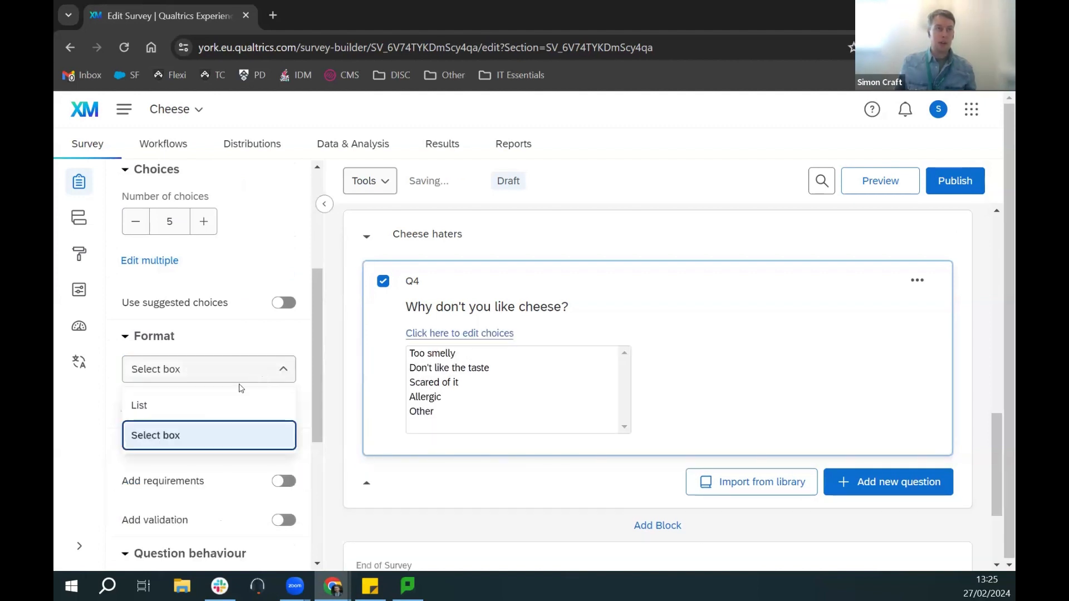
{"action": "left_click", "coordinate": [218, 402]}
{"action": "left_click", "coordinate": [237, 417]}
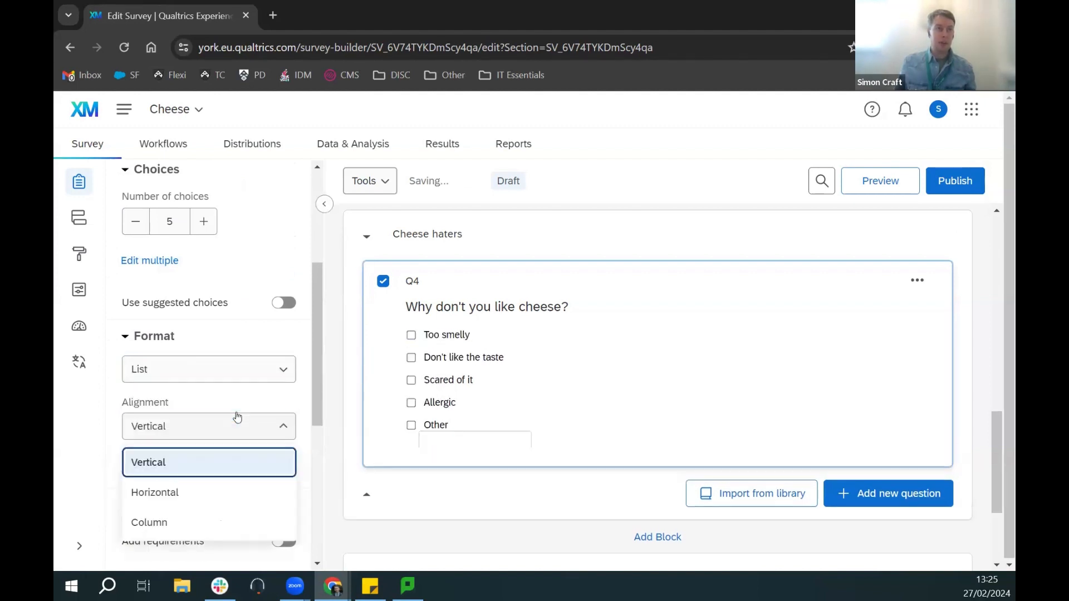
{"action": "left_click", "coordinate": [215, 492]}
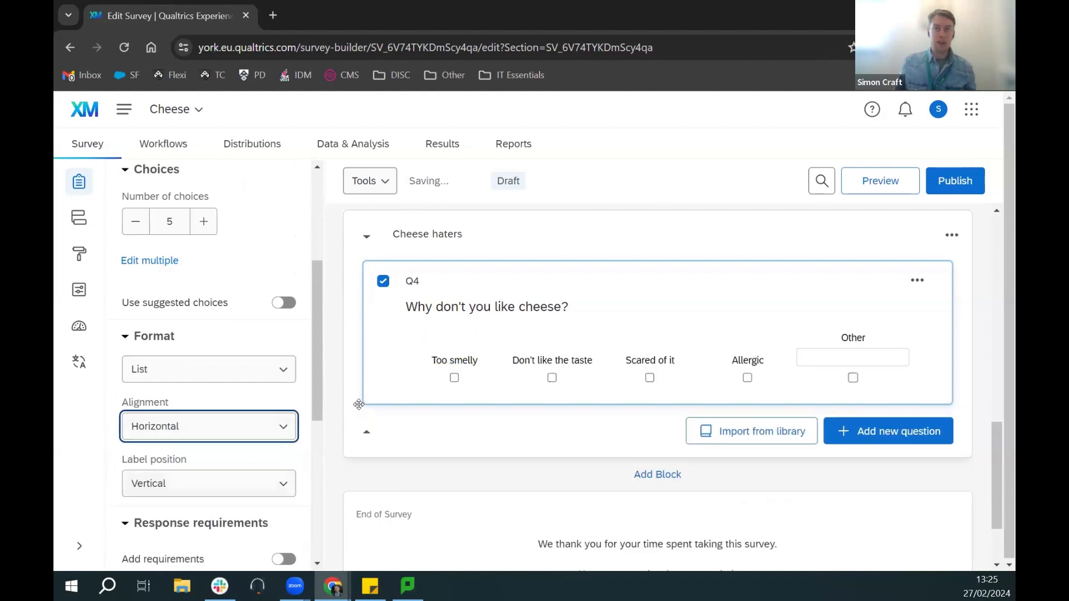
{"action": "left_click", "coordinate": [234, 433]}
{"action": "left_click", "coordinate": [188, 463]}
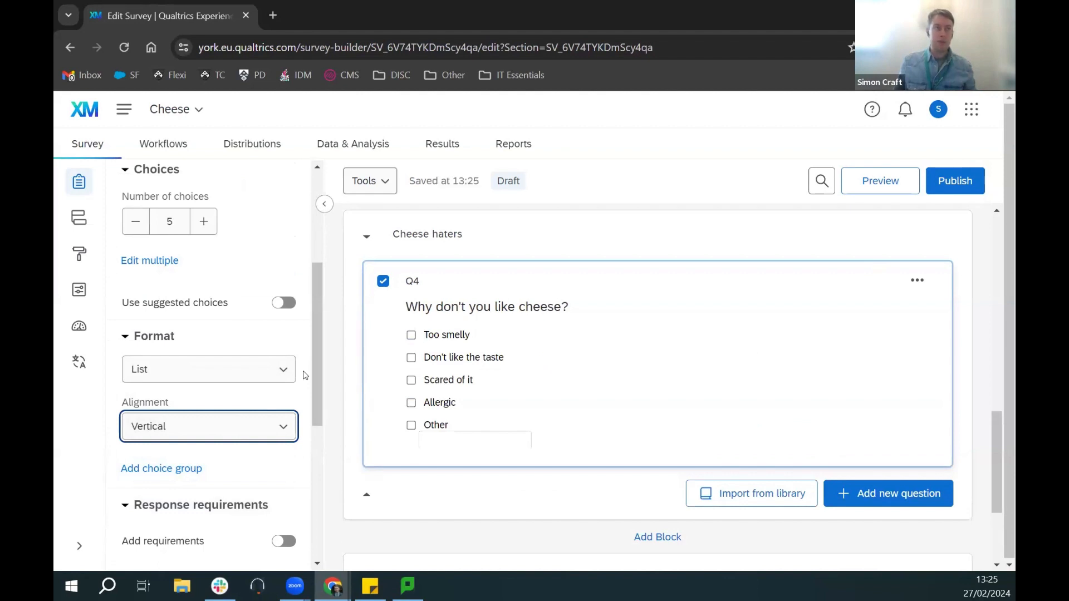
{"action": "scroll", "coordinate": [306, 375], "scroll_direction": "up", "scroll_amount": 4}
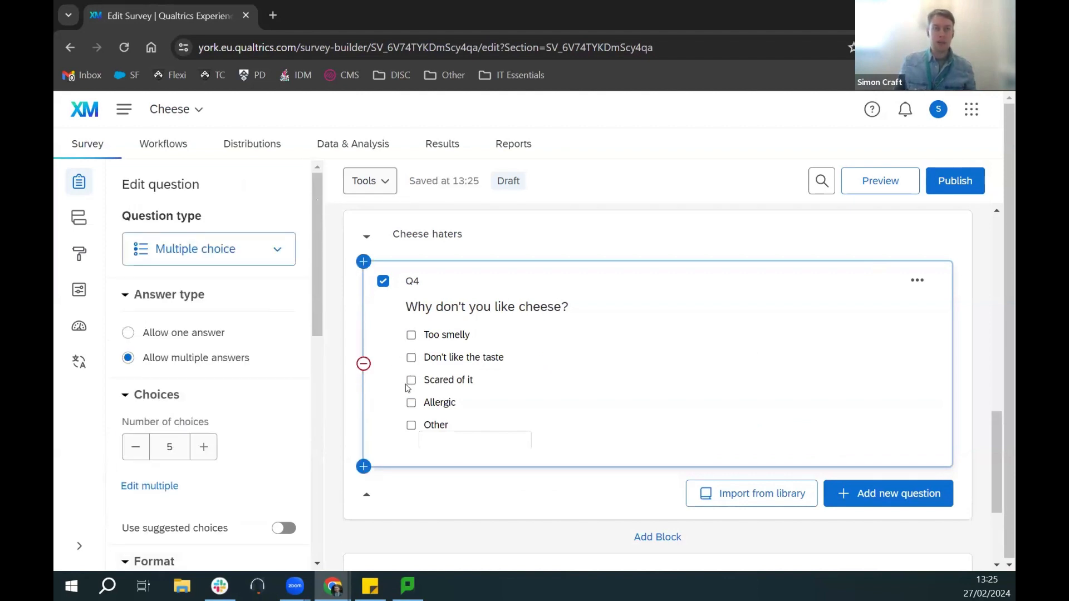
Step: Add a requirement to Q4 set to Request response
{"action": "scroll", "coordinate": [268, 351], "scroll_direction": "down", "scroll_amount": 4}
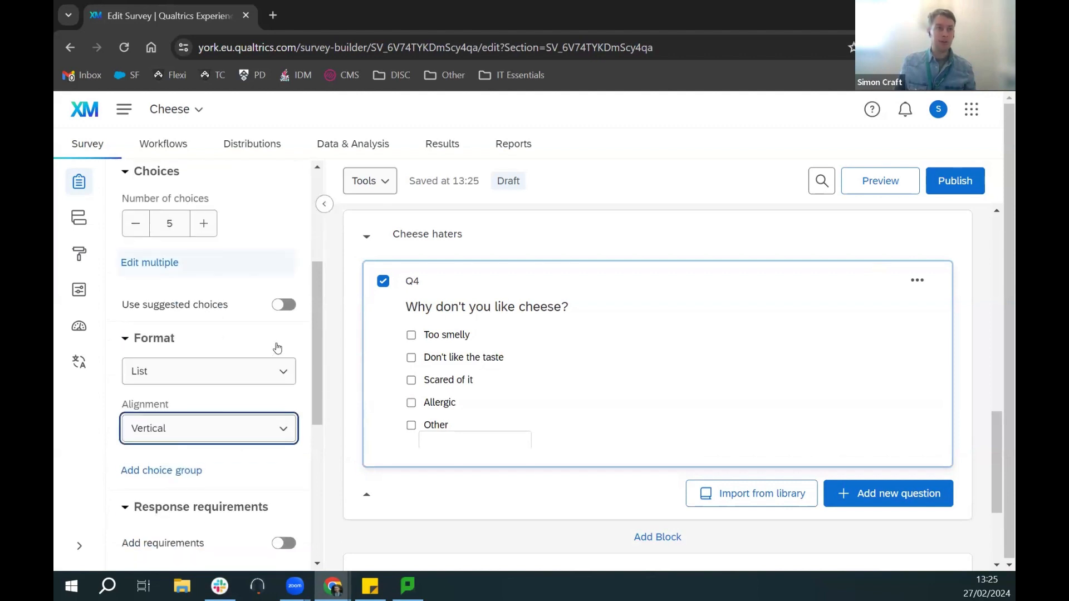
{"action": "scroll", "coordinate": [277, 348], "scroll_direction": "down", "scroll_amount": 4}
{"action": "left_click", "coordinate": [282, 318]}
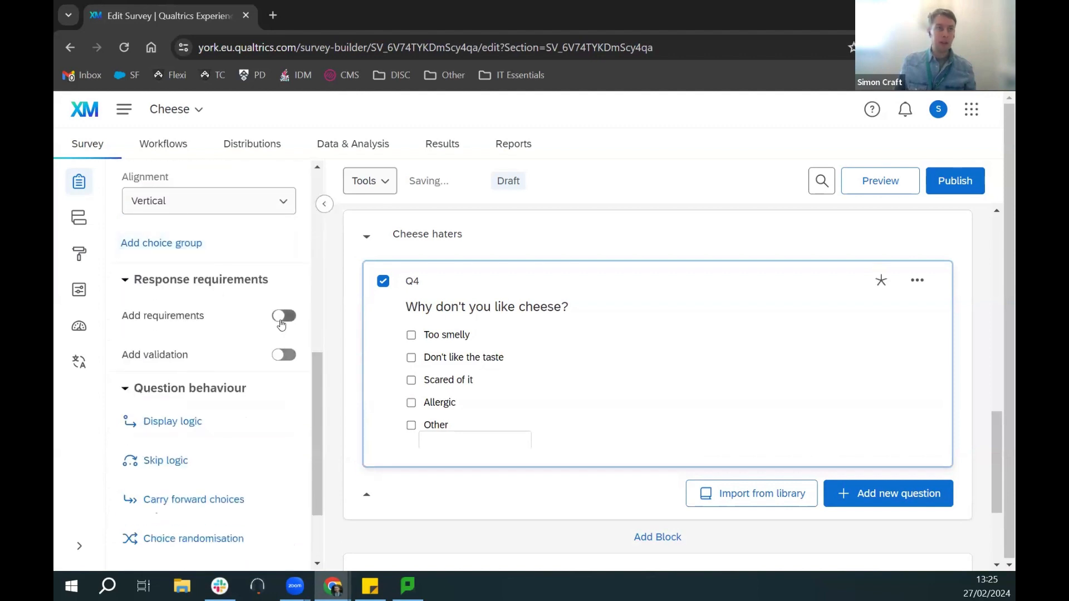
{"action": "left_click", "coordinate": [185, 375]}
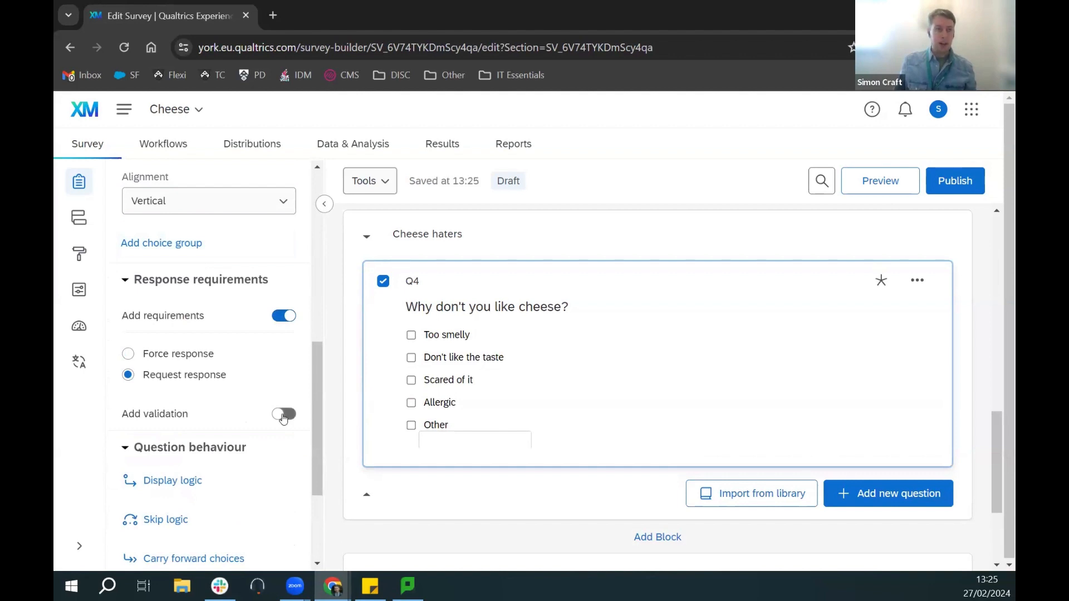
Step: Turn on Q4 validation and try minimum choices 2, then back to 1
{"action": "left_click", "coordinate": [284, 415]}
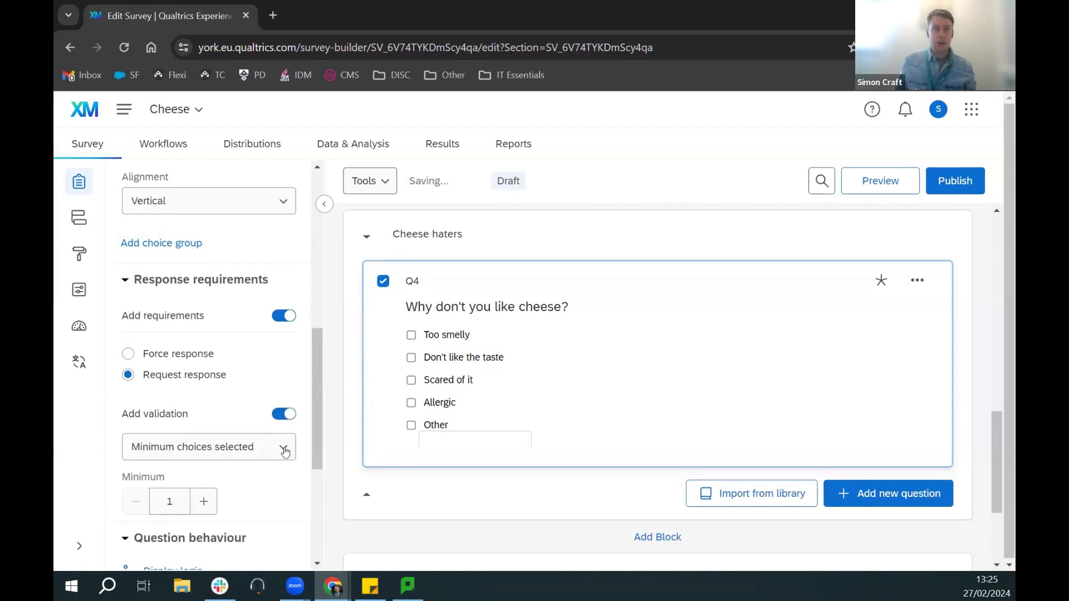
{"action": "left_click", "coordinate": [284, 449]}
{"action": "left_click", "coordinate": [284, 449]}
{"action": "left_click", "coordinate": [281, 447]}
{"action": "left_click", "coordinate": [281, 447]}
{"action": "left_click", "coordinate": [203, 502]}
{"action": "left_click", "coordinate": [269, 453]}
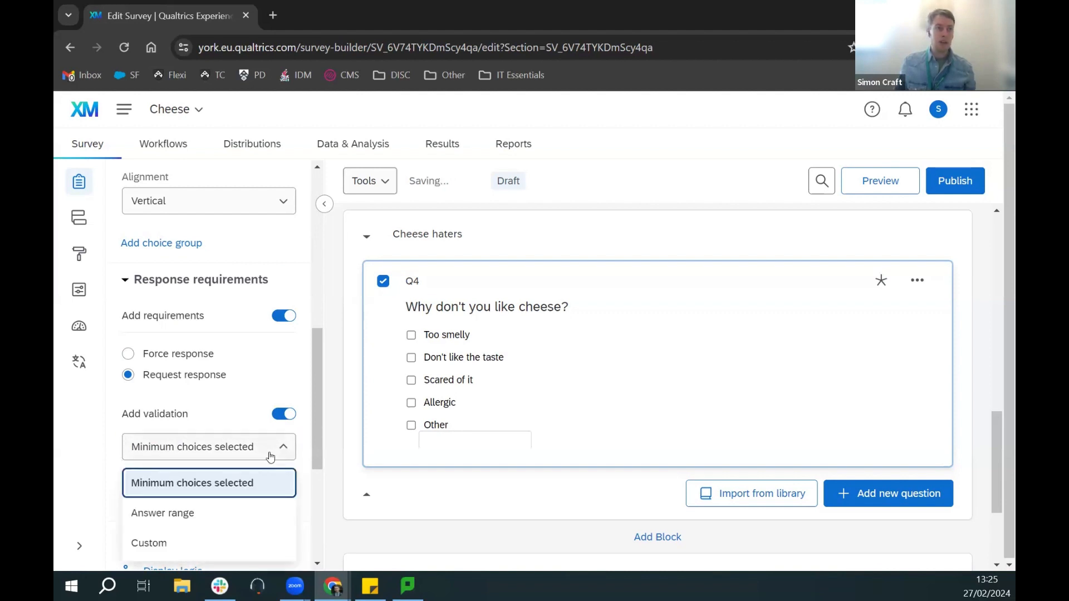
{"action": "left_click", "coordinate": [269, 453]}
Step: Try Answer range validation, then switch Q4's answer validation off
{"action": "left_click", "coordinate": [139, 502]}
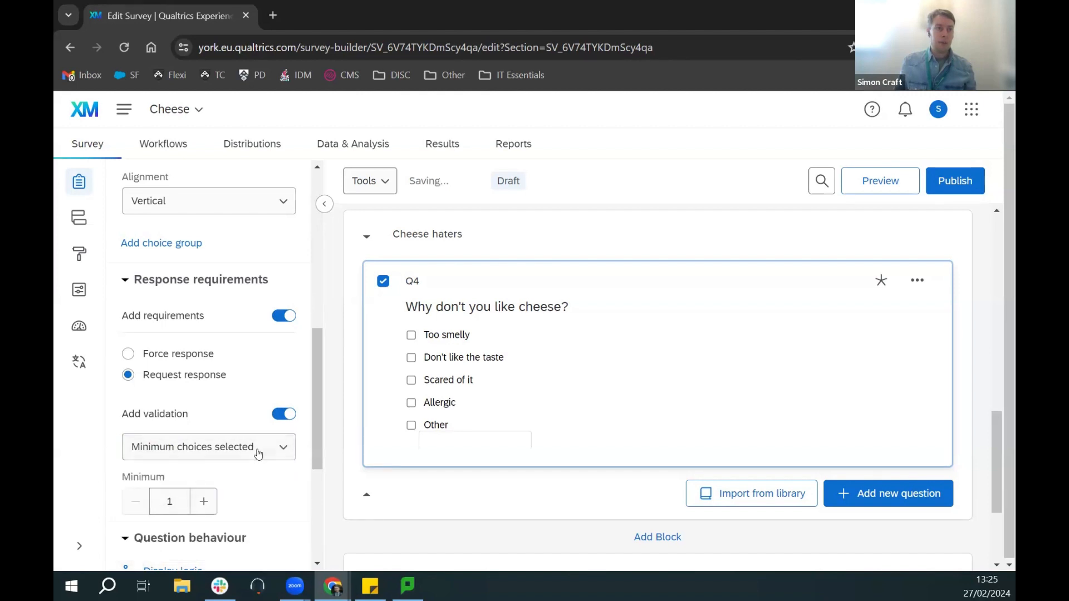
{"action": "left_click", "coordinate": [256, 449]}
{"action": "left_click", "coordinate": [201, 517]}
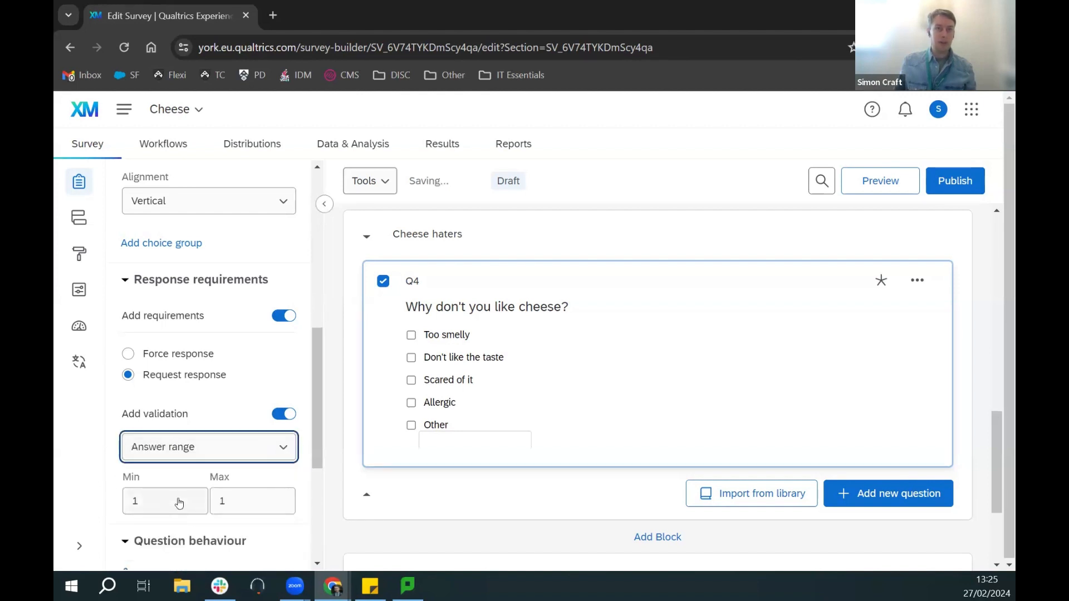
{"action": "left_click", "coordinate": [287, 451]}
{"action": "left_click", "coordinate": [290, 416]}
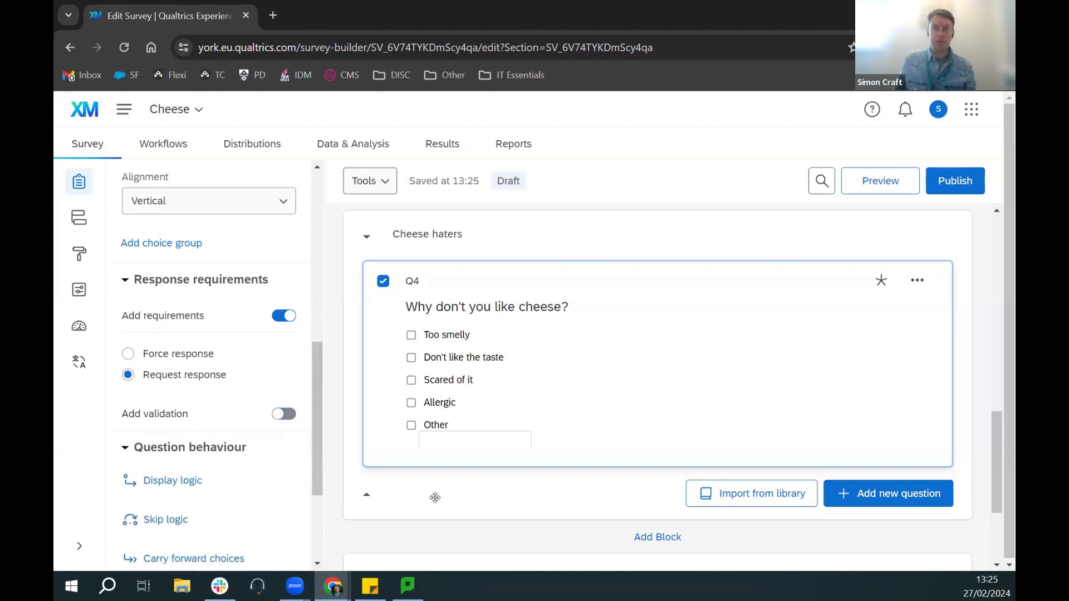
{"action": "scroll", "coordinate": [518, 490], "scroll_direction": "down", "scroll_amount": 3}
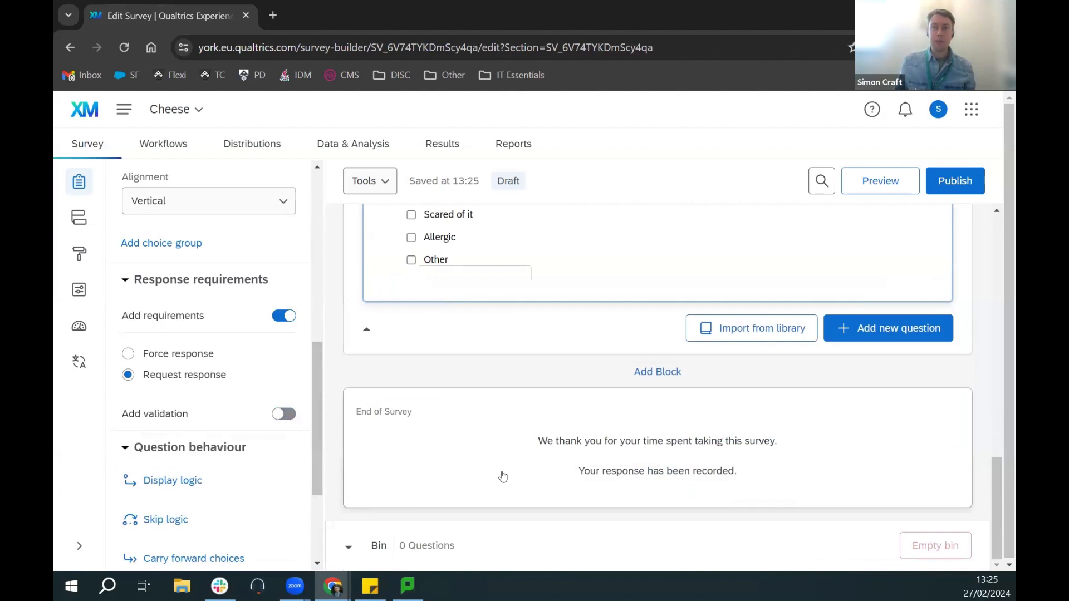
Step: Add a new block after Cheese haters named 'Final section' and add a question
{"action": "left_click", "coordinate": [649, 378]}
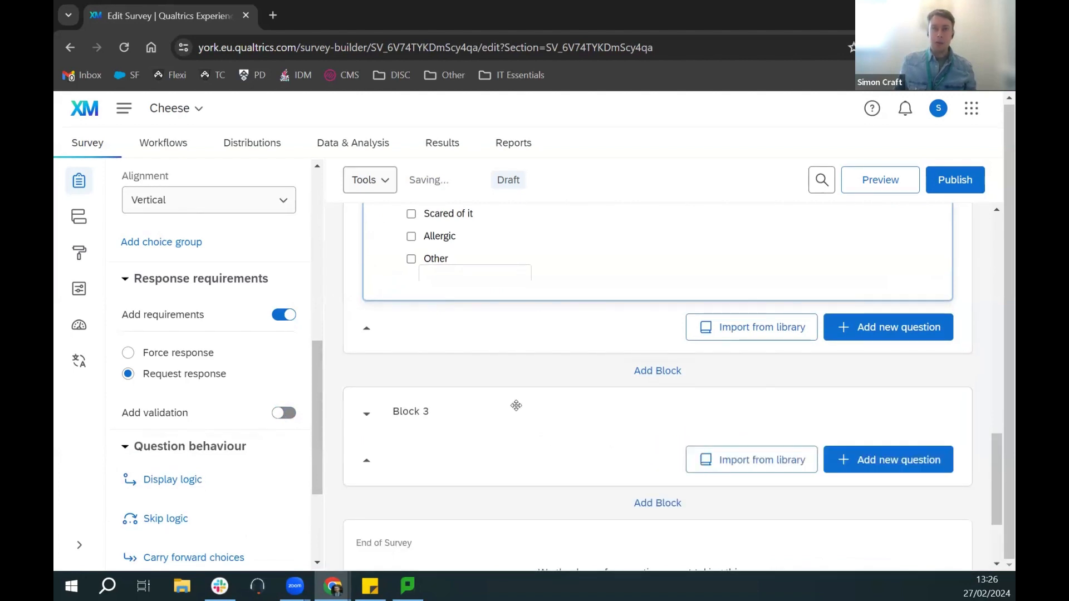
{"action": "left_click", "coordinate": [426, 413]}
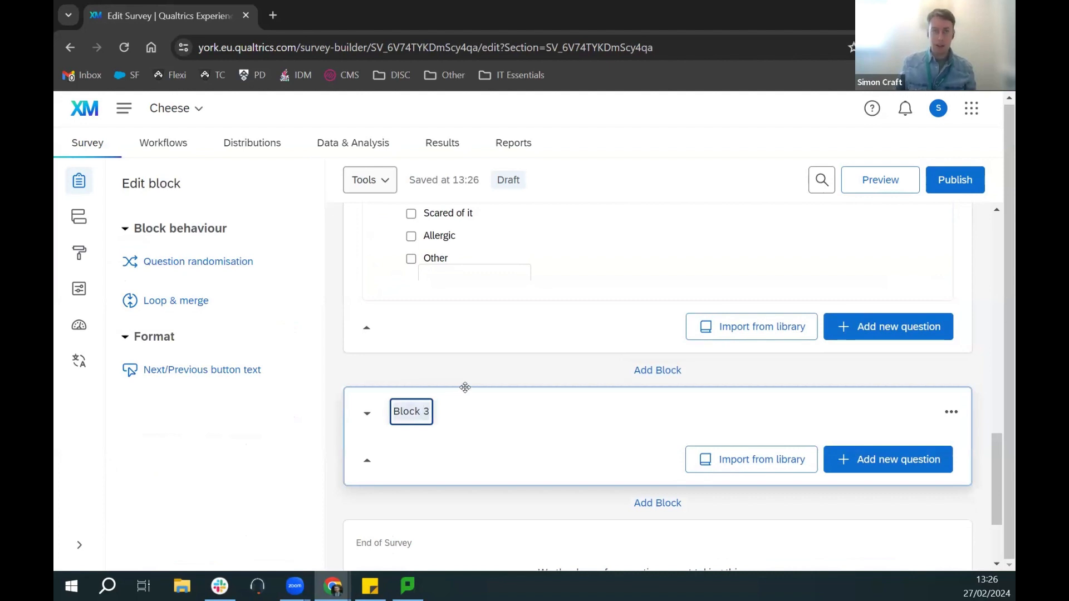
{"action": "type", "text": "Final se"}
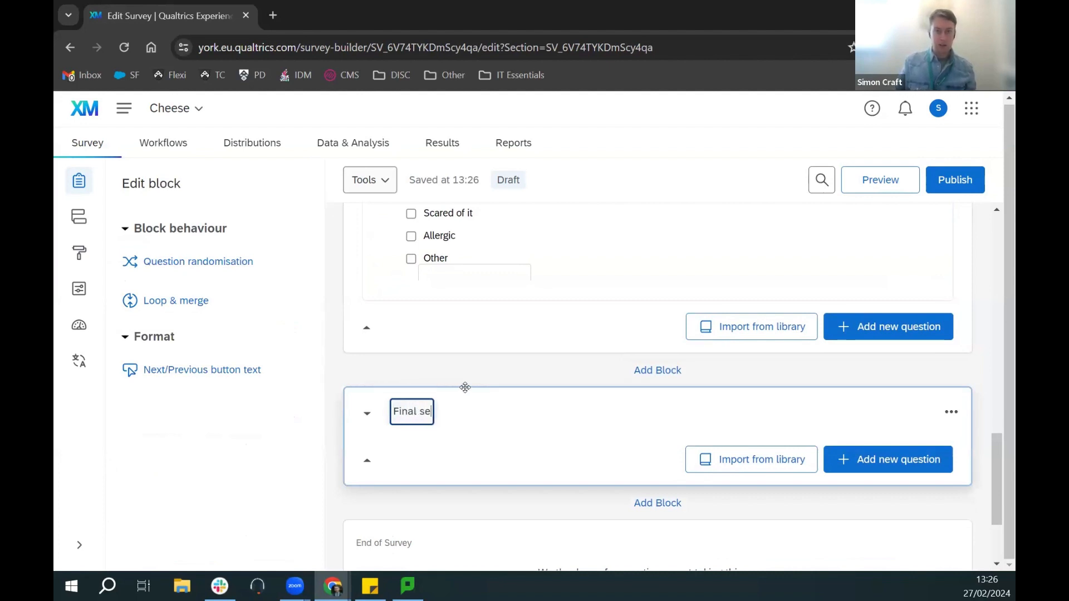
{"action": "type", "text": "ction"}
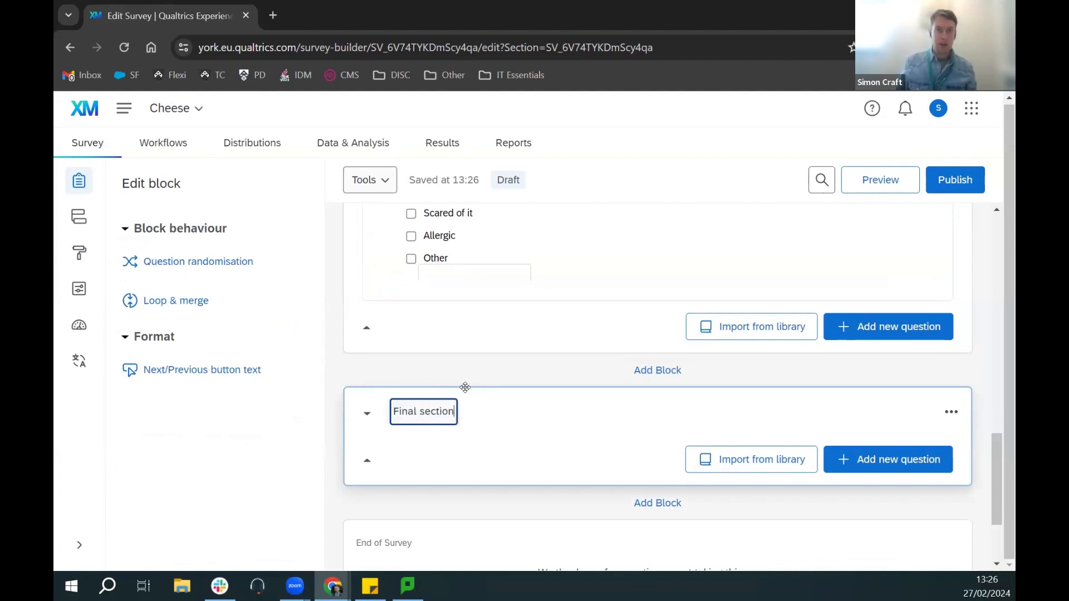
{"action": "left_click", "coordinate": [897, 461]}
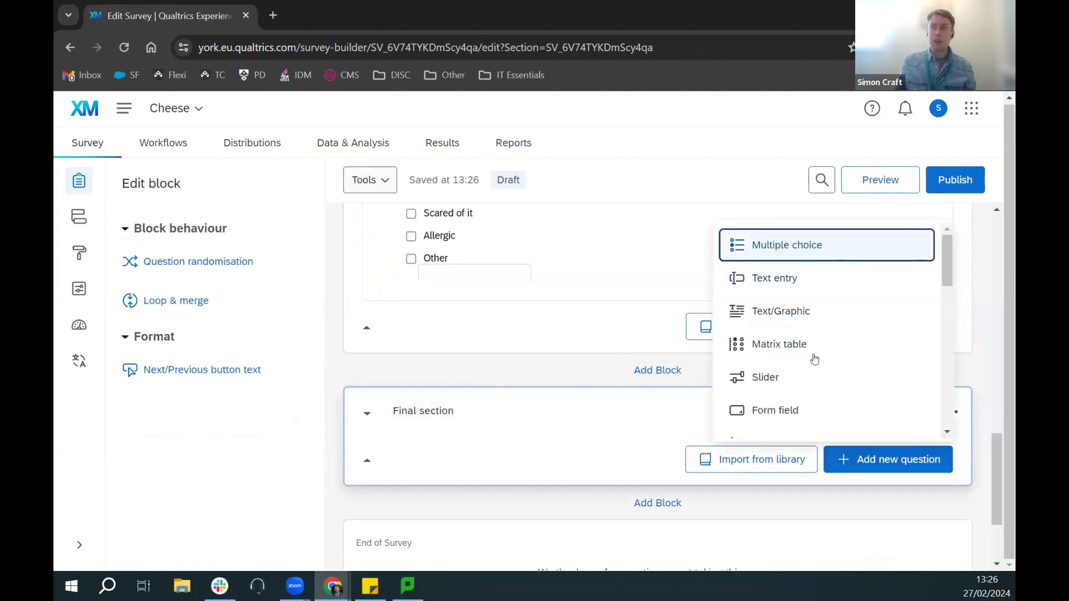
Step: Make it a slider 'How would you rate these types of cheese?' with Vegan cheese and Non-vegan cheese only
{"action": "left_click", "coordinate": [803, 379]}
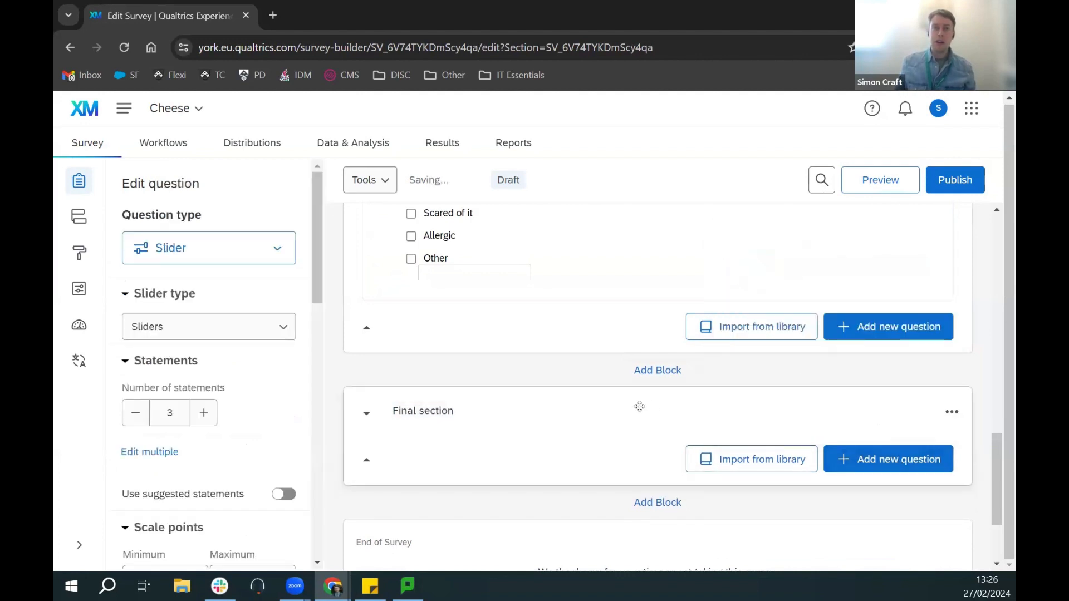
{"action": "left_click", "coordinate": [547, 302]}
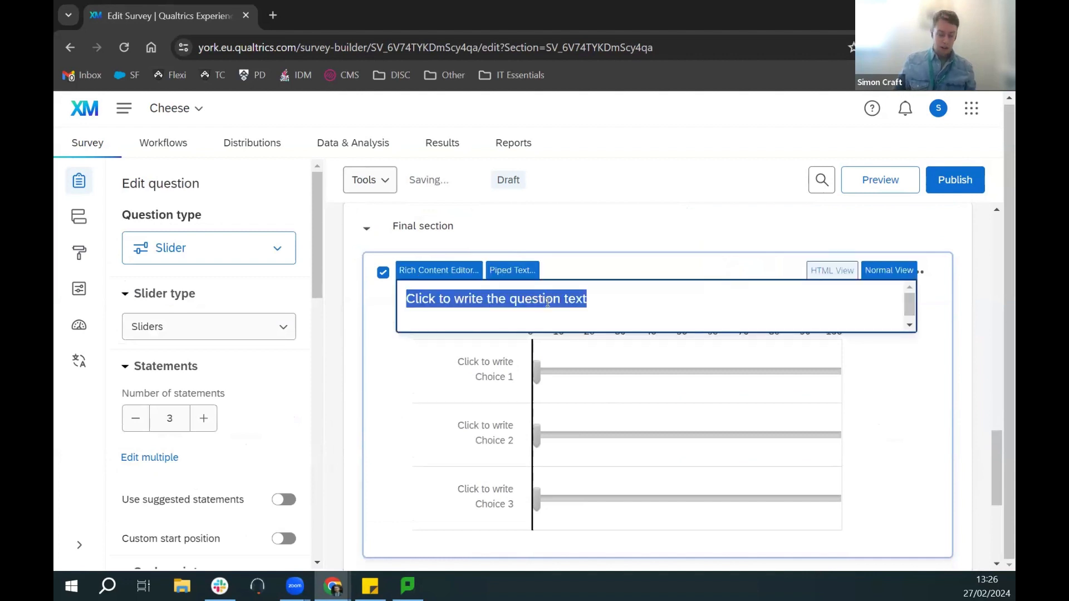
{"action": "type", "text": "How would you rate thes"}
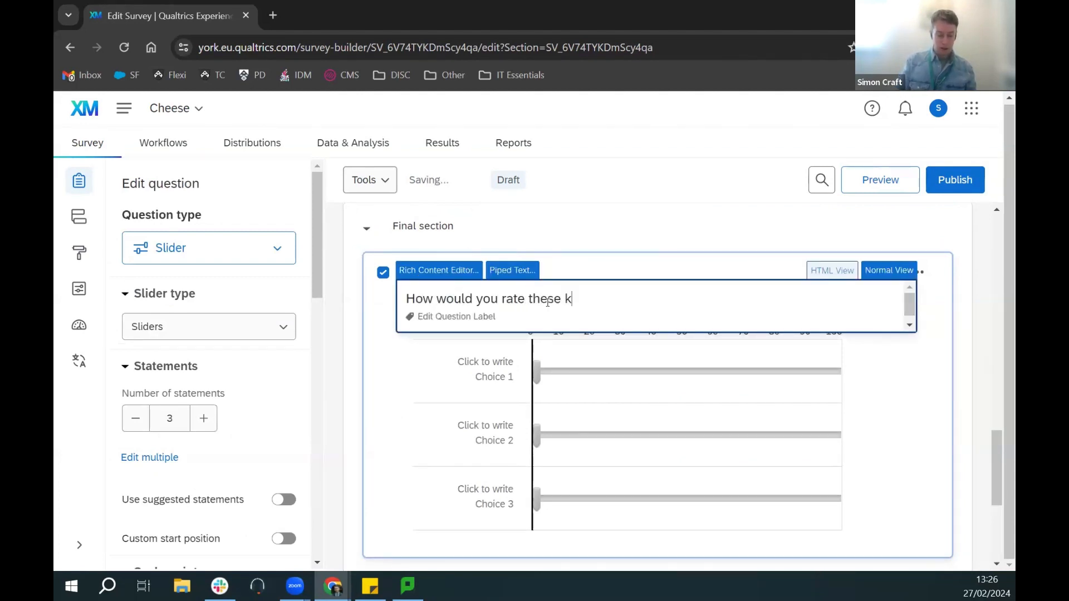
{"action": "type", "text": "e types of cheese?"}
{"action": "left_click", "coordinate": [493, 365]}
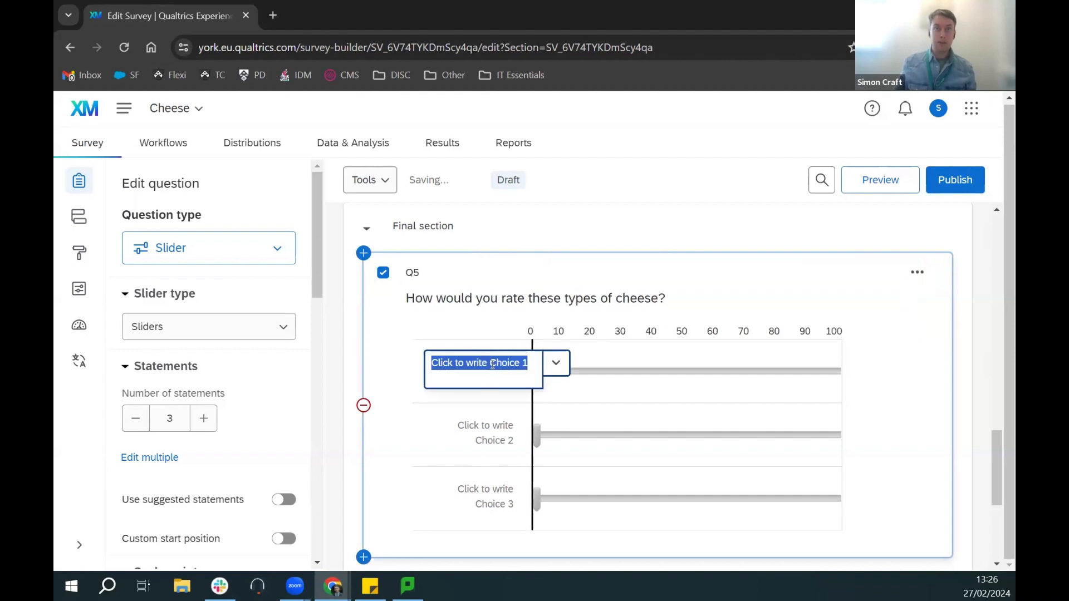
{"action": "type", "text": "Vegan cheese"}
{"action": "left_click", "coordinate": [490, 420]}
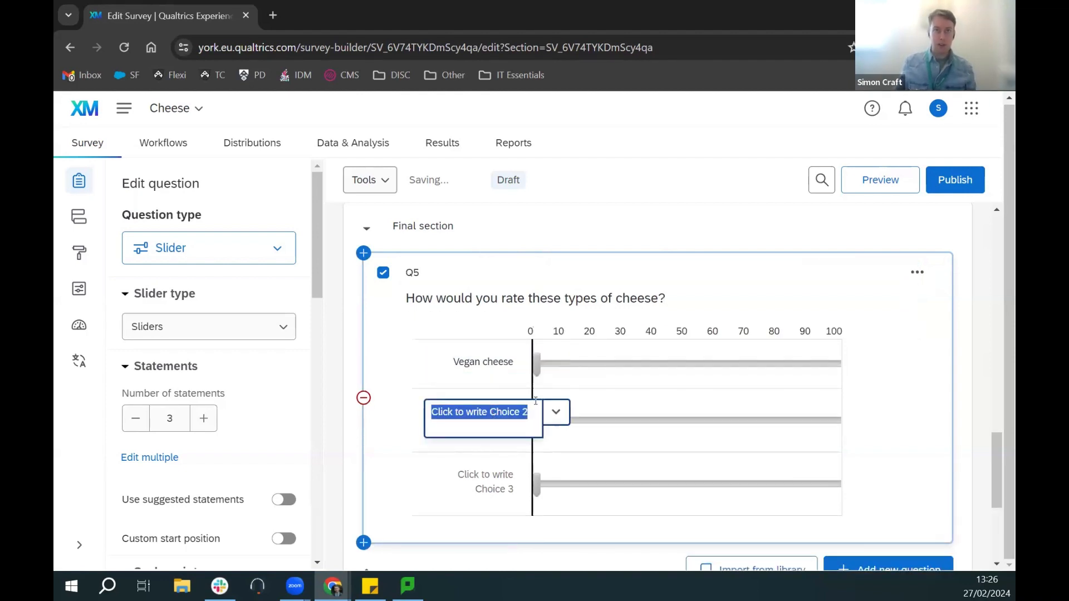
{"action": "type", "text": "Non-vegan cheese"}
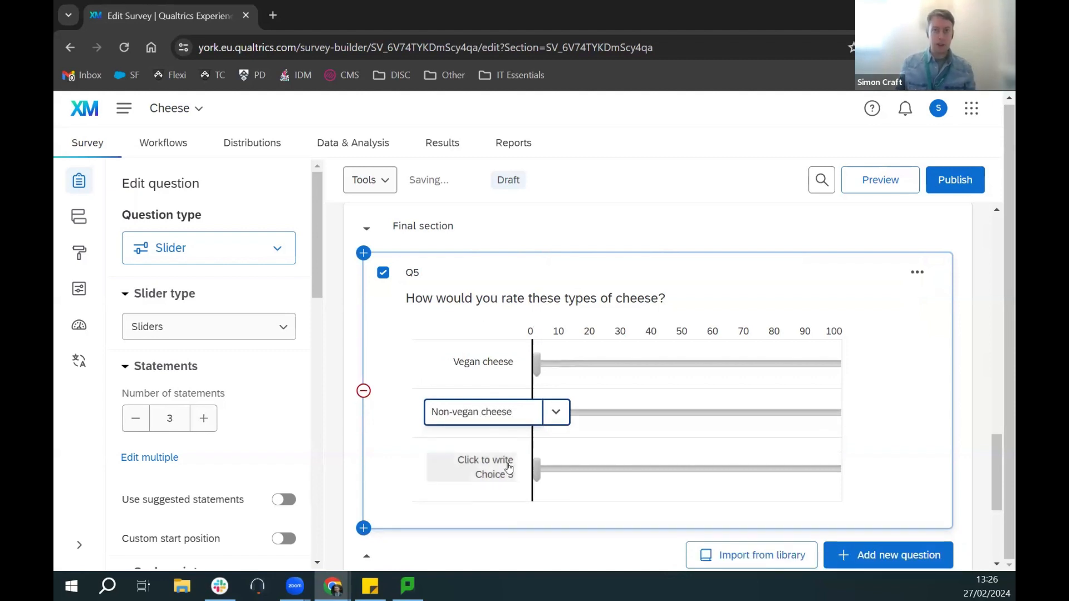
{"action": "left_click", "coordinate": [485, 466]}
{"action": "left_click", "coordinate": [555, 462]}
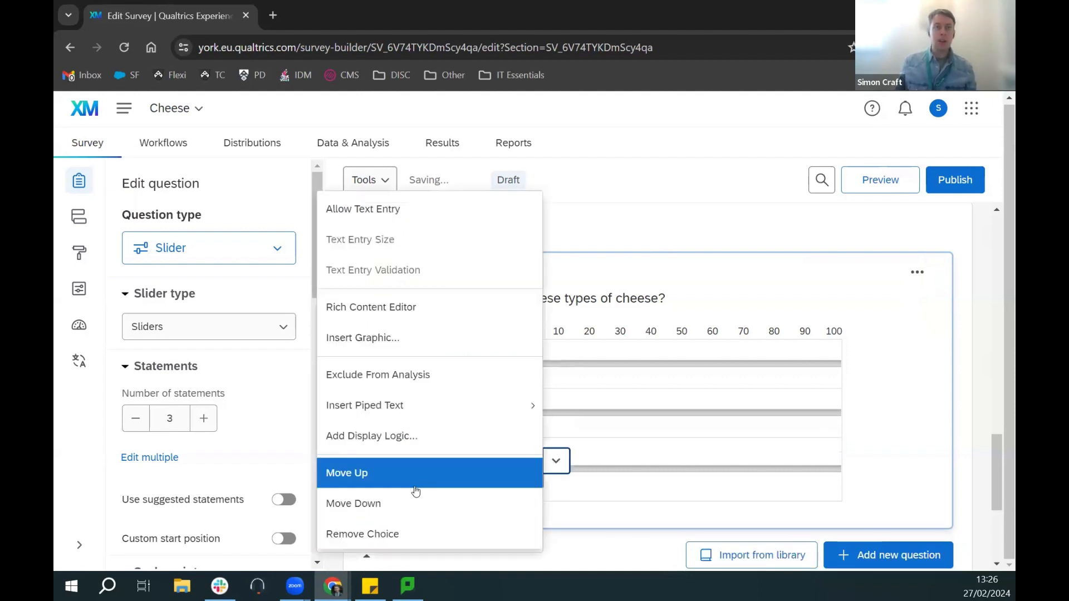
{"action": "left_click", "coordinate": [367, 535]}
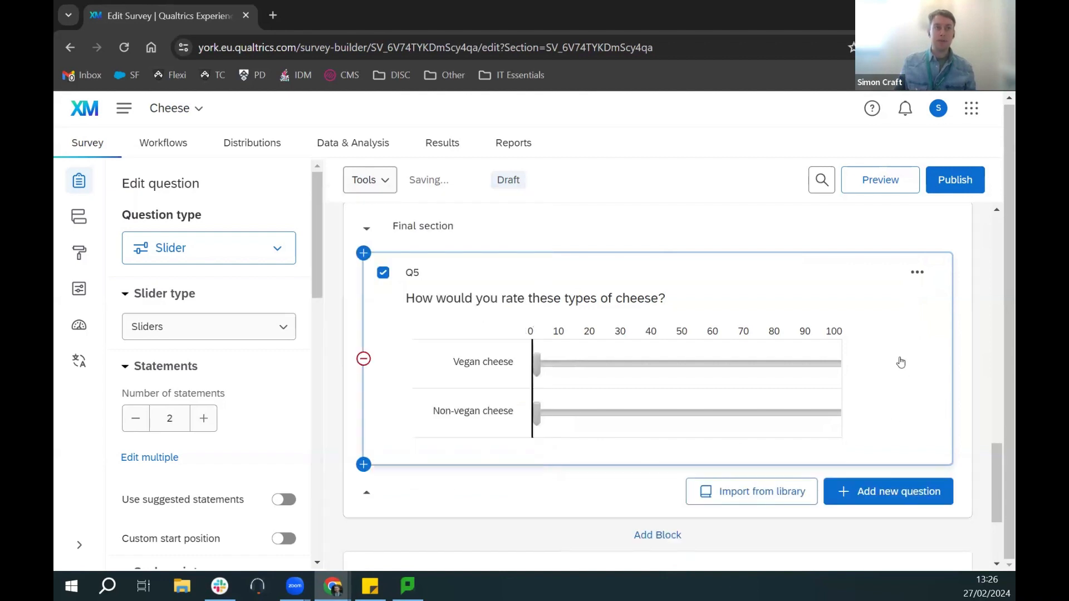
{"action": "scroll", "coordinate": [285, 388], "scroll_direction": "down", "scroll_amount": 3}
{"action": "left_click", "coordinate": [284, 388]}
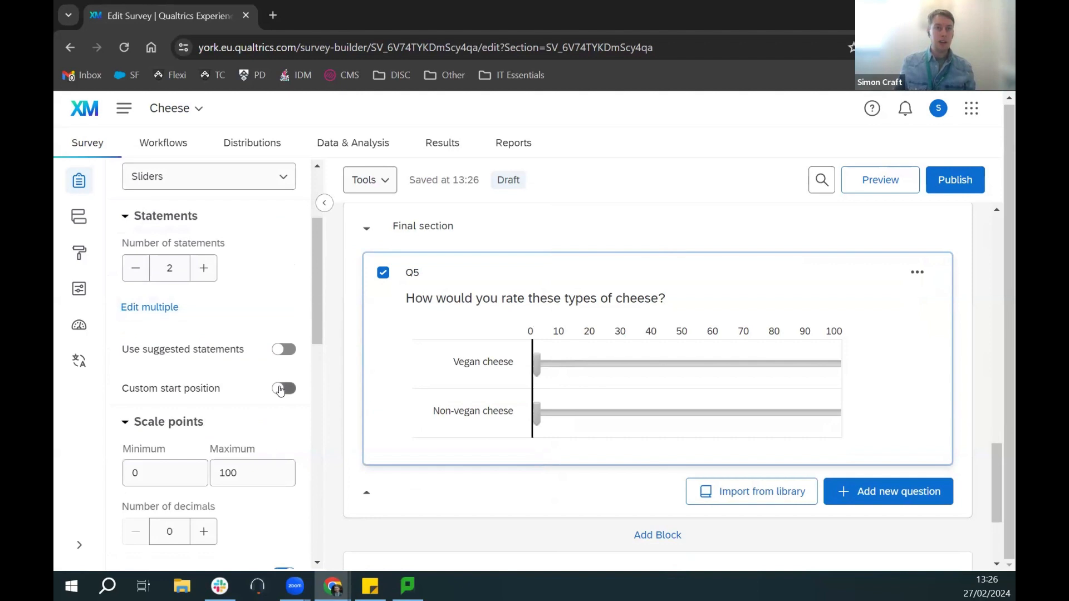
{"action": "left_click_drag", "start_coordinate": [536, 365], "coordinate": [504, 362]}
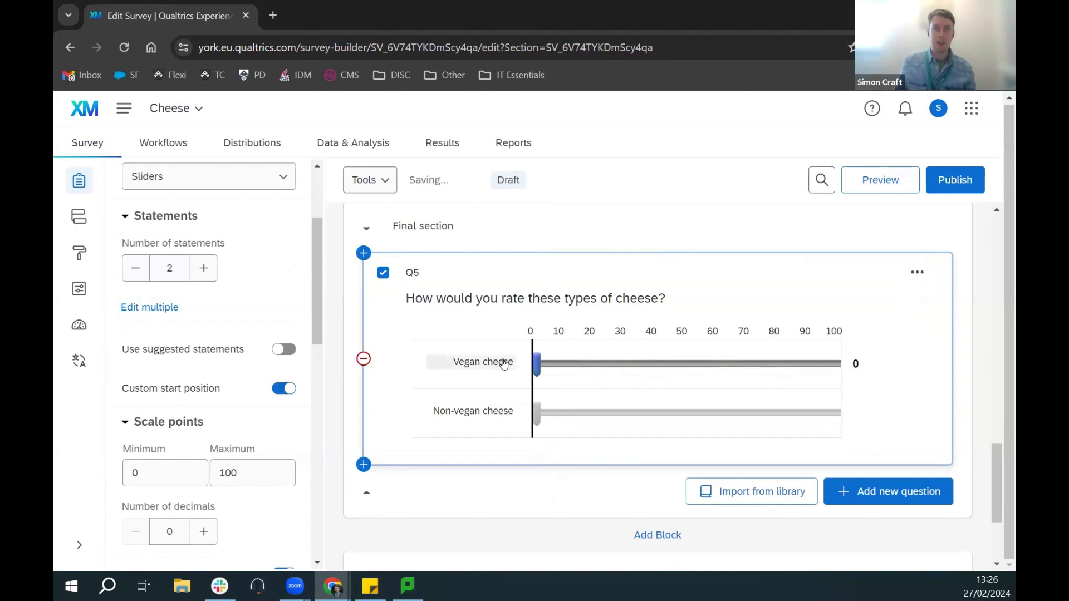
{"action": "left_click", "coordinate": [283, 389]}
{"action": "scroll", "coordinate": [255, 333], "scroll_direction": "down", "scroll_amount": 3}
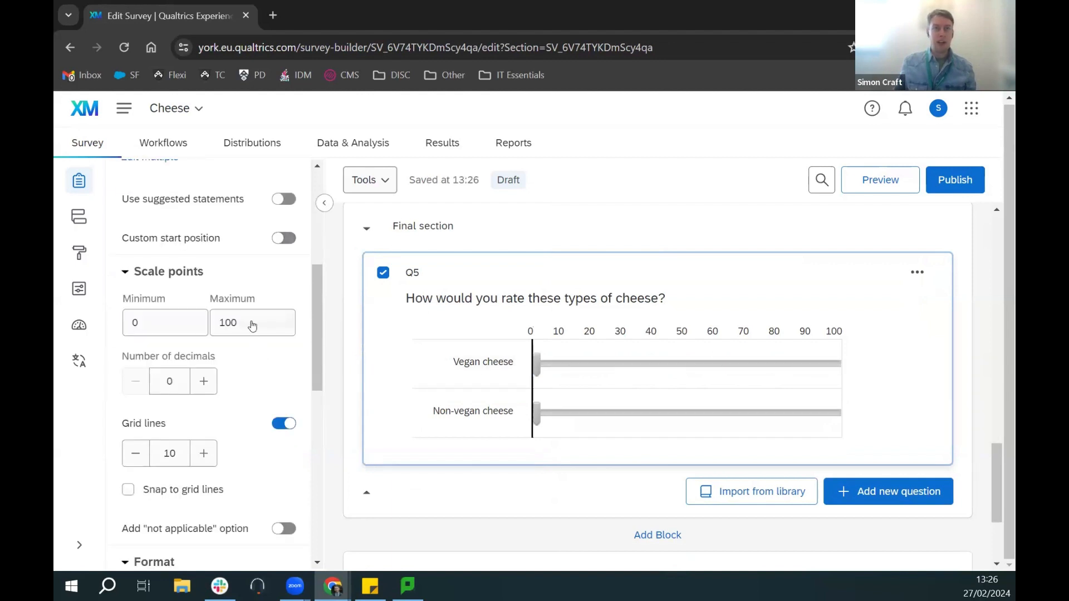
{"action": "left_click", "coordinate": [262, 326]}
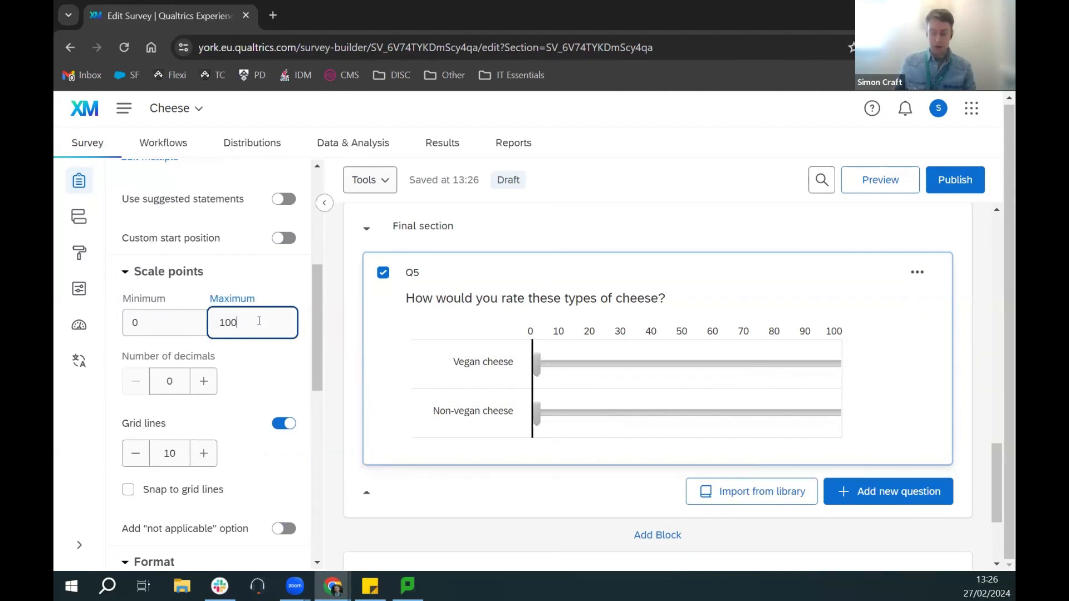
{"action": "key", "text": "BackSpace"}
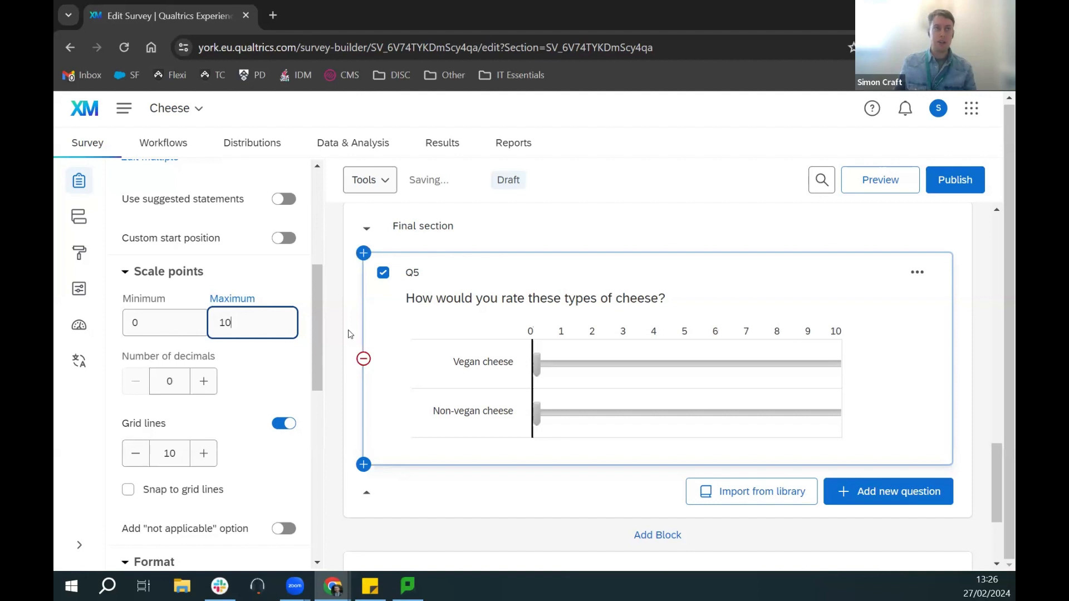
{"action": "key", "text": "BackSpace"}
{"action": "key", "text": "BackSpace"}
{"action": "type", "text": "5"}
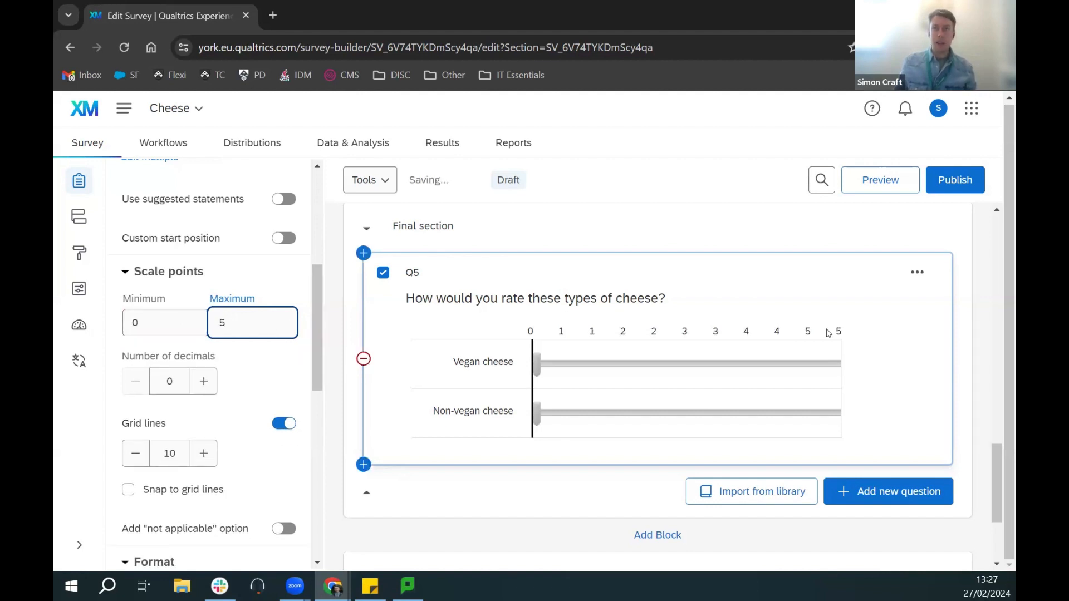
{"action": "left_click", "coordinate": [144, 457]}
{"action": "left_click", "coordinate": [145, 456]}
{"action": "left_click", "coordinate": [144, 456]}
{"action": "left_click", "coordinate": [145, 456]}
{"action": "left_click", "coordinate": [144, 456]}
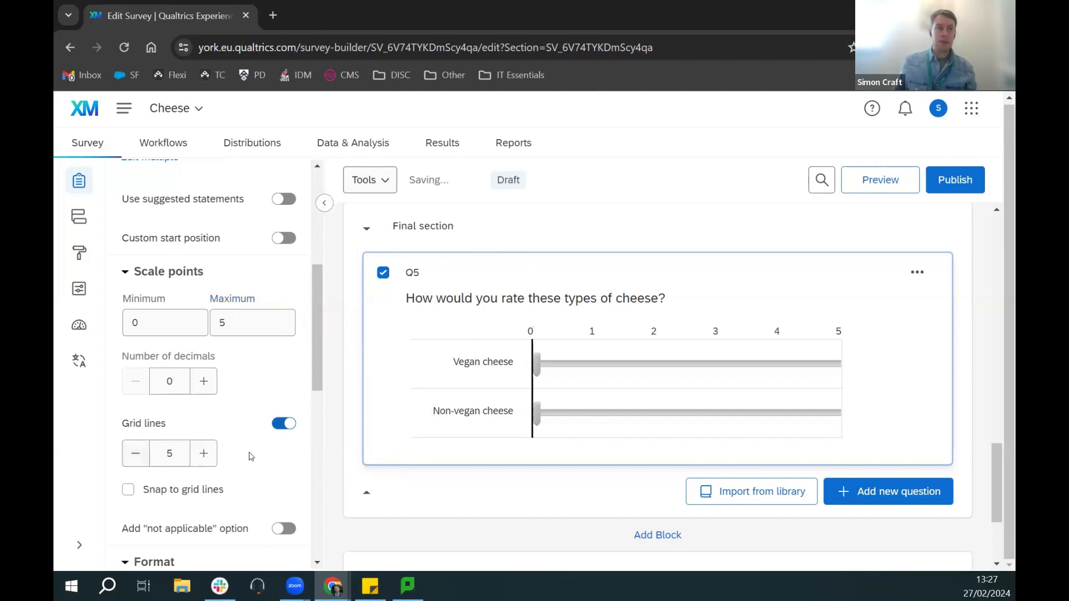
{"action": "scroll", "coordinate": [254, 451], "scroll_direction": "down", "scroll_amount": 2}
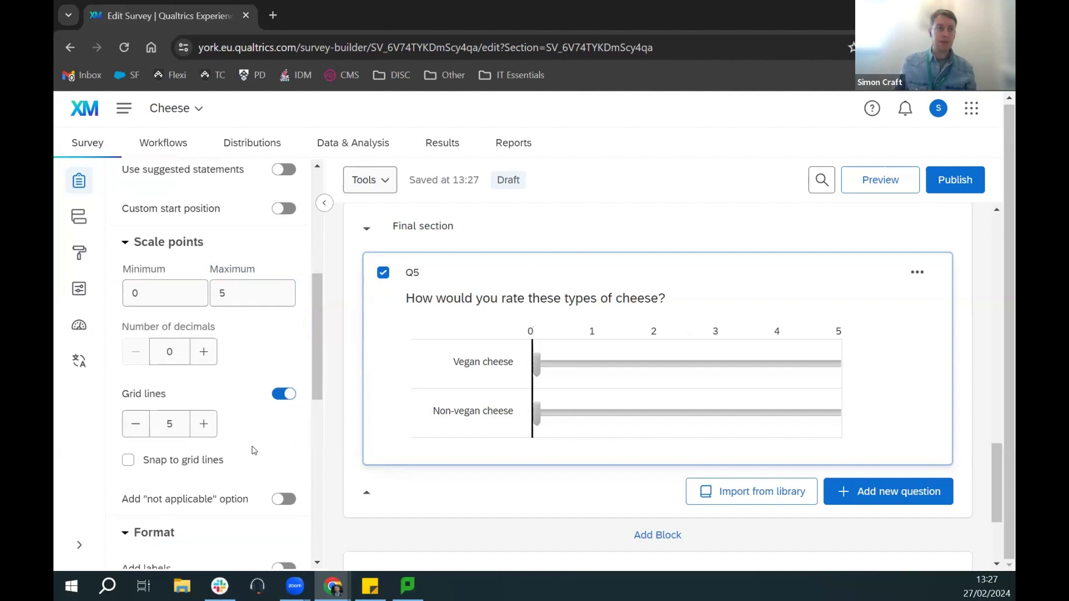
{"action": "scroll", "coordinate": [240, 418], "scroll_direction": "down", "scroll_amount": 2}
{"action": "scroll", "coordinate": [240, 418], "scroll_direction": "up", "scroll_amount": 2}
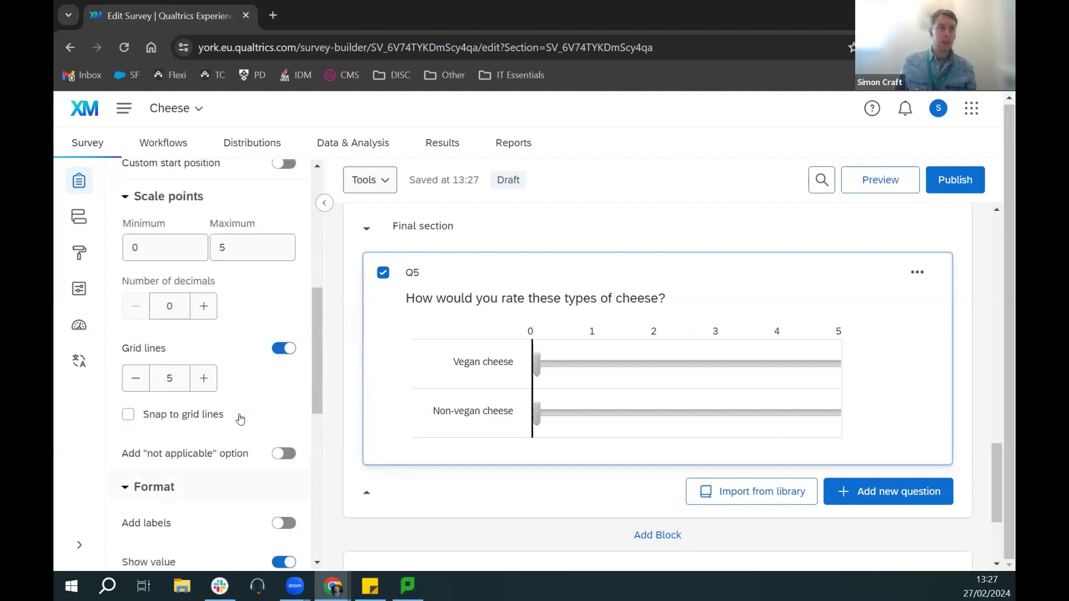
{"action": "scroll", "coordinate": [257, 404], "scroll_direction": "down", "scroll_amount": 4}
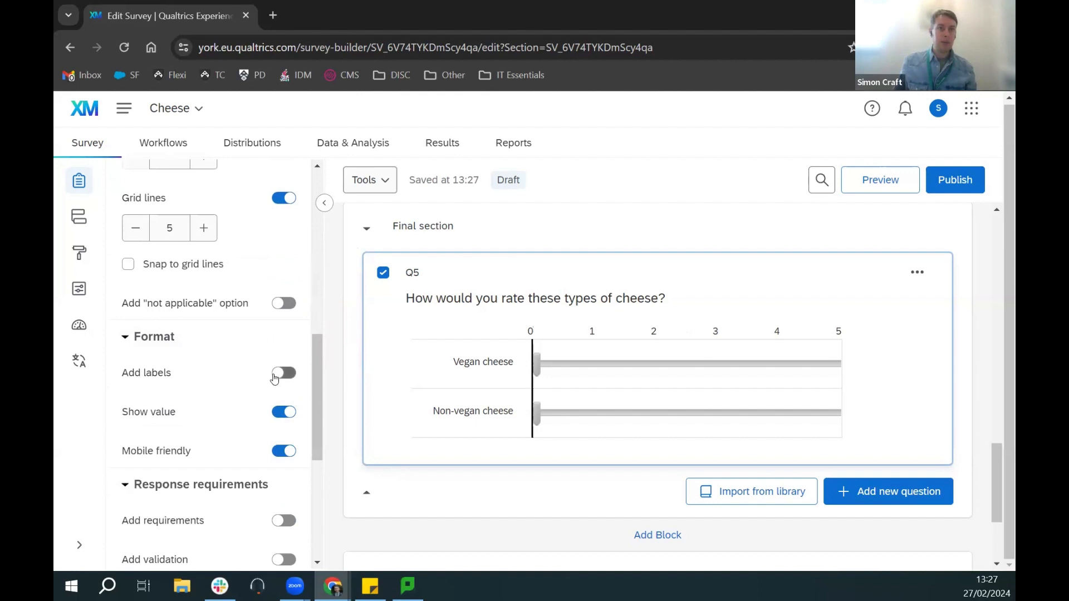
Step: Give Q5 three scale labels, typing Dislike, then apply suggested labels Dislike, Neither like nor dislike, Like
{"action": "left_click", "coordinate": [277, 374]}
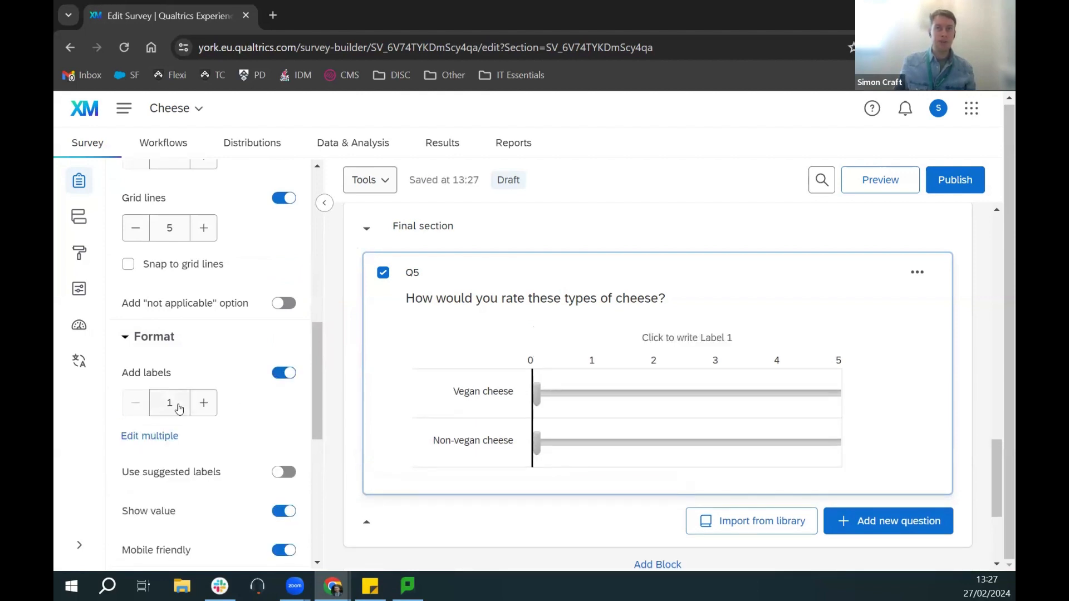
{"action": "left_click", "coordinate": [201, 410]}
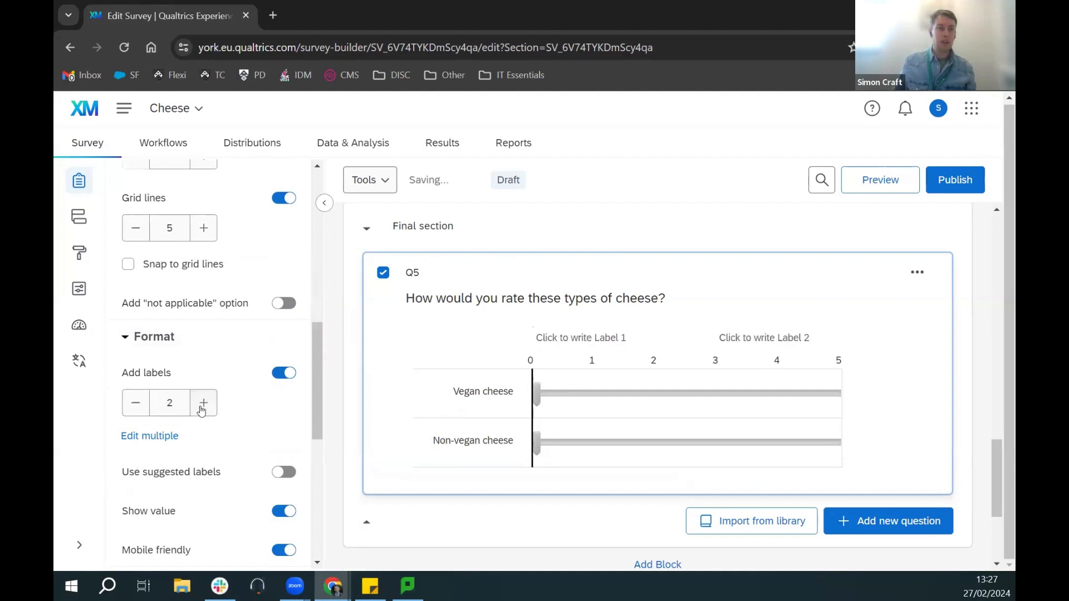
{"action": "left_click", "coordinate": [204, 403]}
{"action": "left_click", "coordinate": [622, 354]}
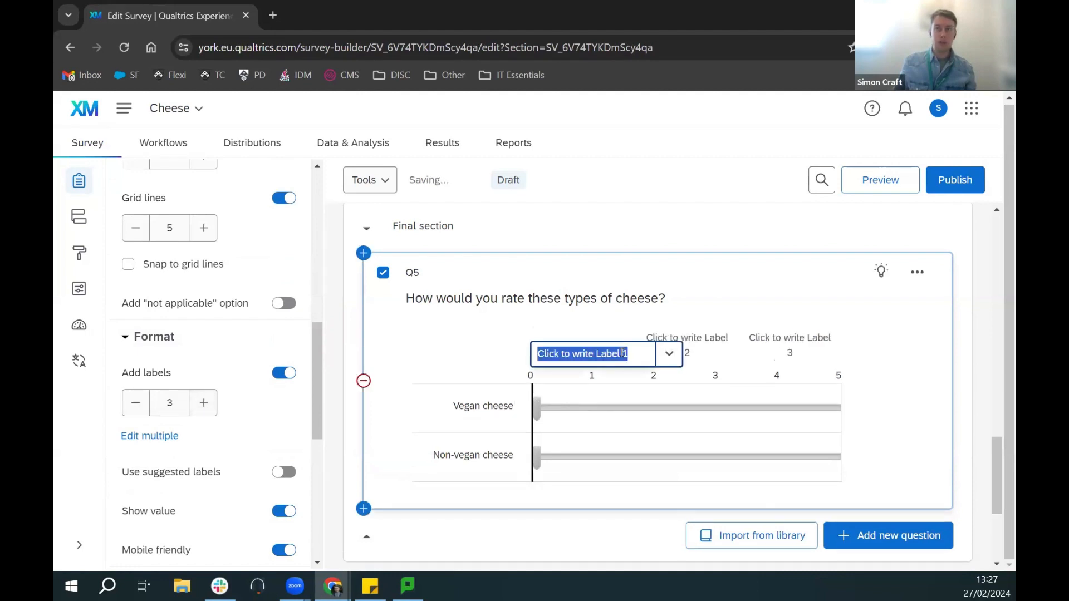
{"action": "type", "text": "Dislike"}
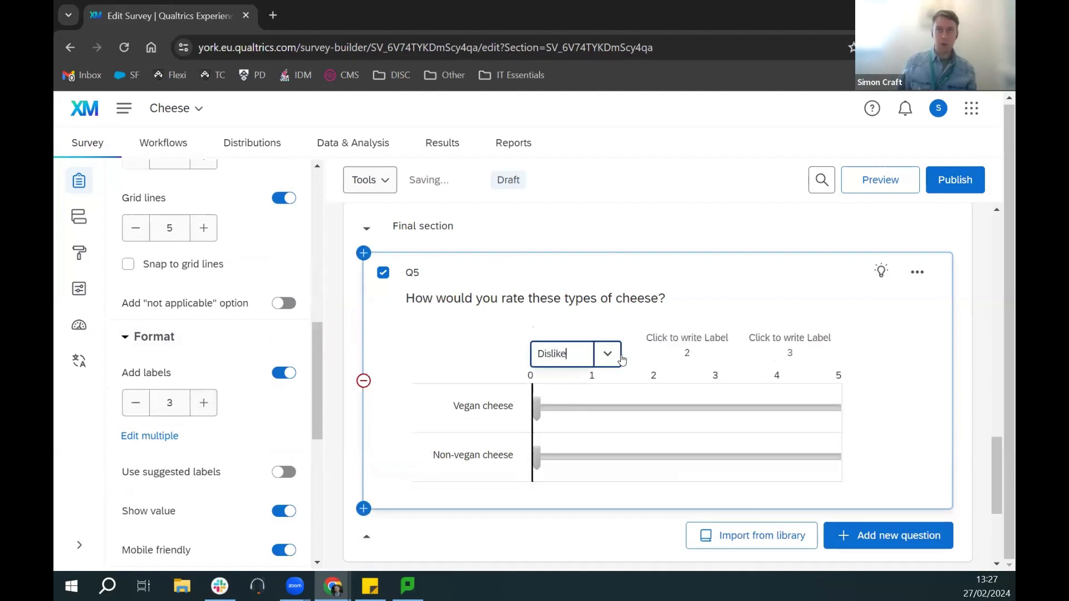
{"action": "left_click", "coordinate": [693, 344]}
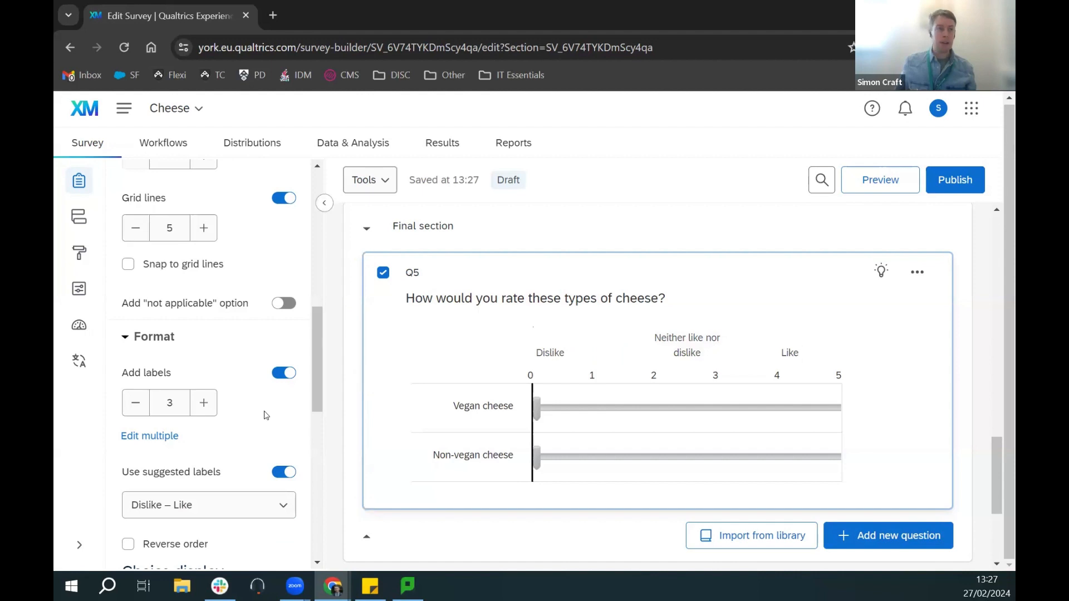
{"action": "scroll", "coordinate": [203, 436], "scroll_direction": "down", "scroll_amount": 2}
{"action": "scroll", "coordinate": [215, 434], "scroll_direction": "down", "scroll_amount": 2}
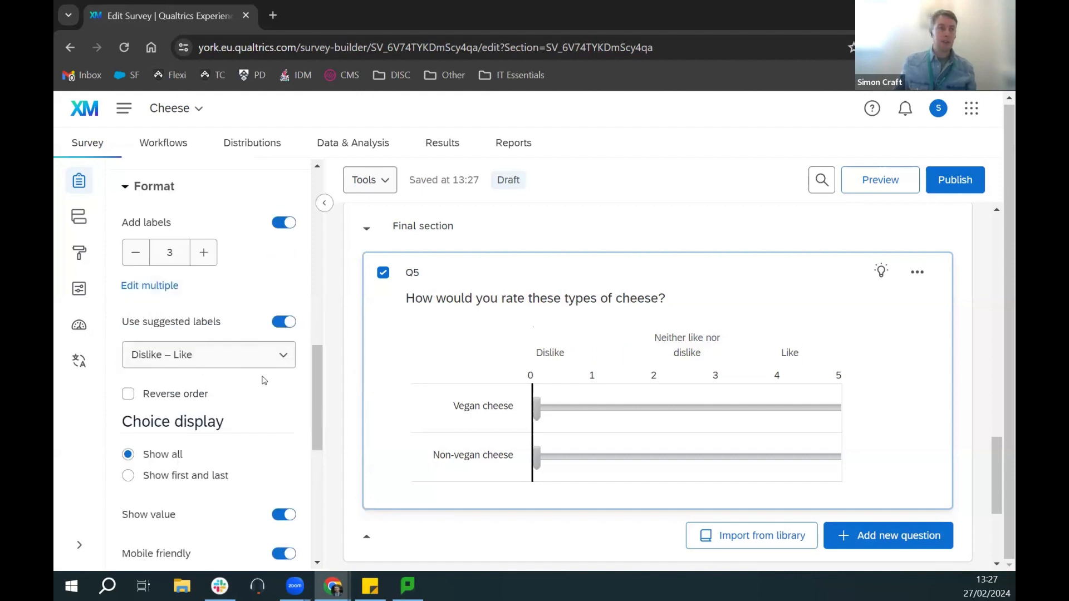
{"action": "scroll", "coordinate": [250, 376], "scroll_direction": "down", "scroll_amount": 8}
{"action": "scroll", "coordinate": [251, 378], "scroll_direction": "up", "scroll_amount": 8}
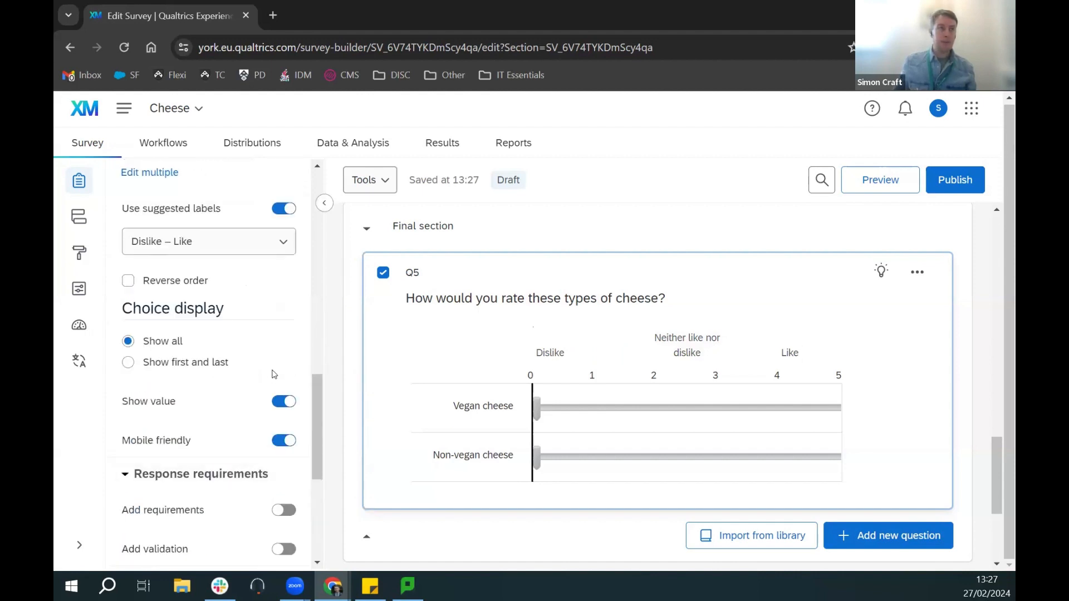
{"action": "scroll", "coordinate": [313, 415], "scroll_direction": "up", "scroll_amount": 8}
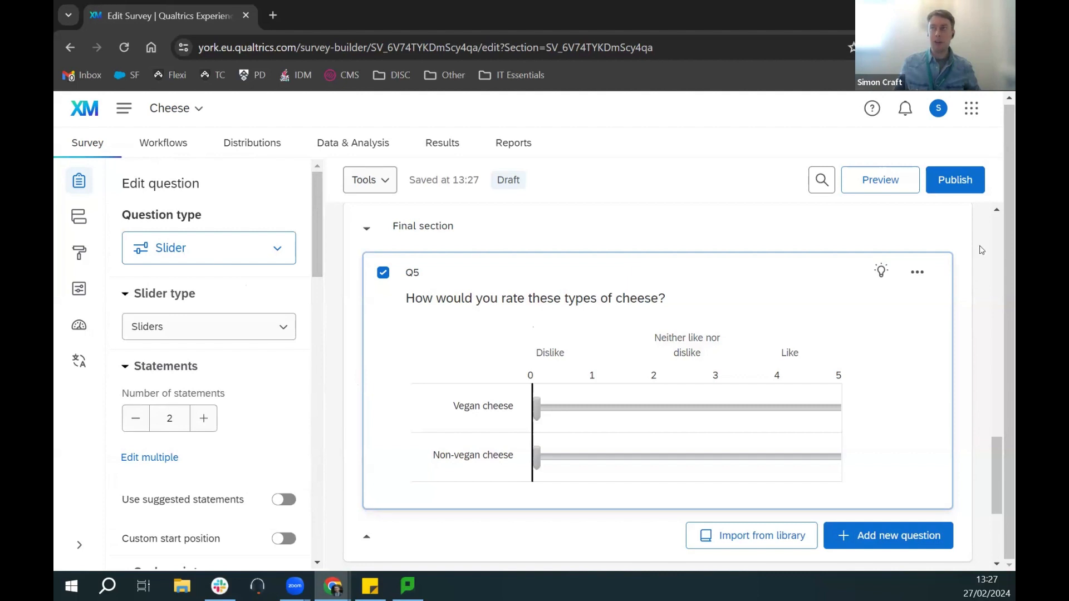
Step: Open a preview of the Cheese survey
{"action": "left_click", "coordinate": [872, 186]}
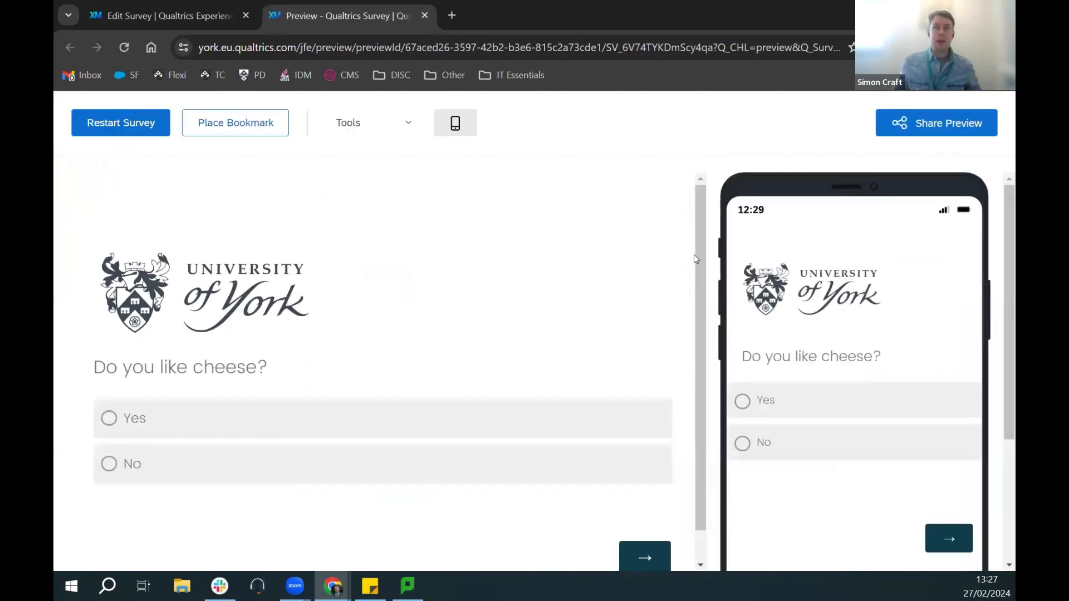
{"action": "left_click_drag", "start_coordinate": [697, 249], "coordinate": [700, 345]}
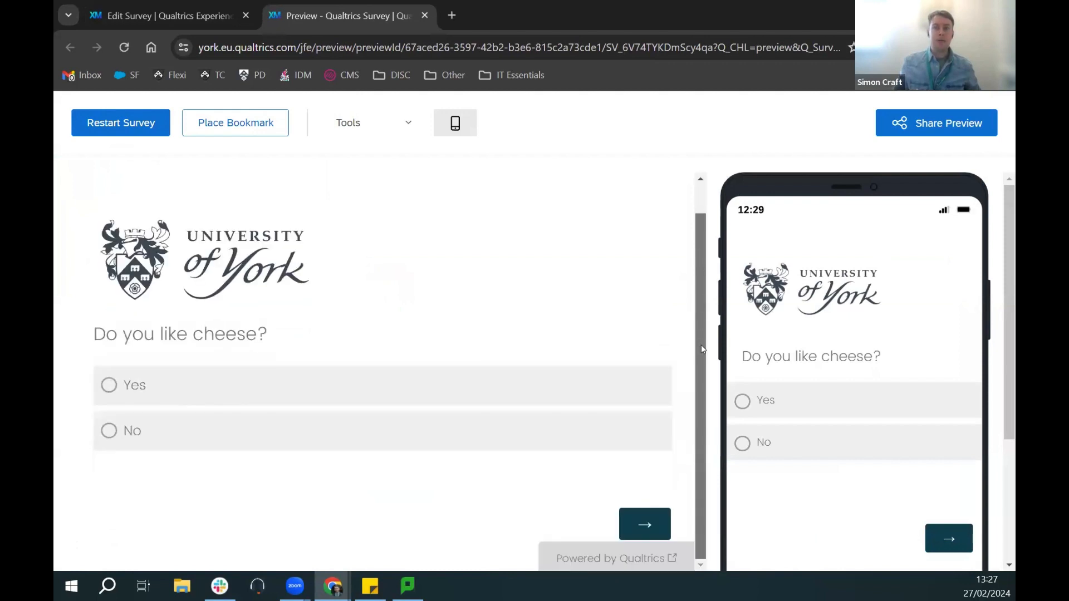
{"action": "mouse_move", "coordinate": [1002, 371]}
{"action": "left_mouse_down"}
{"action": "mouse_move", "coordinate": [1001, 473]}
{"action": "mouse_move", "coordinate": [1002, 370]}
{"action": "left_mouse_up"}
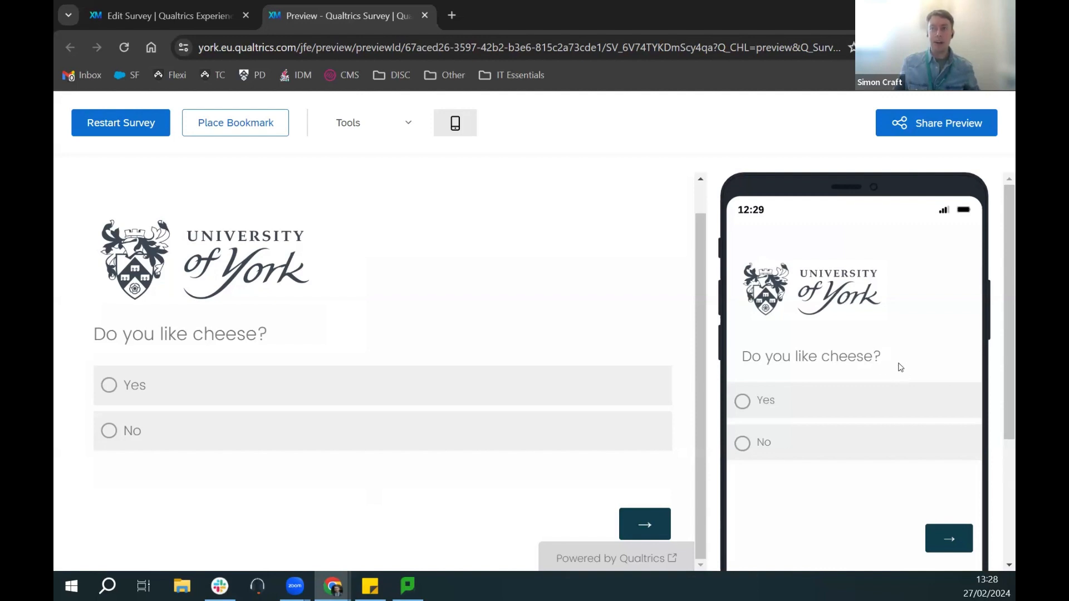
{"action": "scroll", "coordinate": [897, 365], "scroll_direction": "down", "scroll_amount": 2}
{"action": "scroll", "coordinate": [897, 365], "scroll_direction": "up", "scroll_amount": 2}
Step: Answer No to 'Do you like cheese?' and advance to the favourite-cheese page
{"action": "left_click", "coordinate": [133, 441]}
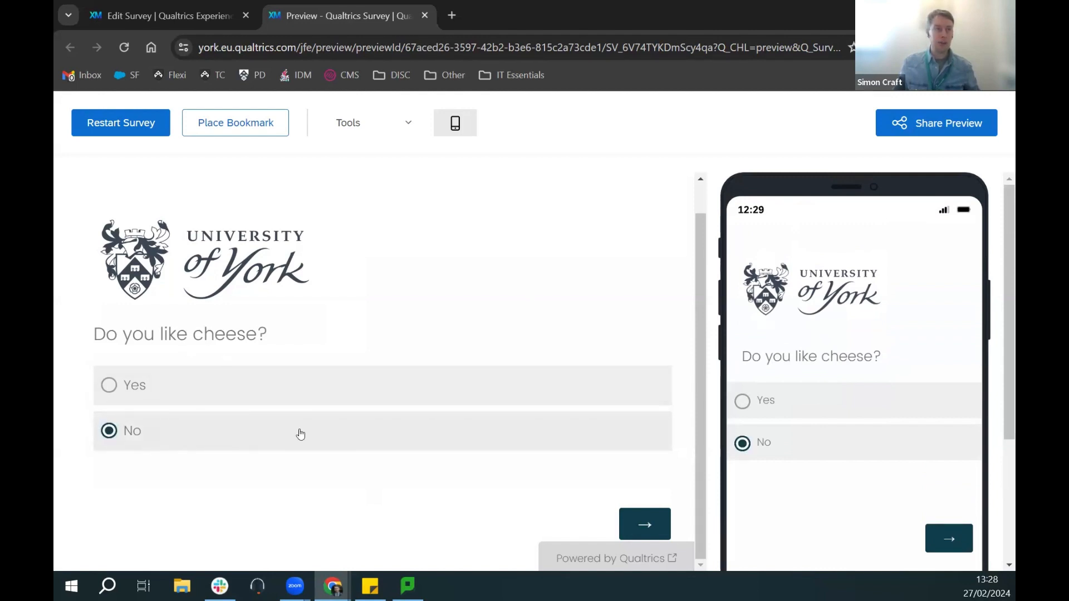
{"action": "left_click", "coordinate": [643, 527]}
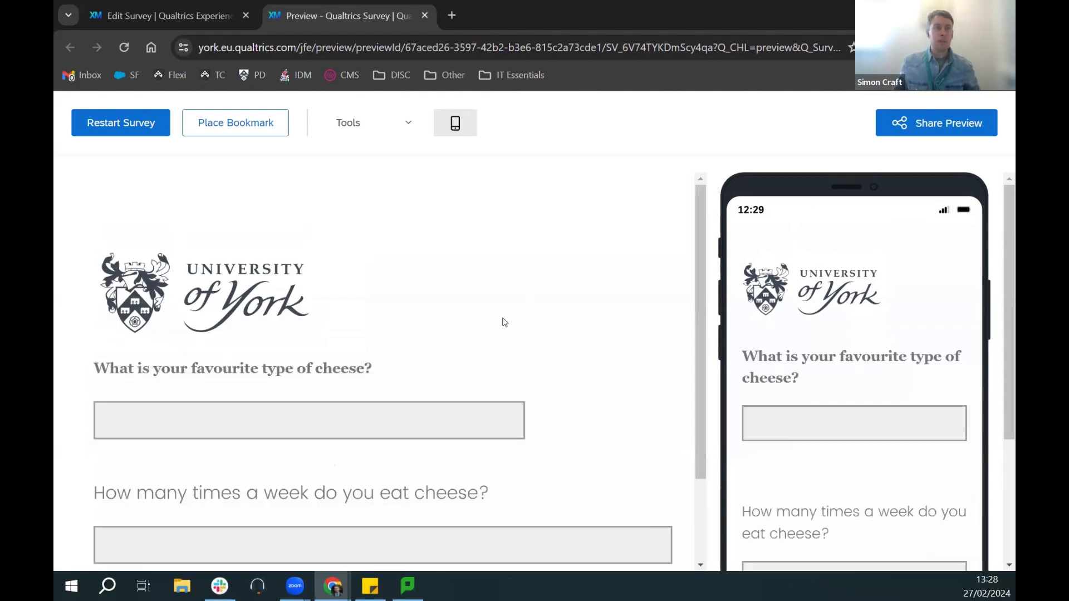
{"action": "scroll", "coordinate": [499, 386], "scroll_direction": "down", "scroll_amount": 1}
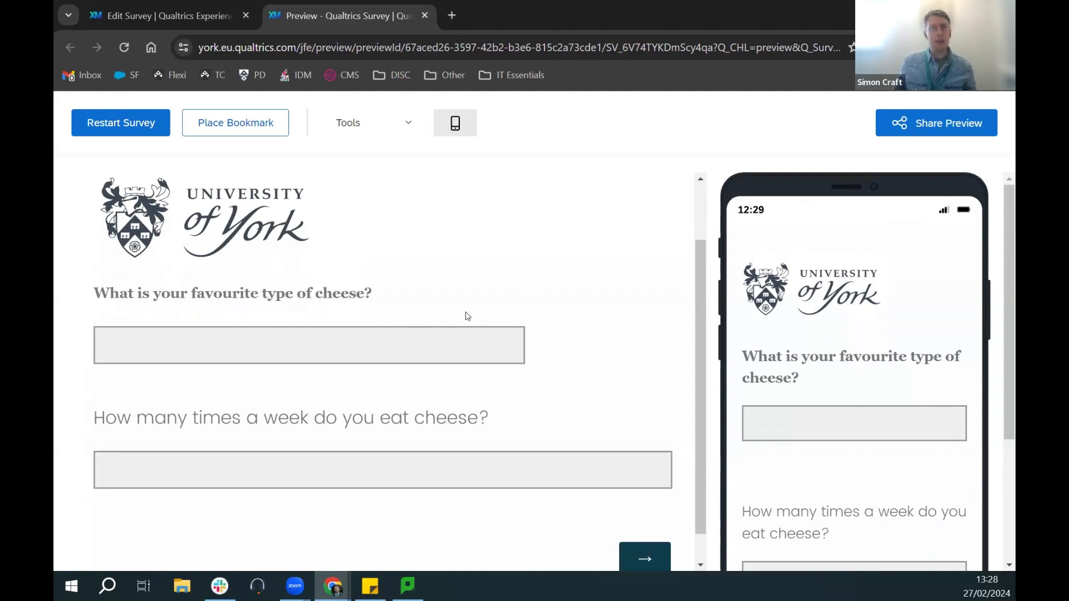
{"action": "scroll", "coordinate": [499, 310], "scroll_direction": "up", "scroll_amount": 1}
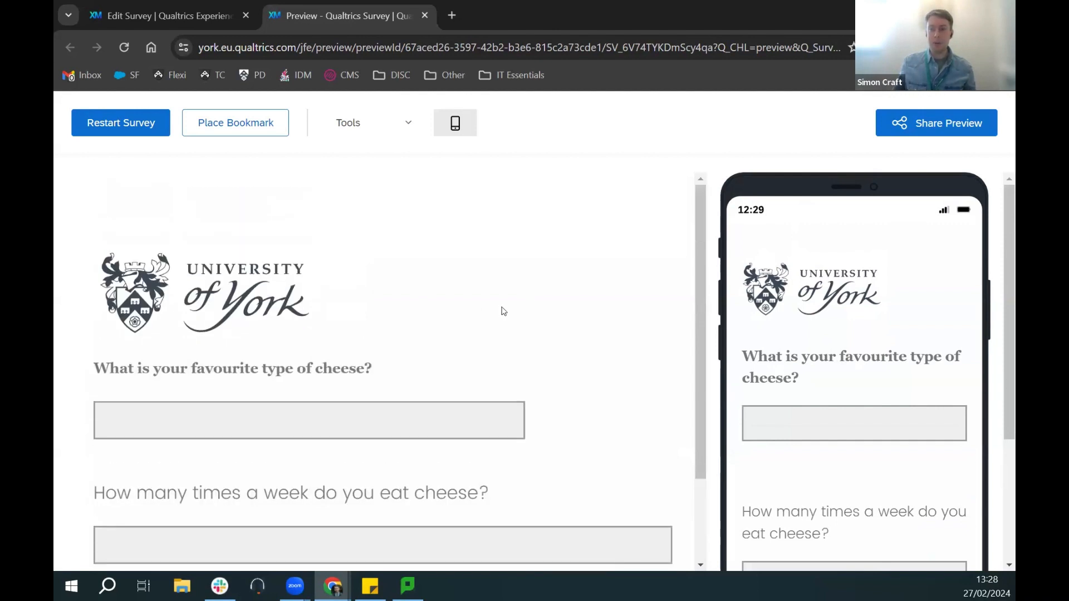
Step: Close the preview, open Survey flow, and dismiss the analytics consent prompt
{"action": "left_click", "coordinate": [426, 17]}
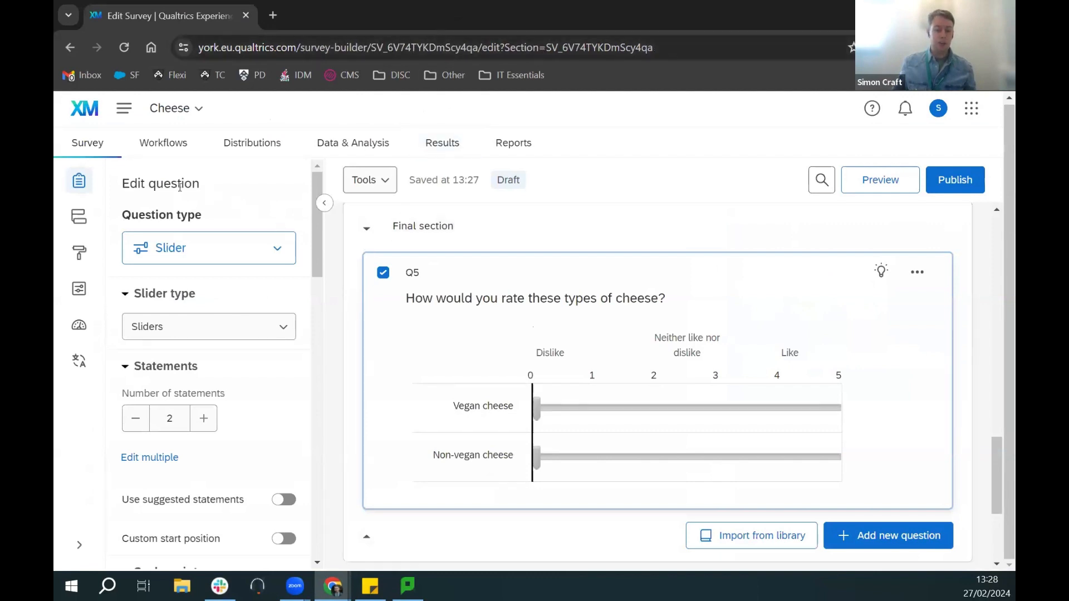
{"action": "left_click", "coordinate": [80, 220]}
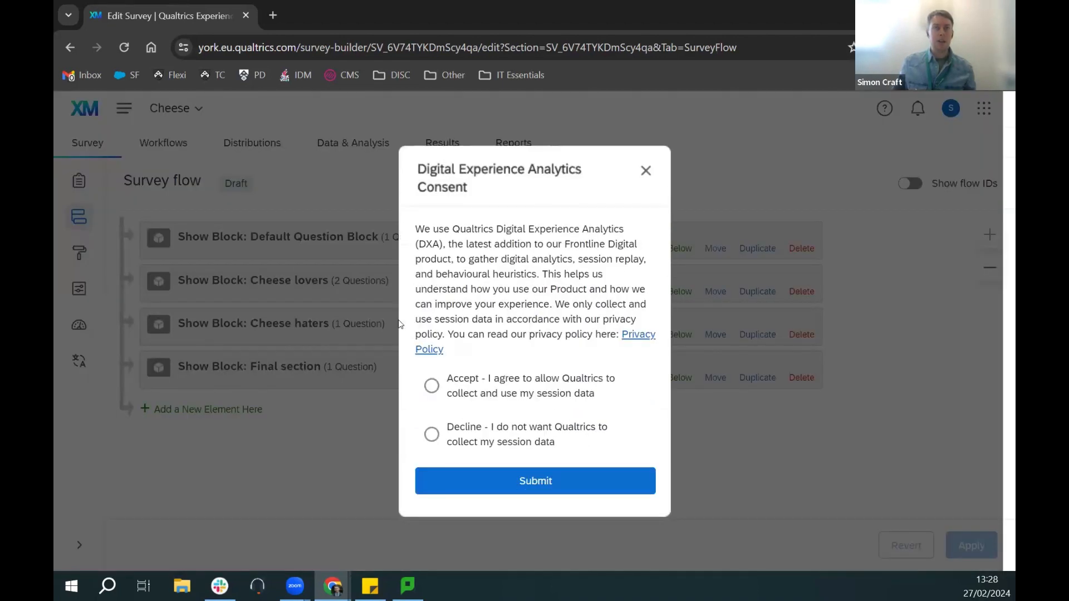
{"action": "left_click", "coordinate": [646, 172]}
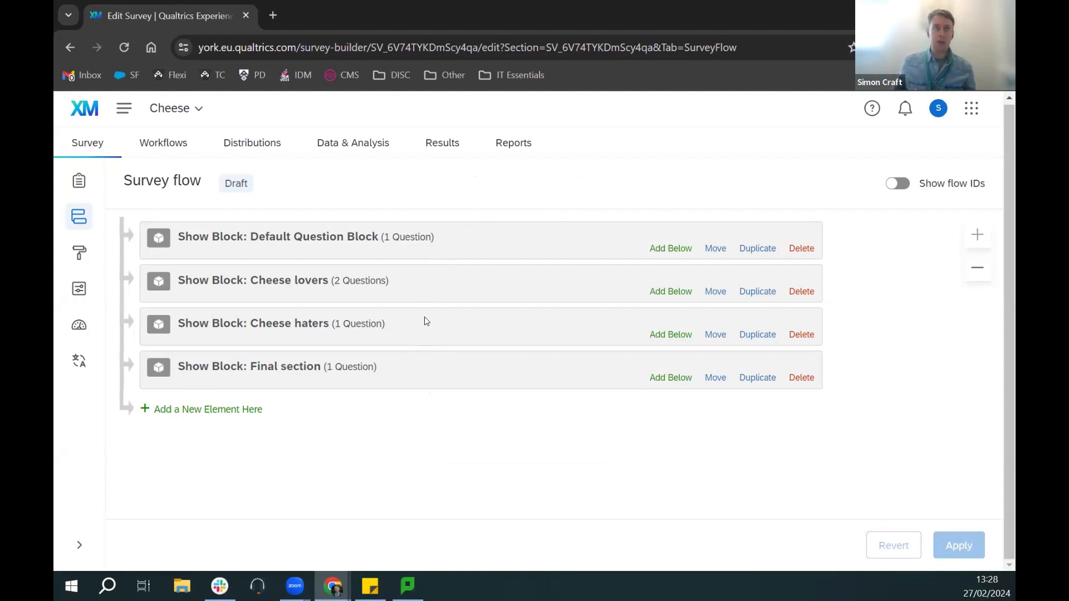
Step: Add a Branch below the Default Question Block and start adding its condition
{"action": "left_click", "coordinate": [663, 249]}
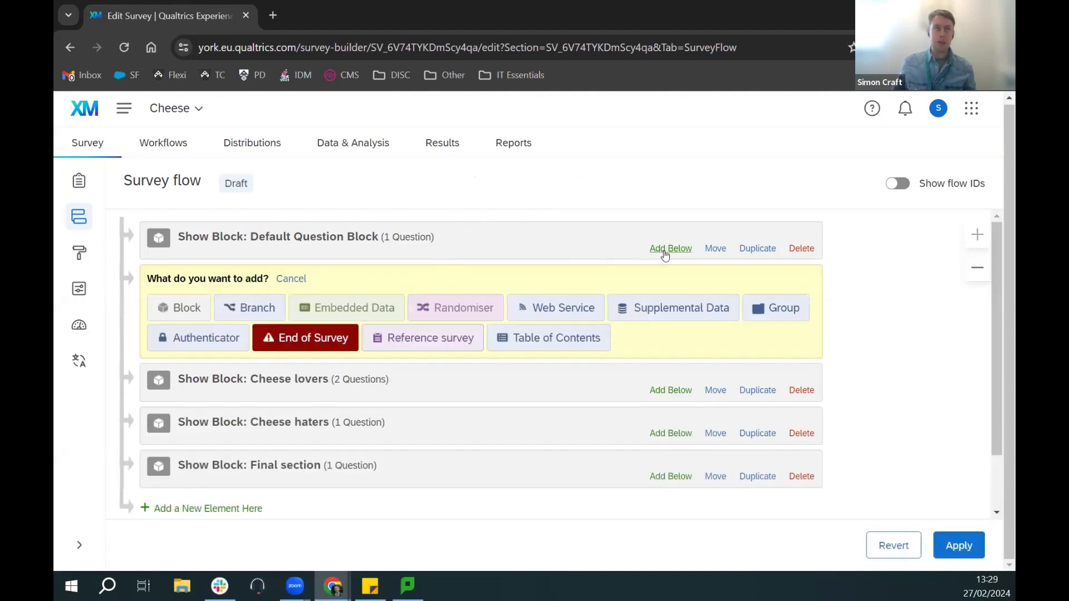
{"action": "left_click", "coordinate": [259, 309]}
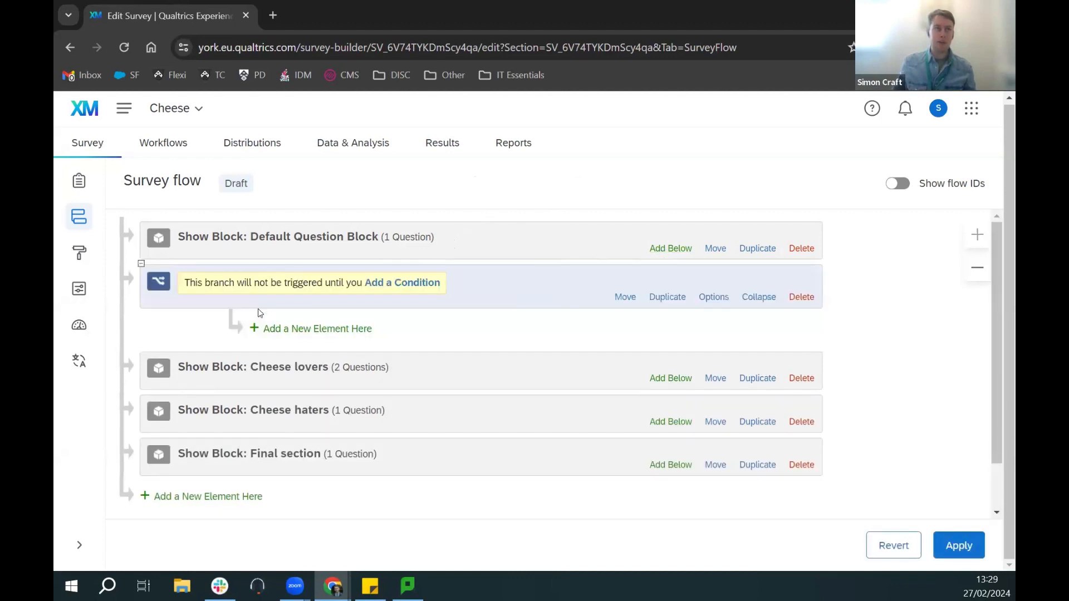
{"action": "left_click", "coordinate": [418, 284]}
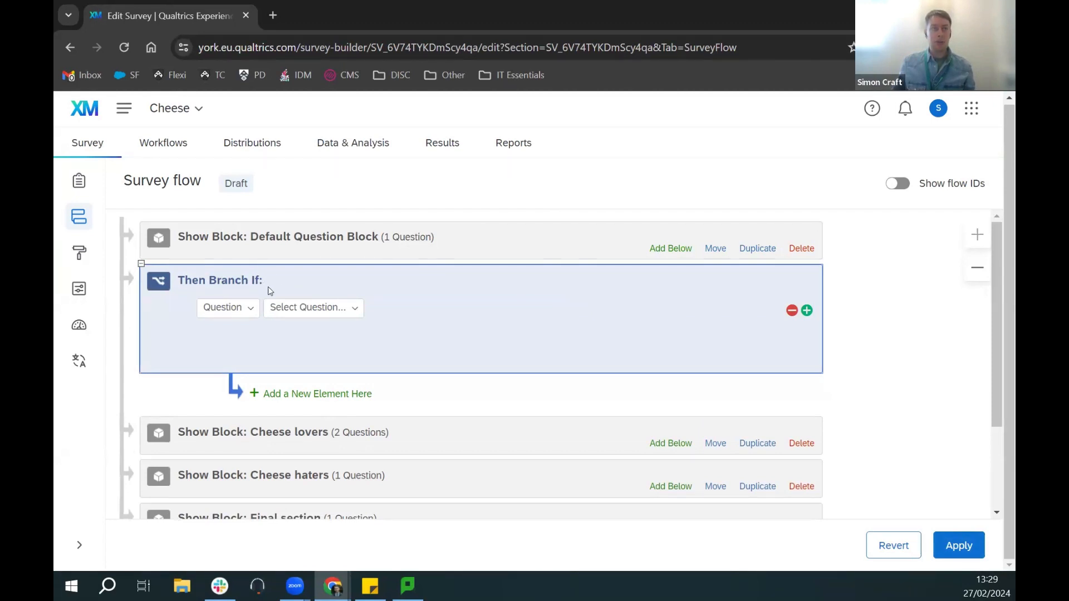
{"action": "left_click", "coordinate": [251, 310]}
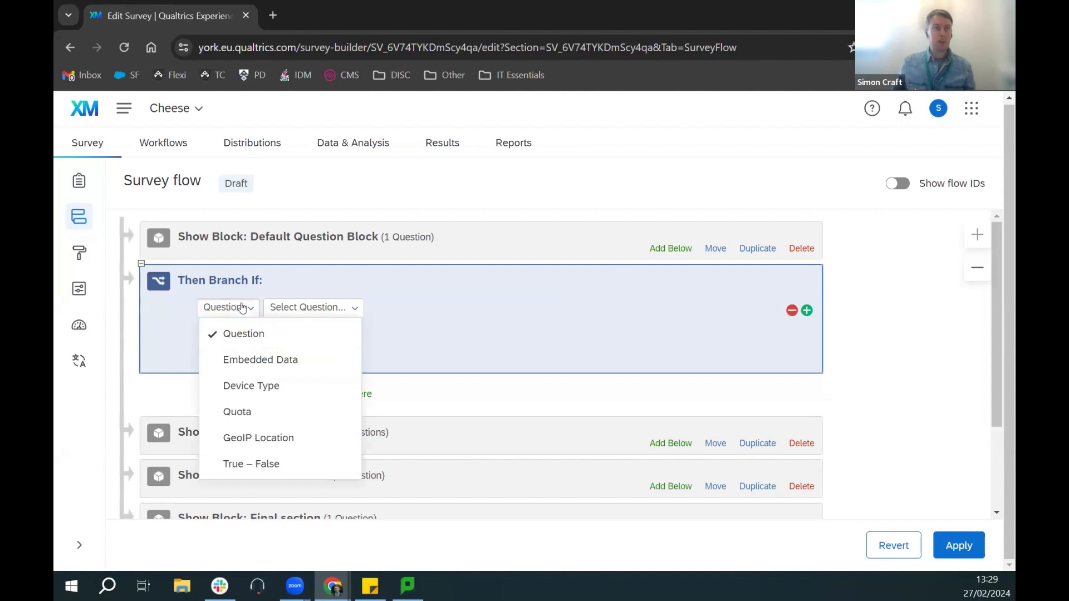
Step: Set the branch condition to Q1 'Do you like cheese?' Yes Is Selected and nest Cheese lovers inside it
{"action": "left_click", "coordinate": [324, 308]}
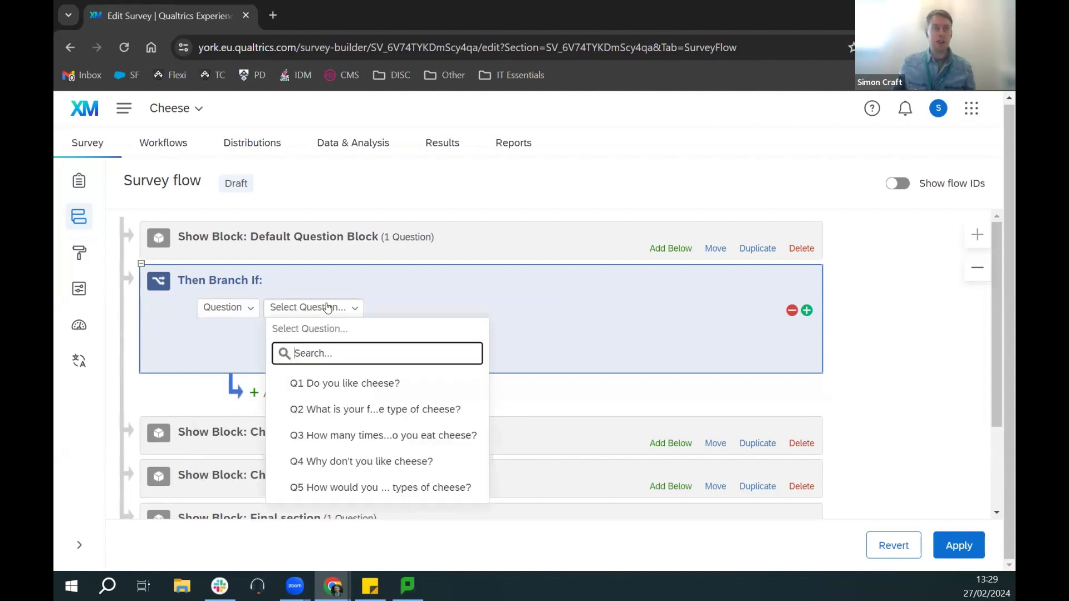
{"action": "left_click", "coordinate": [348, 387]}
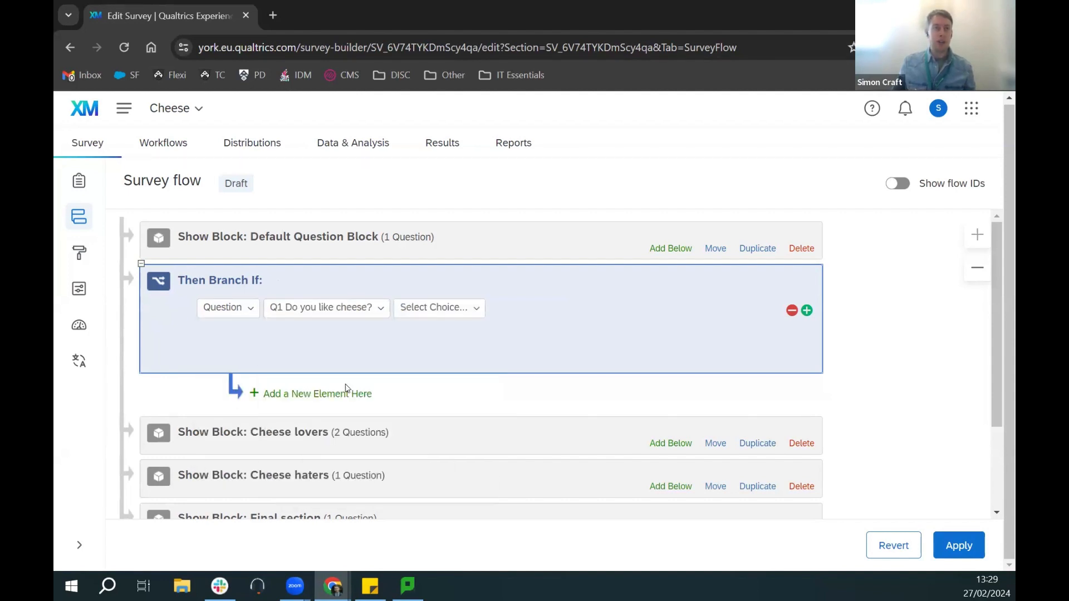
{"action": "left_click", "coordinate": [449, 316]}
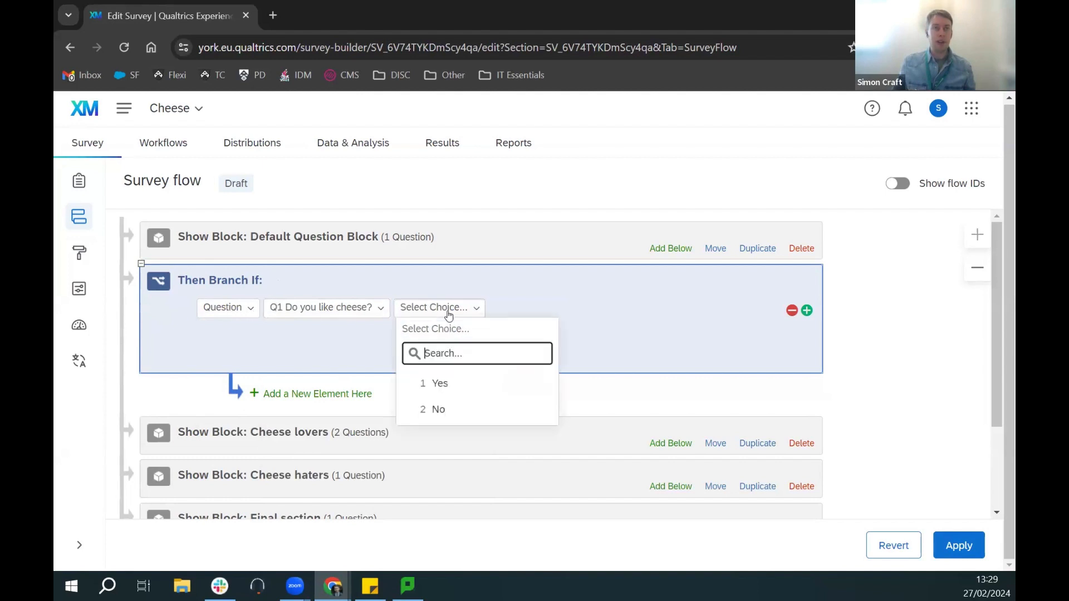
{"action": "left_click", "coordinate": [442, 382]}
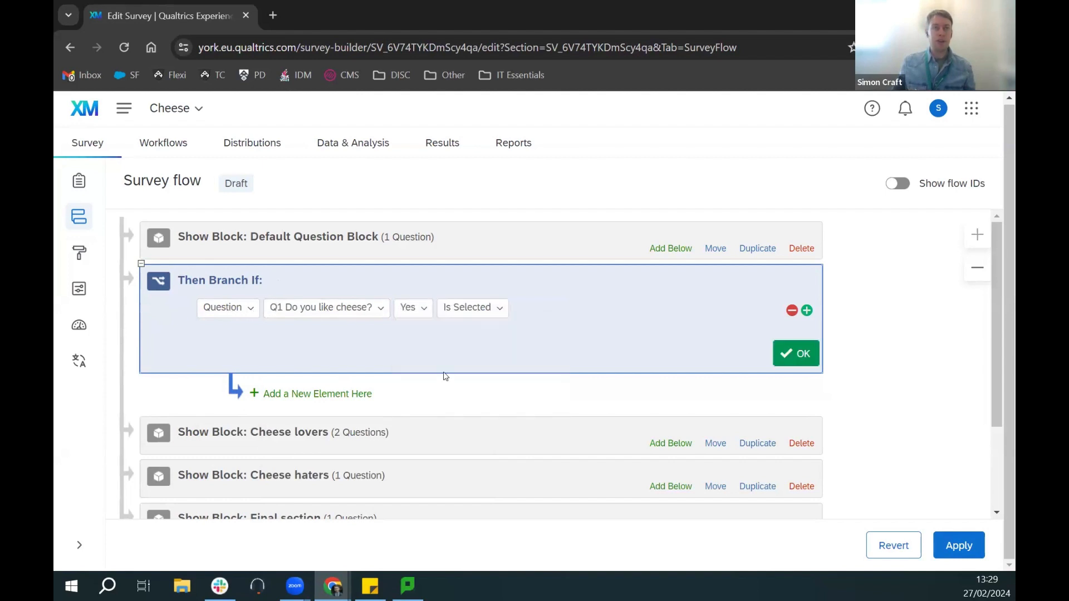
{"action": "left_click", "coordinate": [782, 349]}
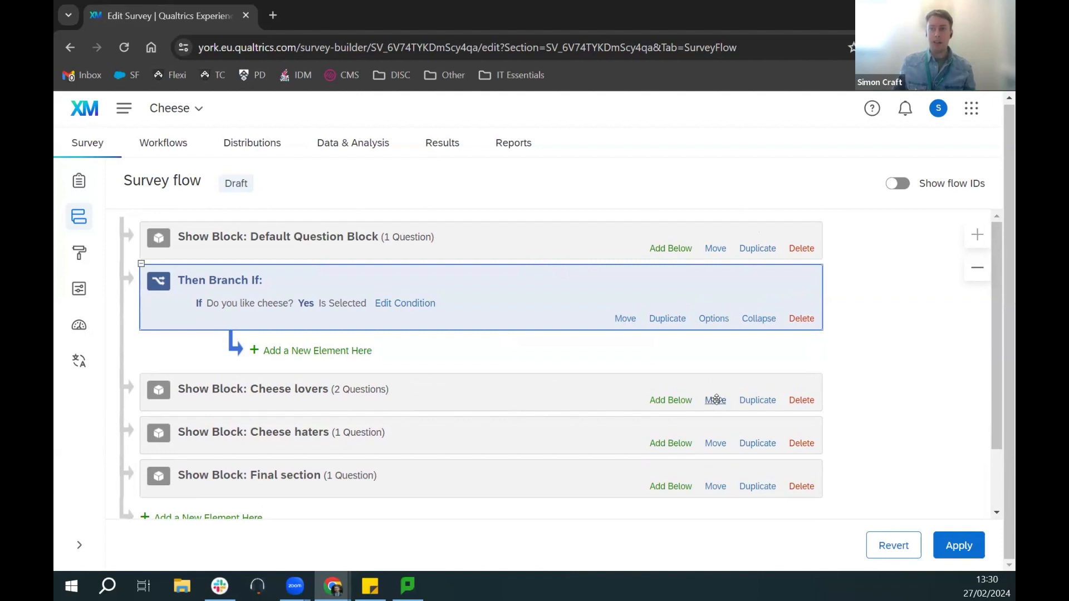
{"action": "left_click_drag", "start_coordinate": [717, 400], "coordinate": [686, 343]}
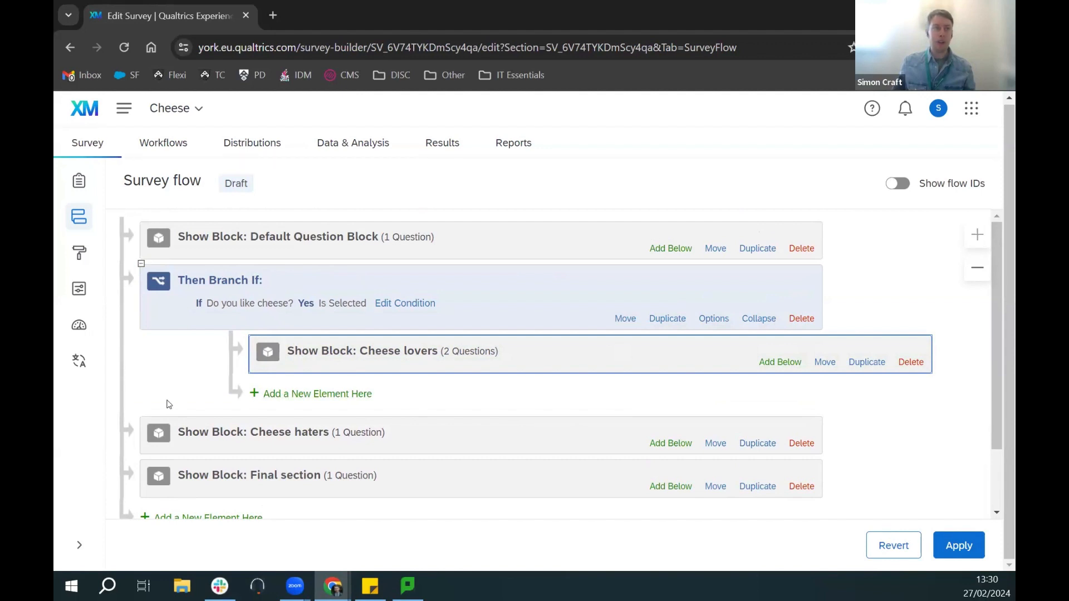
{"action": "scroll", "coordinate": [184, 406], "scroll_direction": "down", "scroll_amount": 2}
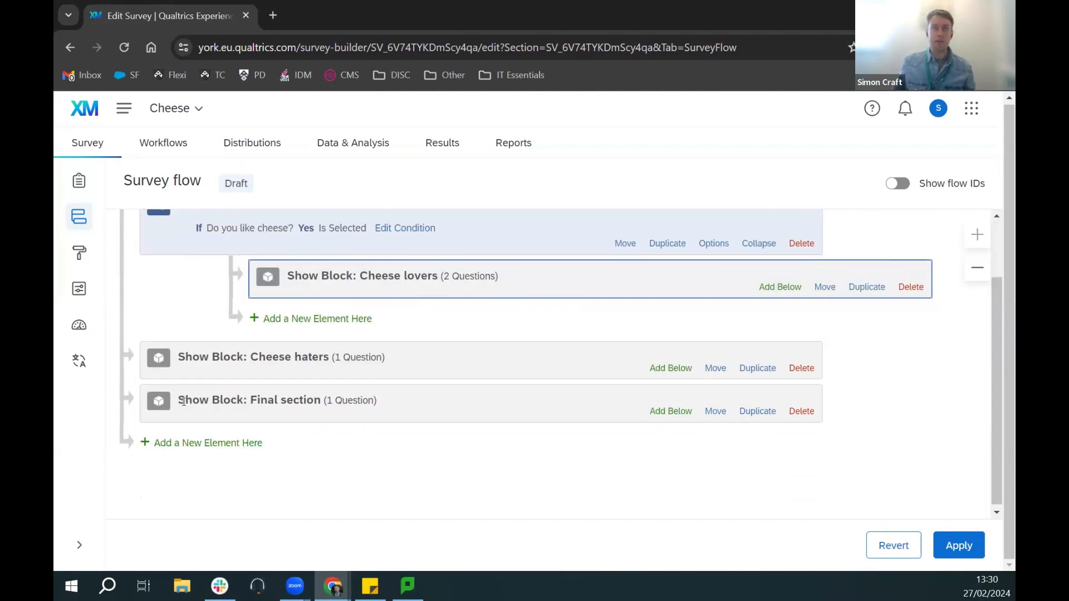
Step: Add a second branch below the first, with condition Q1 'Do you like cheese?' No Is Selected
{"action": "left_click", "coordinate": [204, 443]}
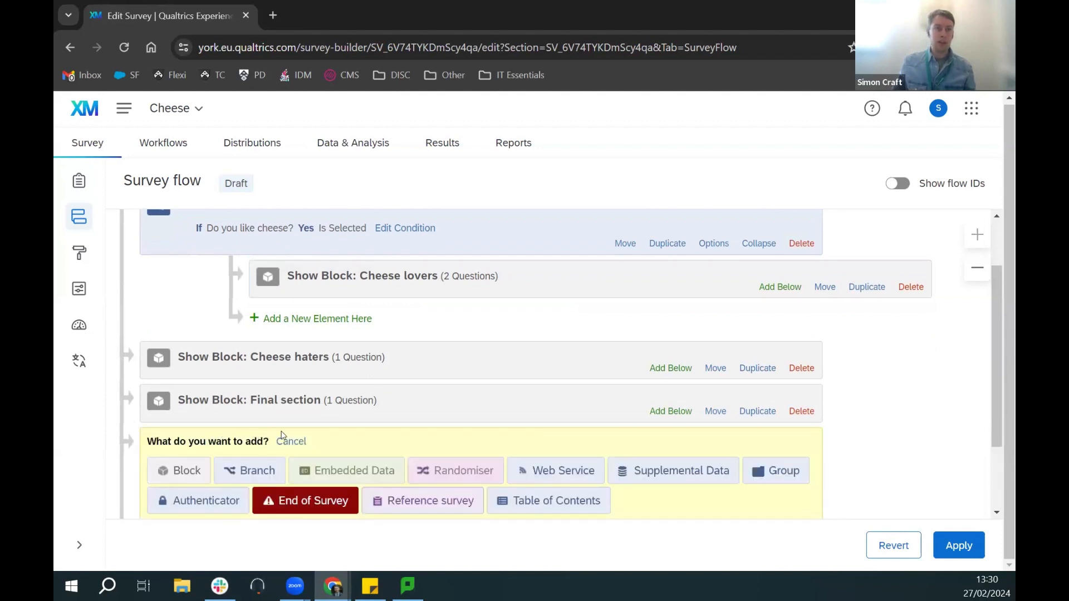
{"action": "left_click", "coordinate": [255, 471]}
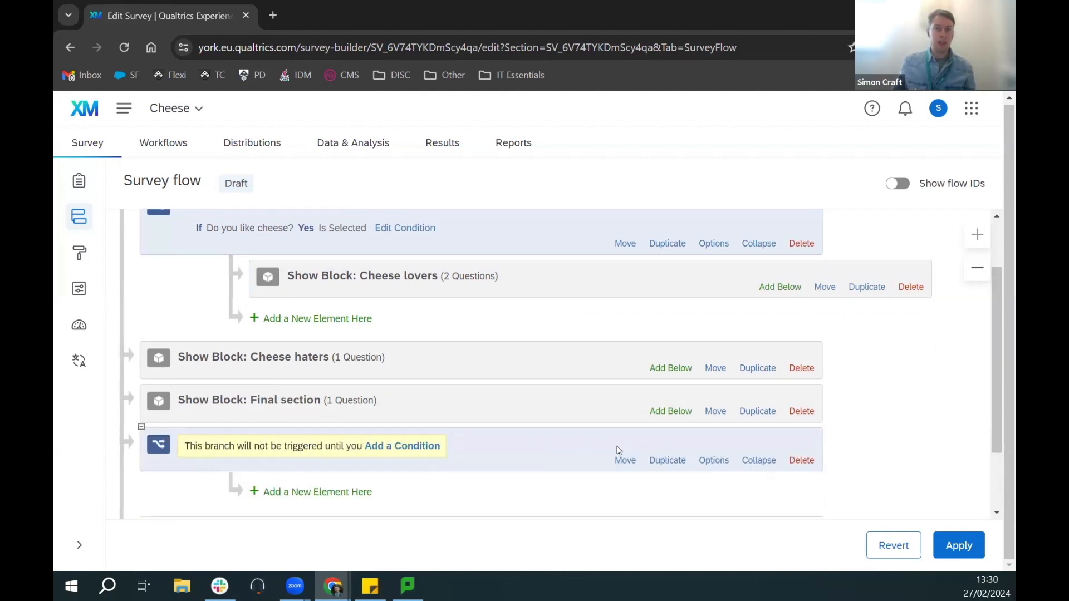
{"action": "left_click_drag", "start_coordinate": [620, 460], "coordinate": [595, 347]}
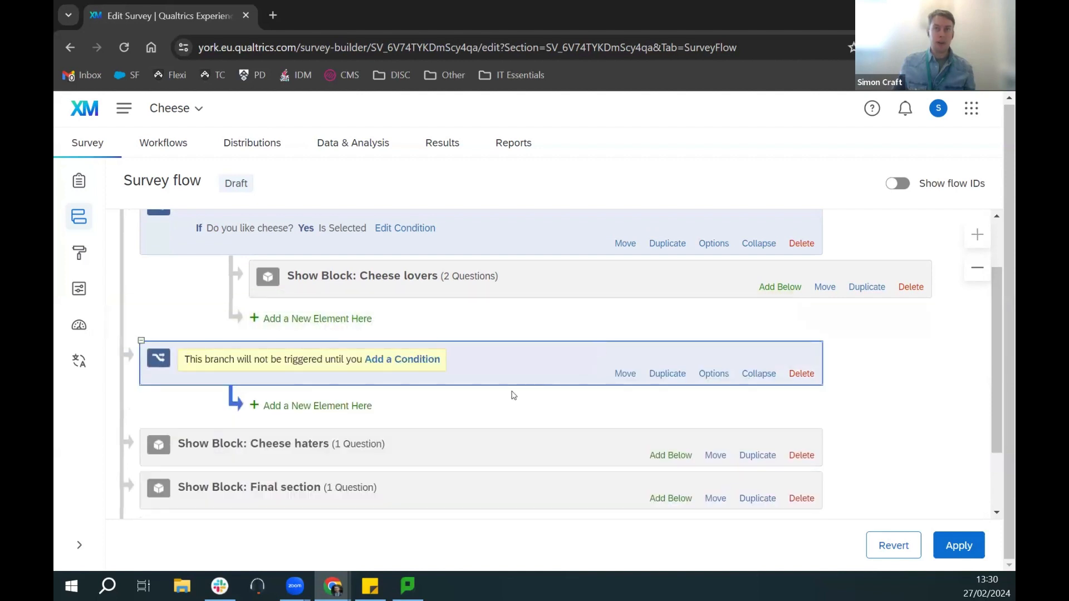
{"action": "left_click", "coordinate": [396, 361]}
{"action": "left_click", "coordinate": [318, 383]}
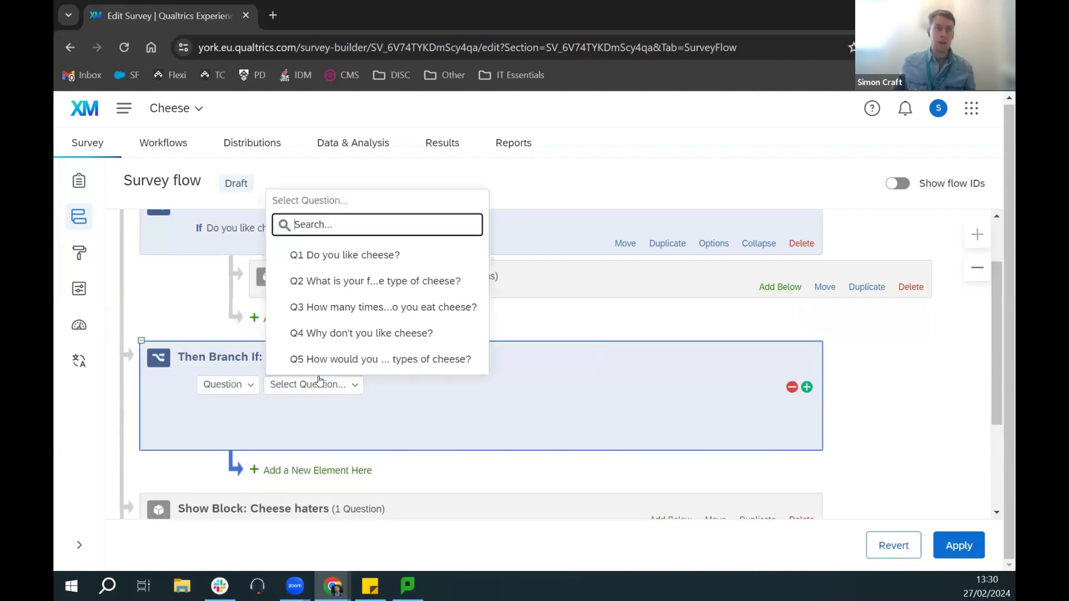
{"action": "left_click", "coordinate": [352, 254]}
{"action": "left_click", "coordinate": [446, 384]}
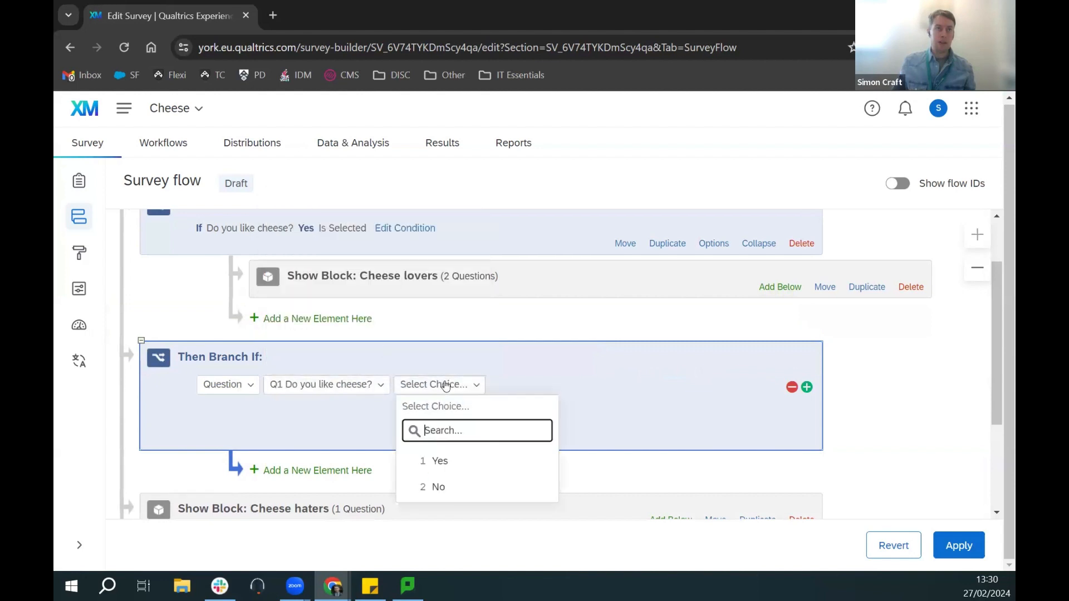
{"action": "left_click", "coordinate": [438, 487]}
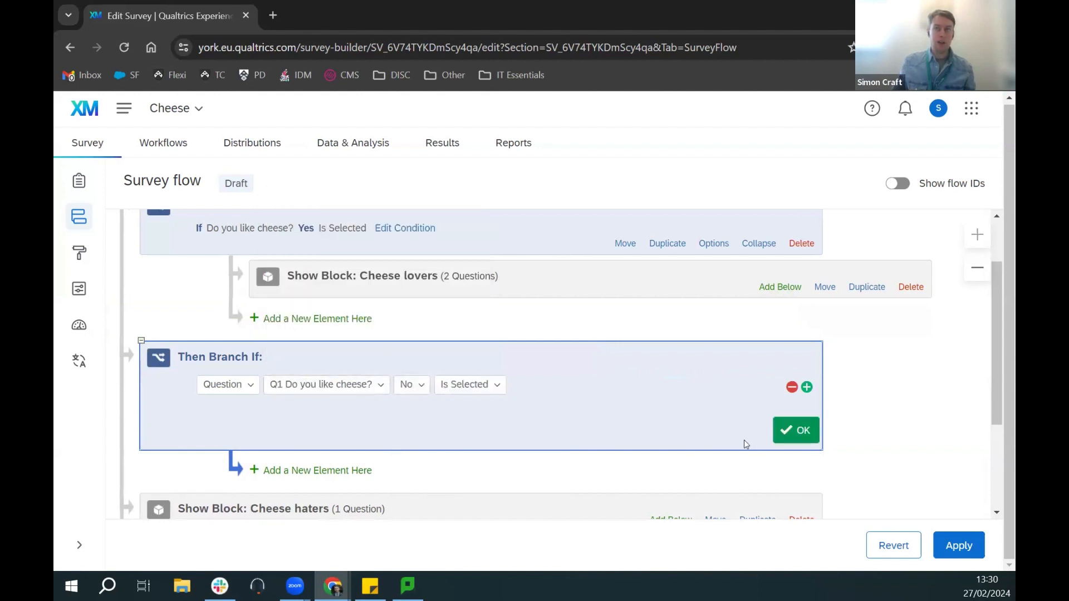
{"action": "left_click", "coordinate": [799, 427]}
Step: Nest the Cheese haters block under the No branch and apply the survey flow
{"action": "scroll", "coordinate": [845, 399], "scroll_direction": "down", "scroll_amount": 1}
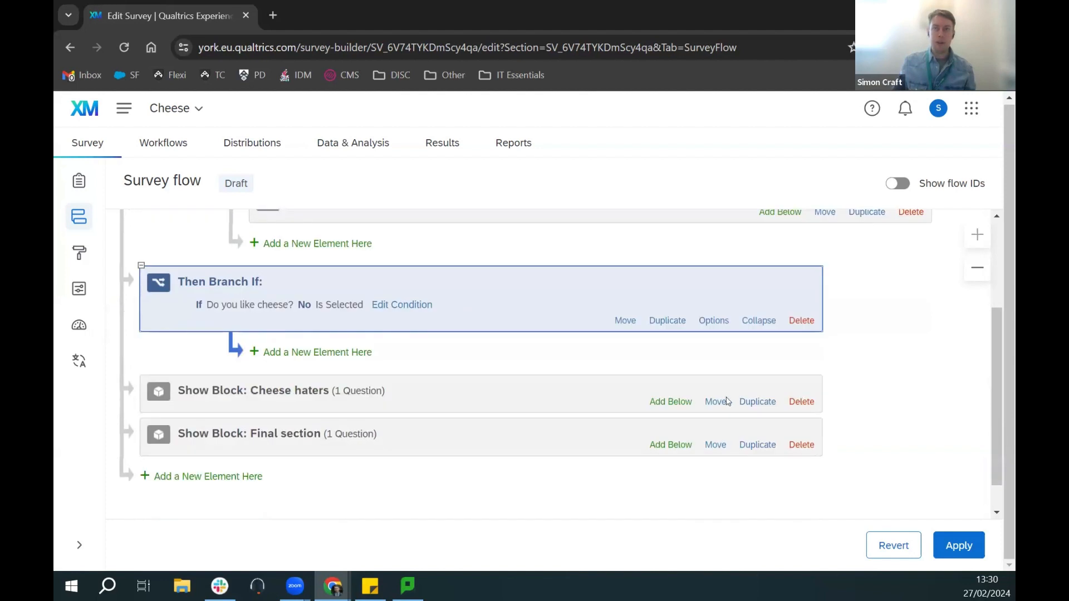
{"action": "left_click_drag", "start_coordinate": [715, 401], "coordinate": [745, 359]}
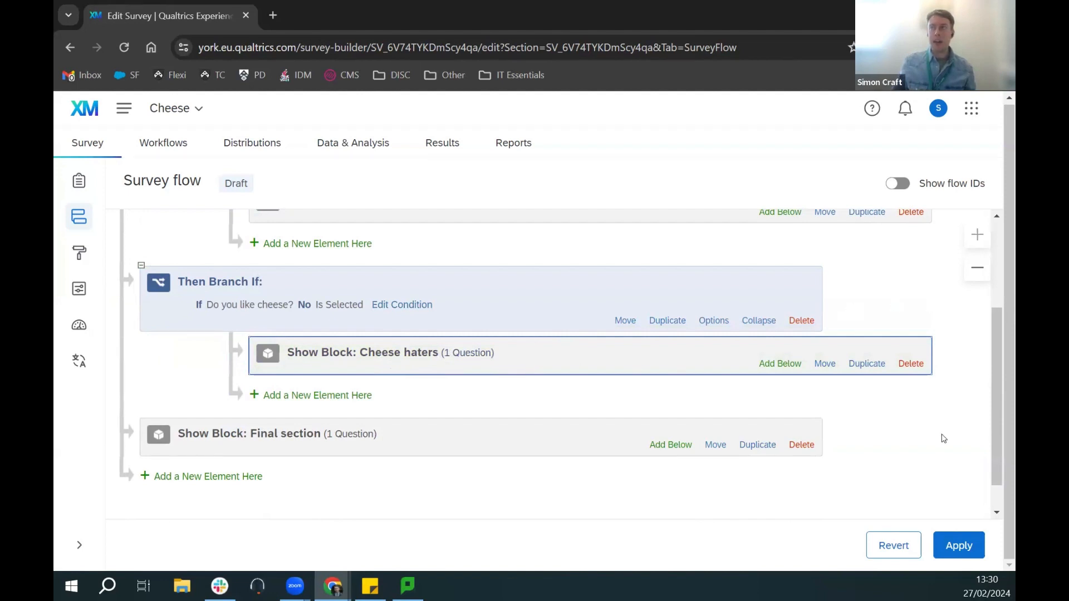
{"action": "left_click", "coordinate": [957, 547]}
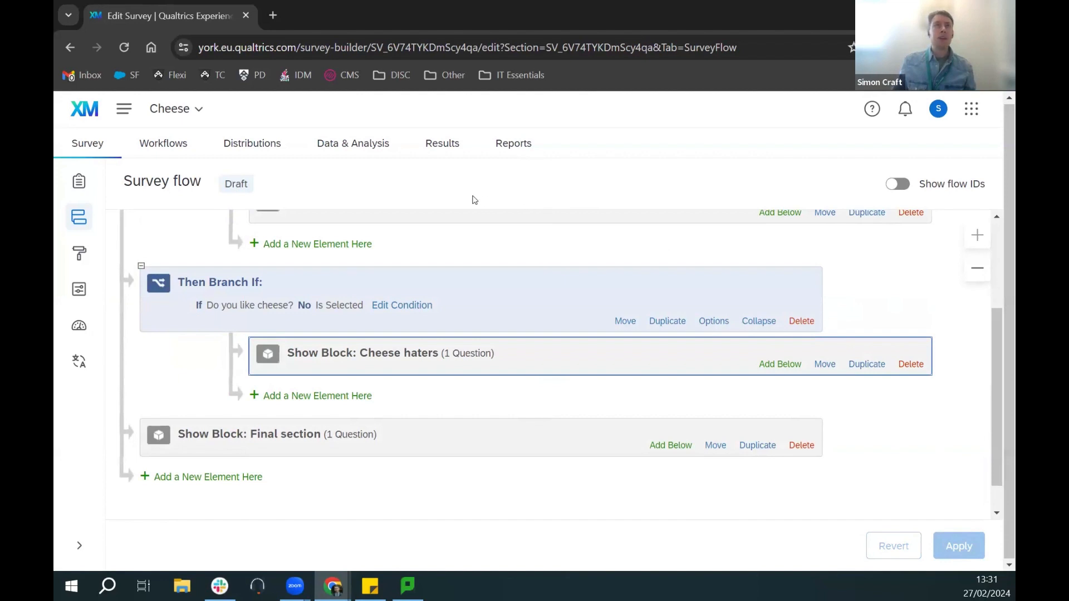
Step: Preview the survey, answer No, and tick Too smelly, Scared of it and Allergic as reasons
{"action": "left_click", "coordinate": [74, 179]}
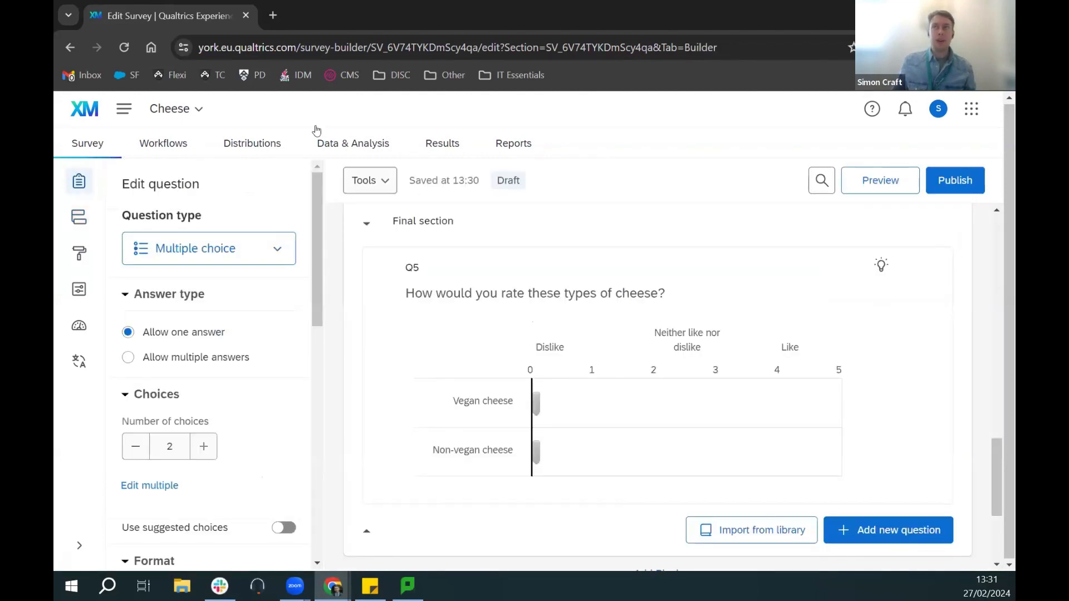
{"action": "left_click", "coordinate": [893, 174]}
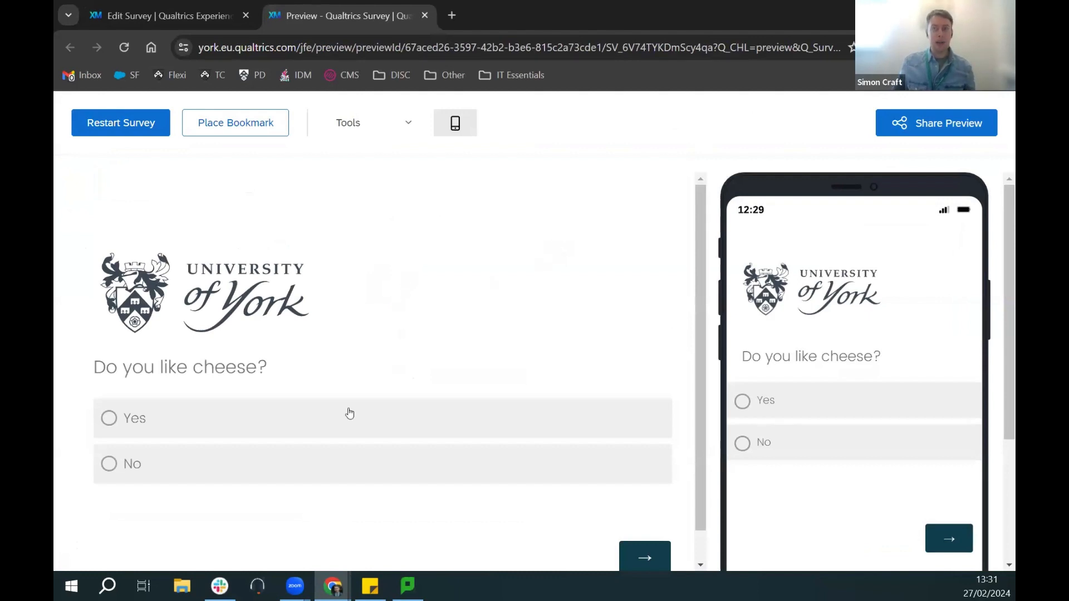
{"action": "left_click", "coordinate": [147, 470]}
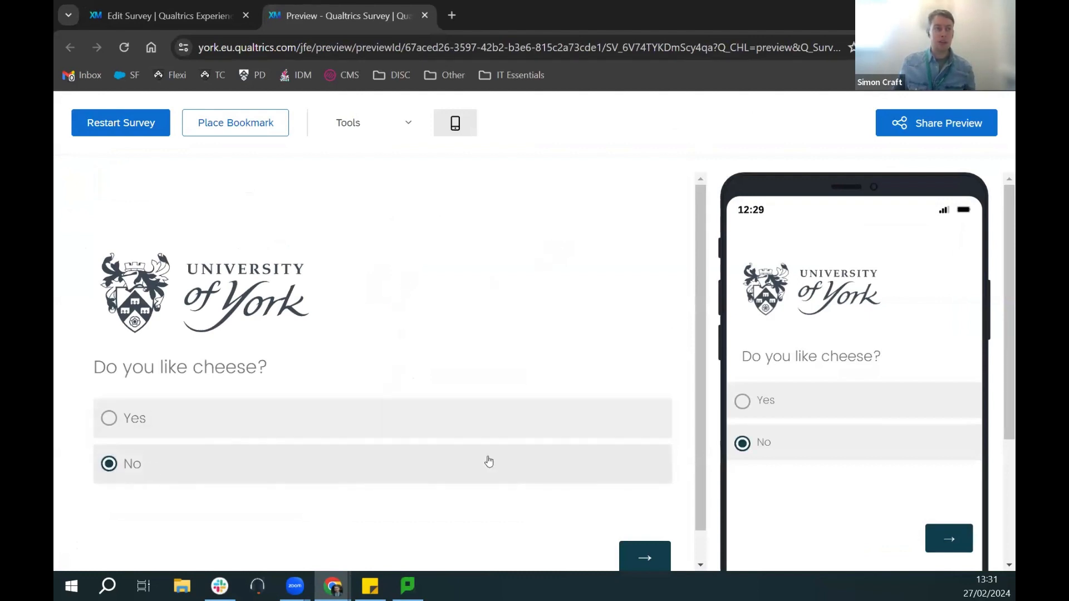
{"action": "left_click", "coordinate": [644, 551]}
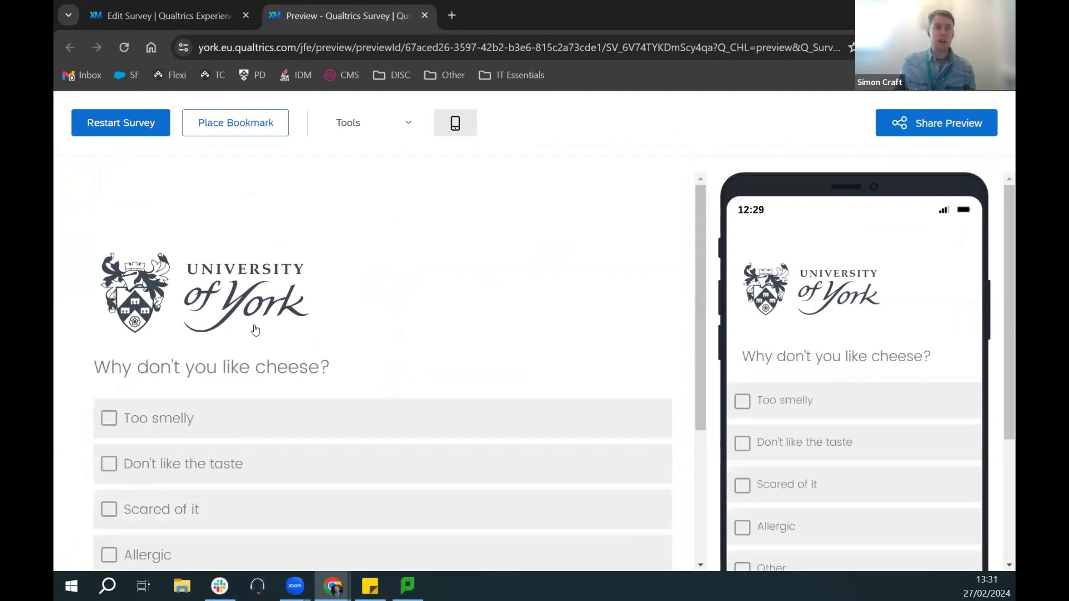
{"action": "scroll", "coordinate": [253, 333], "scroll_direction": "down", "scroll_amount": 4}
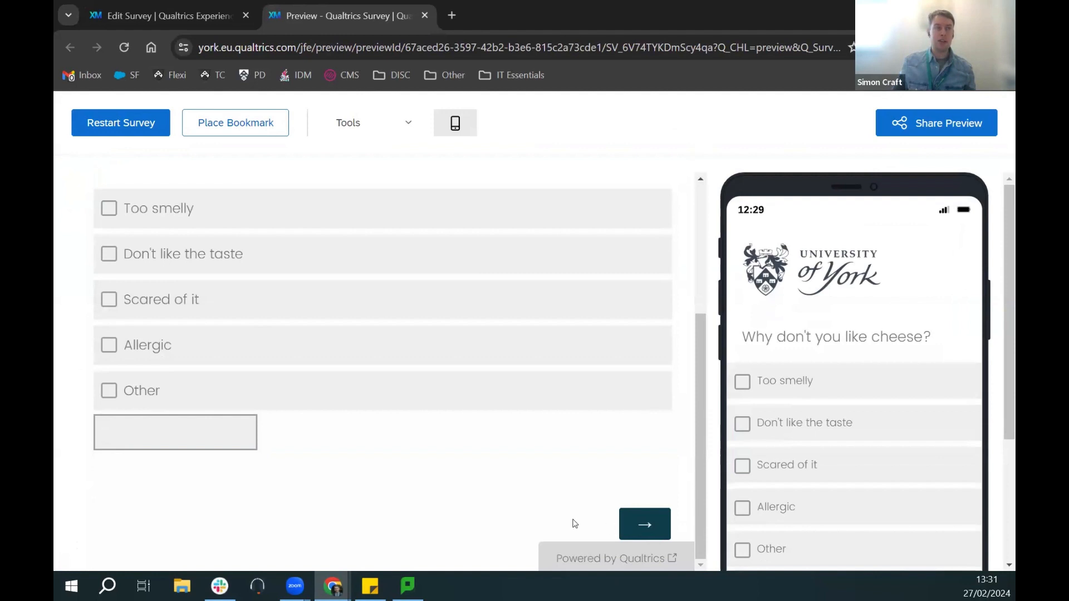
{"action": "left_click", "coordinate": [109, 210]}
{"action": "left_click", "coordinate": [109, 303]}
{"action": "left_click", "coordinate": [109, 348]}
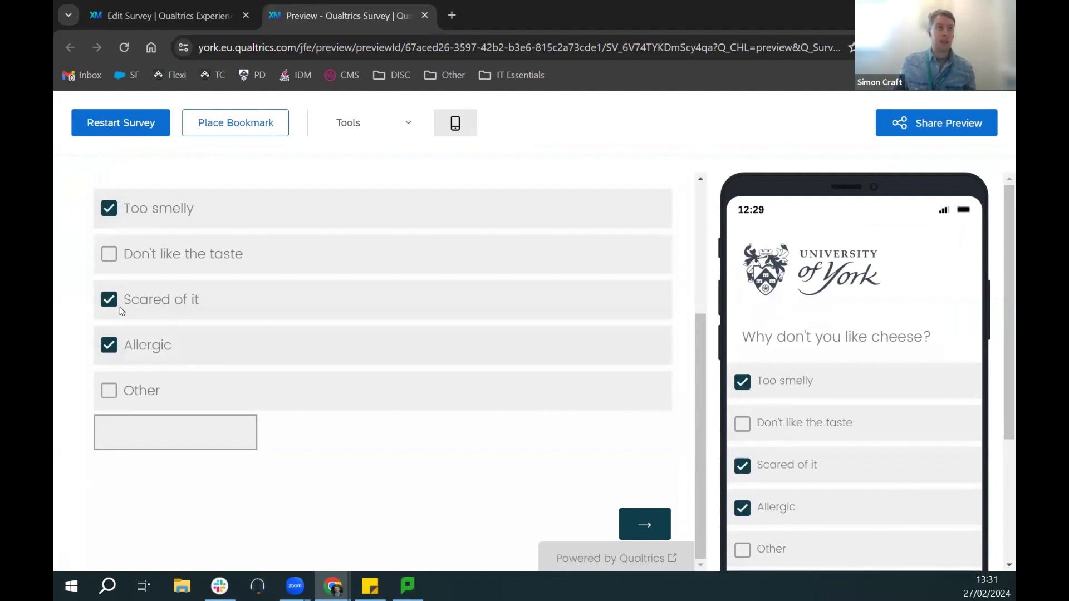
Step: Rate Vegan cheese 3 and Non-vegan cheese 4, then submit the survey
{"action": "left_click", "coordinate": [652, 517]}
{"action": "left_click_drag", "start_coordinate": [104, 502], "coordinate": [440, 494]}
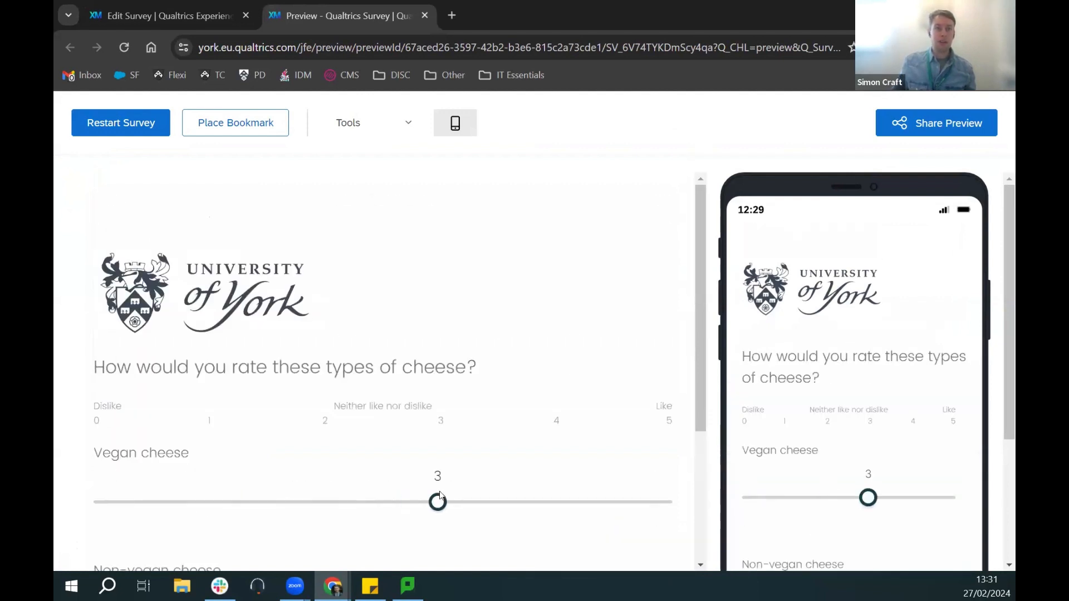
{"action": "scroll", "coordinate": [563, 421], "scroll_direction": "down", "scroll_amount": 4}
{"action": "left_click_drag", "start_coordinate": [98, 412], "coordinate": [558, 433]}
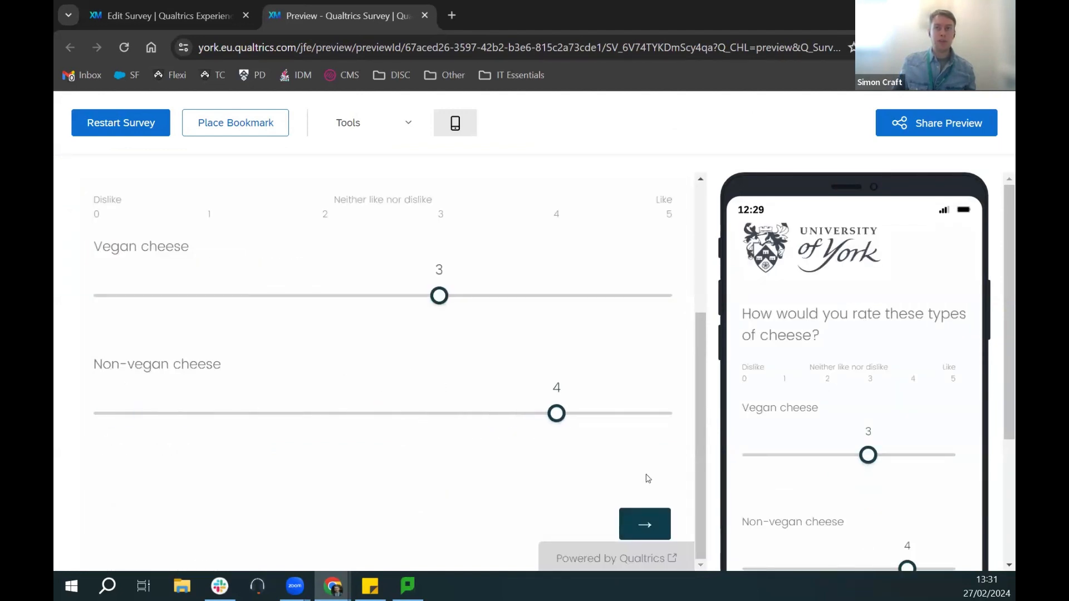
{"action": "left_click", "coordinate": [661, 527]}
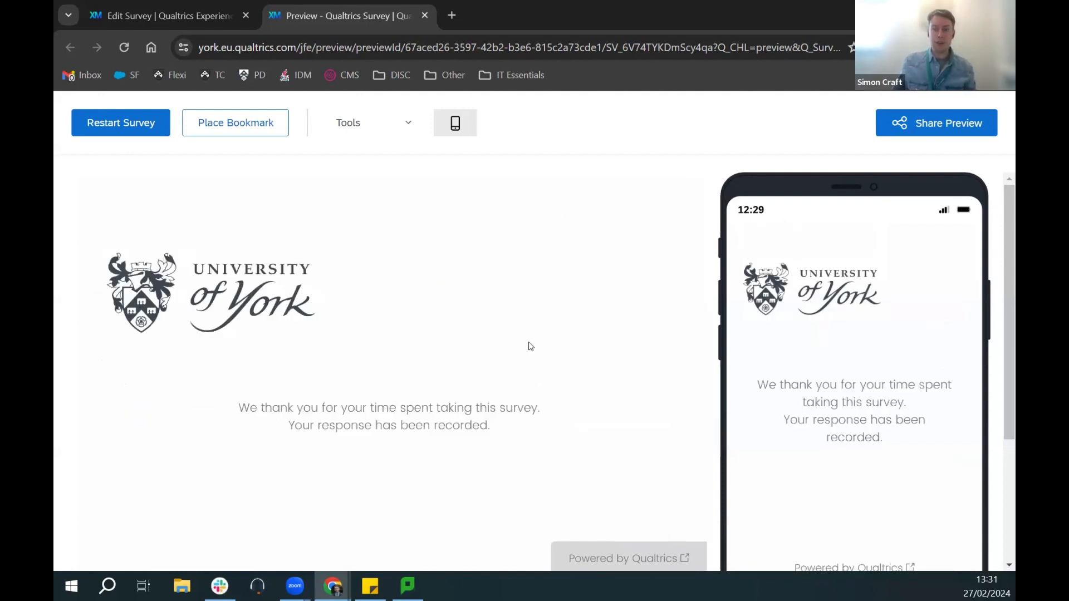
Step: Restart the preview, answer Yes, enter Cheddar as favourite cheese and continue to the rating page
{"action": "left_click", "coordinate": [114, 122]}
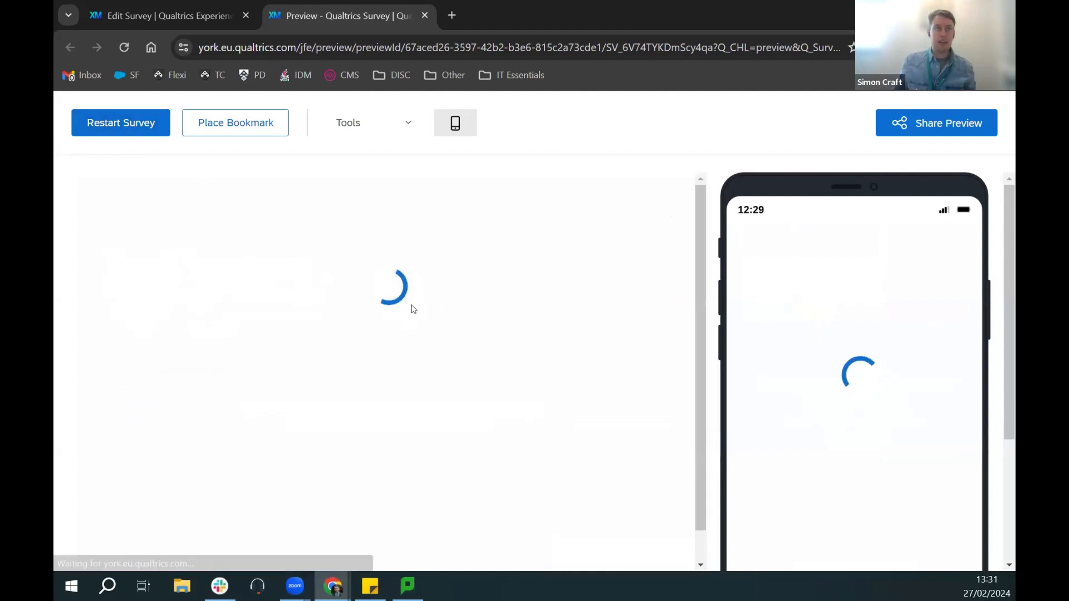
{"action": "left_click", "coordinate": [160, 427]}
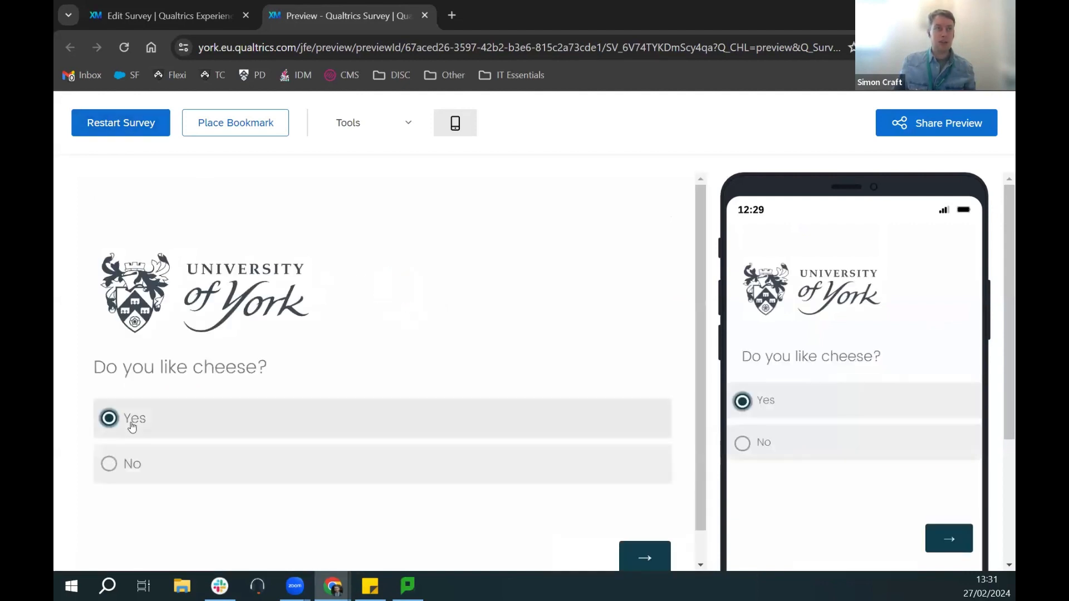
{"action": "left_click", "coordinate": [663, 554]}
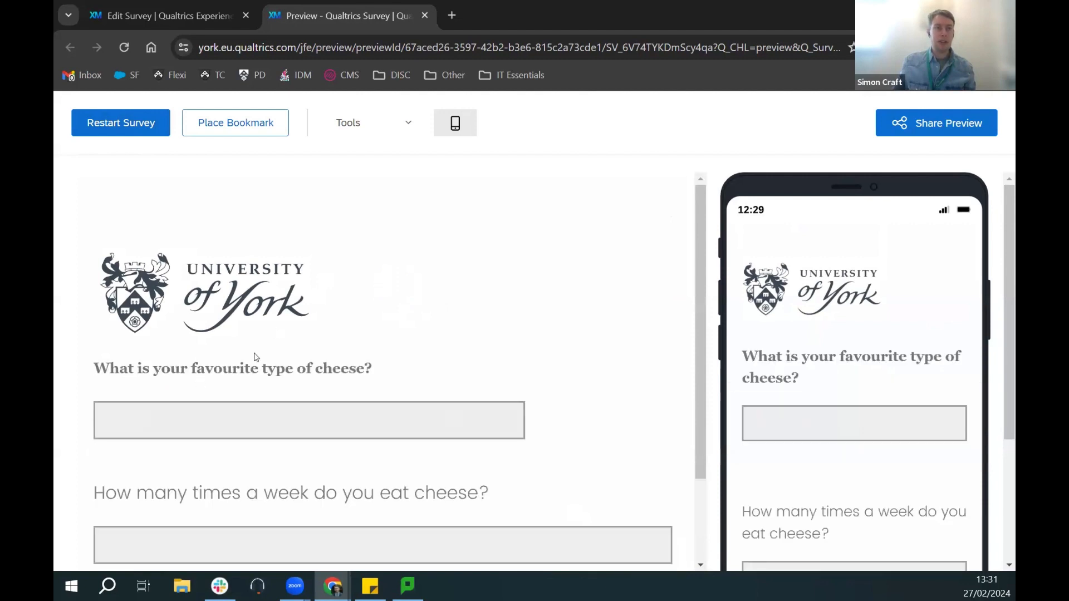
{"action": "scroll", "coordinate": [264, 323], "scroll_direction": "down", "scroll_amount": 2}
{"action": "left_click", "coordinate": [260, 307]}
{"action": "type", "text": "Cheddar"}
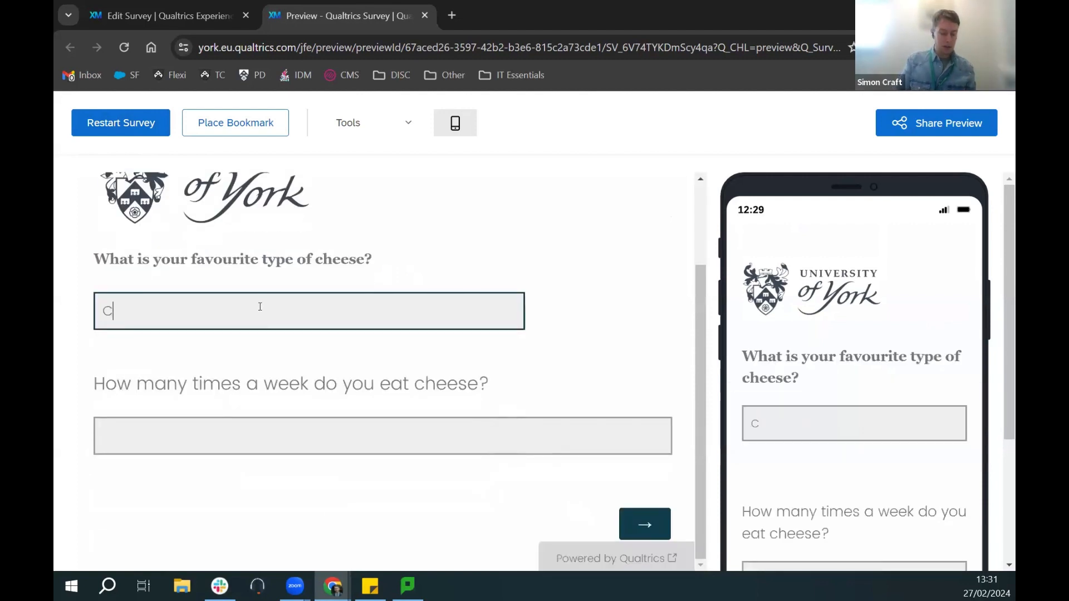
{"action": "left_click", "coordinate": [233, 442]}
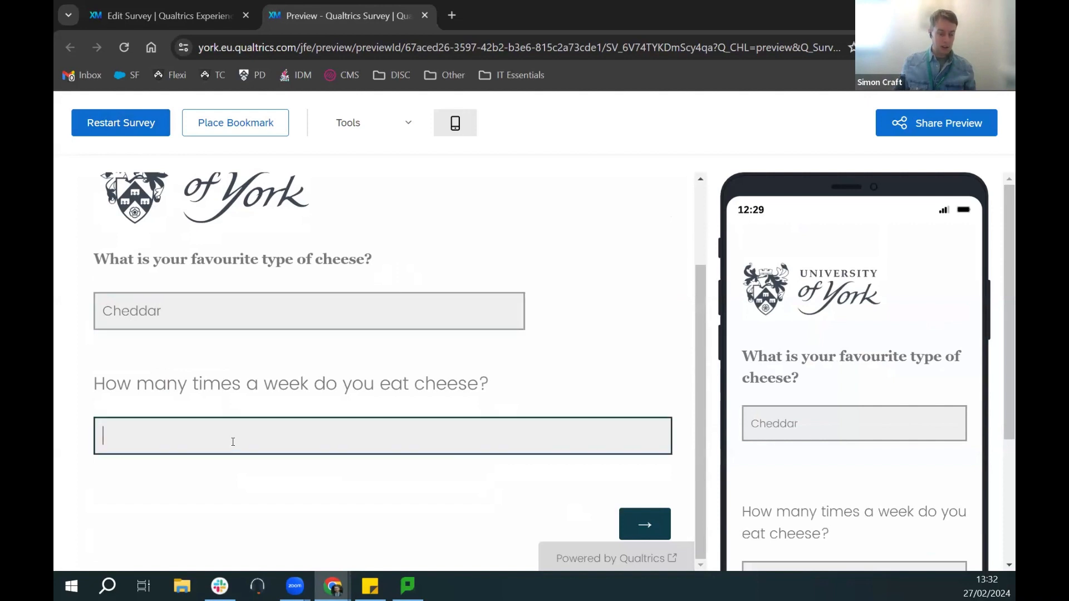
{"action": "left_click", "coordinate": [657, 526]}
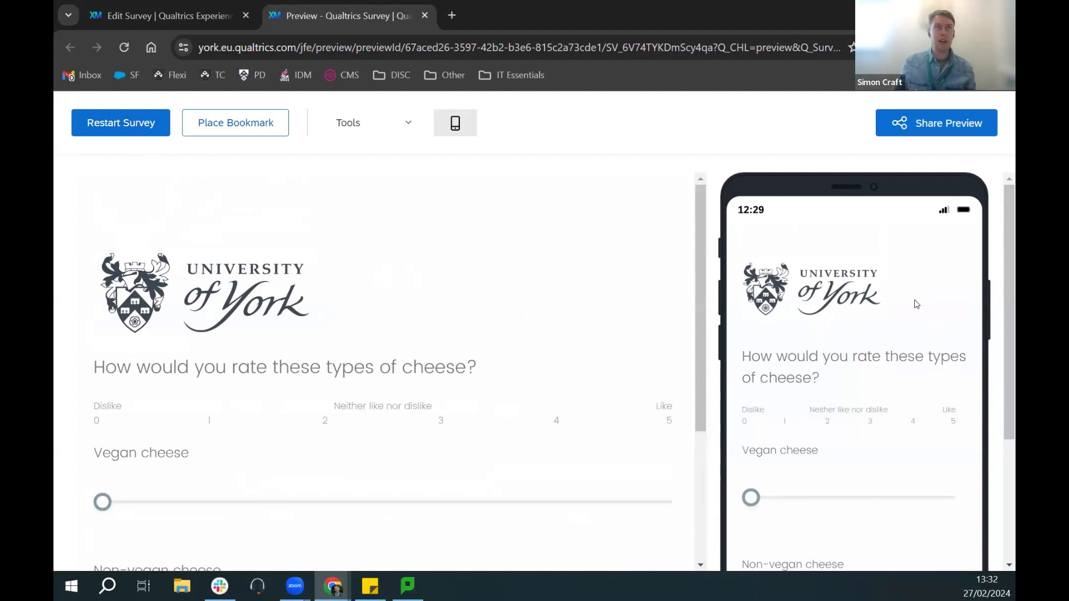
{"action": "left_click", "coordinate": [426, 16]}
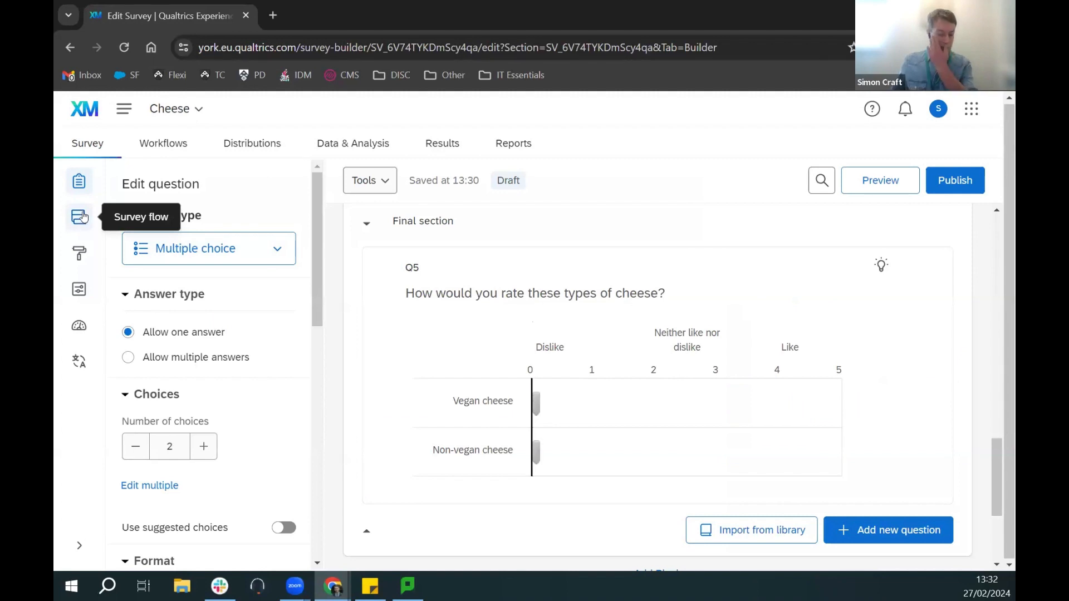
Step: Open the survey's Look and Feel settings and look over the theme options
{"action": "left_click", "coordinate": [82, 256]}
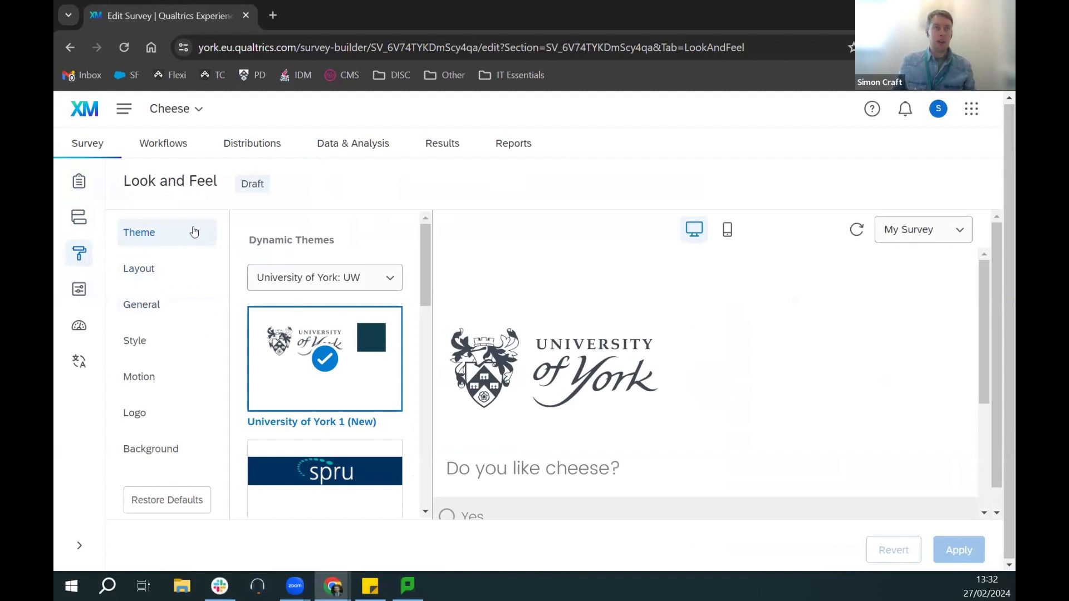
{"action": "scroll", "coordinate": [423, 285], "scroll_direction": "down", "scroll_amount": 2}
{"action": "scroll", "coordinate": [422, 275], "scroll_direction": "up", "scroll_amount": 2}
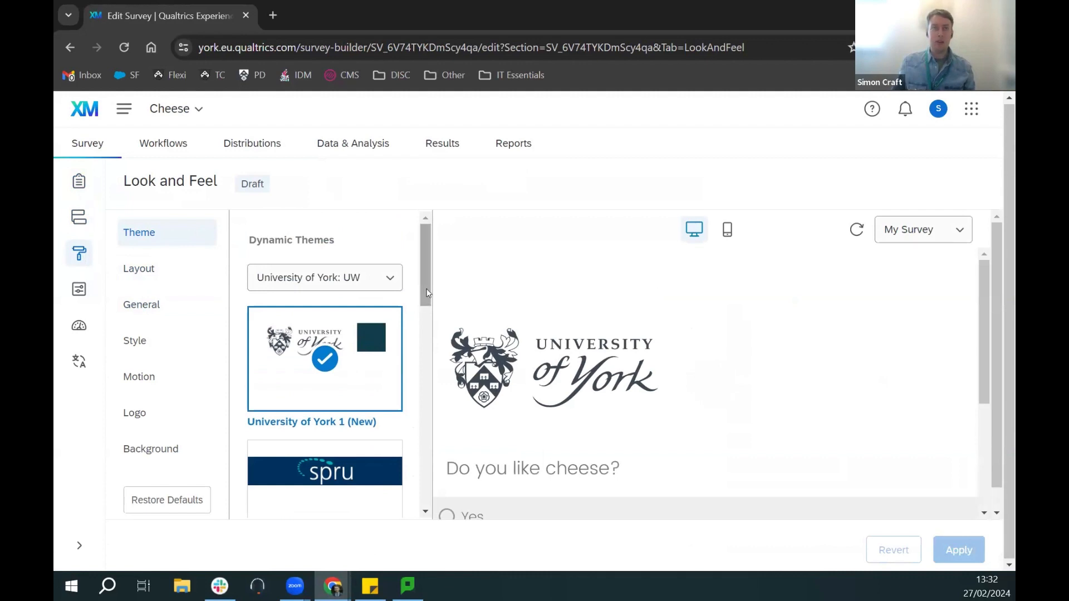
{"action": "scroll", "coordinate": [426, 267], "scroll_direction": "down", "scroll_amount": 4}
{"action": "left_click_drag", "start_coordinate": [422, 336], "coordinate": [356, 268]}
Step: Browse the Presets themes, return to University of York: UW, and bring up Layout
{"action": "left_click", "coordinate": [356, 286]}
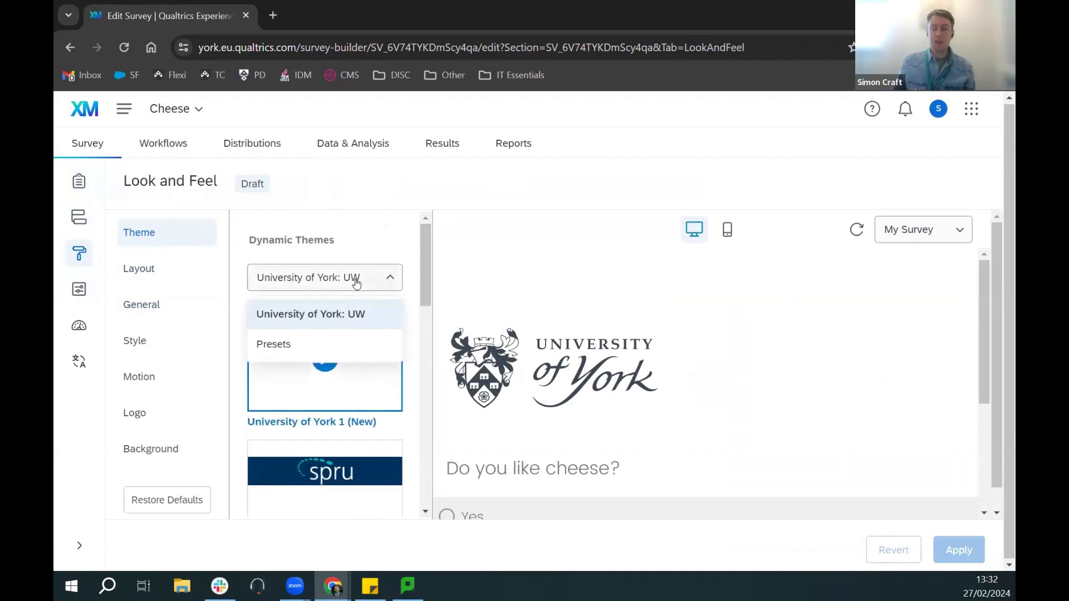
{"action": "left_click", "coordinate": [345, 358]}
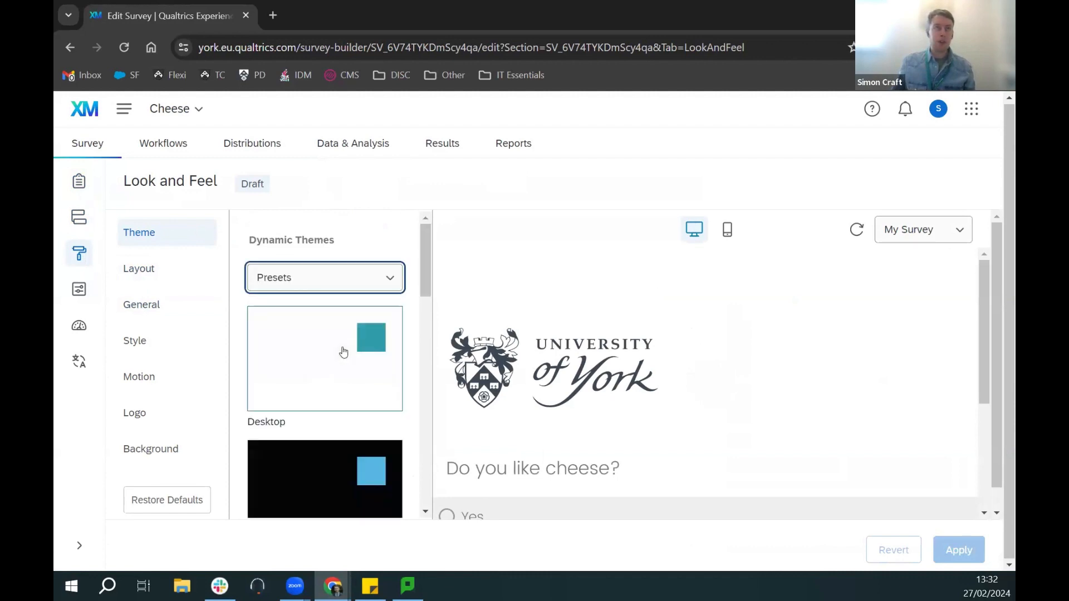
{"action": "mouse_move", "coordinate": [426, 269]}
{"action": "left_mouse_down"}
{"action": "mouse_move", "coordinate": [428, 387]}
{"action": "mouse_move", "coordinate": [415, 270]}
{"action": "left_mouse_up"}
{"action": "left_click", "coordinate": [371, 284]}
{"action": "left_click", "coordinate": [341, 318]}
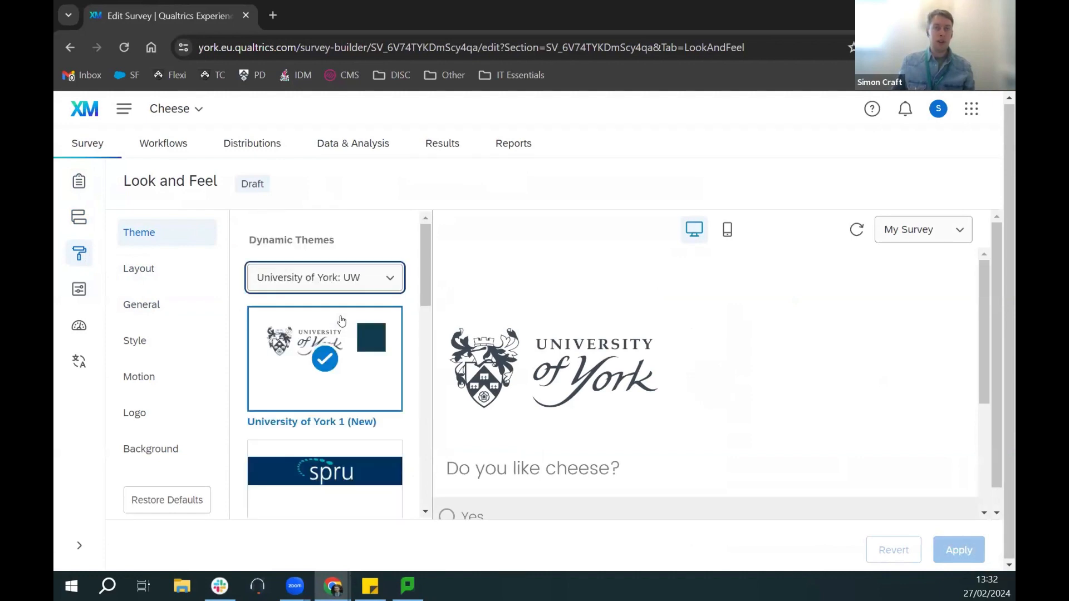
{"action": "left_click", "coordinate": [156, 270]}
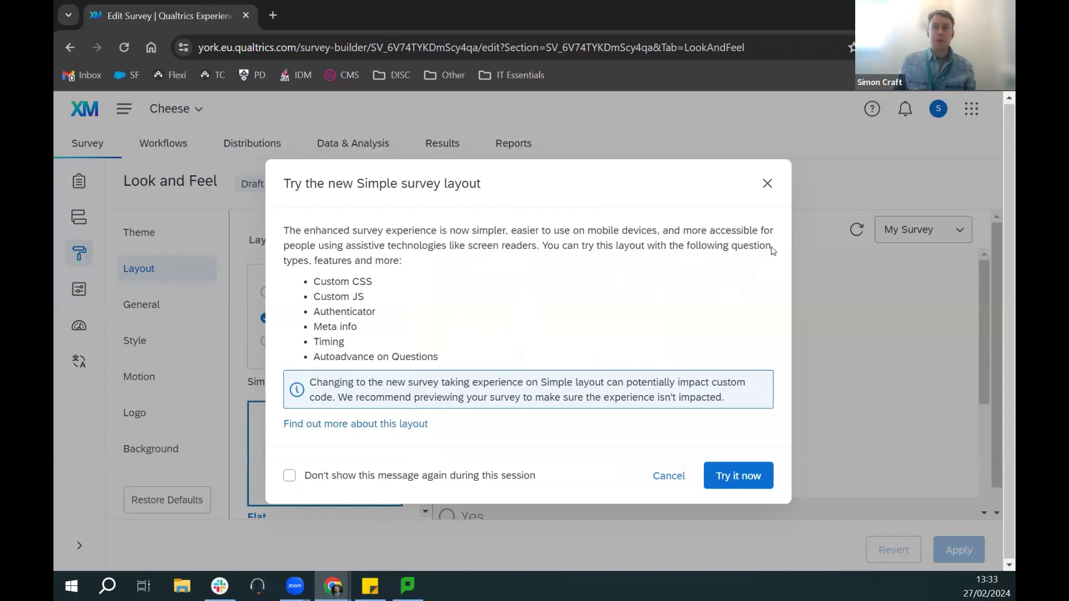
Step: Dismiss the Simple layout prompt, try Modern and Classic, then settle on the Simple layout
{"action": "left_click", "coordinate": [767, 185]}
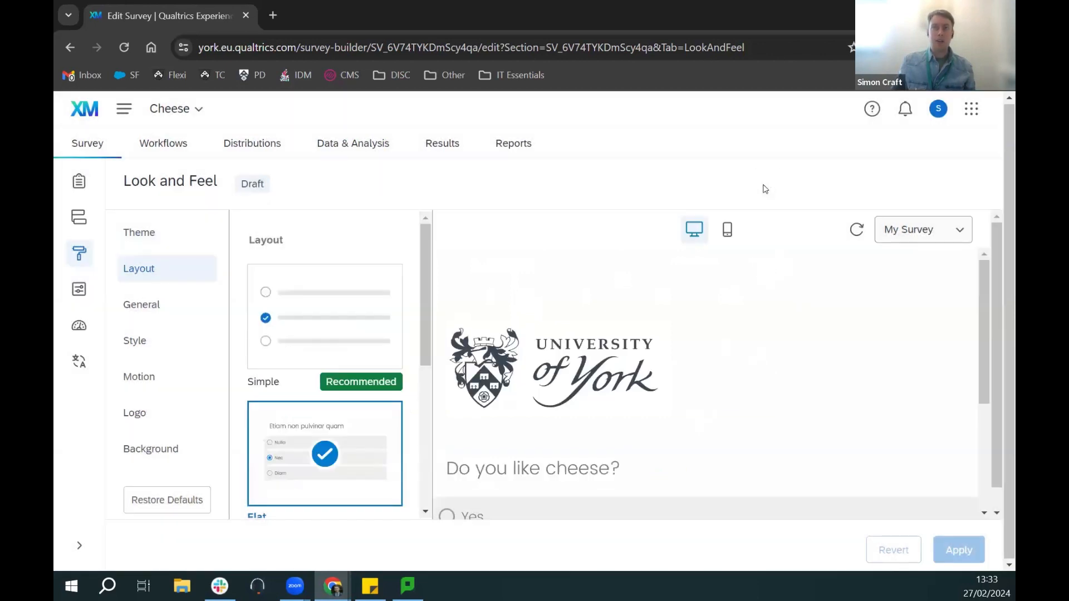
{"action": "left_click_drag", "start_coordinate": [429, 319], "coordinate": [425, 469]}
{"action": "left_click_drag", "start_coordinate": [452, 305], "coordinate": [446, 292]}
{"action": "left_click_drag", "start_coordinate": [986, 349], "coordinate": [988, 437]}
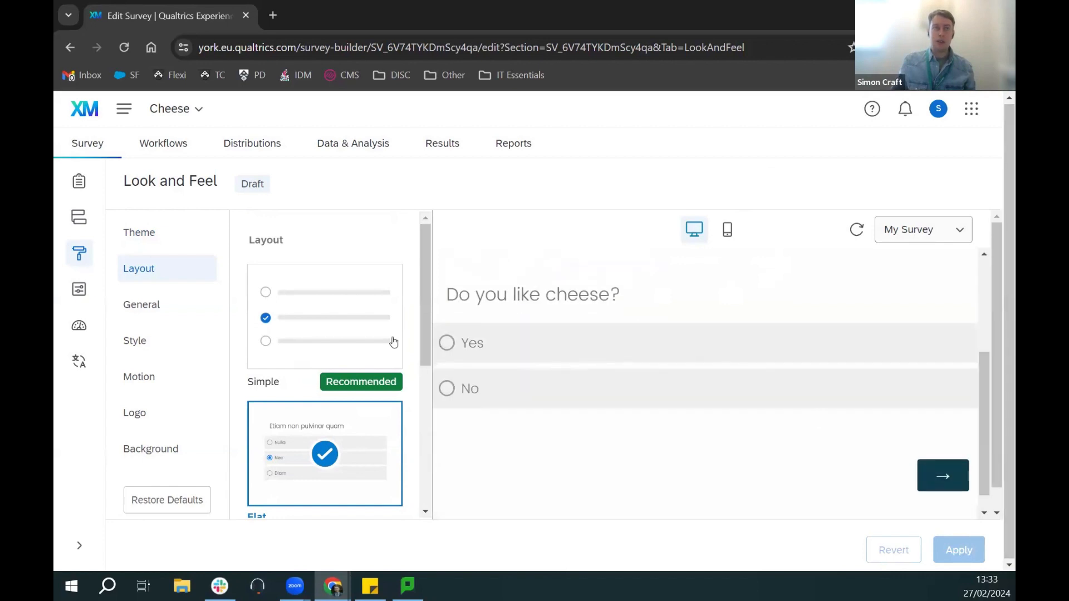
{"action": "scroll", "coordinate": [329, 317], "scroll_direction": "down", "scroll_amount": 5}
{"action": "left_click", "coordinate": [328, 325]}
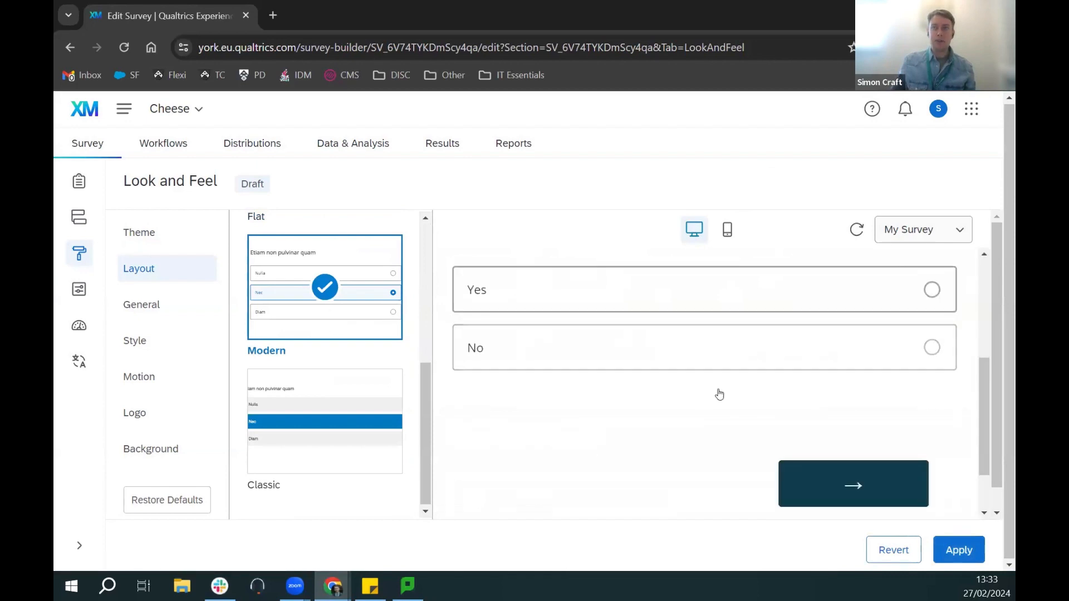
{"action": "left_click", "coordinate": [318, 440]}
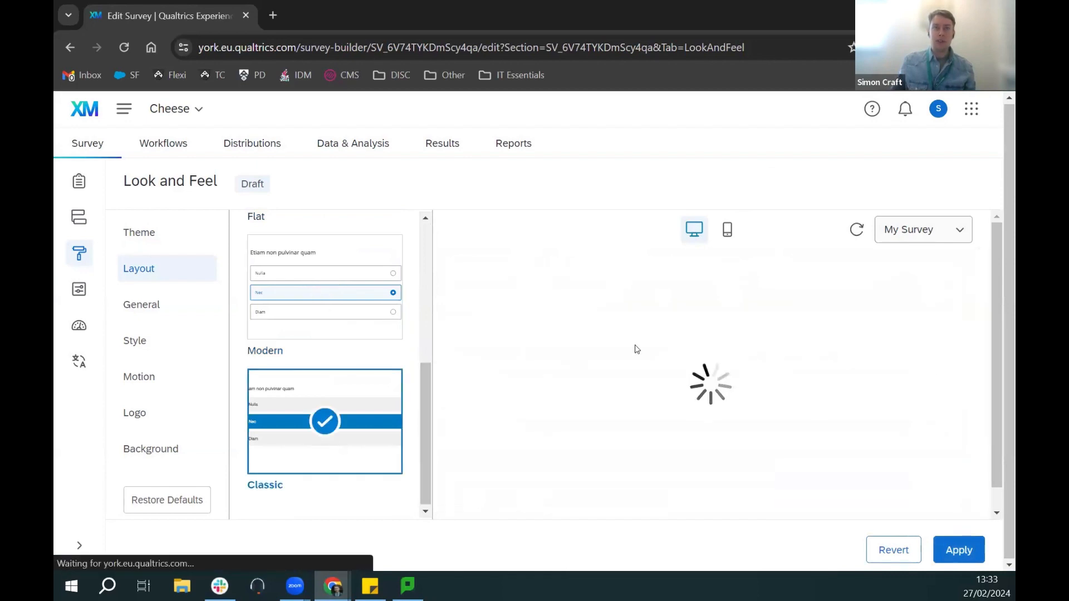
{"action": "scroll", "coordinate": [334, 368], "scroll_direction": "up", "scroll_amount": 5}
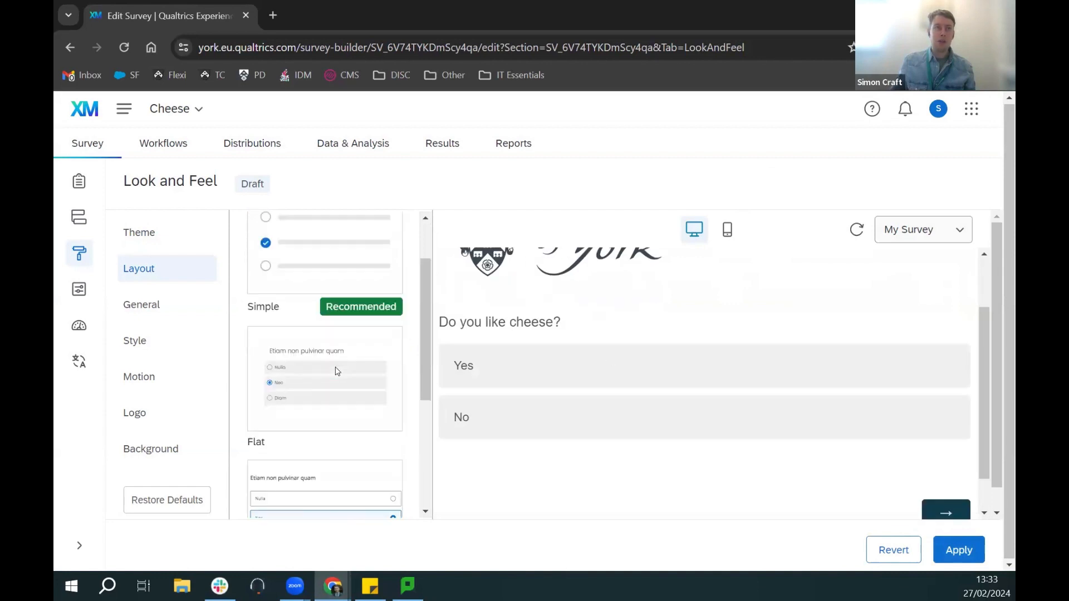
{"action": "left_click", "coordinate": [311, 324]}
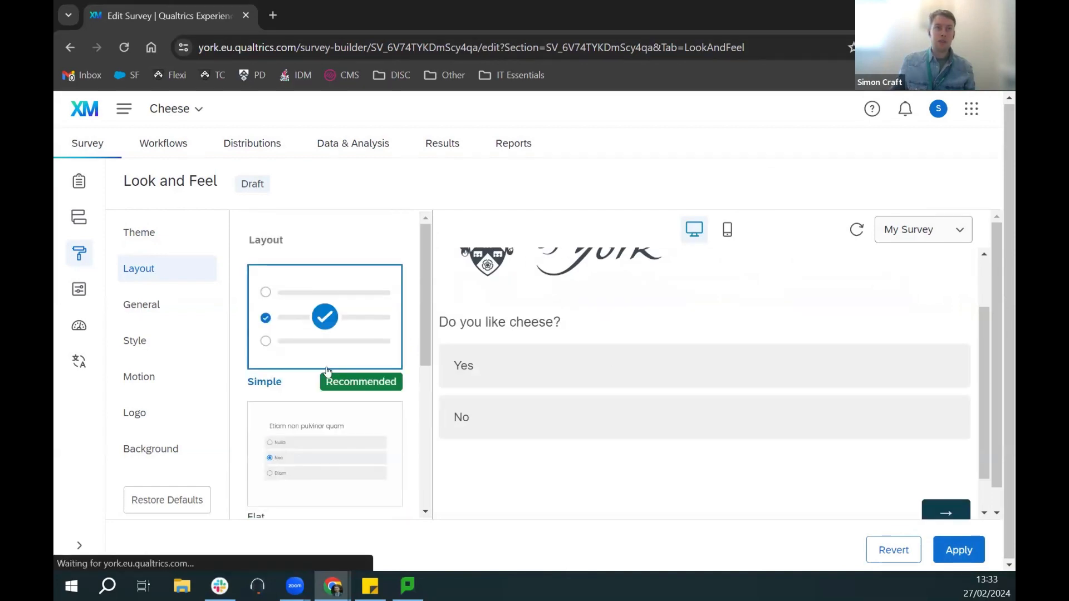
{"action": "scroll", "coordinate": [341, 375], "scroll_direction": "down", "scroll_amount": 1}
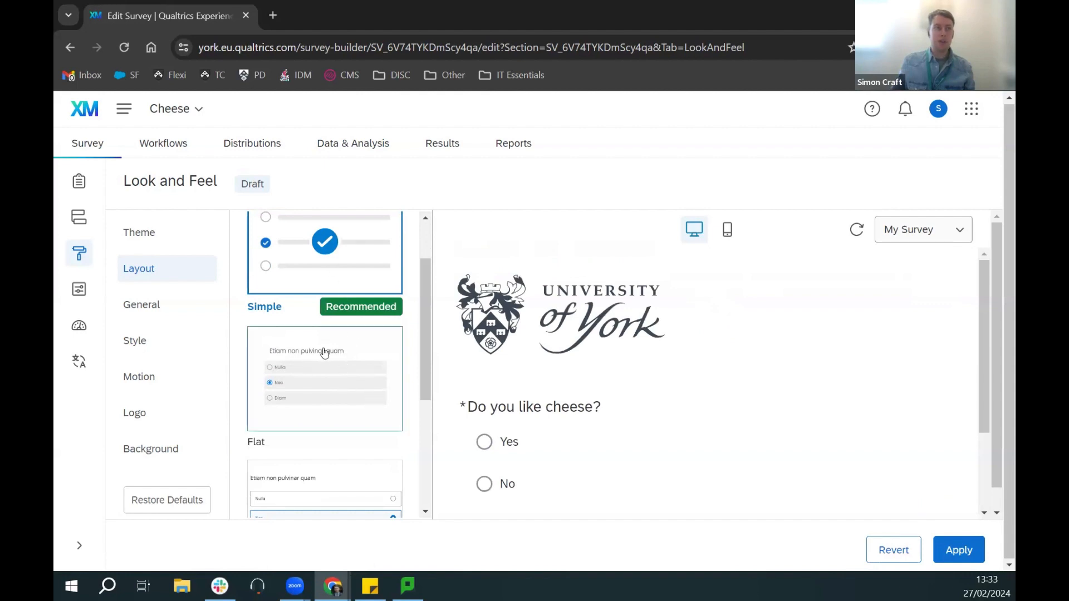
{"action": "left_click", "coordinate": [151, 306]}
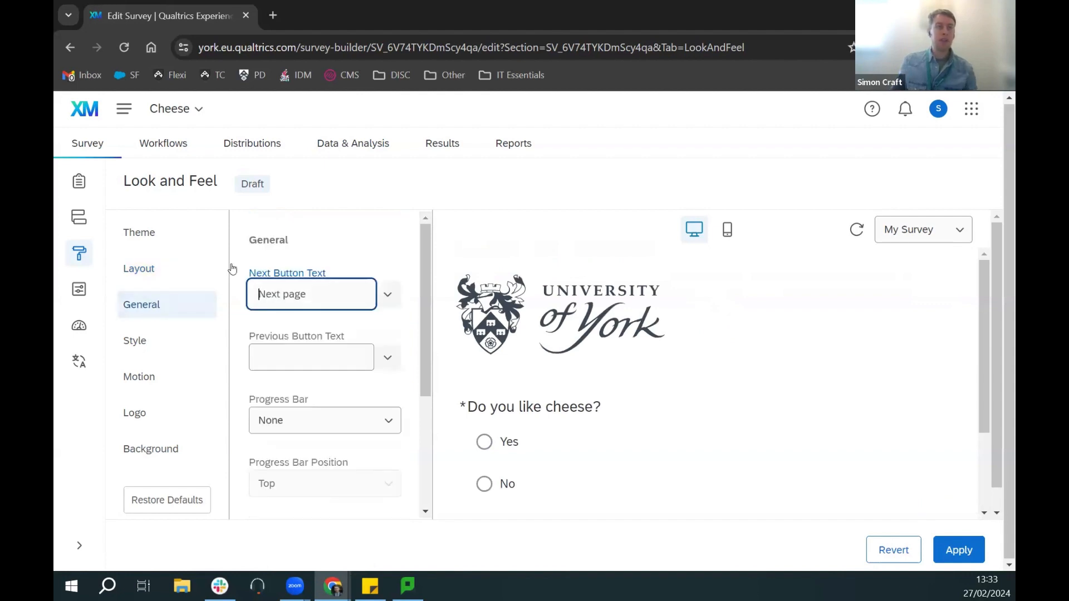
Step: Set the Progress Bar to Without Text, leaving Progress Bar Position at Top
{"action": "left_click_drag", "start_coordinate": [426, 286], "coordinate": [429, 322]}
{"action": "scroll", "coordinate": [423, 275], "scroll_direction": "up", "scroll_amount": 1}
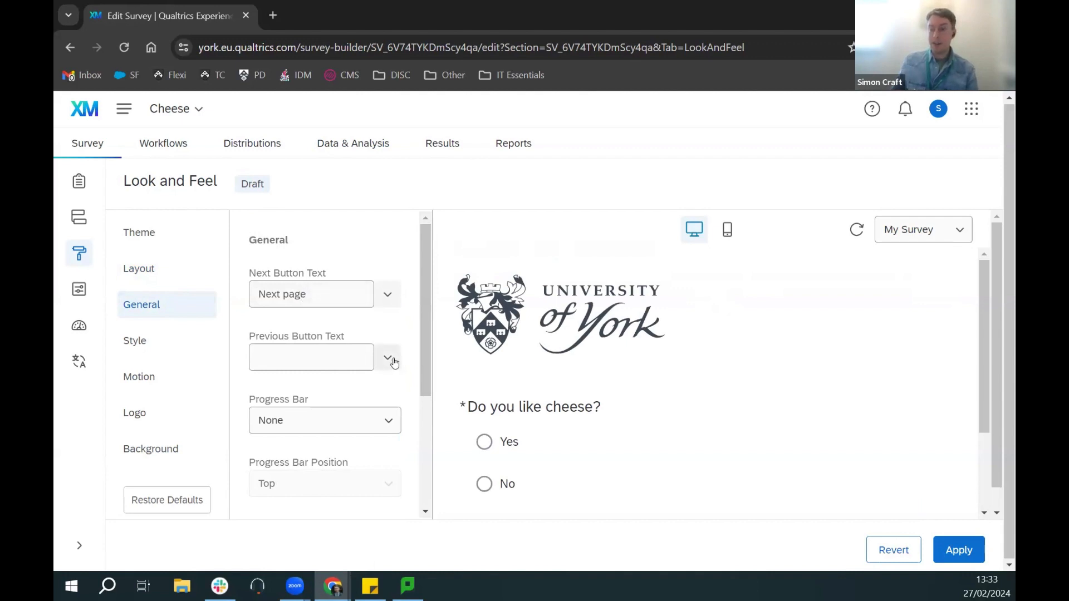
{"action": "left_click", "coordinate": [389, 428]}
{"action": "left_click", "coordinate": [393, 428]}
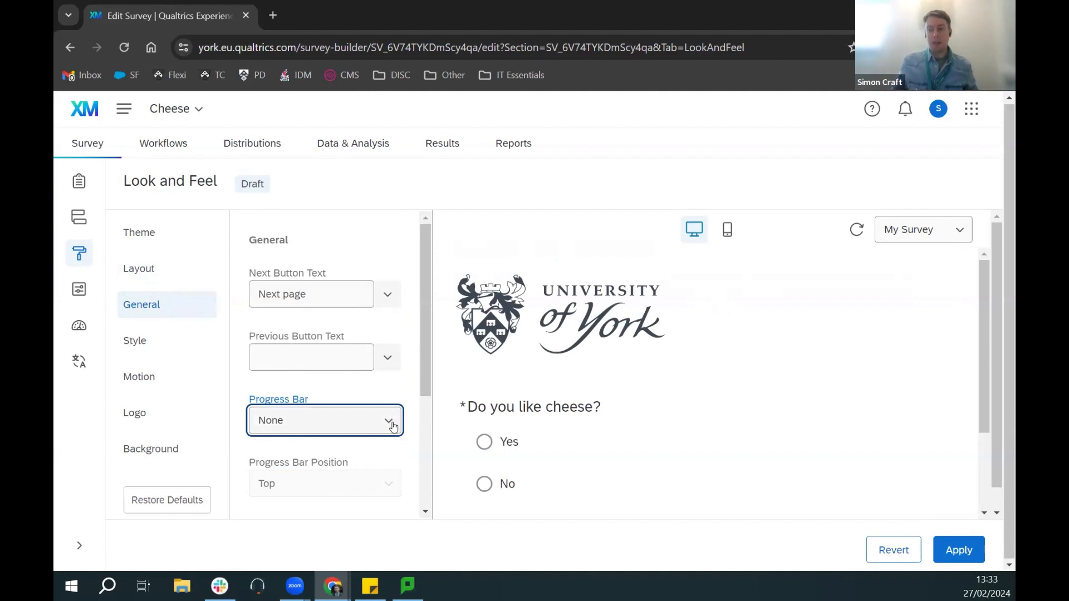
{"action": "left_click", "coordinate": [392, 429]}
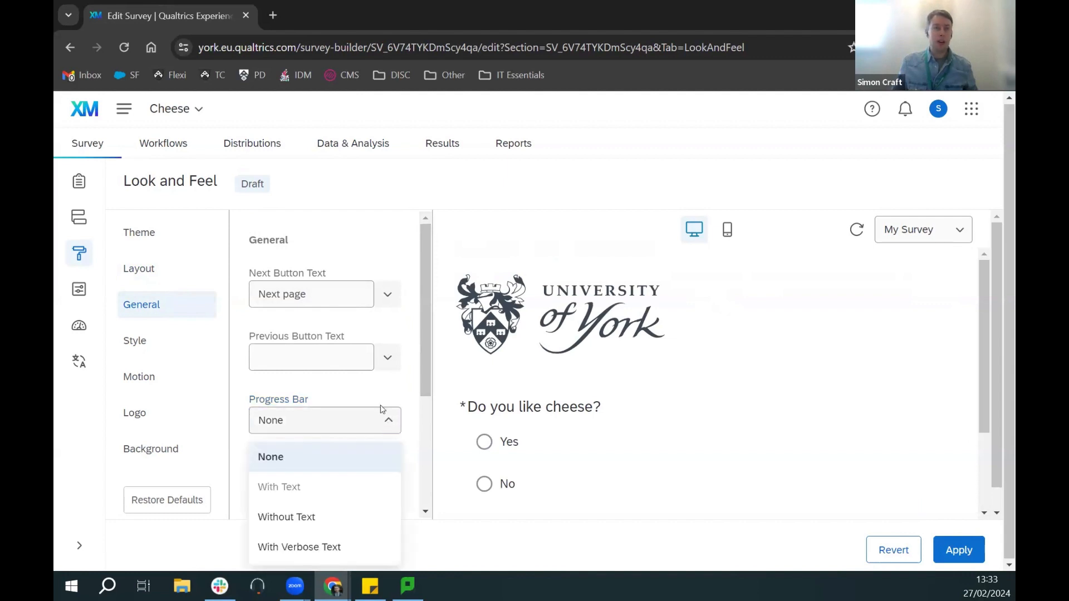
{"action": "scroll", "coordinate": [390, 406], "scroll_direction": "down", "scroll_amount": 3}
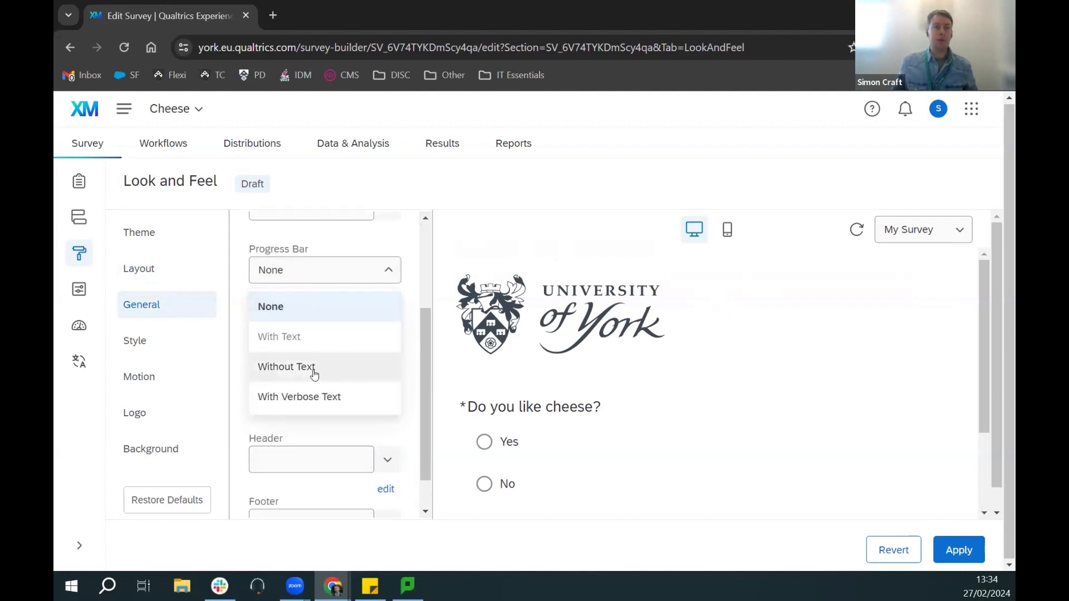
{"action": "left_click", "coordinate": [312, 376]}
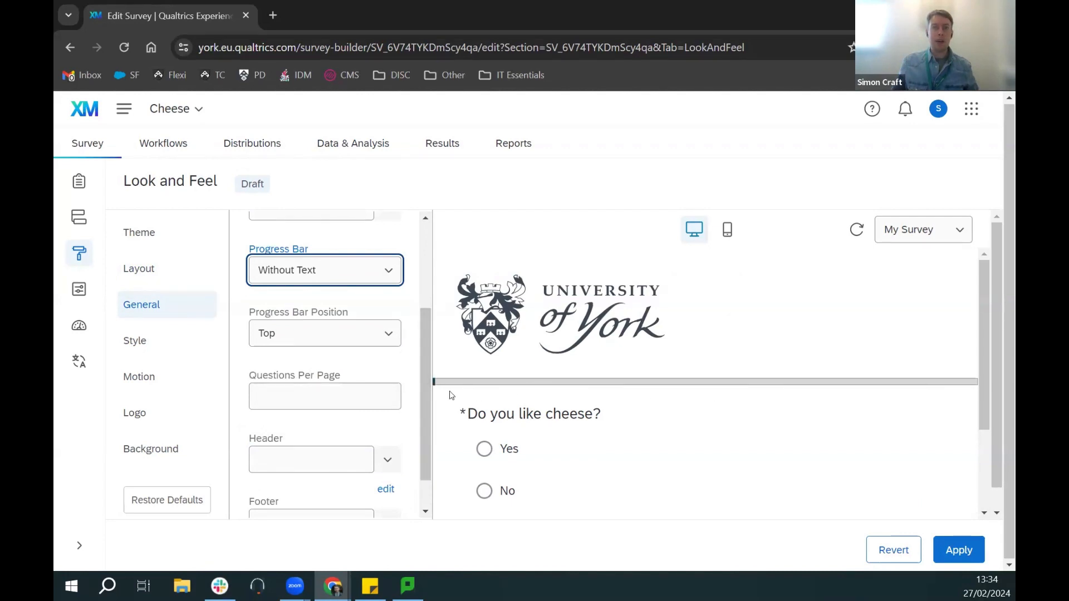
{"action": "left_click", "coordinate": [422, 425]}
{"action": "left_click_drag", "start_coordinate": [422, 423], "coordinate": [426, 457]}
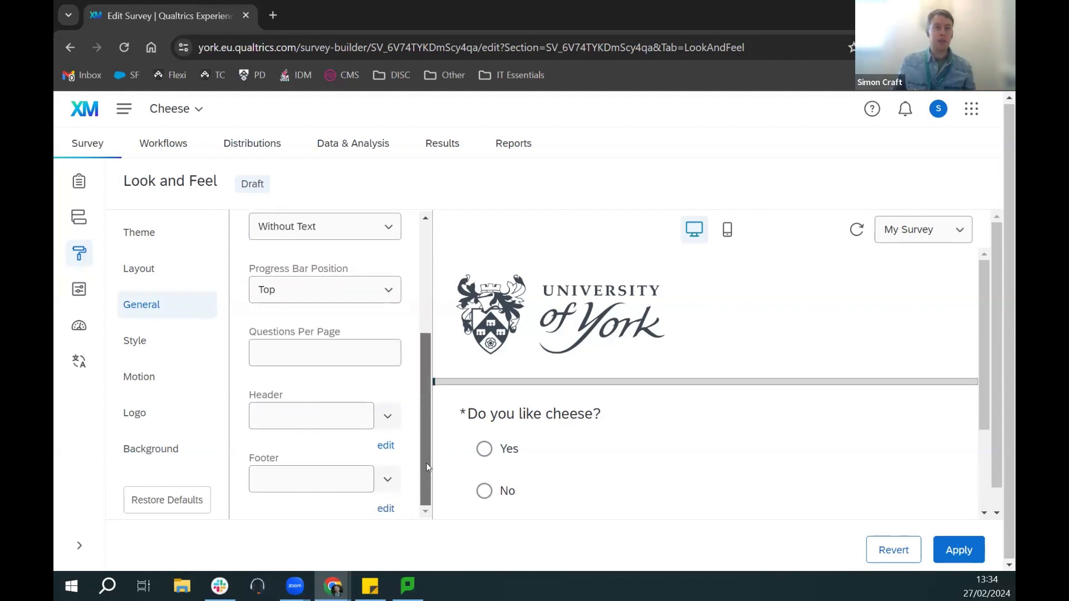
Step: Make the survey's primary style colour orange #FFAE41
{"action": "left_click", "coordinate": [147, 346]}
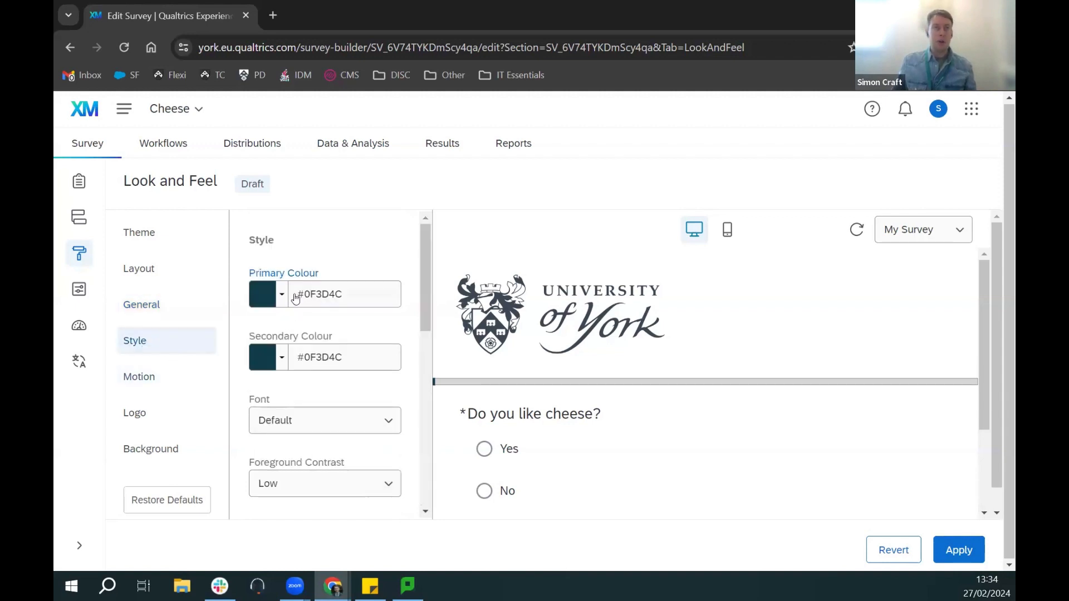
{"action": "scroll", "coordinate": [370, 394], "scroll_direction": "down", "scroll_amount": 2}
{"action": "scroll", "coordinate": [370, 394], "scroll_direction": "up", "scroll_amount": 2}
{"action": "left_click", "coordinate": [280, 299]}
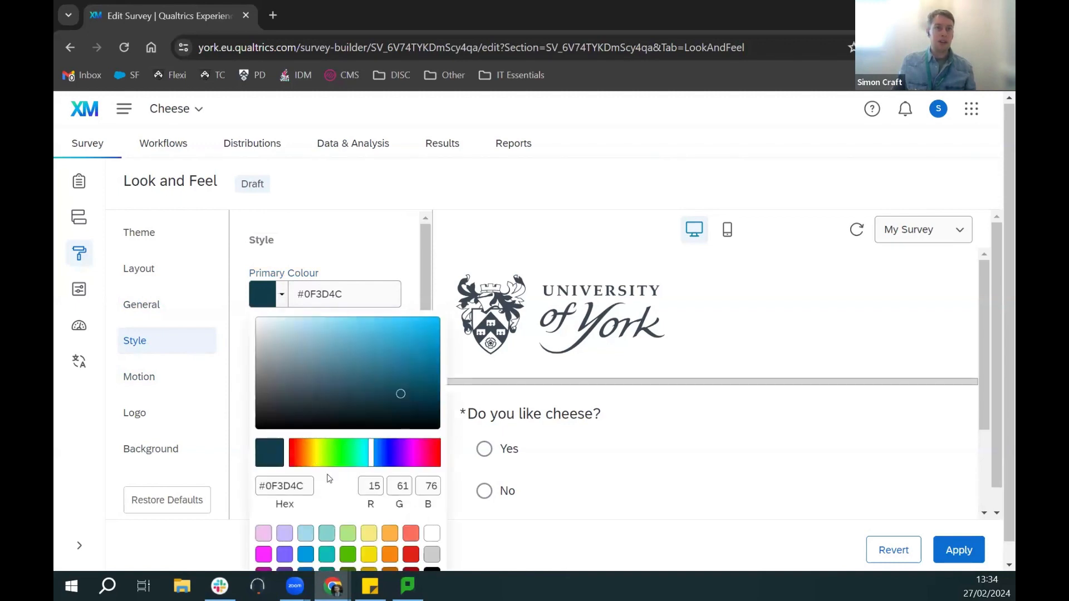
{"action": "left_click", "coordinate": [389, 538]}
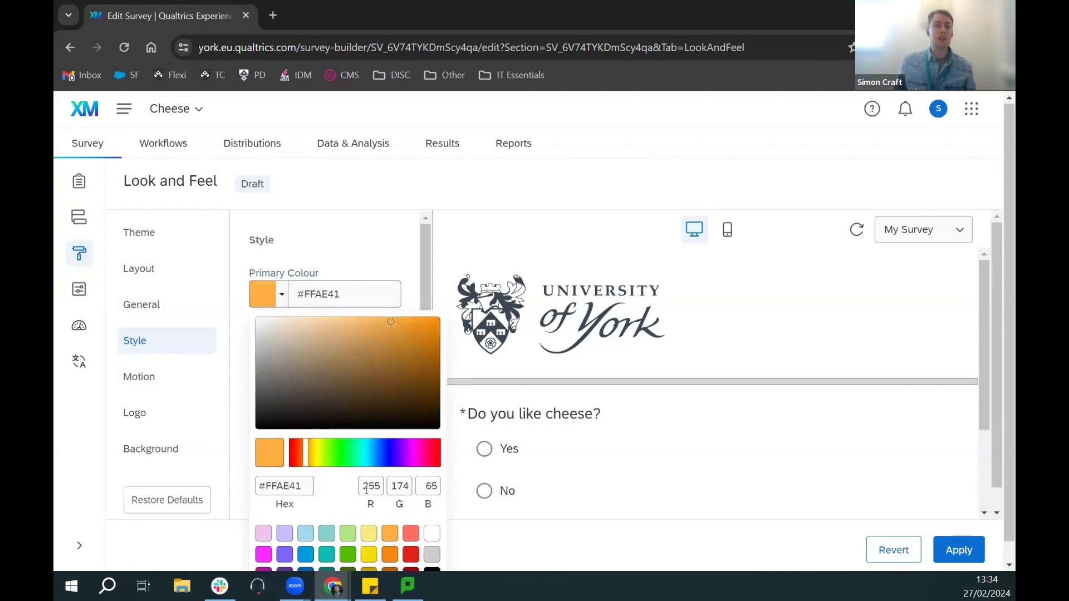
{"action": "left_click", "coordinate": [405, 257]}
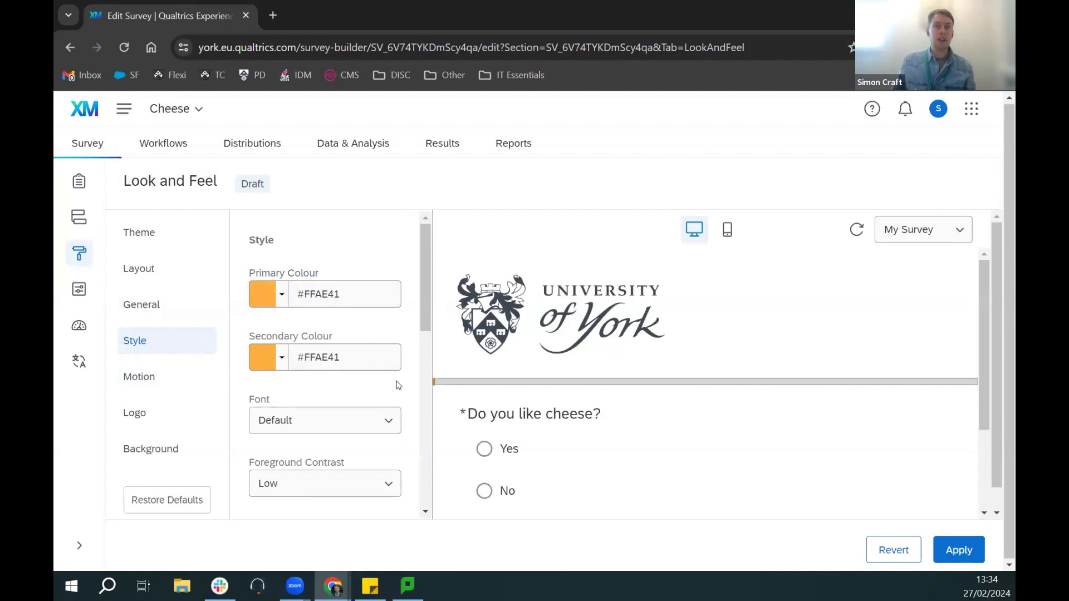
Step: Set the background colour to golden #E0BF56, apply it, and return to the question editor
{"action": "scroll", "coordinate": [399, 386], "scroll_direction": "down", "scroll_amount": 7}
{"action": "scroll", "coordinate": [399, 385], "scroll_direction": "down", "scroll_amount": 1}
{"action": "scroll", "coordinate": [395, 382], "scroll_direction": "up", "scroll_amount": 10}
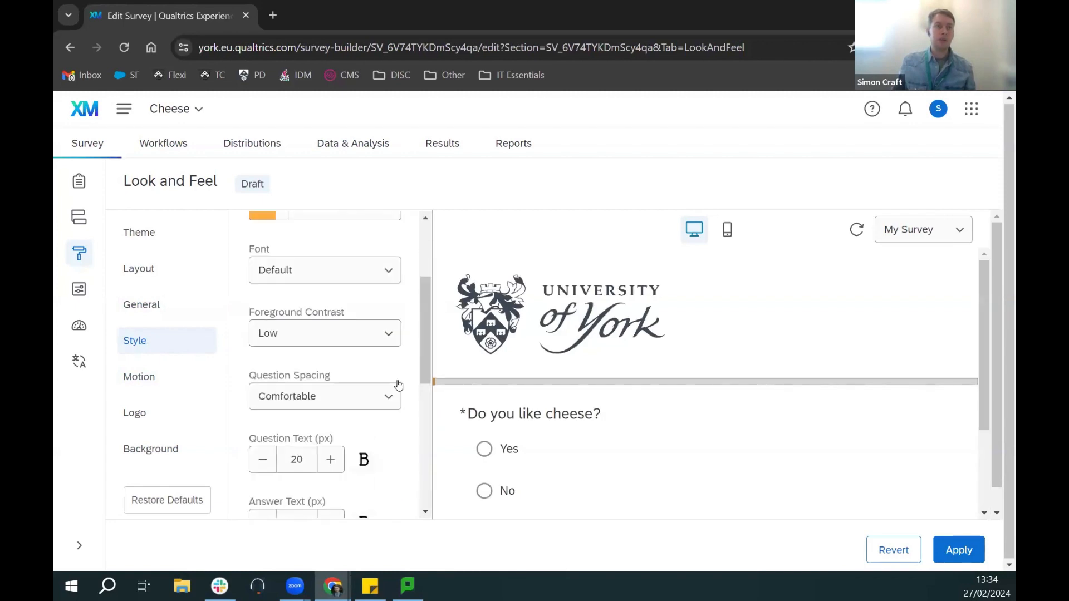
{"action": "left_click", "coordinate": [145, 463]}
{"action": "left_click", "coordinate": [281, 363]}
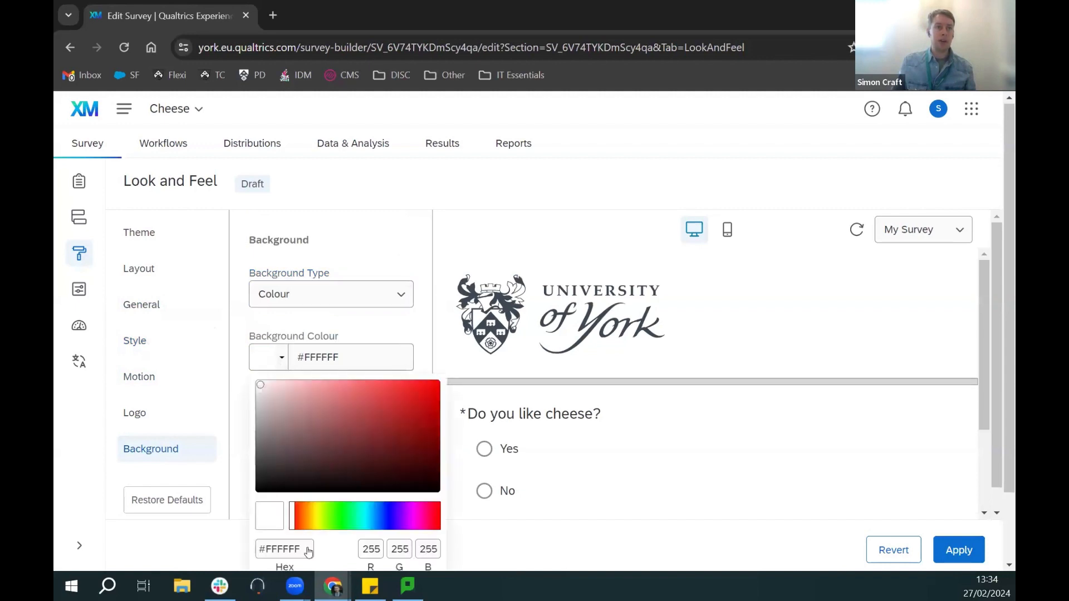
{"action": "left_click", "coordinate": [310, 518]}
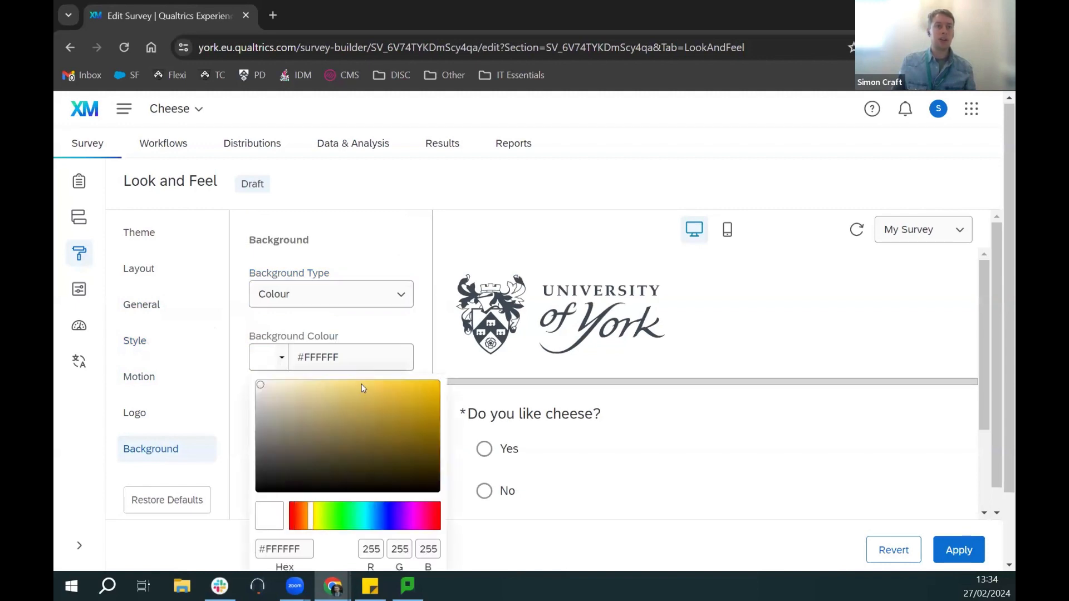
{"action": "left_click", "coordinate": [369, 400]}
{"action": "scroll", "coordinate": [444, 452], "scroll_direction": "down", "scroll_amount": 2}
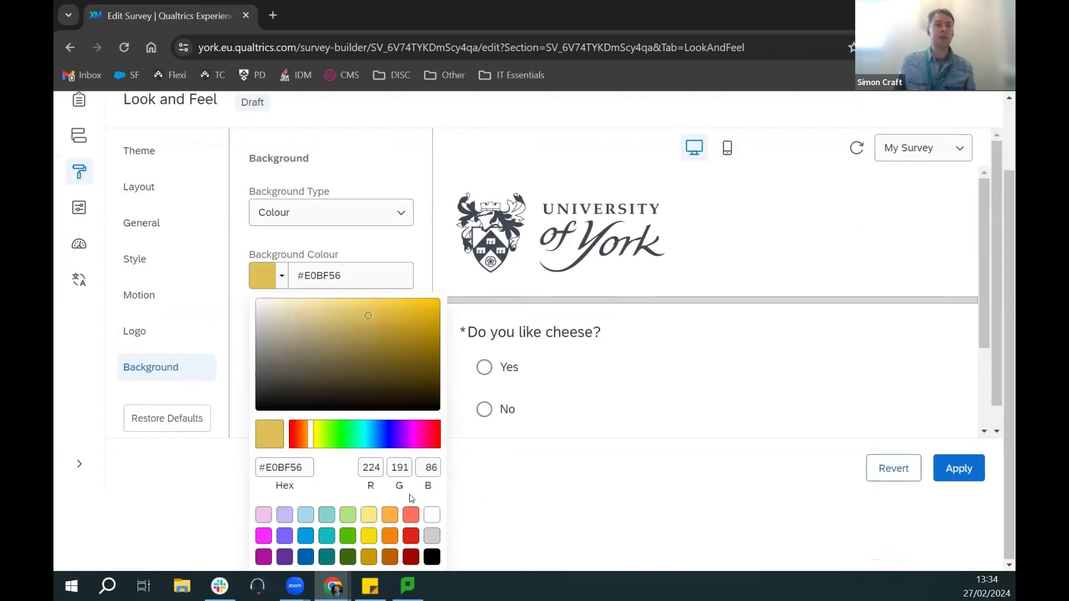
{"action": "left_click", "coordinate": [410, 249]}
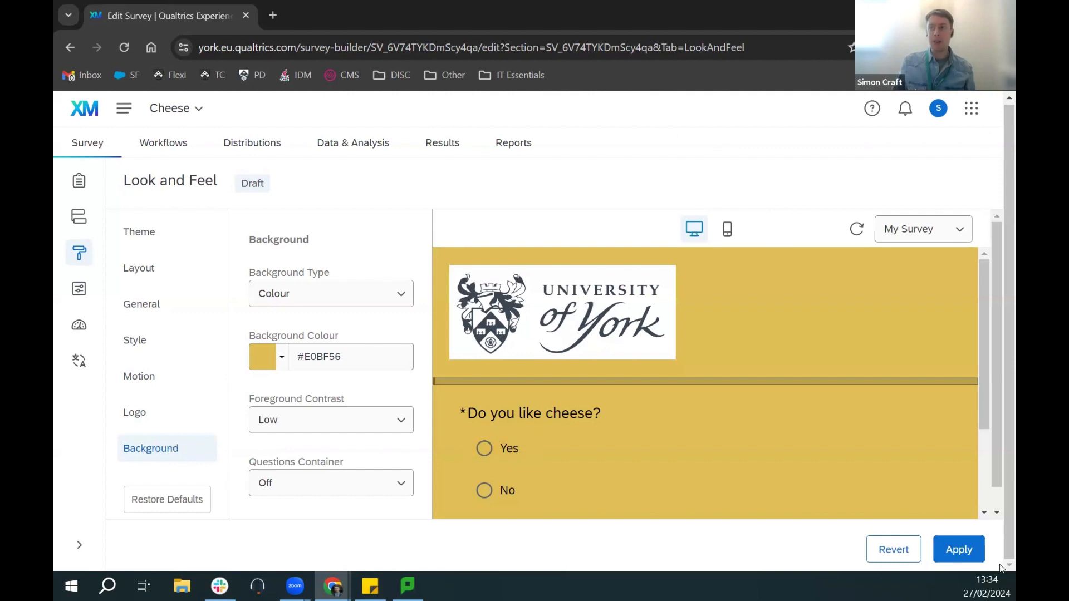
{"action": "left_click", "coordinate": [954, 553]}
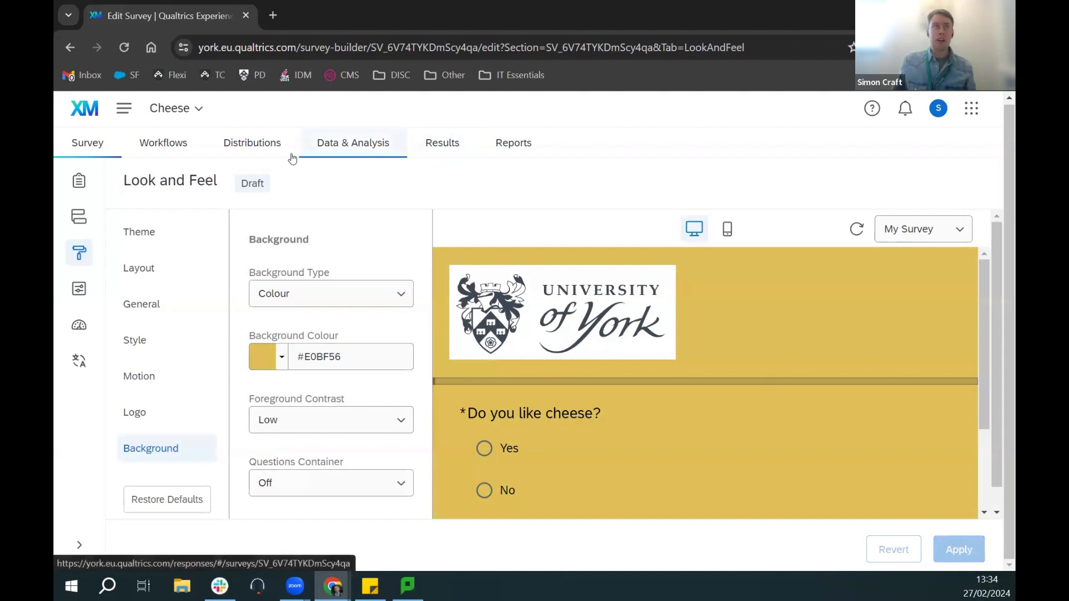
{"action": "left_click", "coordinate": [88, 188]}
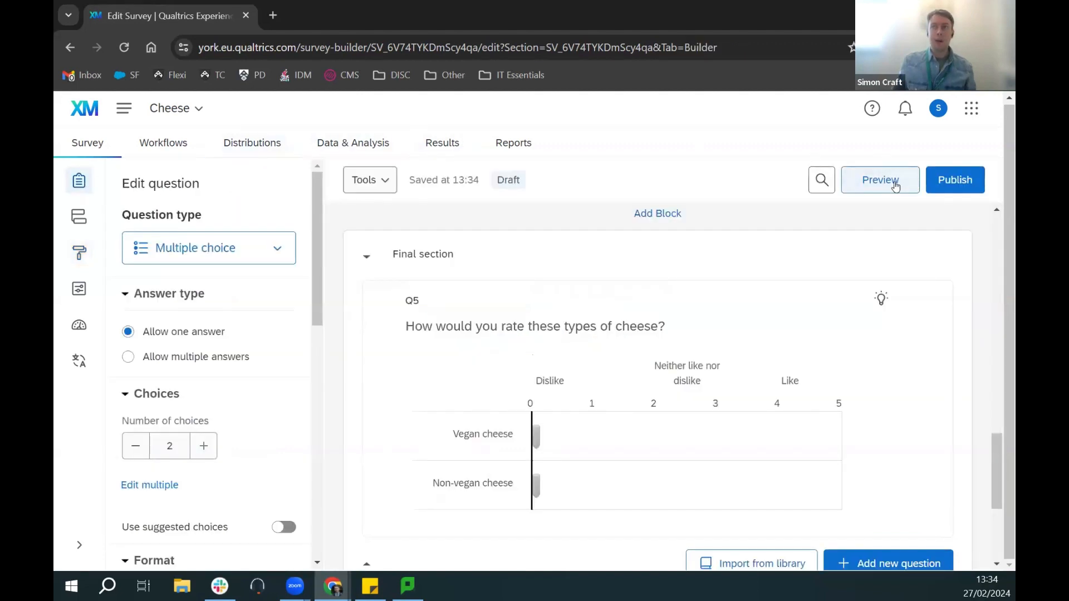
{"action": "left_click", "coordinate": [896, 183]}
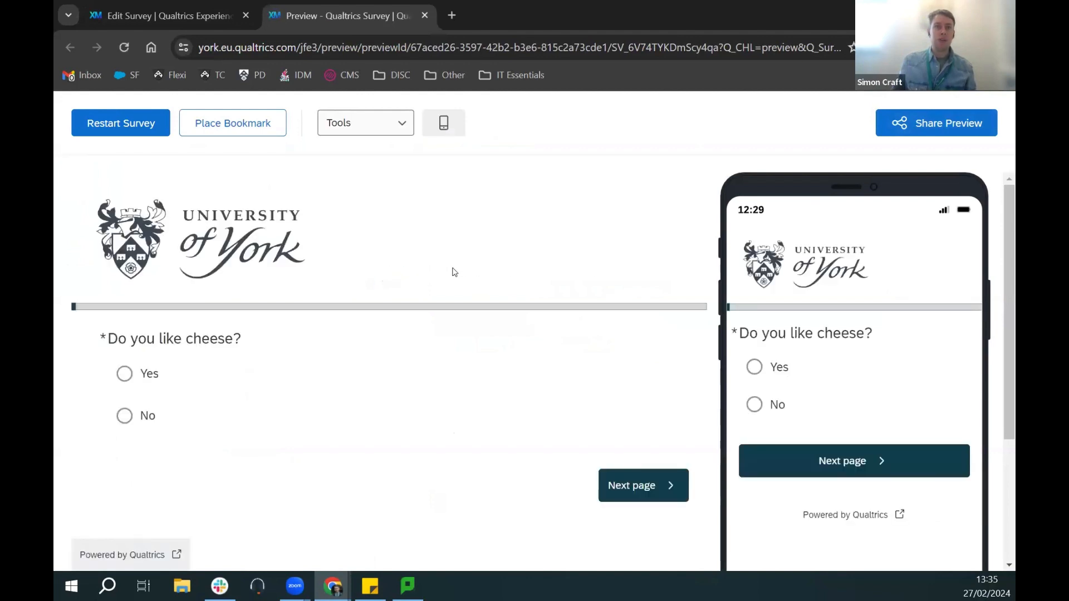
{"action": "left_click", "coordinate": [639, 483]}
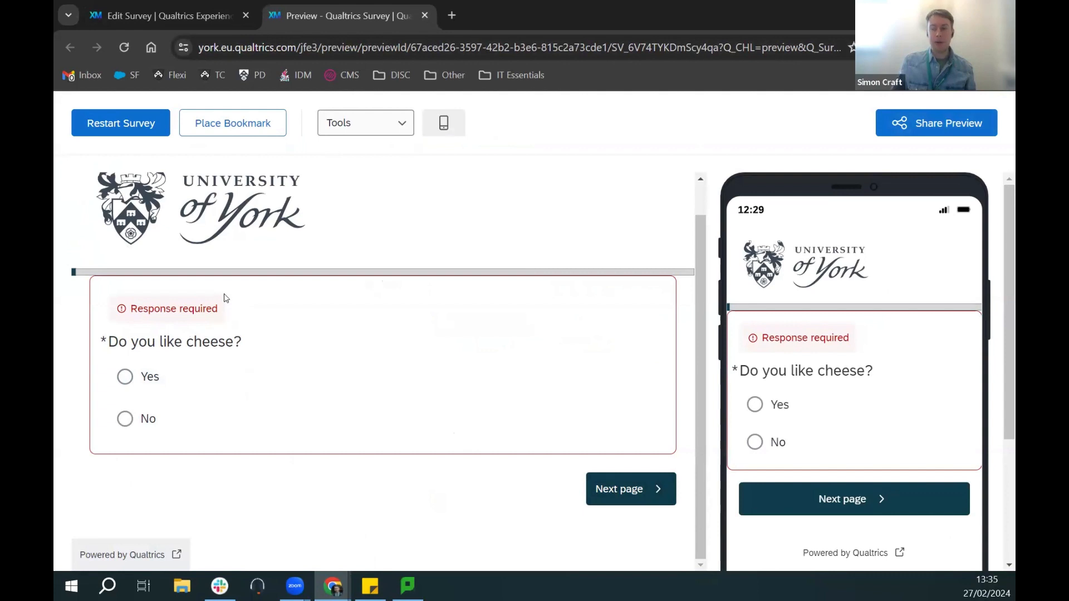
{"action": "left_click", "coordinate": [131, 380]}
{"action": "left_click", "coordinate": [604, 500]}
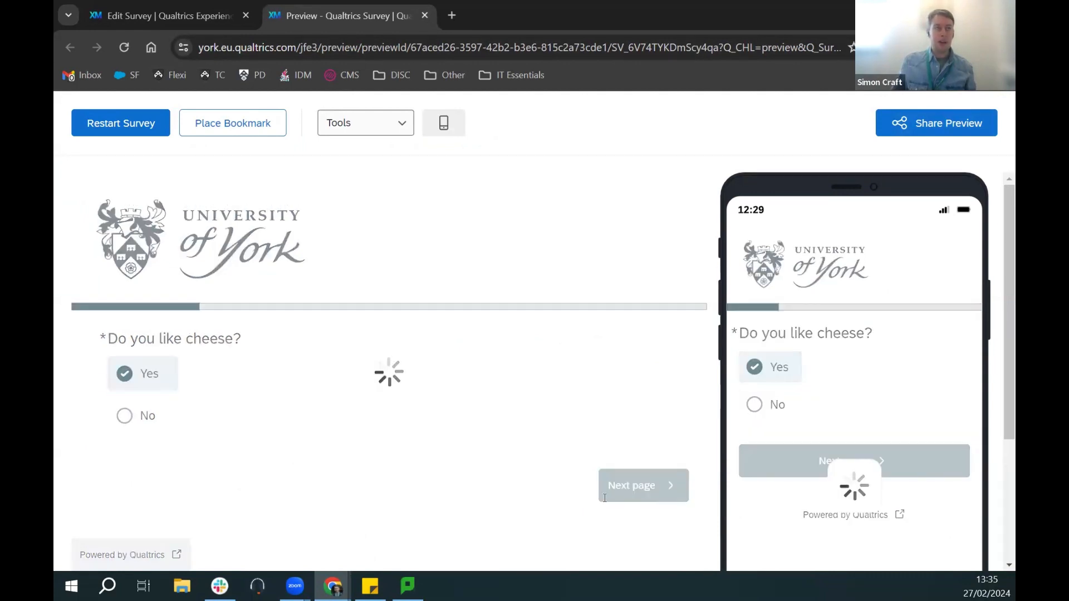
{"action": "scroll", "coordinate": [562, 379], "scroll_direction": "down", "scroll_amount": 1}
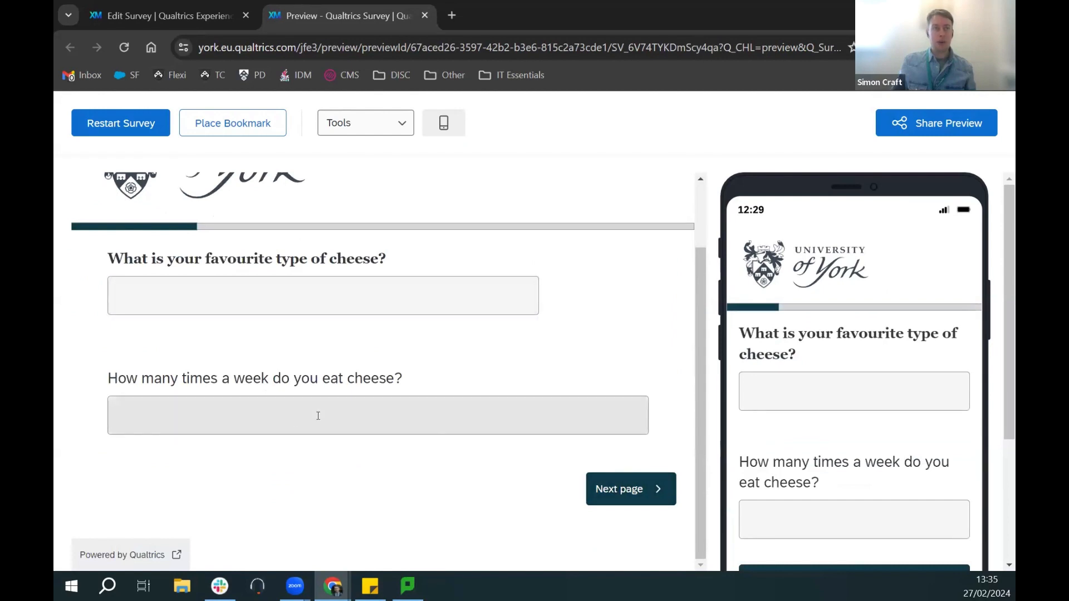
{"action": "left_click", "coordinate": [616, 487]}
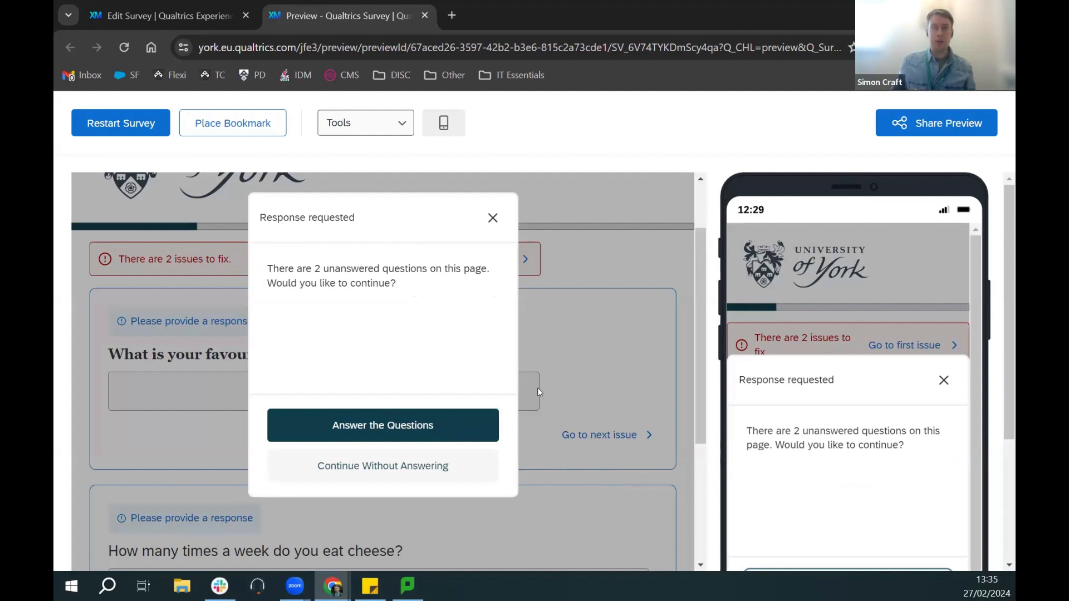
{"action": "left_click", "coordinate": [446, 471]}
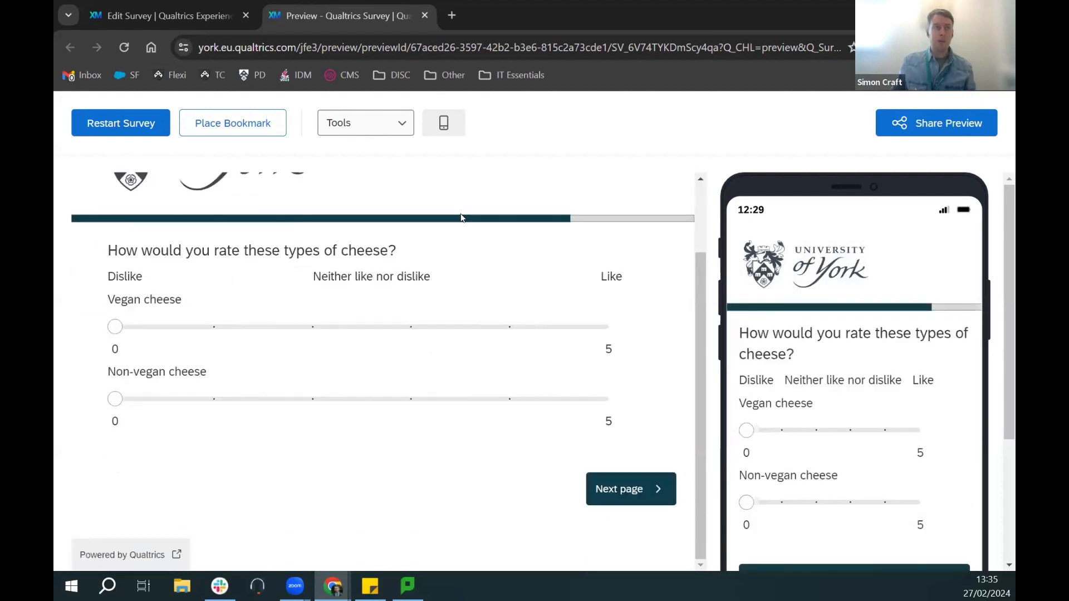
{"action": "left_click", "coordinate": [425, 17]}
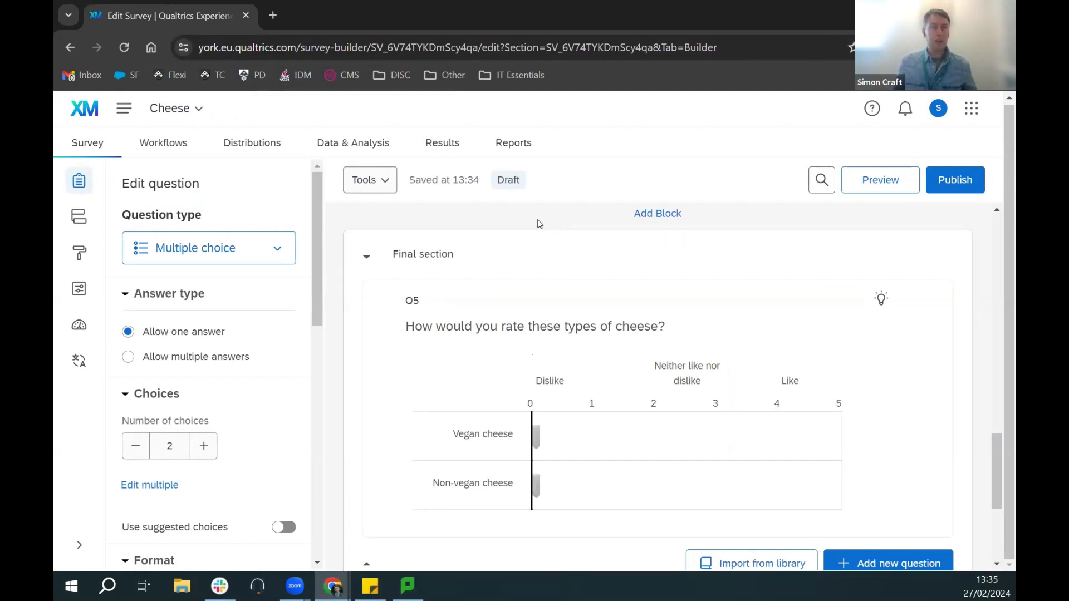
Step: In Collaborate, search for the colleague by name and add them as a collaborator
{"action": "left_click", "coordinate": [383, 186]}
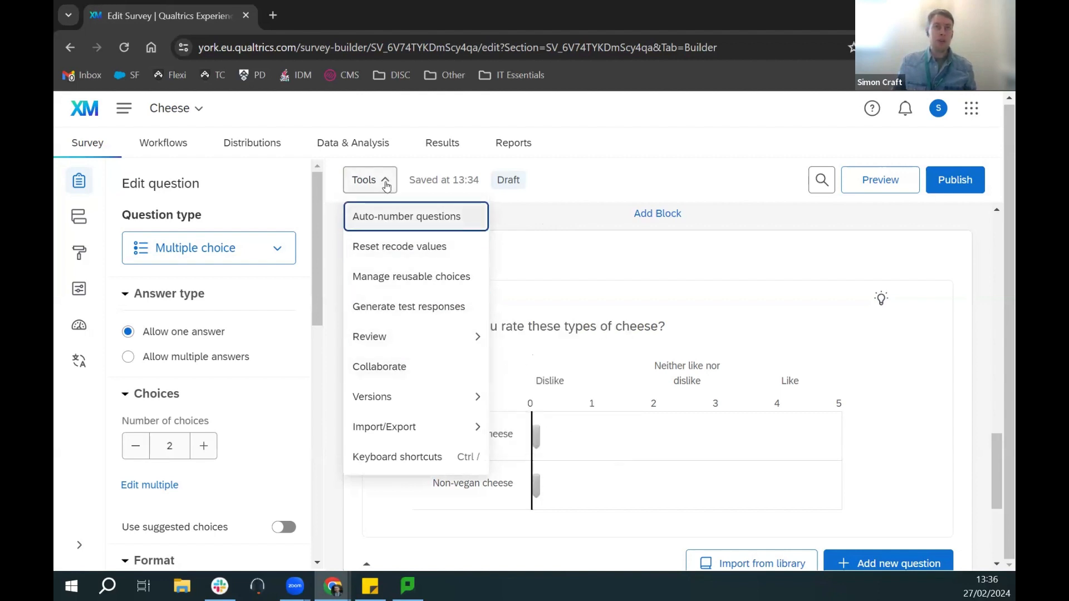
{"action": "key", "text": "Escape"}
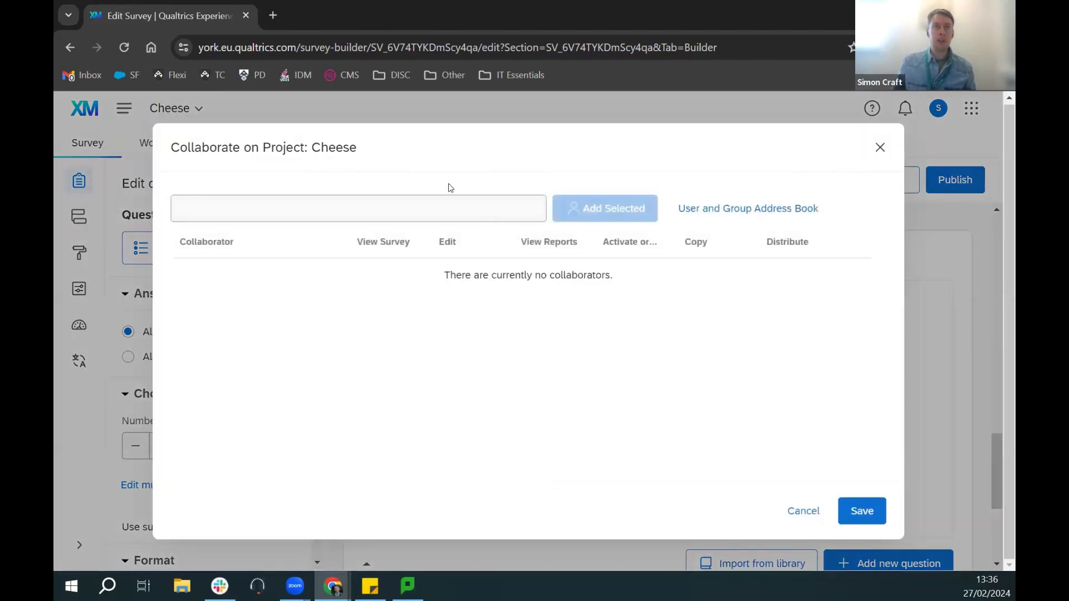
{"action": "left_click", "coordinate": [257, 212]}
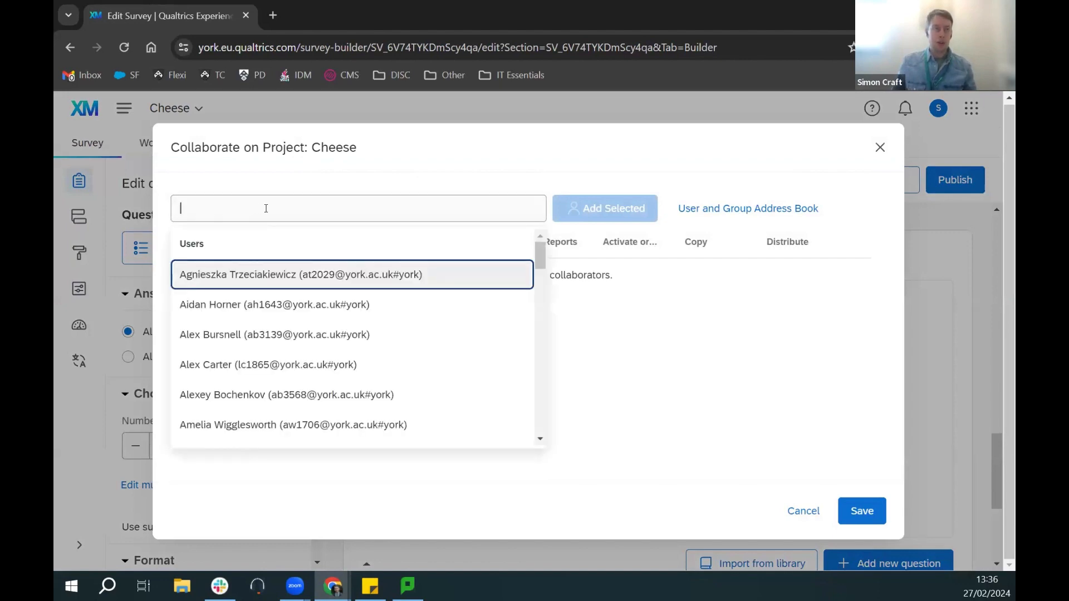
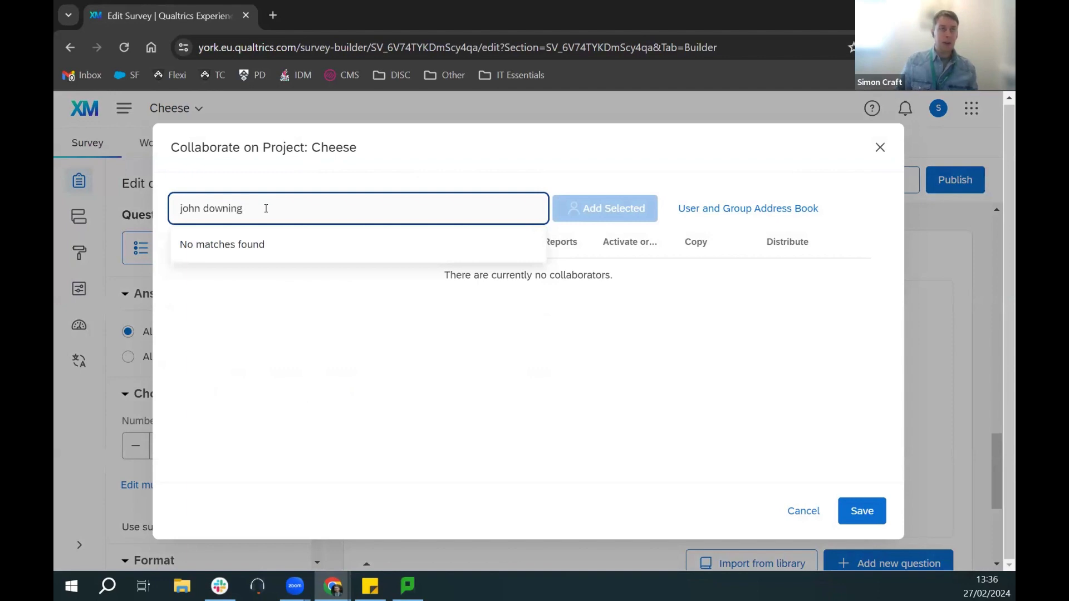
{"action": "key", "text": "Return"}
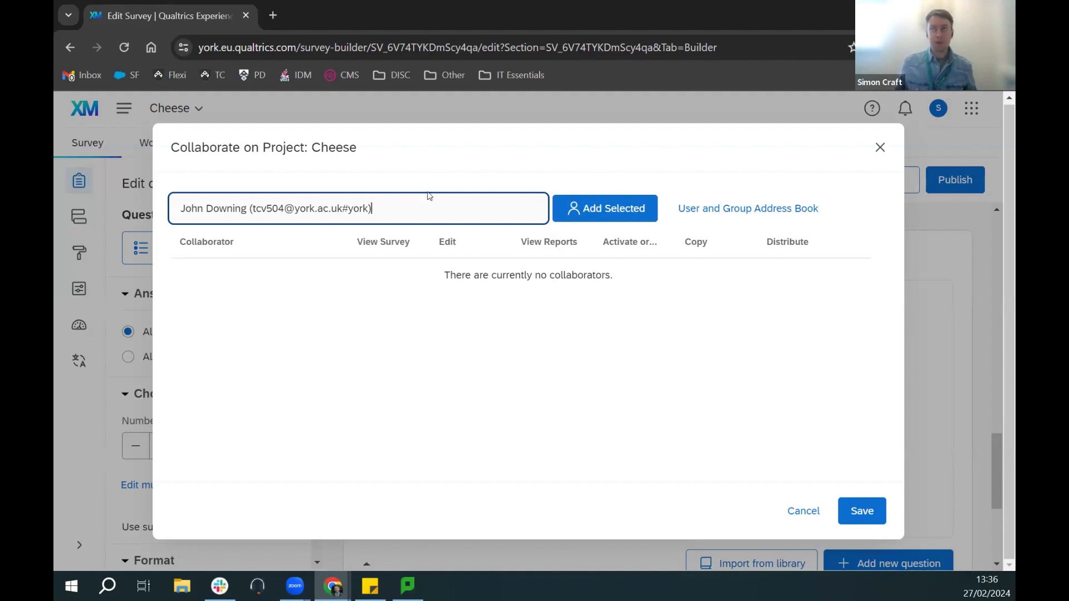
{"action": "left_click", "coordinate": [614, 213]}
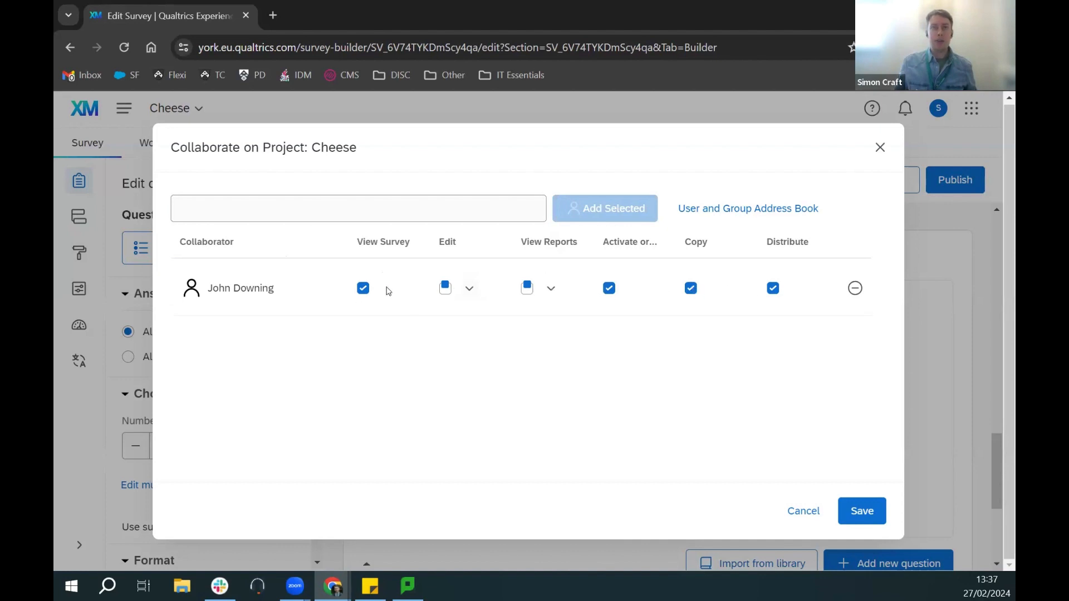
Step: Keep the collaborator's Copy and Distribute permissions enabled and save the sharing settings
{"action": "left_click", "coordinate": [468, 290]}
{"action": "left_click", "coordinate": [467, 292]}
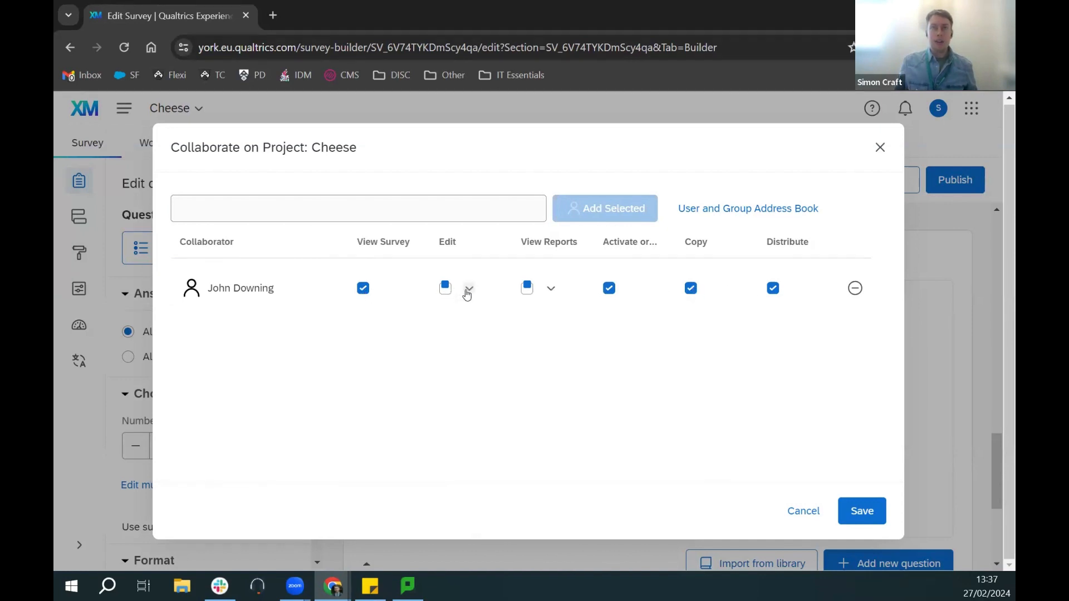
{"action": "left_click", "coordinate": [691, 289]}
{"action": "left_click", "coordinate": [773, 290]}
{"action": "left_click", "coordinate": [691, 288]}
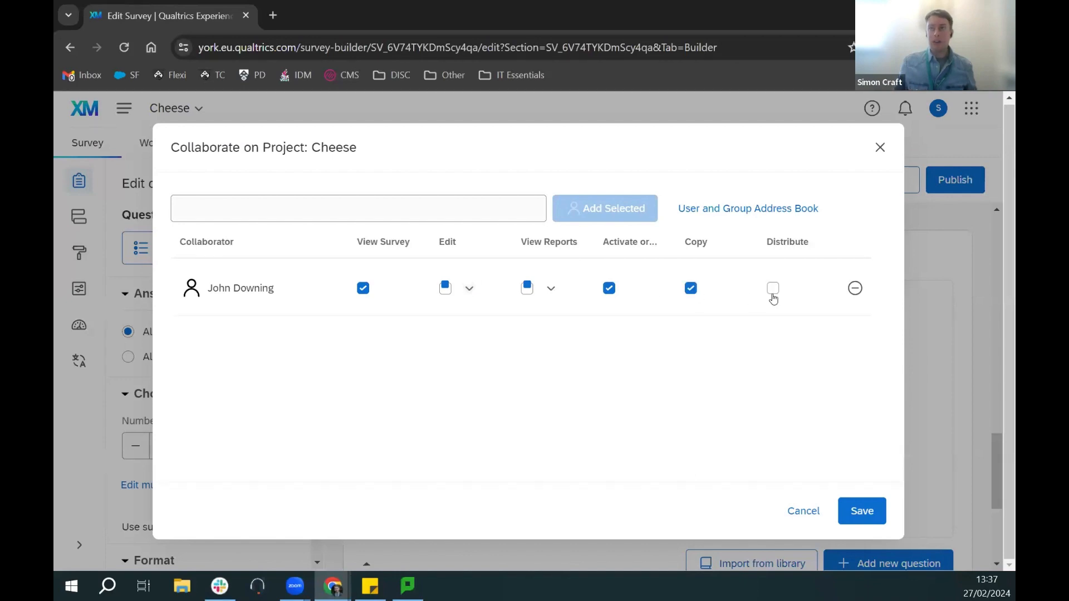
{"action": "left_click", "coordinate": [772, 292]}
{"action": "left_click", "coordinate": [872, 516]}
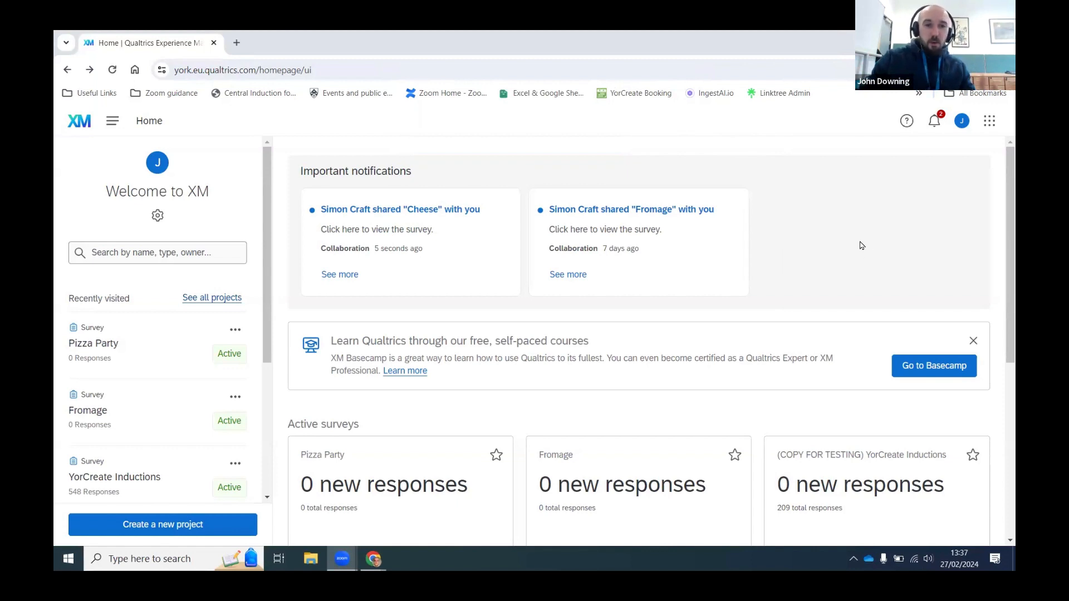
Step: On the collaborator's Home page, follow the 'shared Cheese with you' notification into the survey editor
{"action": "scroll", "coordinate": [681, 337], "scroll_direction": "down", "scroll_amount": 1}
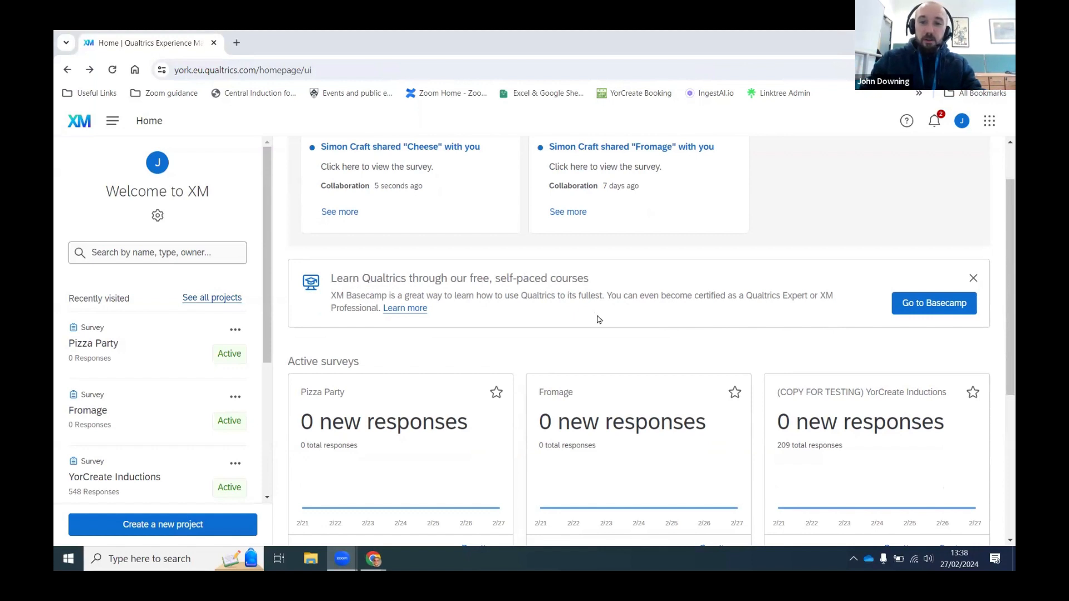
{"action": "scroll", "coordinate": [599, 321], "scroll_direction": "up", "scroll_amount": 1}
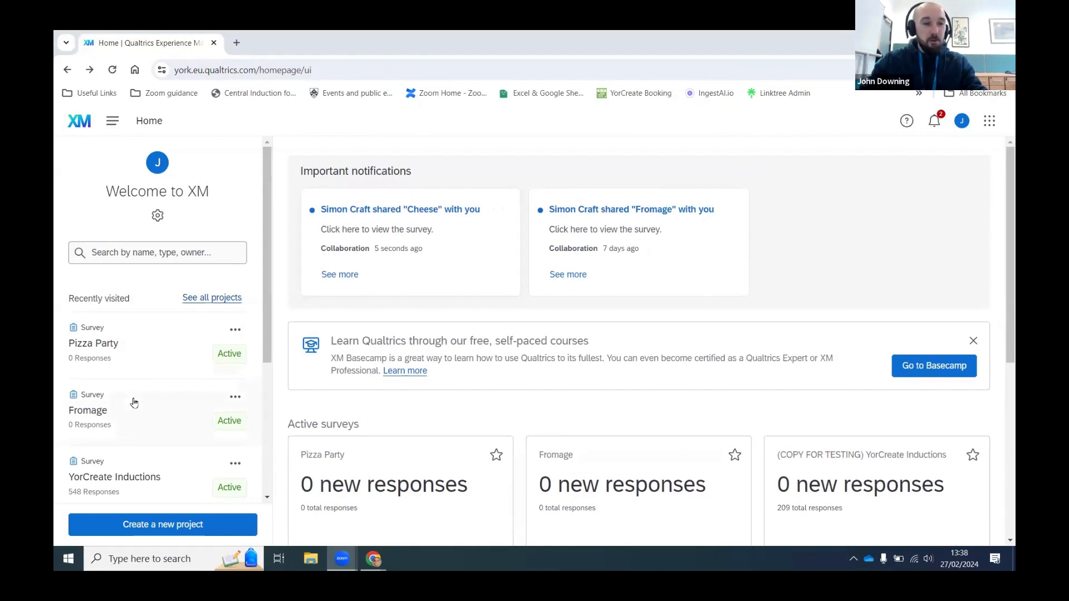
{"action": "left_click", "coordinate": [392, 231]}
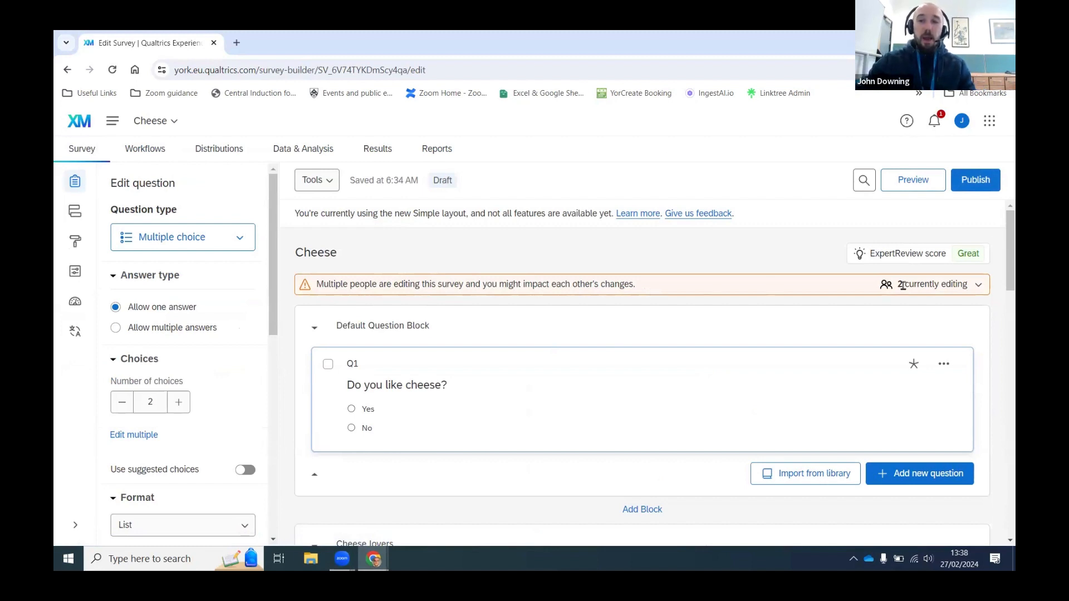
{"action": "left_click", "coordinate": [978, 286]}
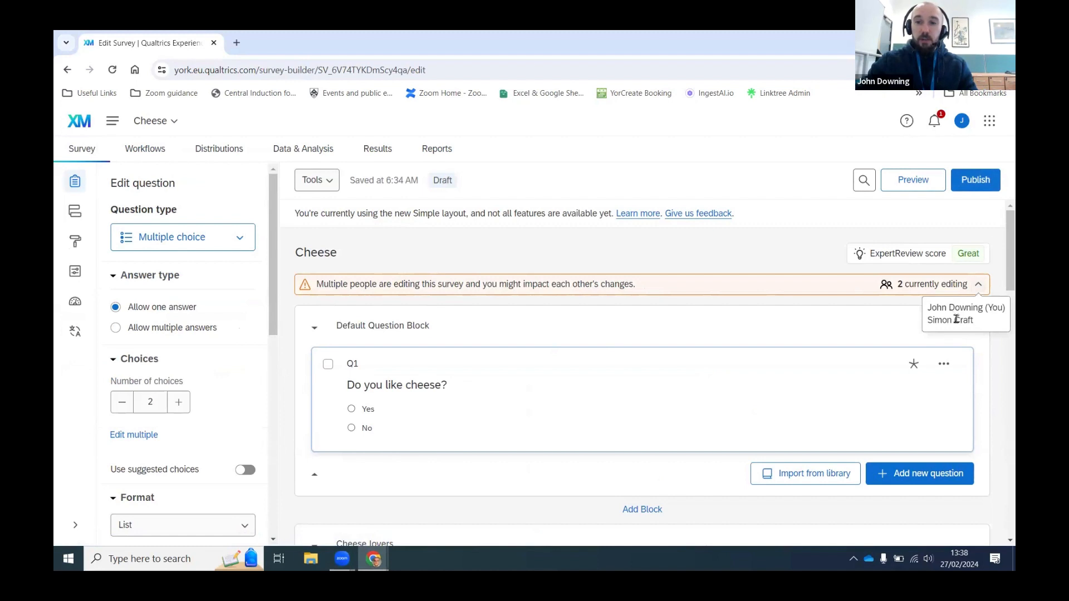
{"action": "left_click", "coordinate": [977, 287]}
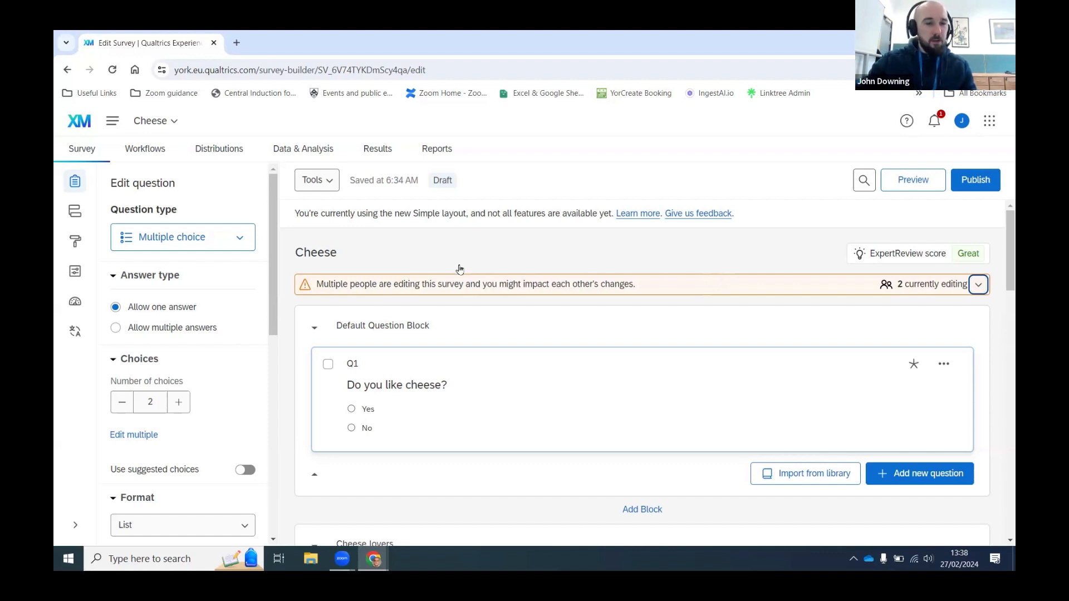
{"action": "scroll", "coordinate": [459, 270], "scroll_direction": "down", "scroll_amount": 5}
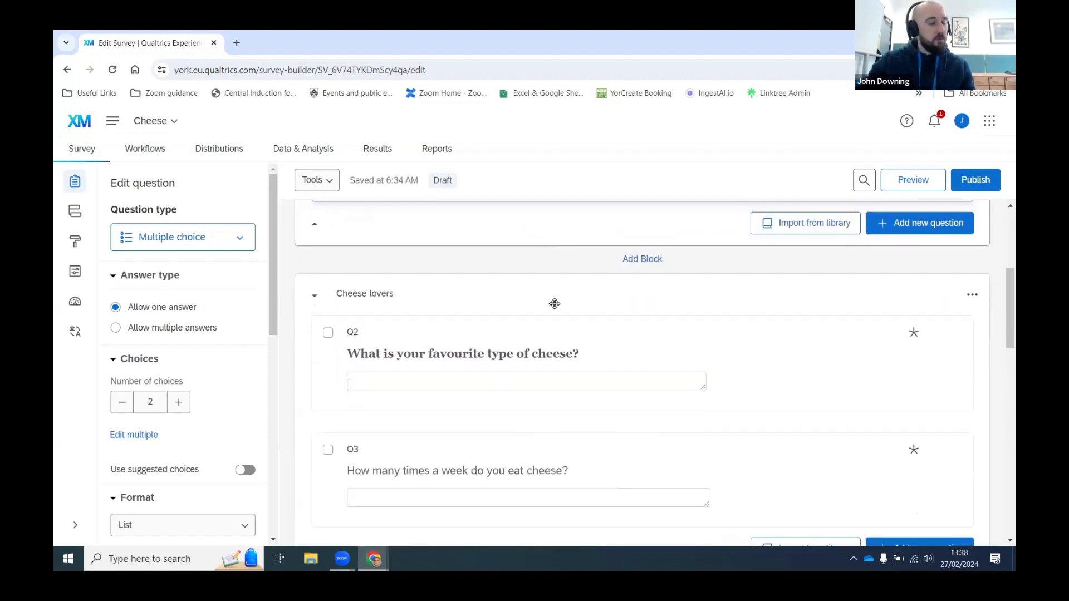
{"action": "scroll", "coordinate": [554, 303], "scroll_direction": "up", "scroll_amount": 5}
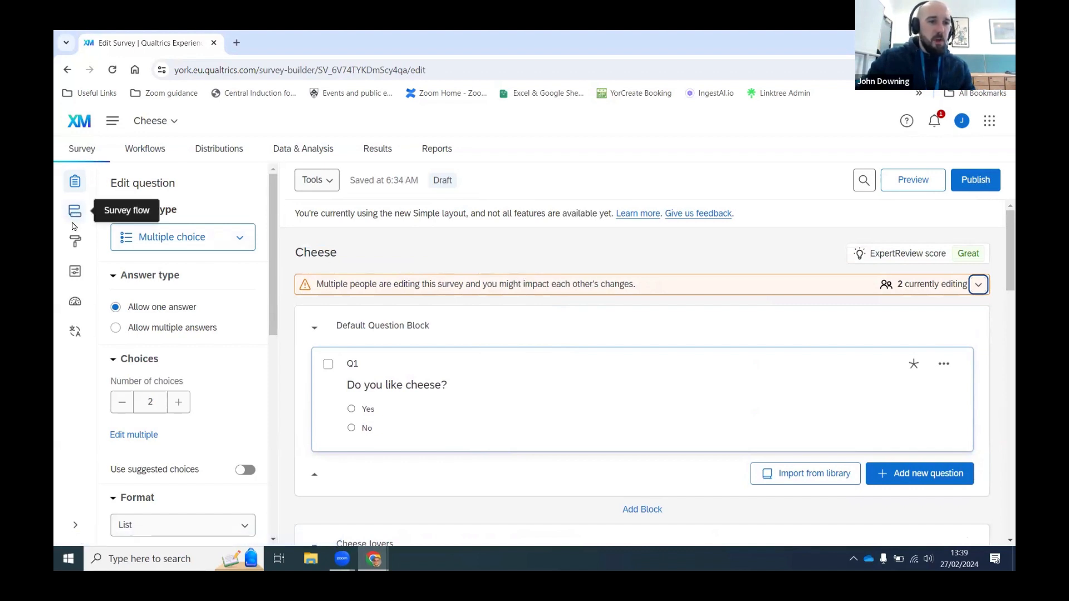
Step: In Survey options, rename the display name to the author's 'Excellent Cheese Survey'
{"action": "left_click", "coordinate": [72, 273]}
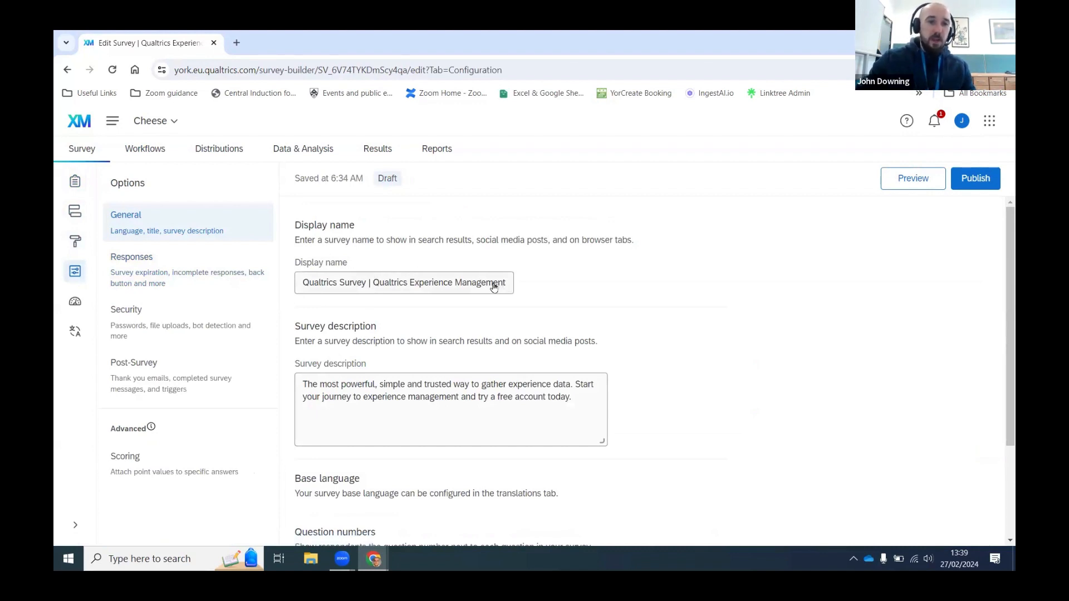
{"action": "left_click", "coordinate": [344, 288]}
{"action": "key", "text": "ctrl+a"}
{"action": "type", "text": "Simon's Excel"}
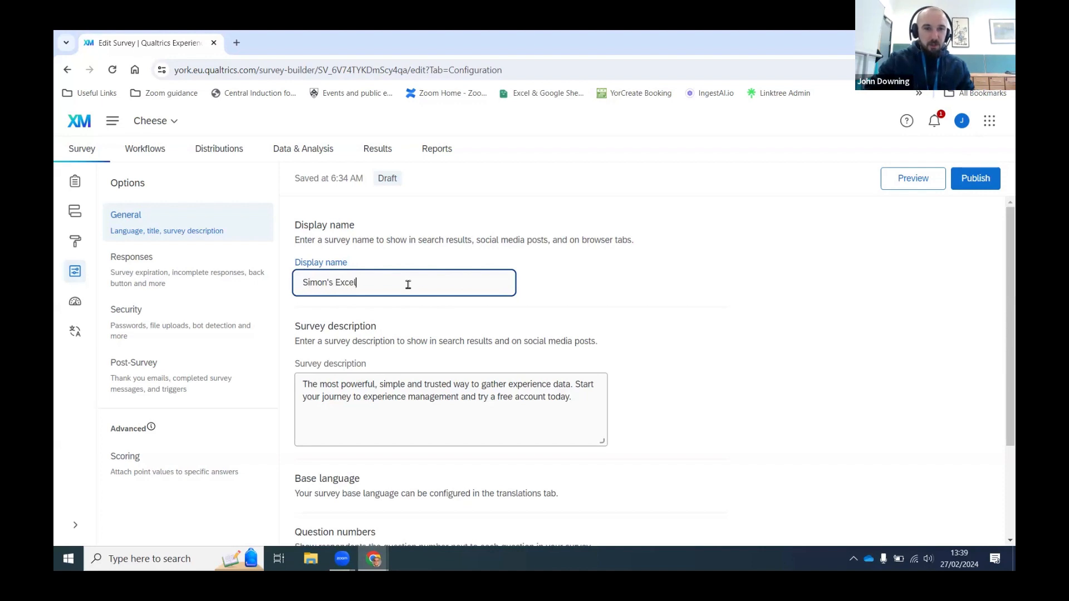
{"action": "type", "text": "lent Cheese Survey"}
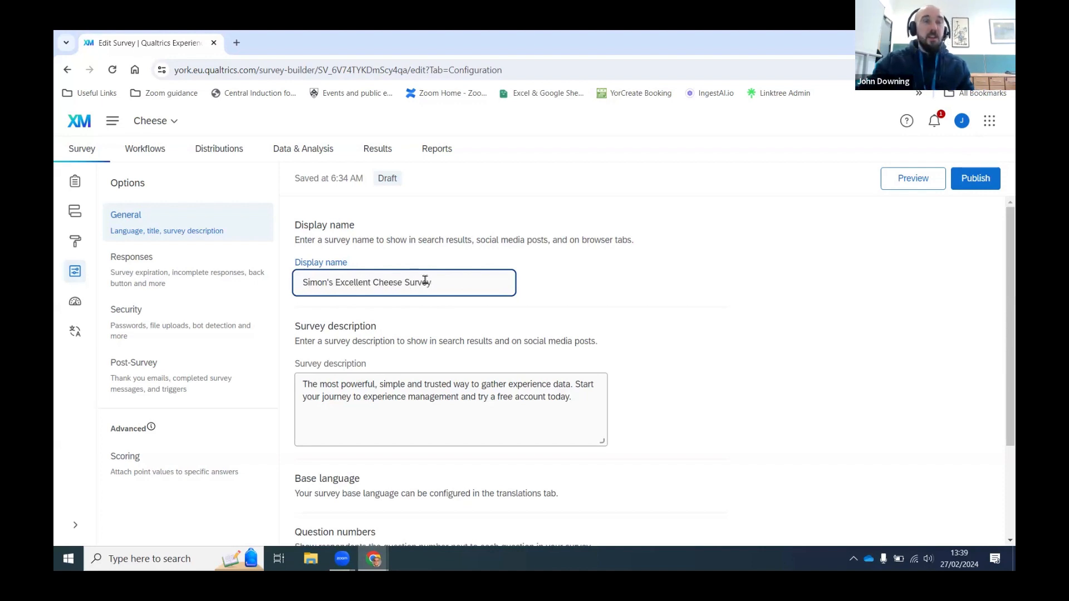
{"action": "left_click", "coordinate": [450, 310]}
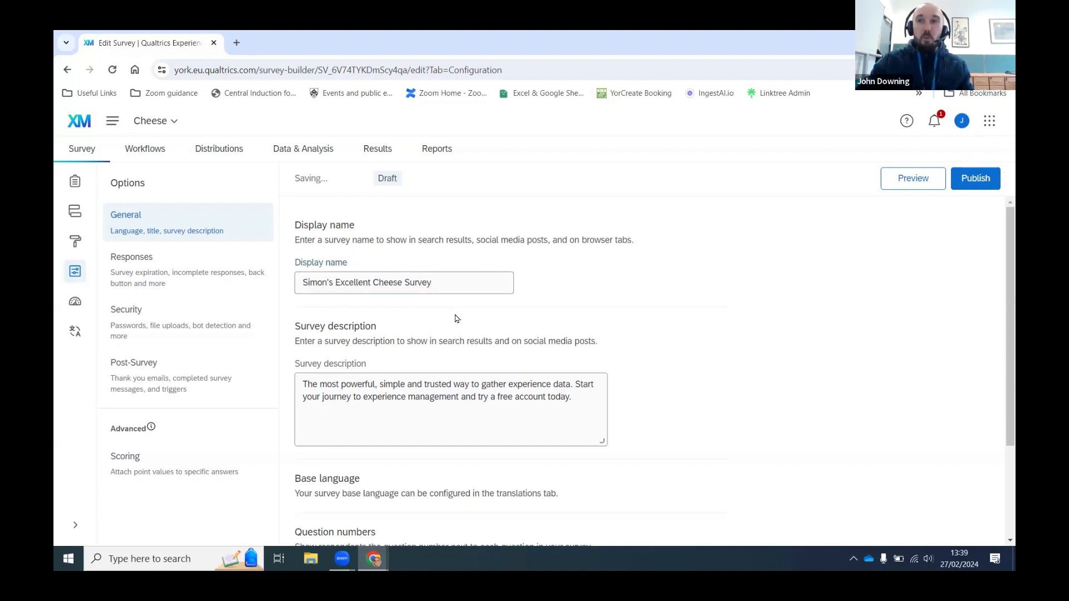
{"action": "scroll", "coordinate": [454, 317], "scroll_direction": "down", "scroll_amount": 2}
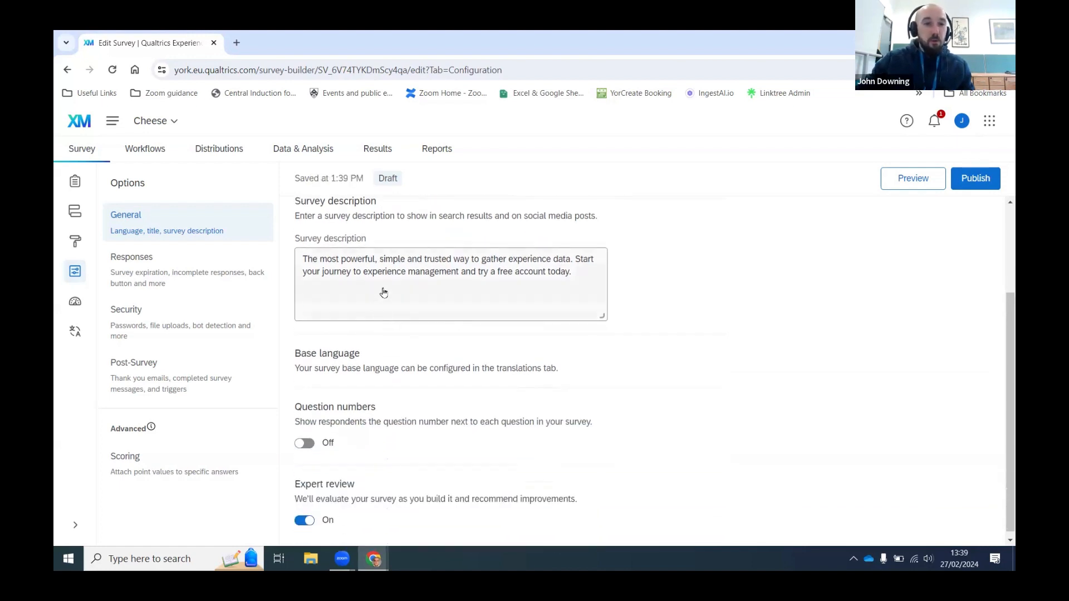
{"action": "scroll", "coordinate": [378, 295], "scroll_direction": "up", "scroll_amount": 1}
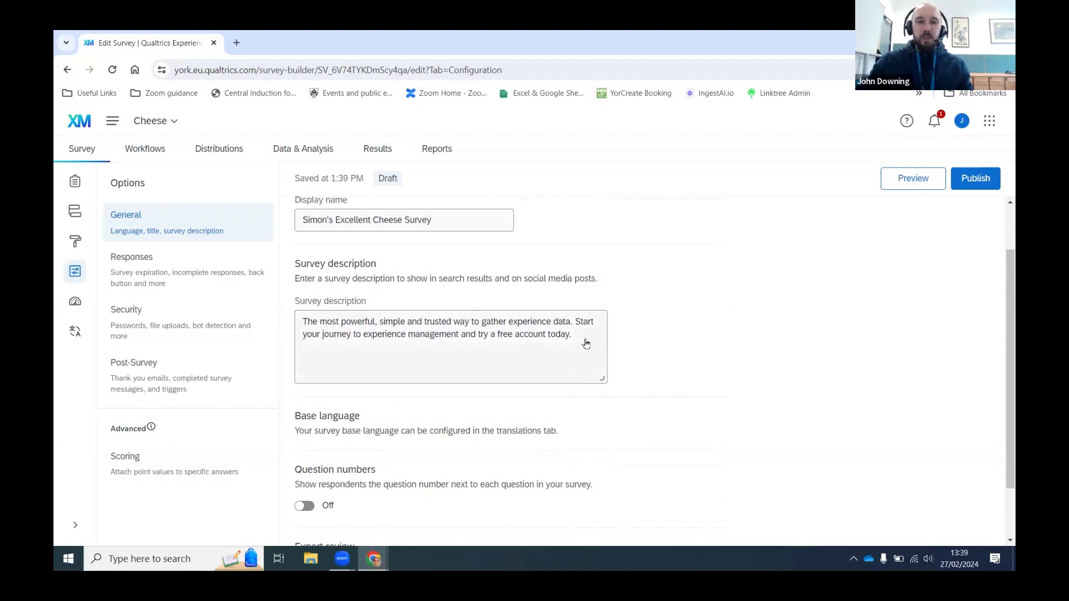
Step: Replace the survey description with 'A survey what is about cheese'
{"action": "left_click_drag", "start_coordinate": [586, 344], "coordinate": [288, 311]}
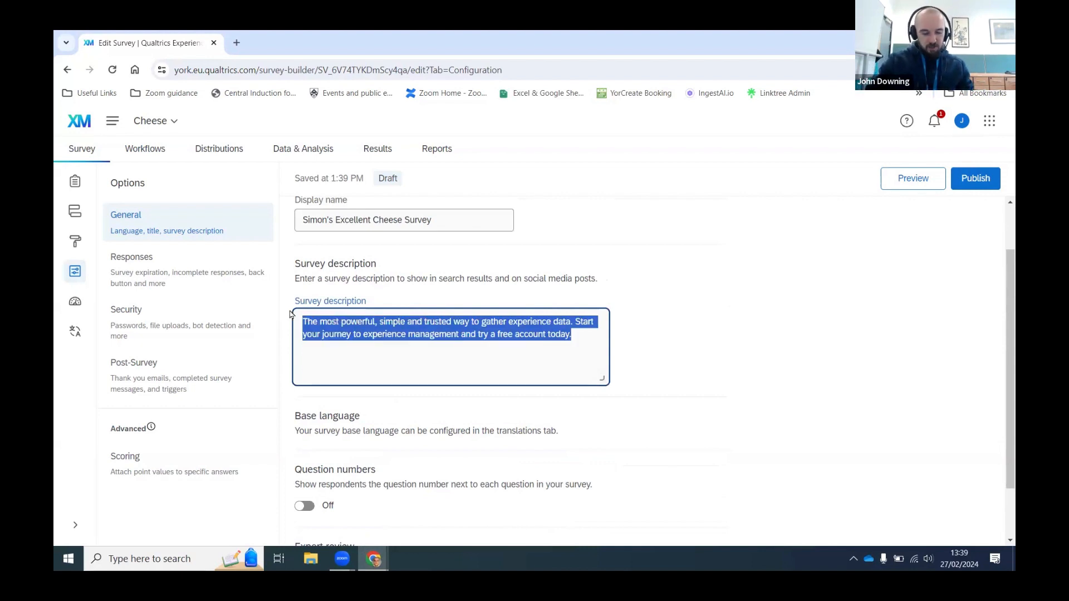
{"action": "type", "text": "A survey what is about cheese"}
{"action": "left_click", "coordinate": [653, 352]}
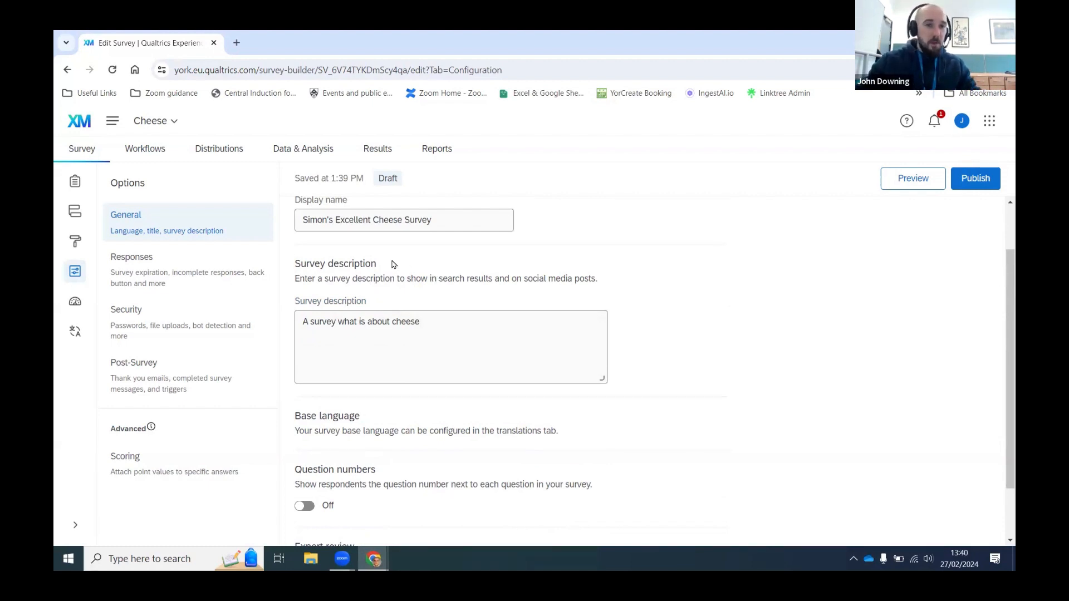
{"action": "scroll", "coordinate": [669, 287], "scroll_direction": "down", "scroll_amount": 1}
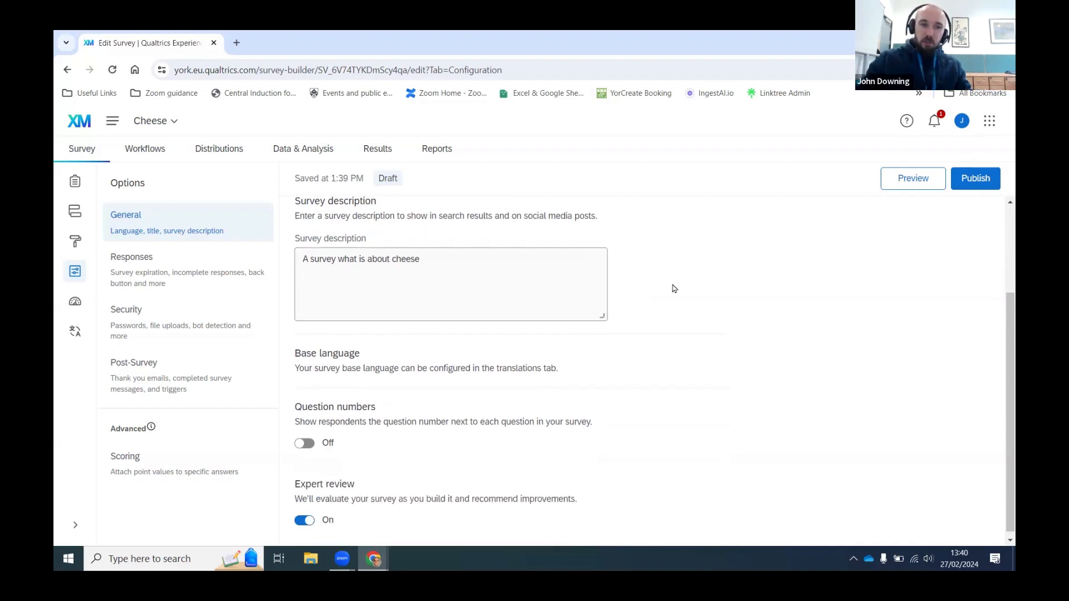
{"action": "scroll", "coordinate": [672, 287], "scroll_direction": "down", "scroll_amount": 1}
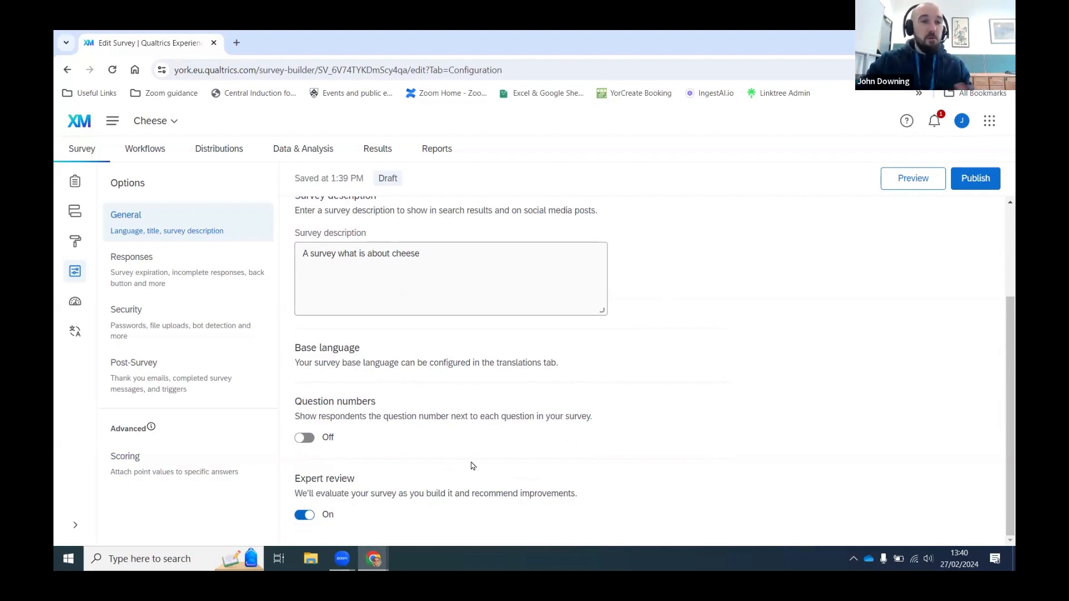
{"action": "scroll", "coordinate": [633, 434], "scroll_direction": "up", "scroll_amount": 3}
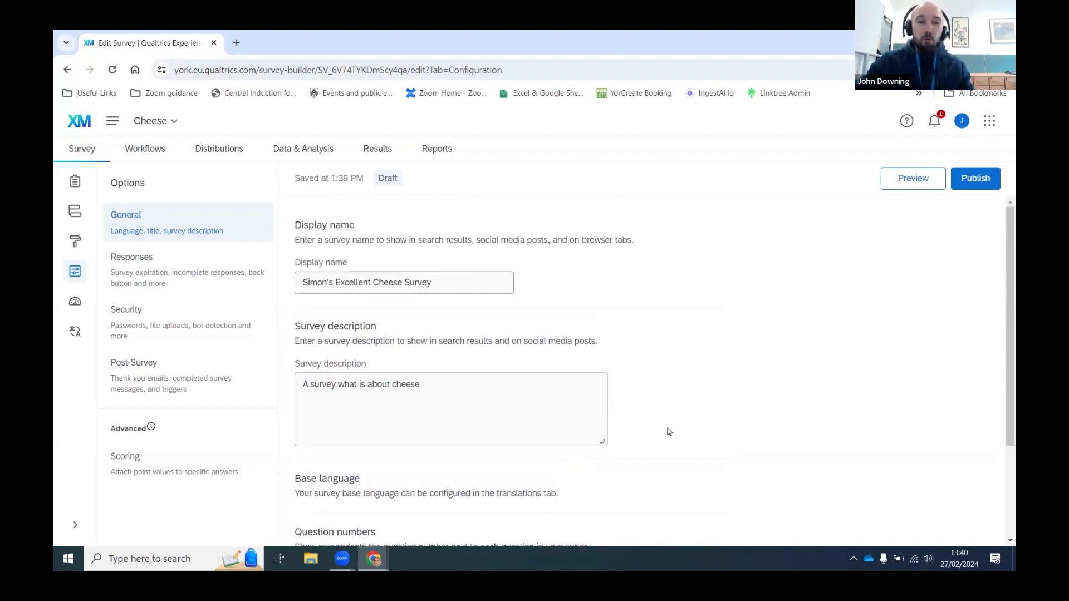
Step: Show the Responses settings and leave the Back button off after toggling it, then review them
{"action": "left_click", "coordinate": [182, 279]}
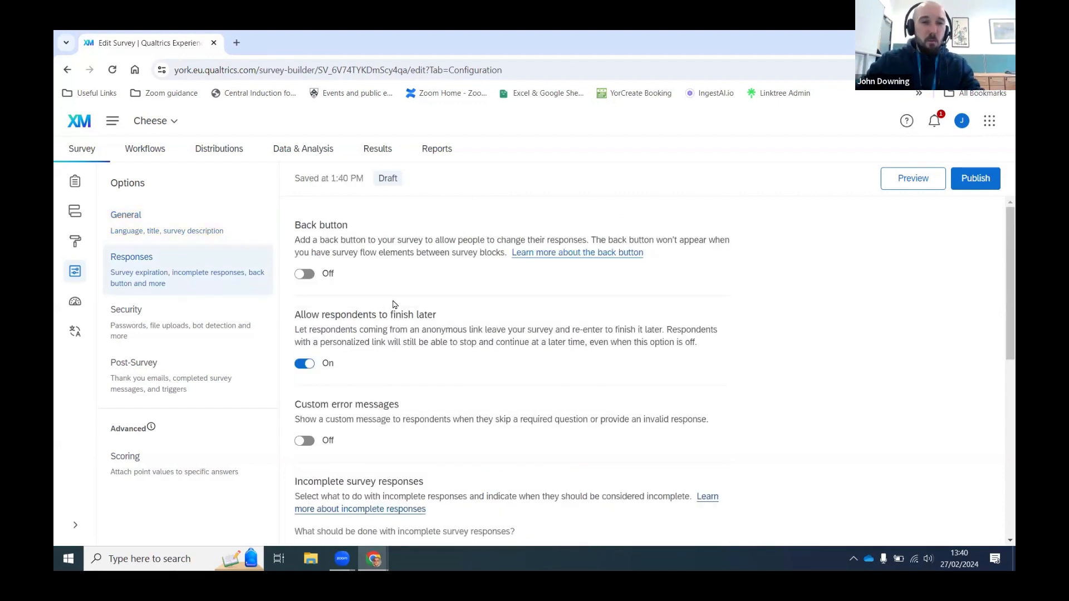
{"action": "left_click", "coordinate": [309, 274]}
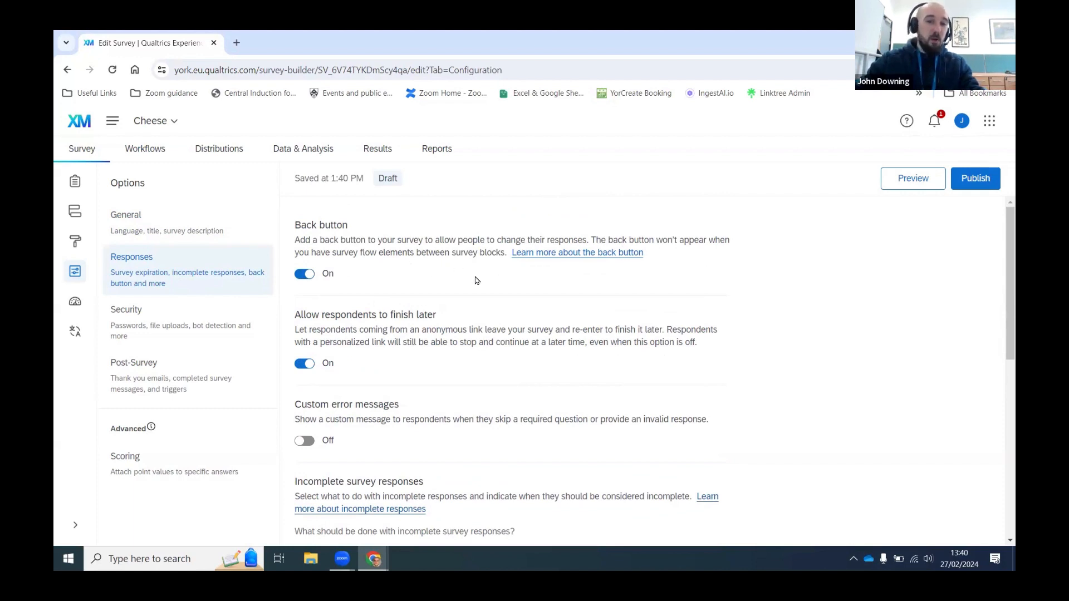
{"action": "left_click", "coordinate": [307, 277]}
{"action": "left_click", "coordinate": [309, 279]}
{"action": "left_click", "coordinate": [308, 281]}
{"action": "scroll", "coordinate": [402, 320], "scroll_direction": "down", "scroll_amount": 1}
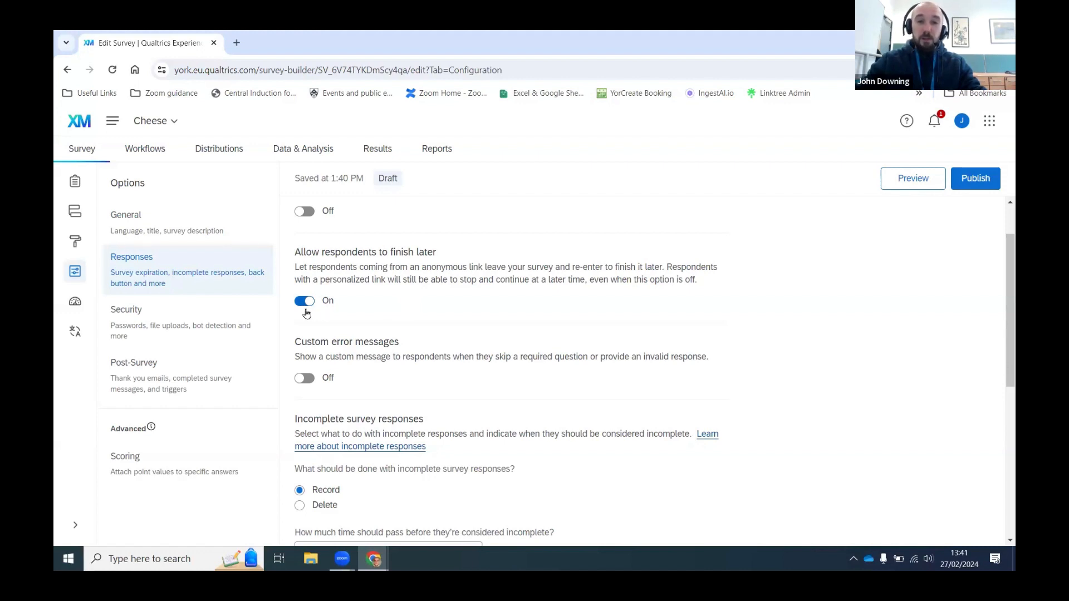
{"action": "scroll", "coordinate": [399, 315], "scroll_direction": "down", "scroll_amount": 3}
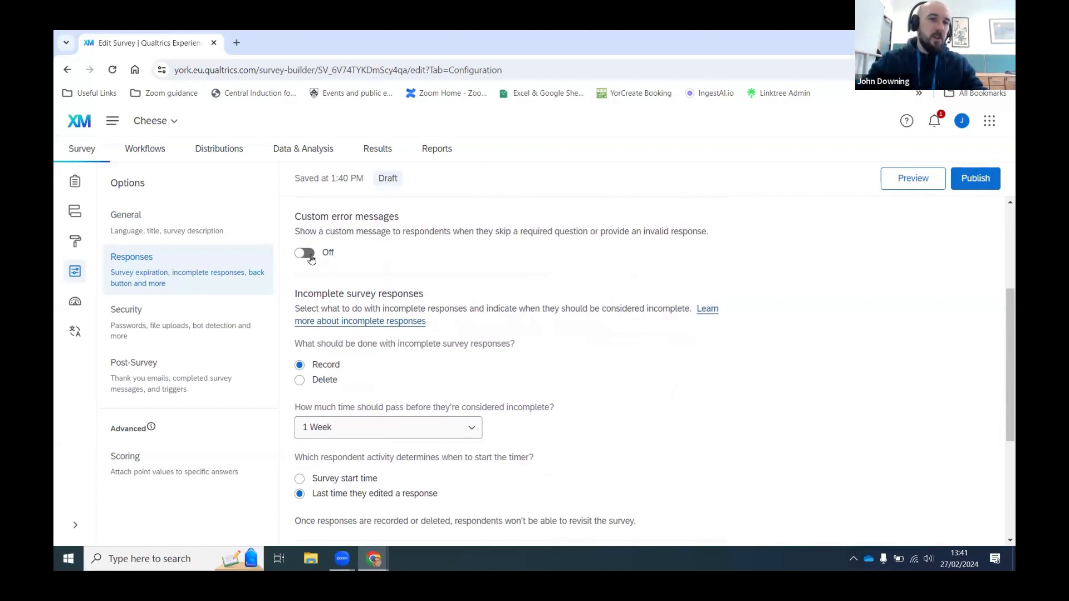
{"action": "scroll", "coordinate": [562, 274], "scroll_direction": "down", "scroll_amount": 1}
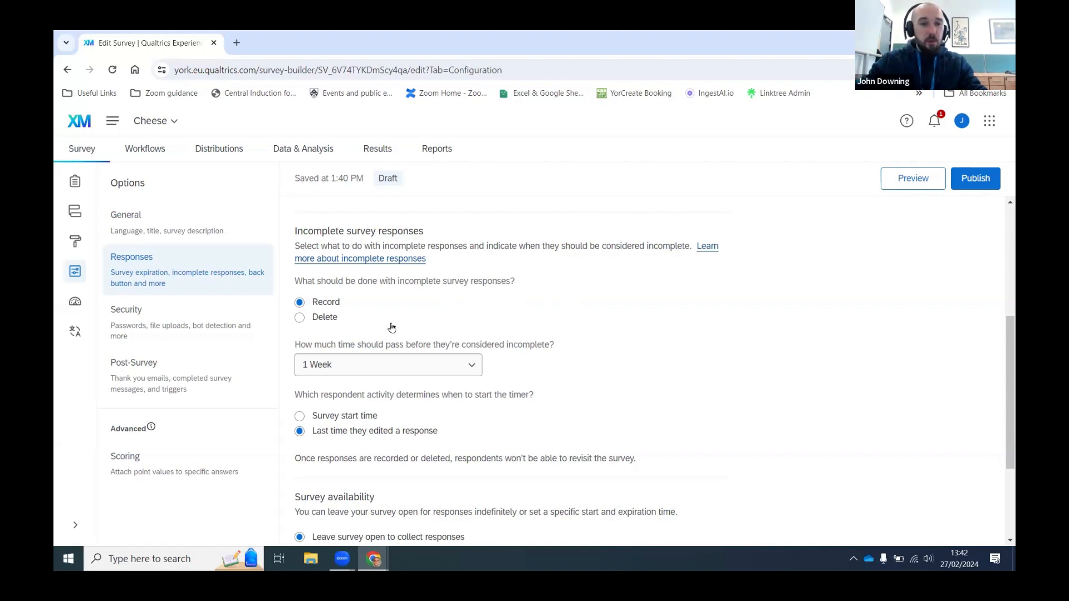
Step: Set incomplete survey responses to Delete, with a 2 Weeks time limit
{"action": "scroll", "coordinate": [408, 313], "scroll_direction": "down", "scroll_amount": 1}
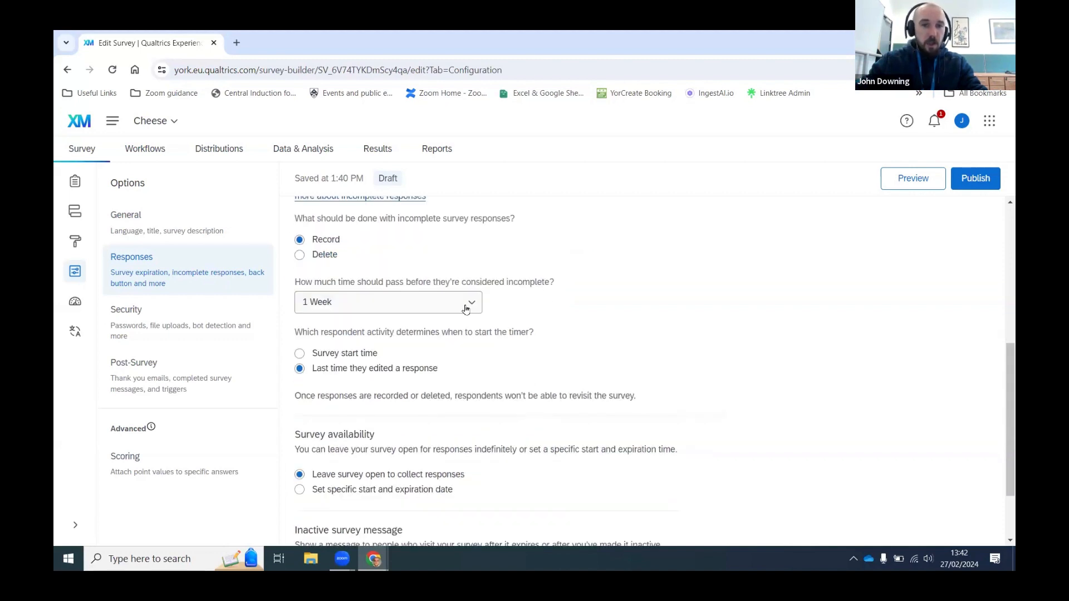
{"action": "left_click", "coordinate": [363, 310]}
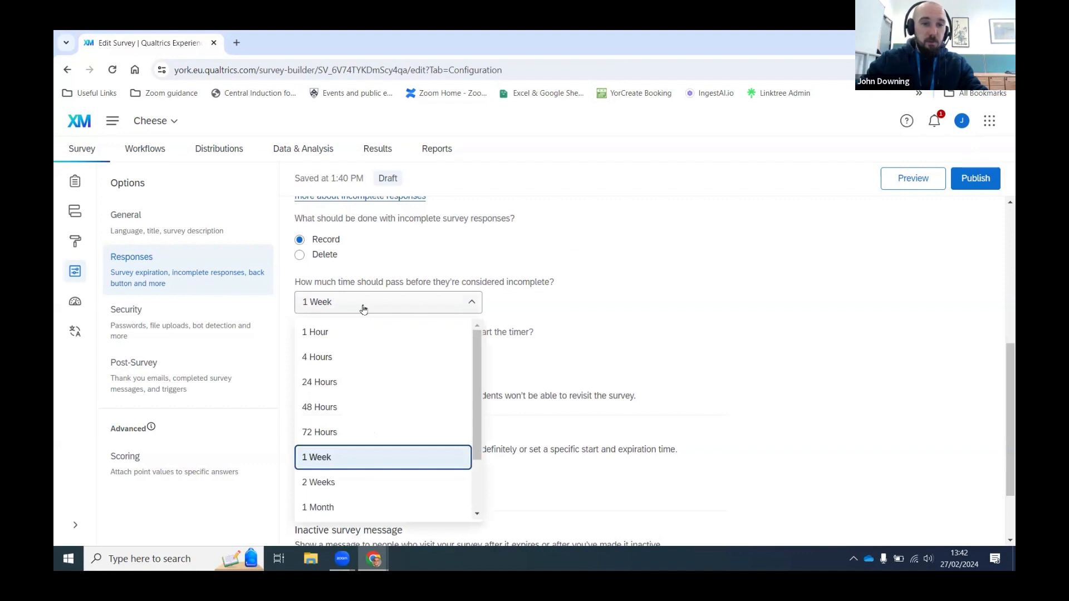
{"action": "left_click", "coordinate": [363, 309]}
{"action": "left_click", "coordinate": [328, 257]}
{"action": "left_click", "coordinate": [369, 302]}
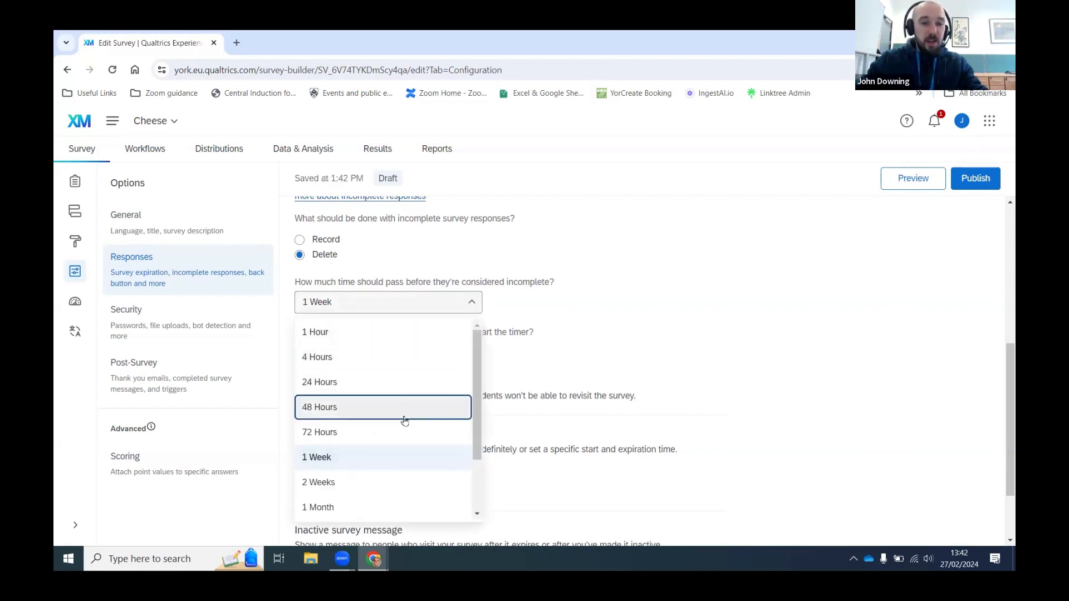
{"action": "left_click", "coordinate": [383, 482]}
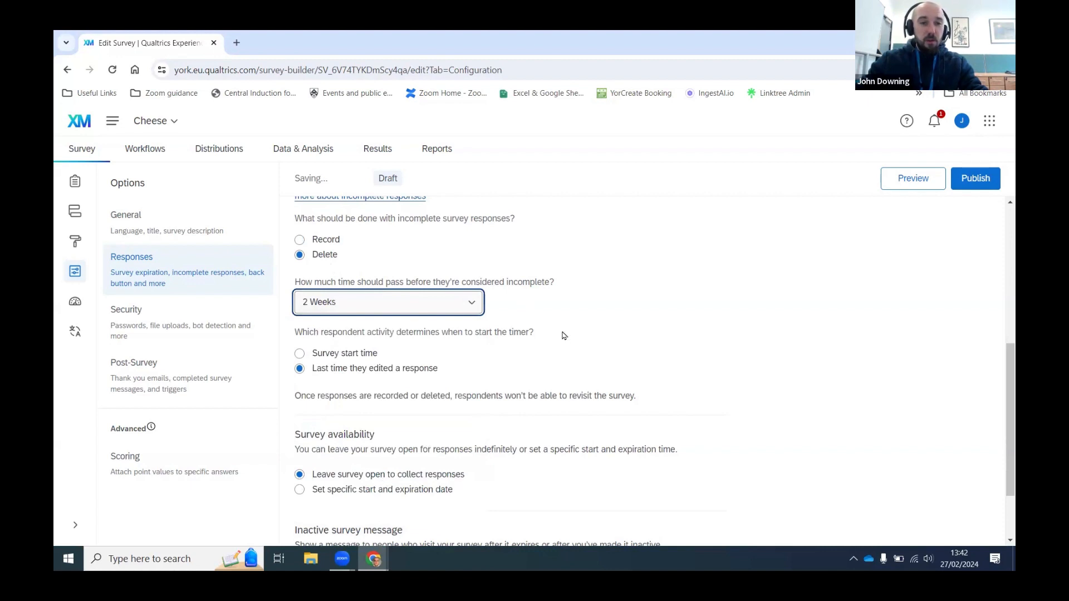
{"action": "scroll", "coordinate": [440, 312], "scroll_direction": "up", "scroll_amount": 1}
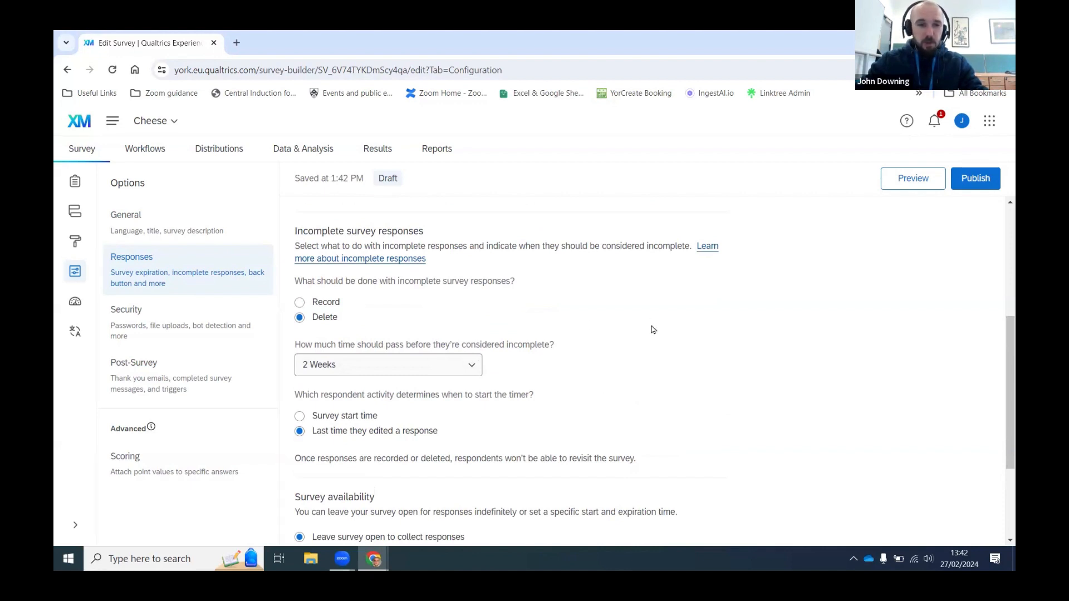
{"action": "scroll", "coordinate": [653, 329], "scroll_direction": "down", "scroll_amount": 1}
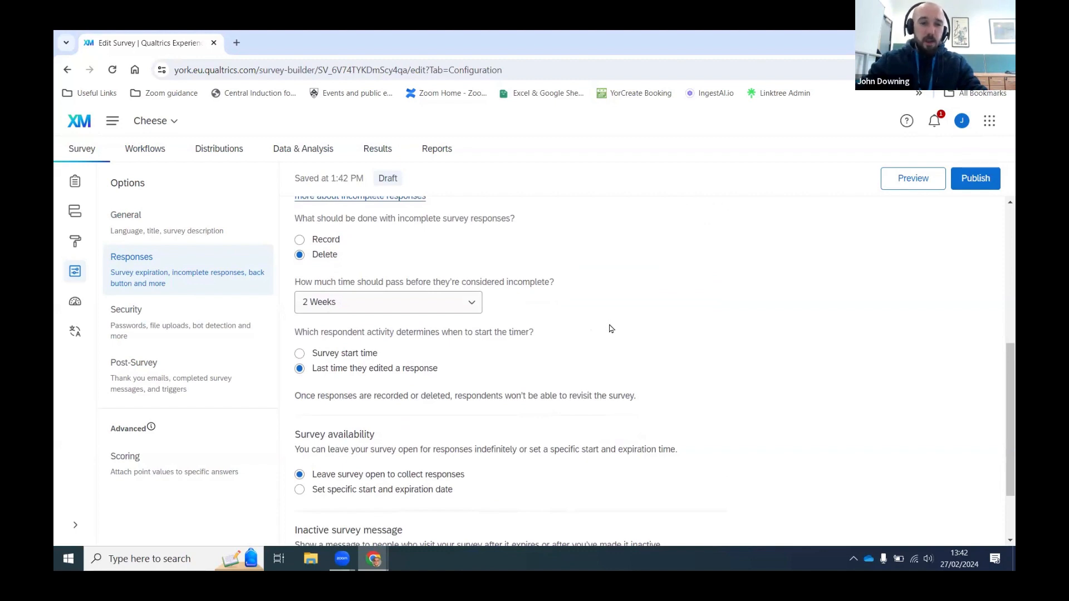
{"action": "scroll", "coordinate": [634, 327], "scroll_direction": "down", "scroll_amount": 1}
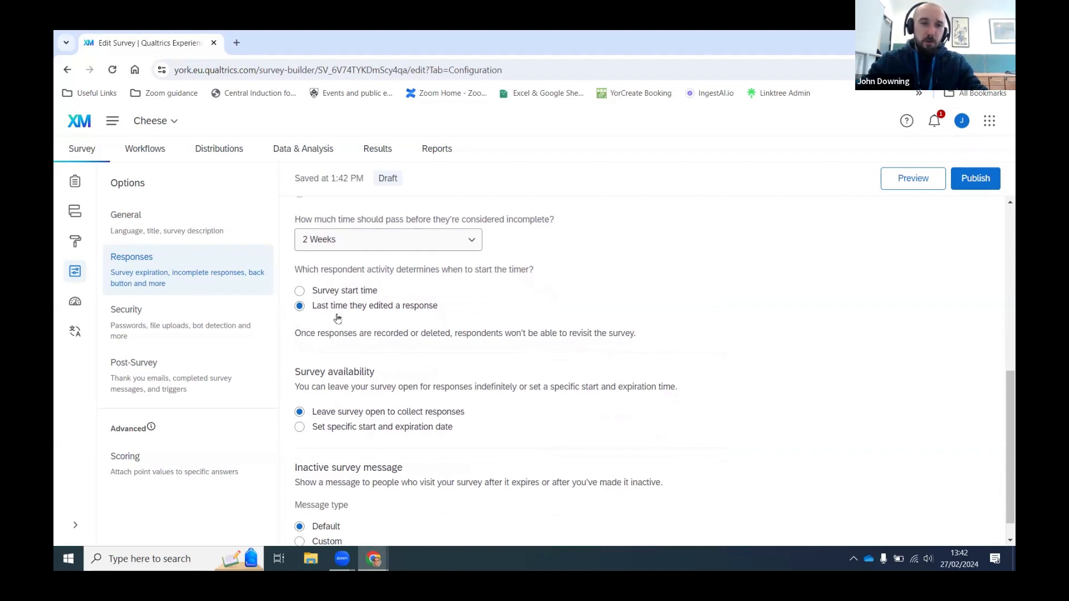
{"action": "scroll", "coordinate": [575, 330], "scroll_direction": "down", "scroll_amount": 1}
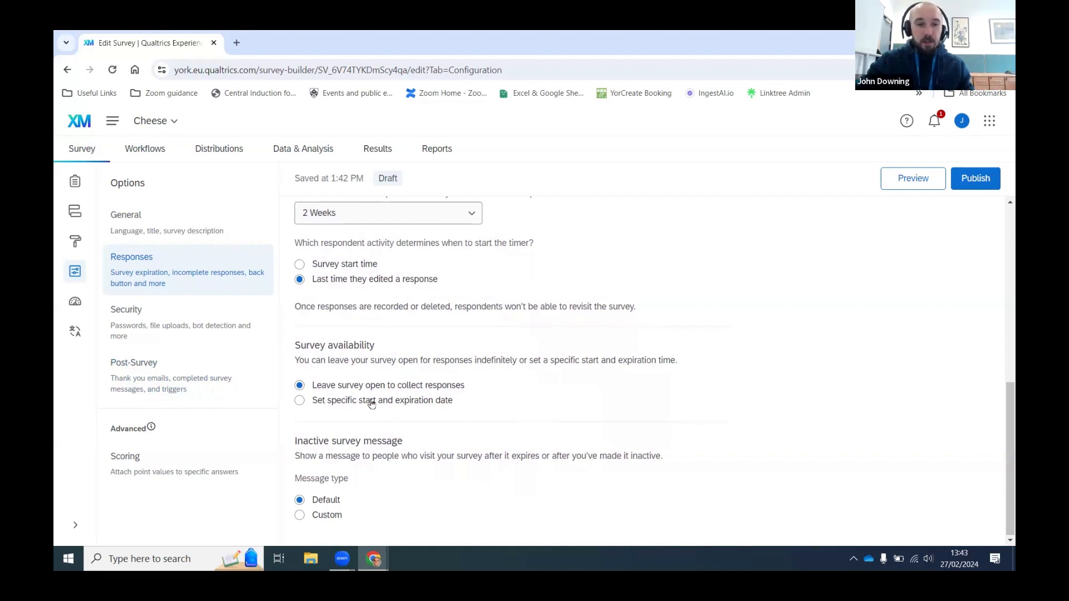
Step: Schedule the survey to open 02/27/2024 and expire 03/27/2024, noting the time zone
{"action": "left_click", "coordinate": [400, 407]}
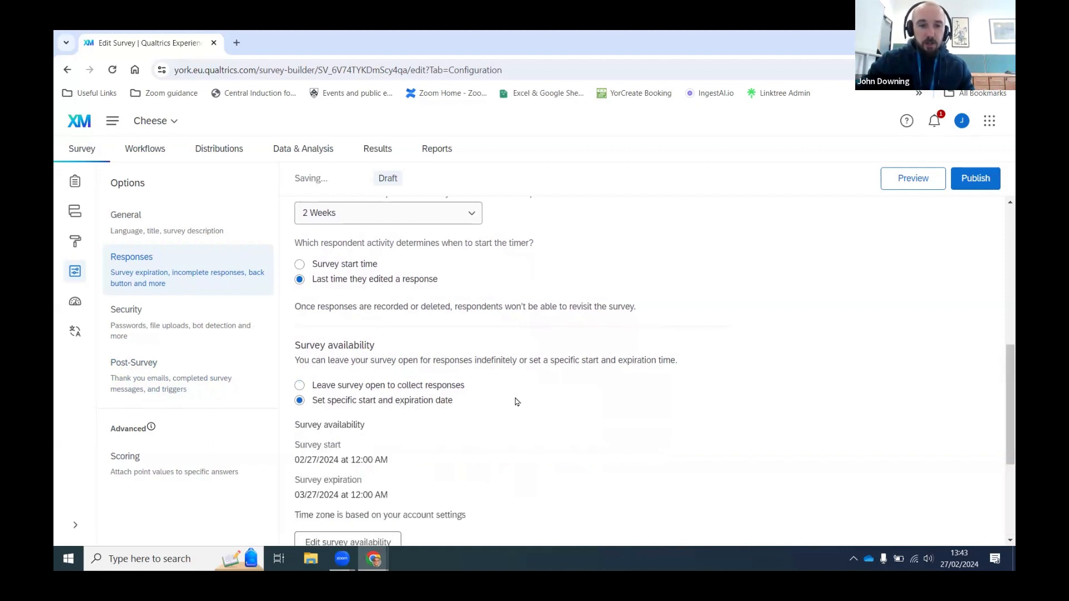
{"action": "scroll", "coordinate": [501, 401], "scroll_direction": "down", "scroll_amount": 2}
{"action": "scroll", "coordinate": [401, 287], "scroll_direction": "down", "scroll_amount": 1}
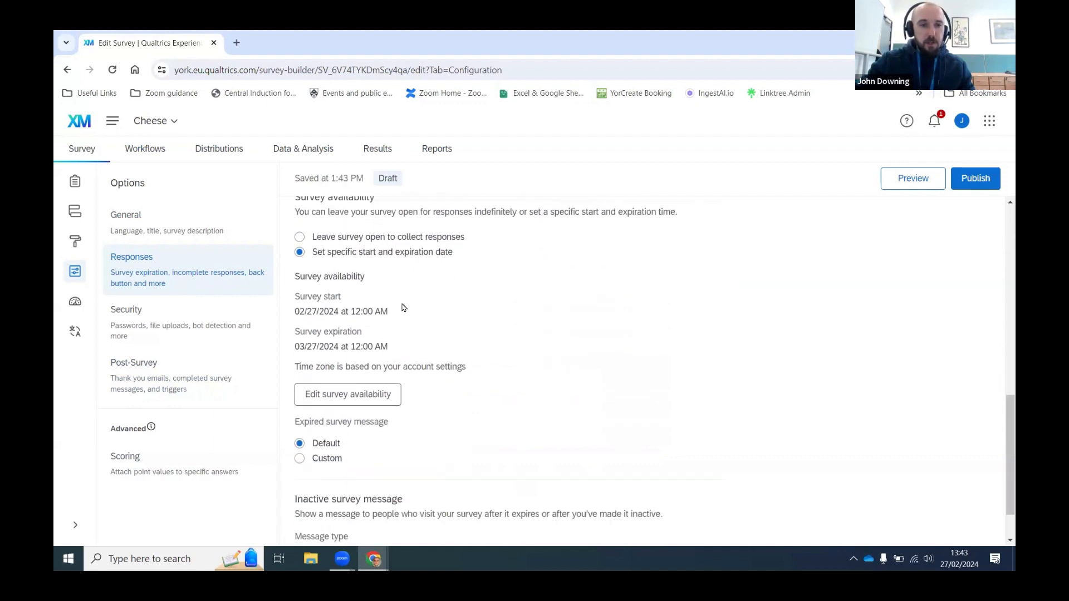
{"action": "left_click_drag", "start_coordinate": [405, 291], "coordinate": [295, 277]}
{"action": "left_click", "coordinate": [296, 304]}
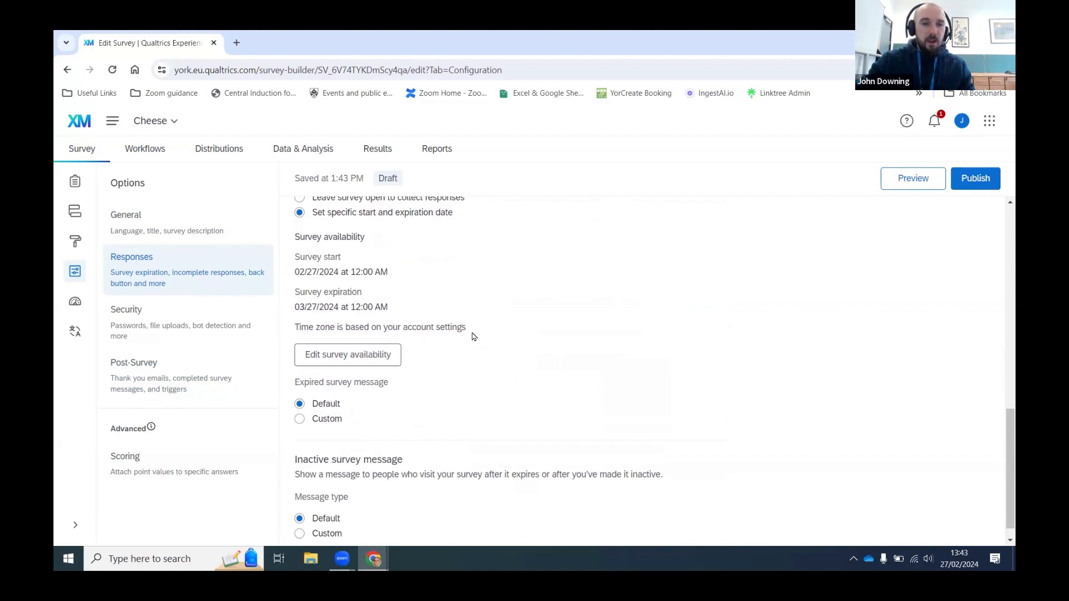
{"action": "left_click_drag", "start_coordinate": [475, 333], "coordinate": [294, 337]}
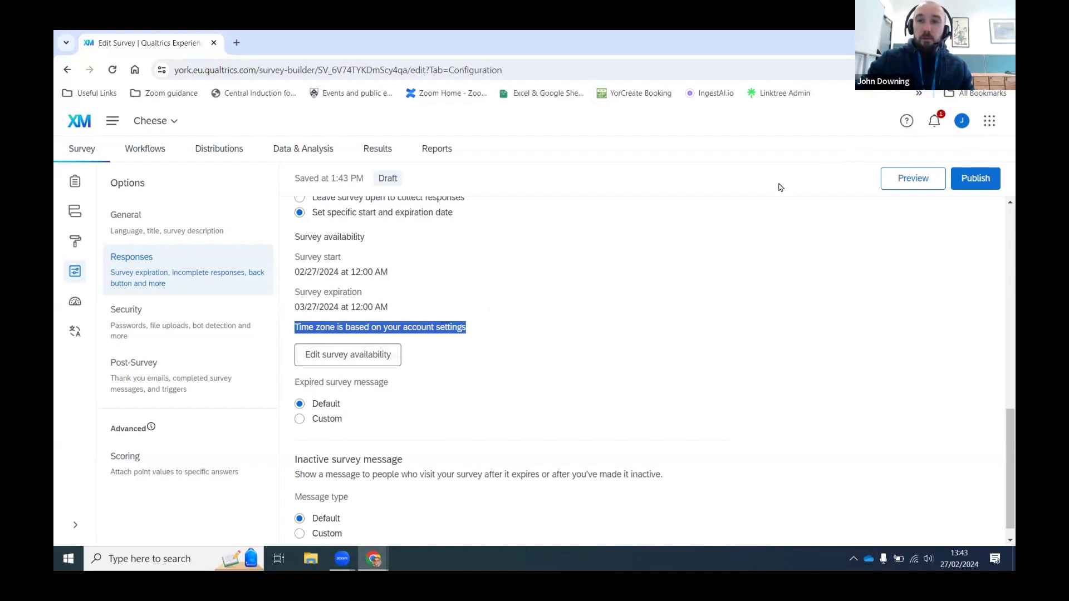
Step: Set the account time zone to UTC ±00:00 (Dublin, Edinburgh, Lisbon, London)
{"action": "left_click", "coordinate": [963, 129]}
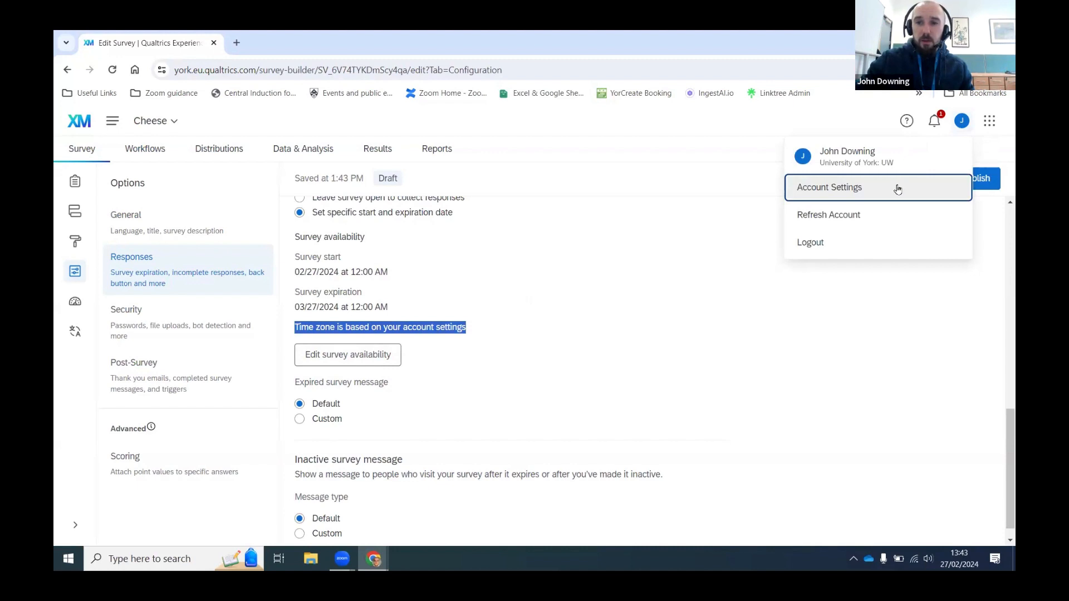
{"action": "left_click", "coordinate": [829, 188]}
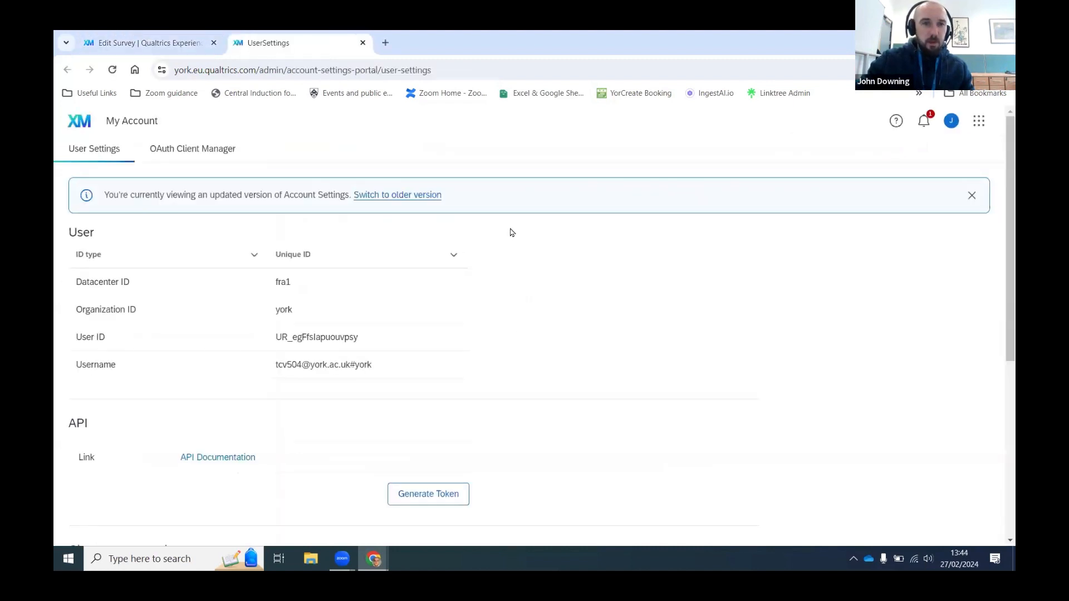
{"action": "scroll", "coordinate": [489, 250], "scroll_direction": "down", "scroll_amount": 6}
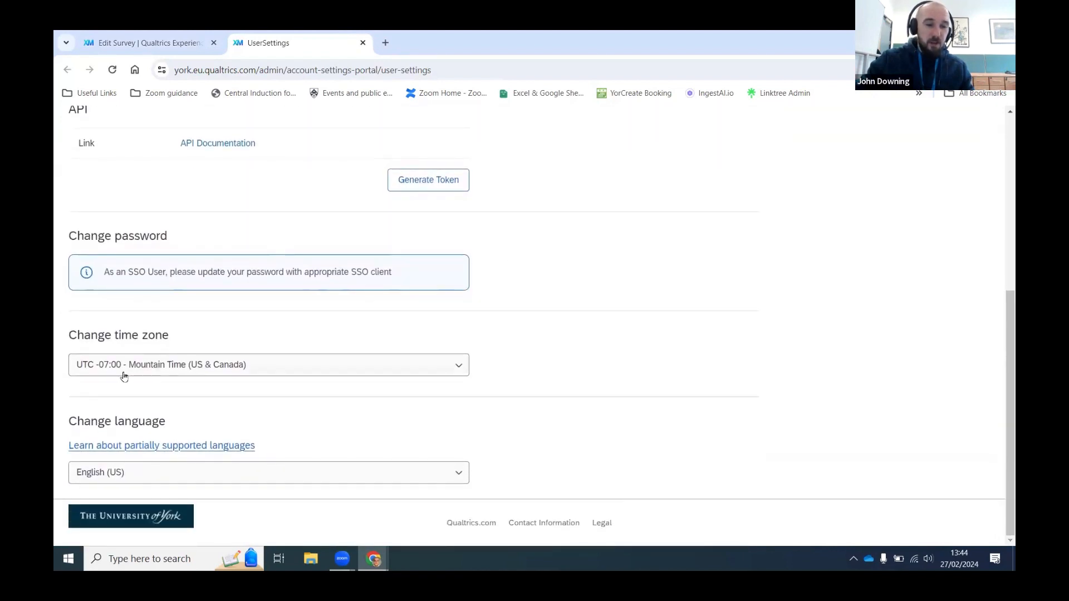
{"action": "left_click", "coordinate": [124, 377]}
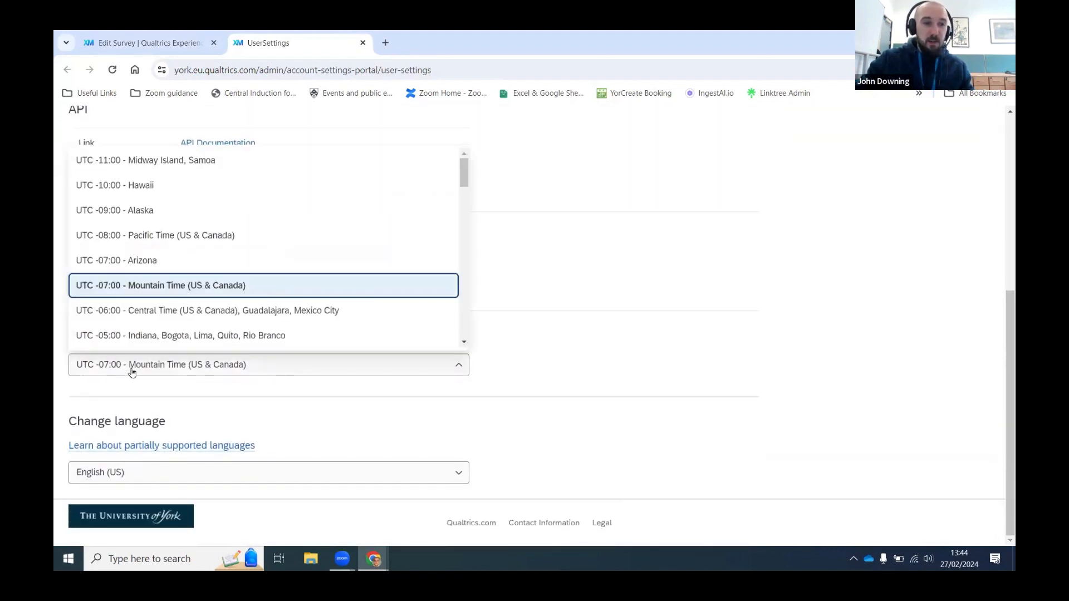
{"action": "scroll", "coordinate": [235, 260], "scroll_direction": "down", "scroll_amount": 9}
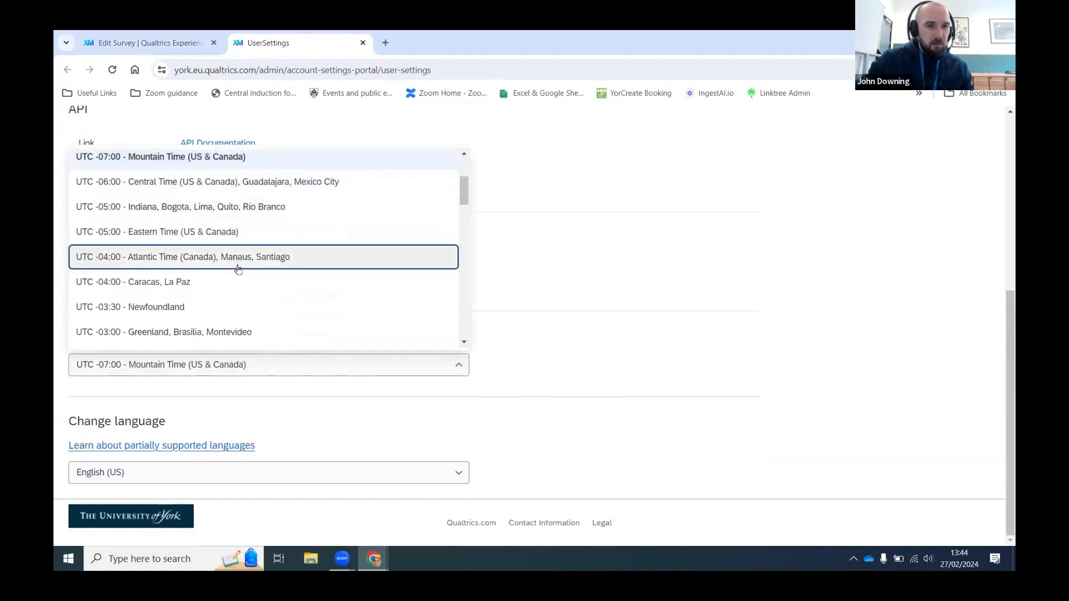
{"action": "scroll", "coordinate": [250, 267], "scroll_direction": "down", "scroll_amount": 11}
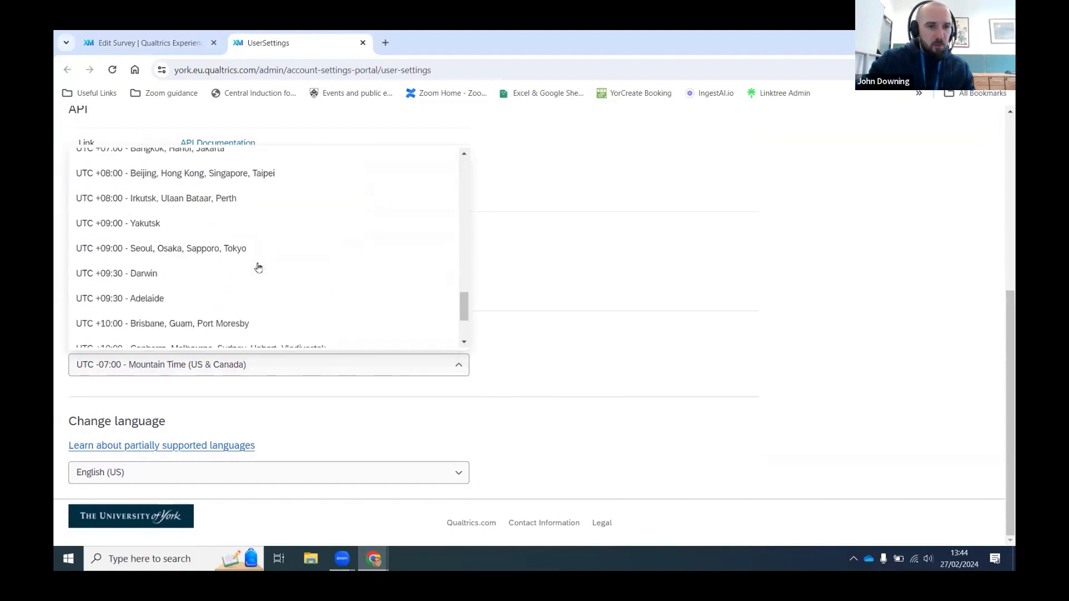
{"action": "scroll", "coordinate": [265, 272], "scroll_direction": "up", "scroll_amount": 20}
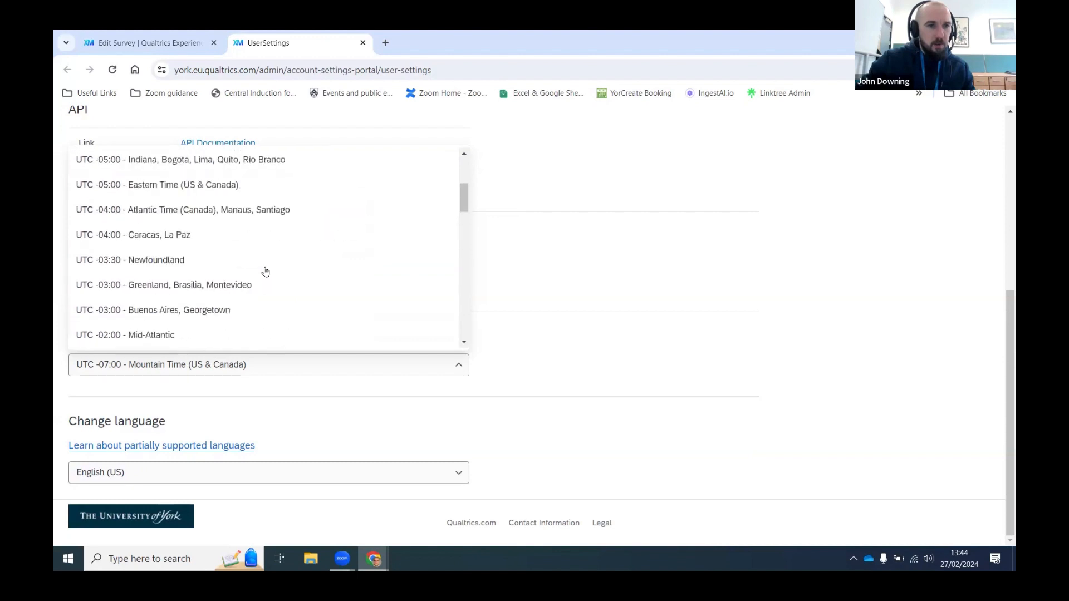
{"action": "scroll", "coordinate": [258, 243], "scroll_direction": "down", "scroll_amount": 3}
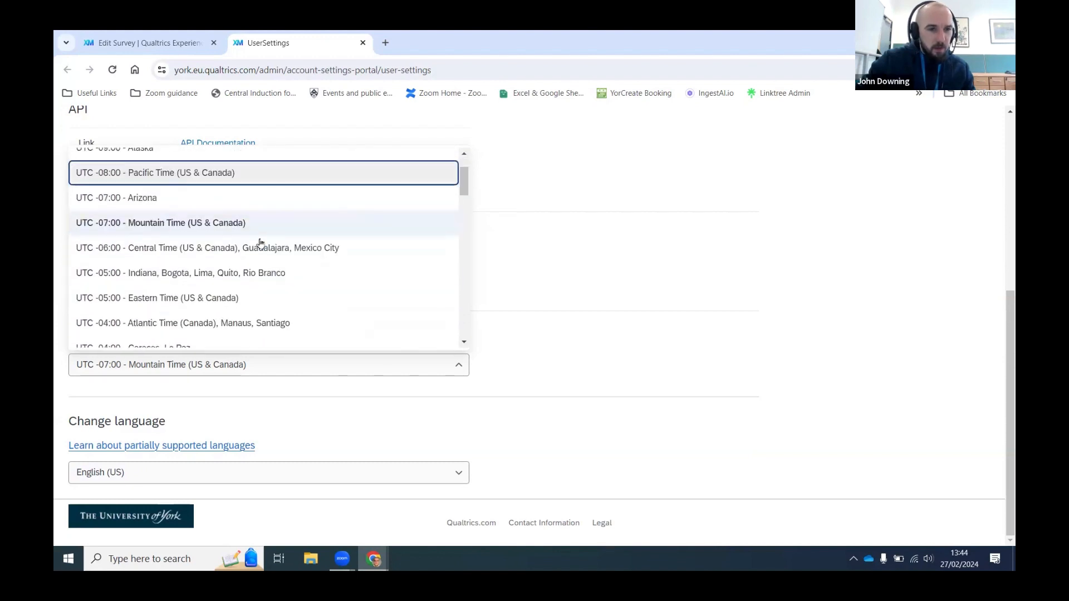
{"action": "scroll", "coordinate": [266, 248], "scroll_direction": "down", "scroll_amount": 6}
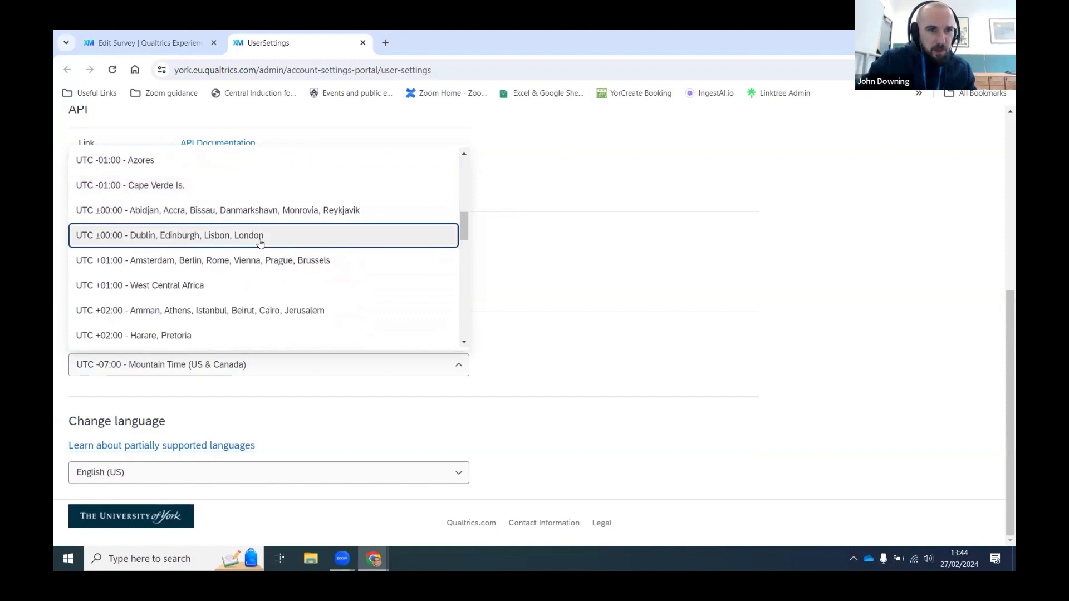
{"action": "left_click", "coordinate": [260, 235]}
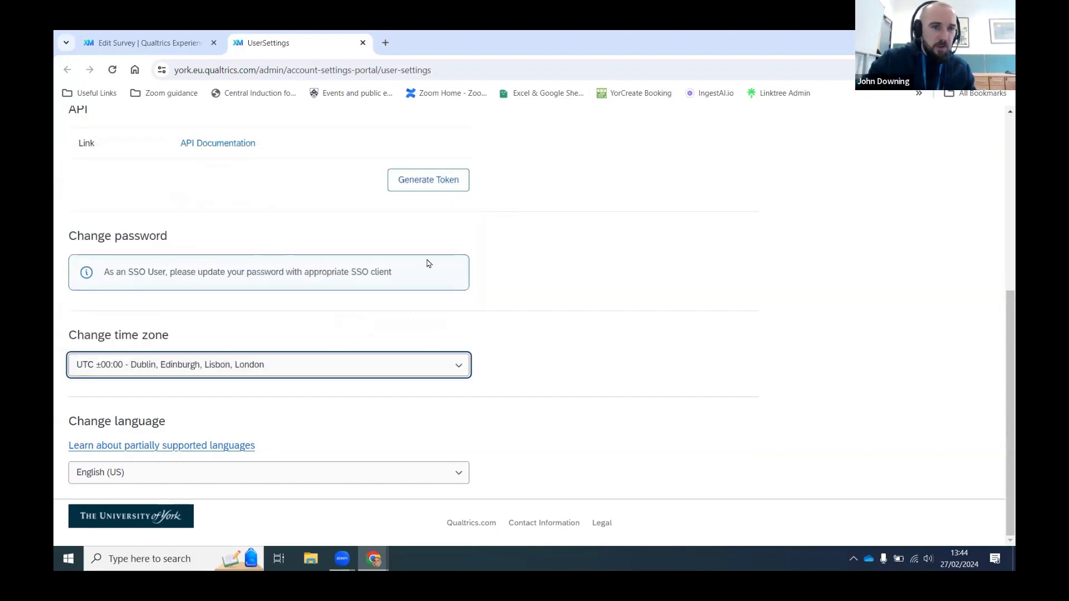
Step: Change the account language to English (UK) and close the account settings
{"action": "left_click", "coordinate": [313, 472]}
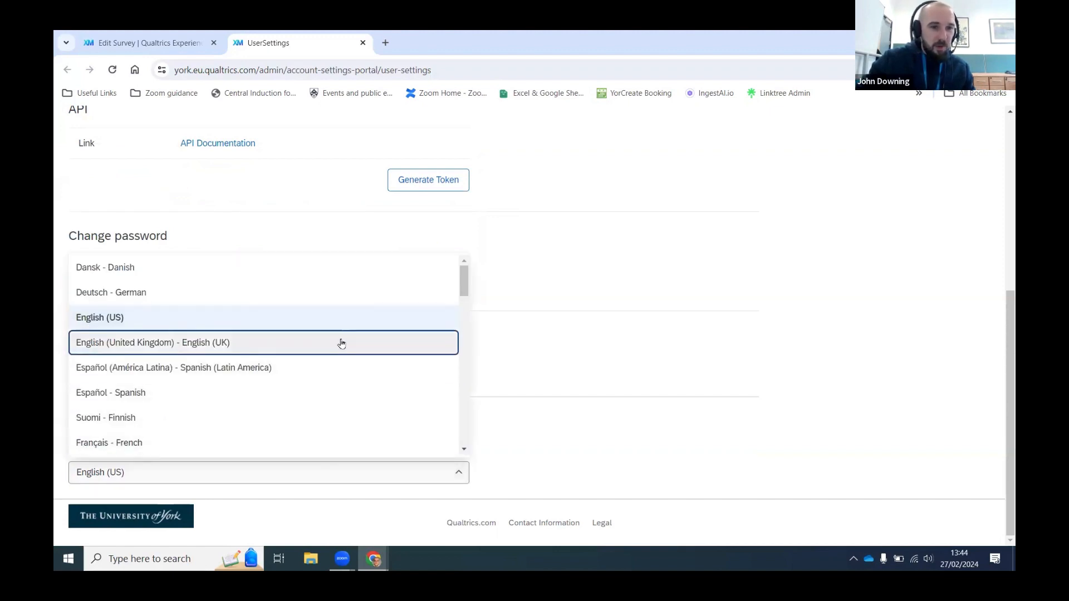
{"action": "left_click", "coordinate": [341, 344]}
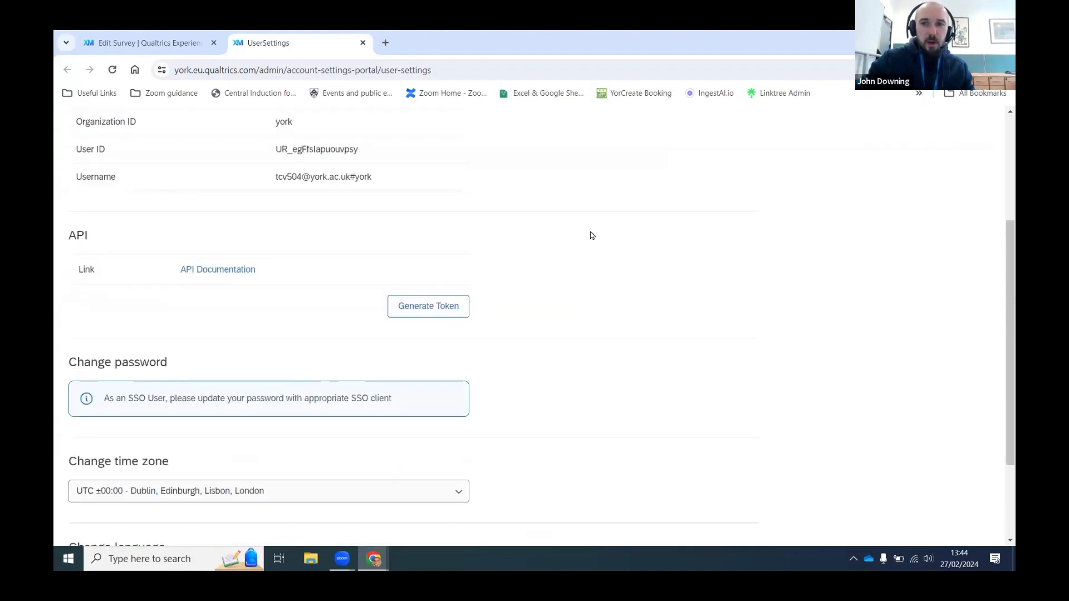
{"action": "left_click", "coordinate": [362, 42]}
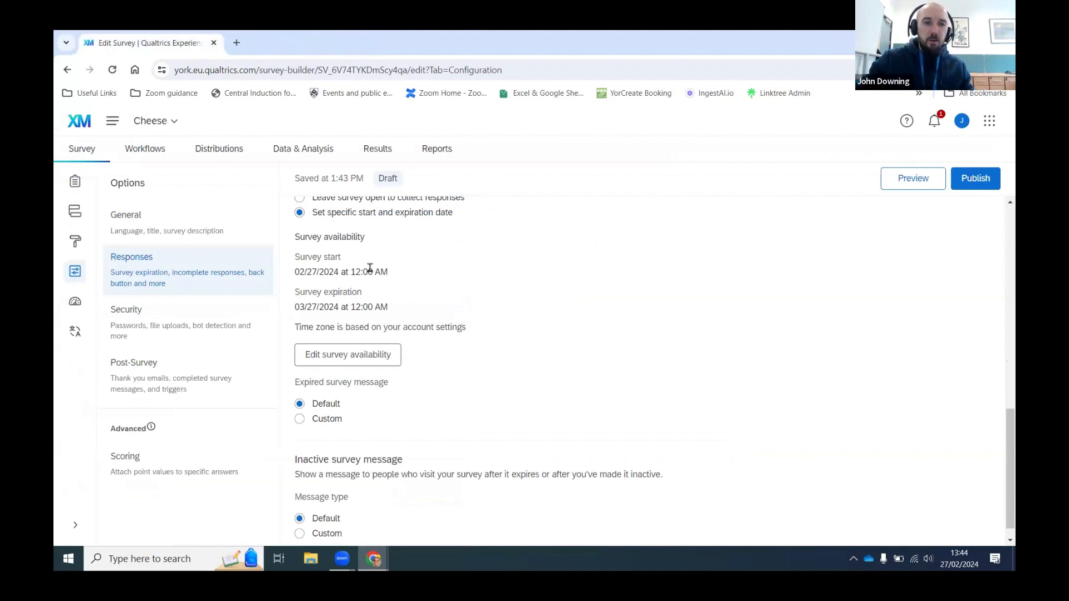
Step: Leave the survey open to collect responses indefinitely and show the Security options
{"action": "scroll", "coordinate": [404, 267], "scroll_direction": "up", "scroll_amount": 1}
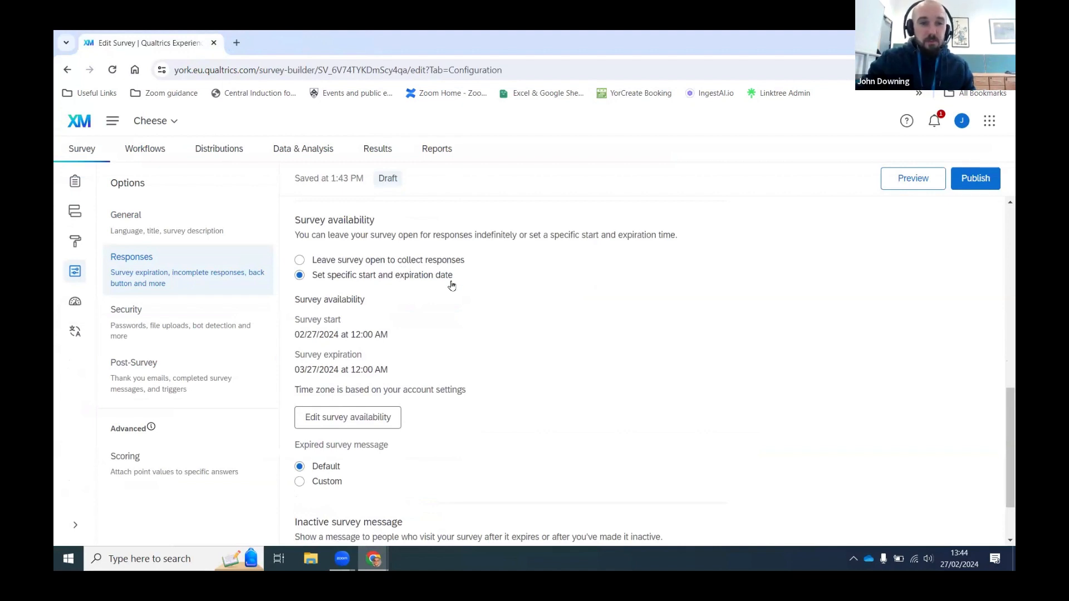
{"action": "left_click", "coordinate": [395, 260]}
{"action": "scroll", "coordinate": [590, 284], "scroll_direction": "up", "scroll_amount": 2}
{"action": "scroll", "coordinate": [590, 284], "scroll_direction": "down", "scroll_amount": 1}
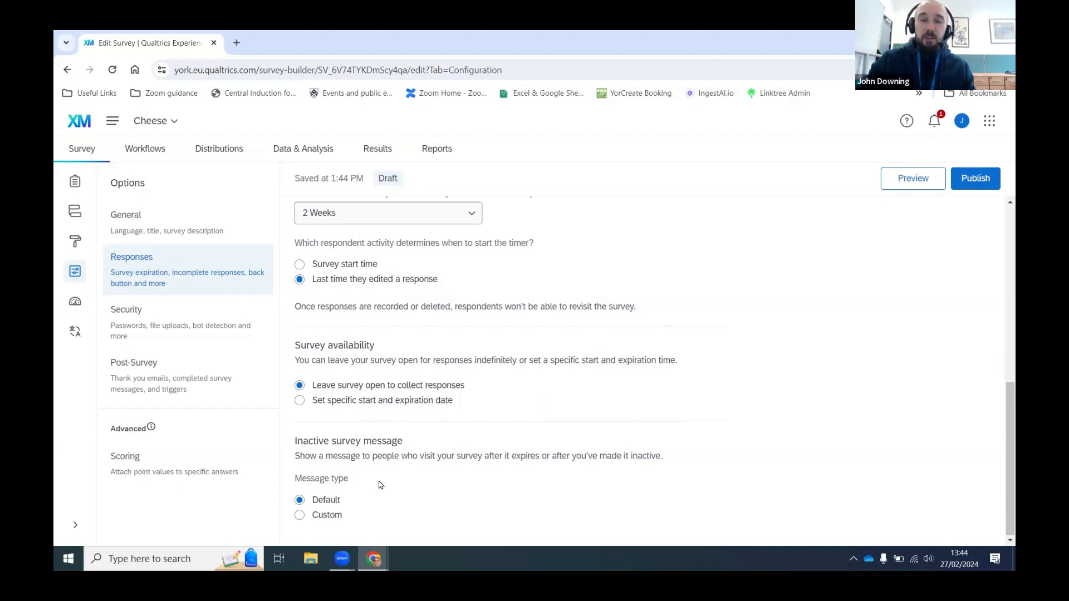
{"action": "left_click", "coordinate": [193, 327]}
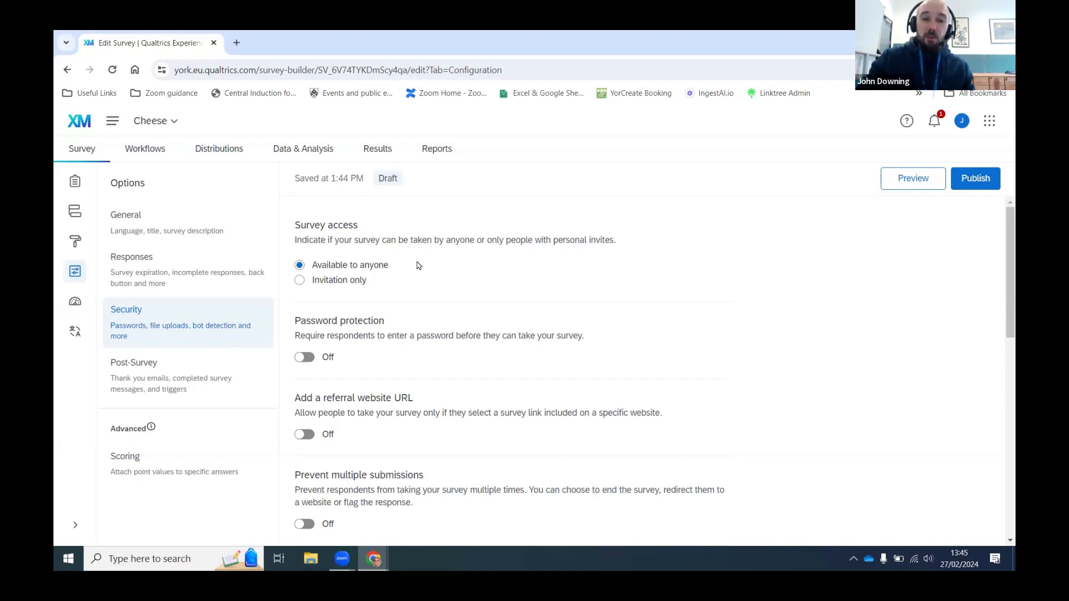
{"action": "scroll", "coordinate": [485, 265], "scroll_direction": "down", "scroll_amount": 1}
{"action": "scroll", "coordinate": [462, 267], "scroll_direction": "up", "scroll_amount": 1}
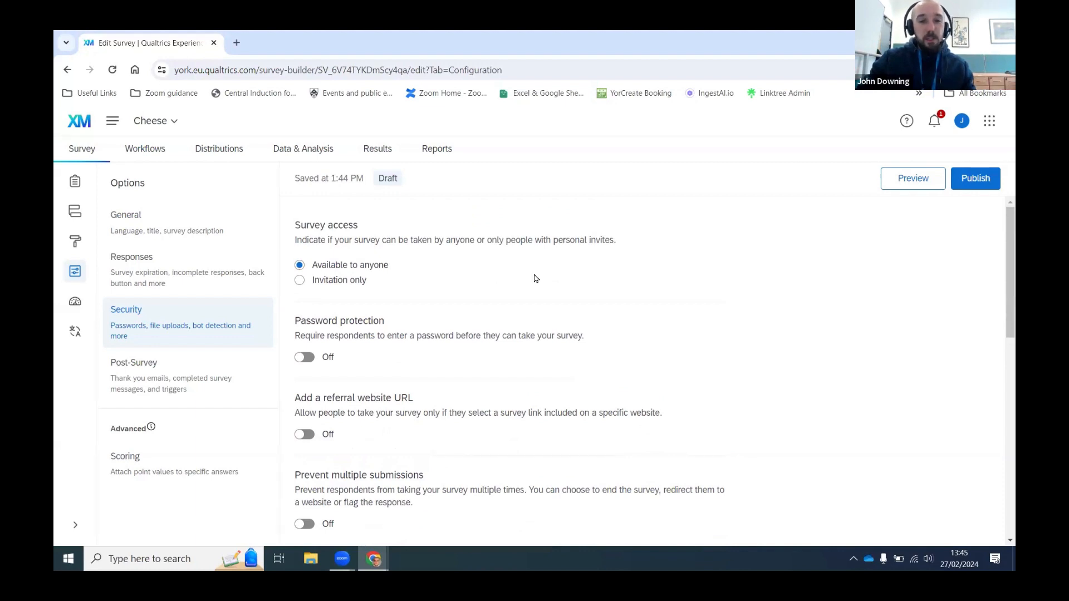
{"action": "scroll", "coordinate": [535, 276], "scroll_direction": "down", "scroll_amount": 1}
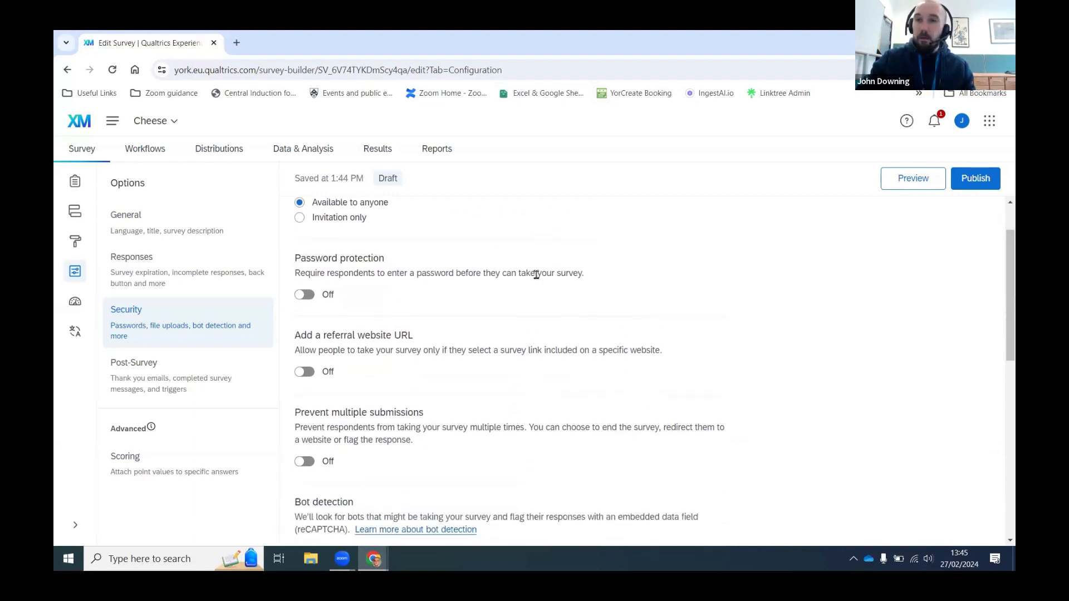
{"action": "scroll", "coordinate": [417, 277], "scroll_direction": "down", "scroll_amount": 1}
{"action": "scroll", "coordinate": [440, 277], "scroll_direction": "up", "scroll_amount": 1}
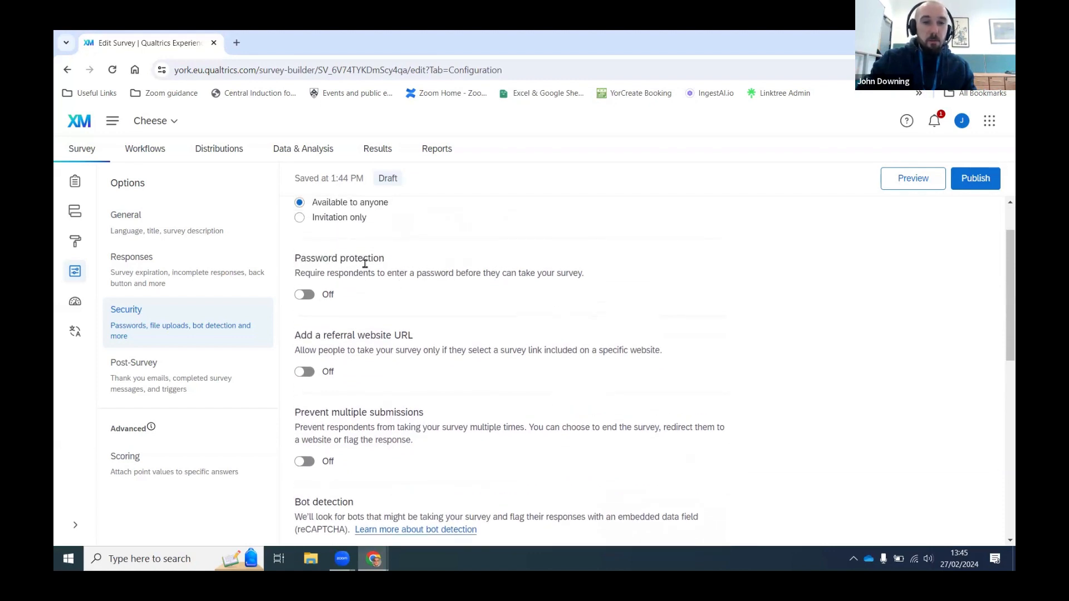
{"action": "scroll", "coordinate": [410, 275], "scroll_direction": "down", "scroll_amount": 2}
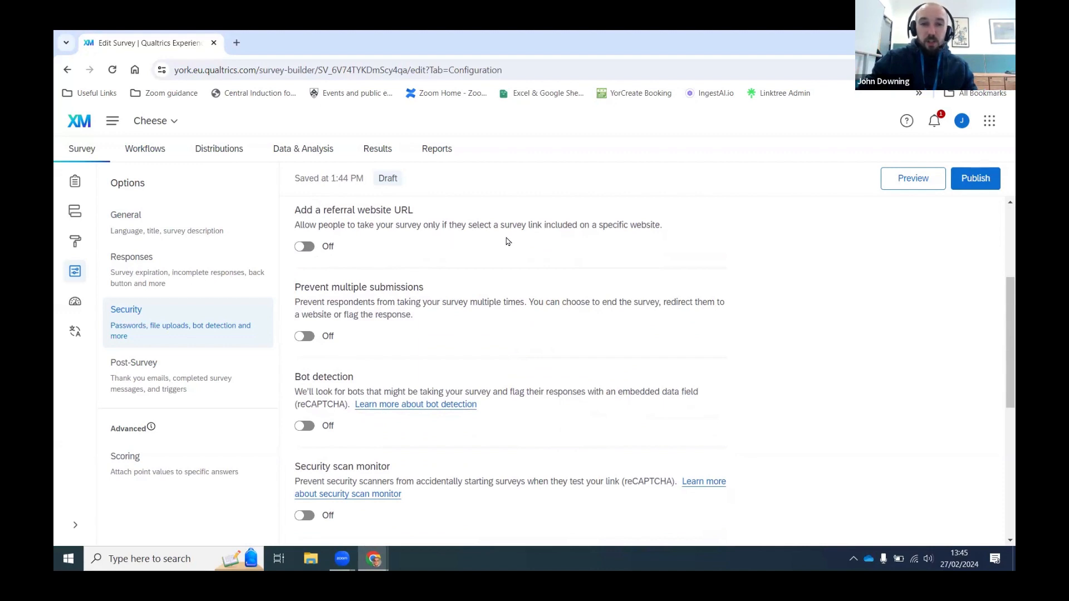
{"action": "scroll", "coordinate": [589, 235], "scroll_direction": "down", "scroll_amount": 1}
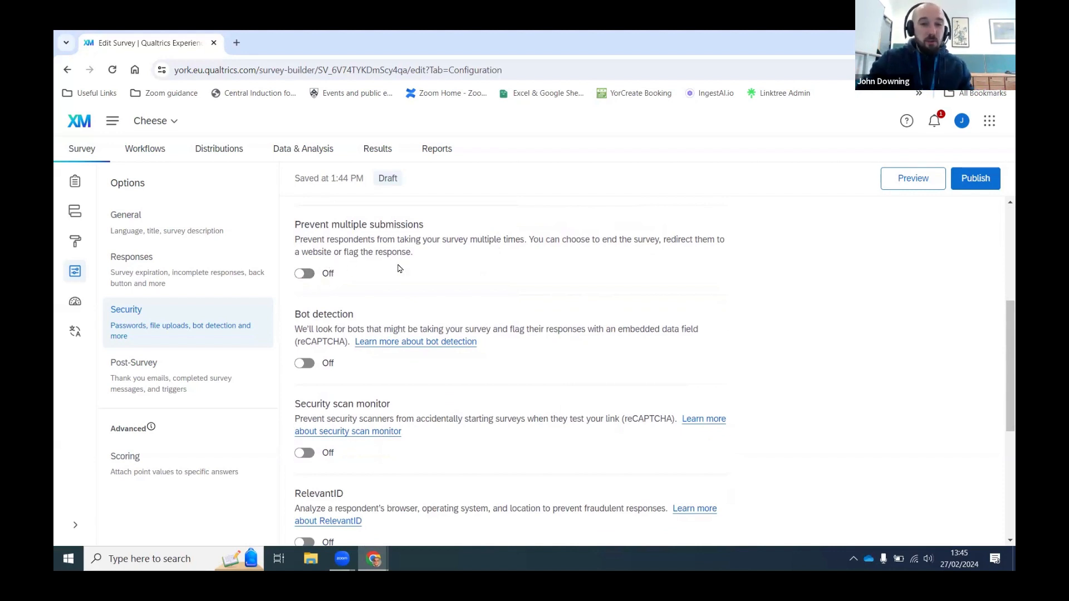
{"action": "scroll", "coordinate": [398, 267], "scroll_direction": "down", "scroll_amount": 1}
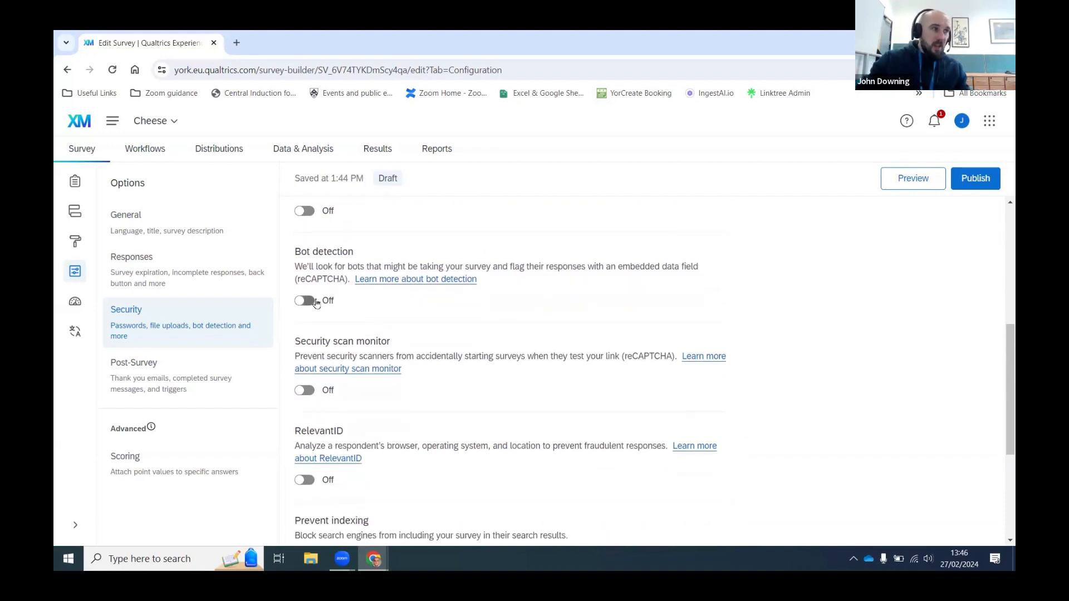
{"action": "scroll", "coordinate": [316, 302], "scroll_direction": "up", "scroll_amount": 1}
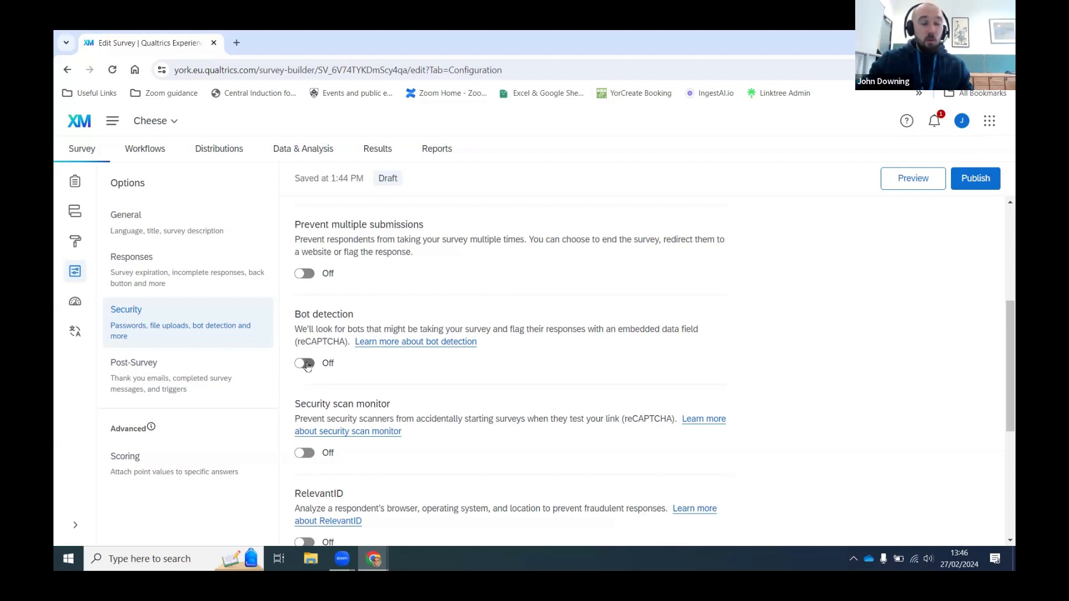
{"action": "scroll", "coordinate": [390, 351], "scroll_direction": "down", "scroll_amount": 1}
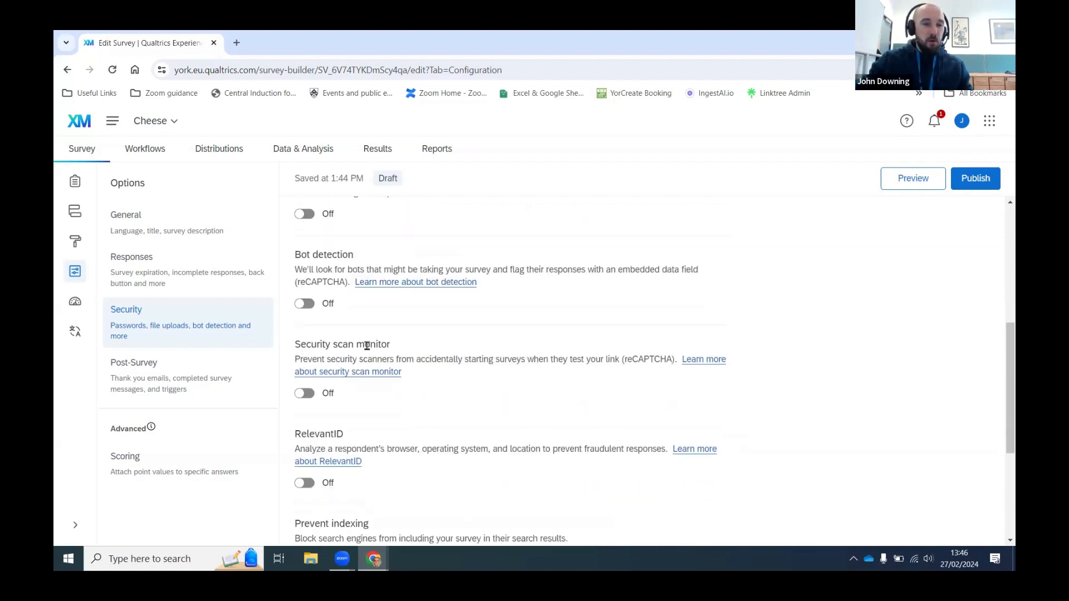
{"action": "scroll", "coordinate": [483, 338], "scroll_direction": "down", "scroll_amount": 1}
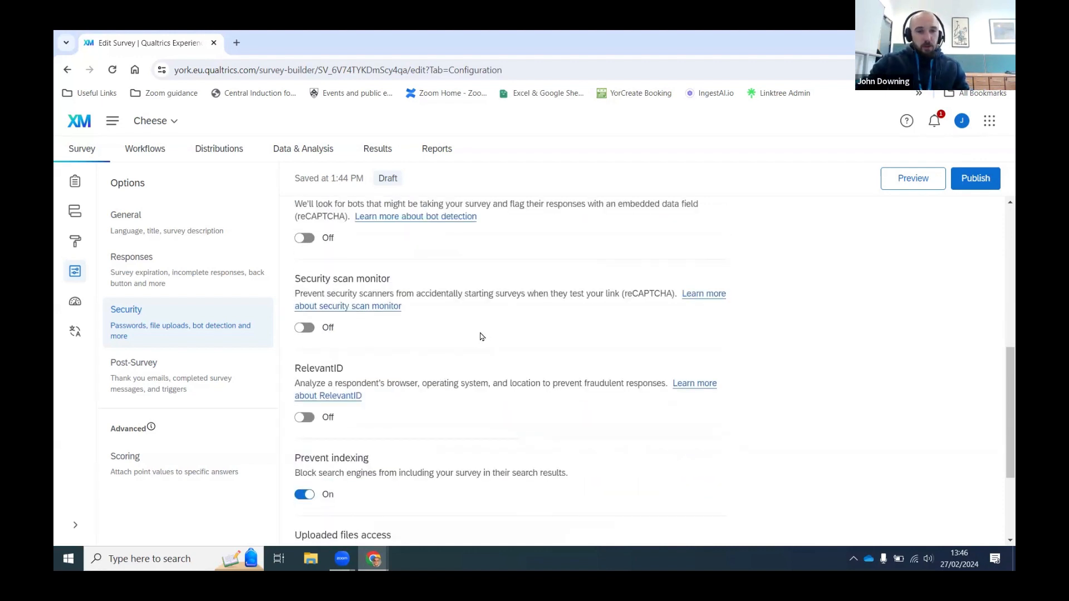
{"action": "scroll", "coordinate": [340, 341], "scroll_direction": "down", "scroll_amount": 2}
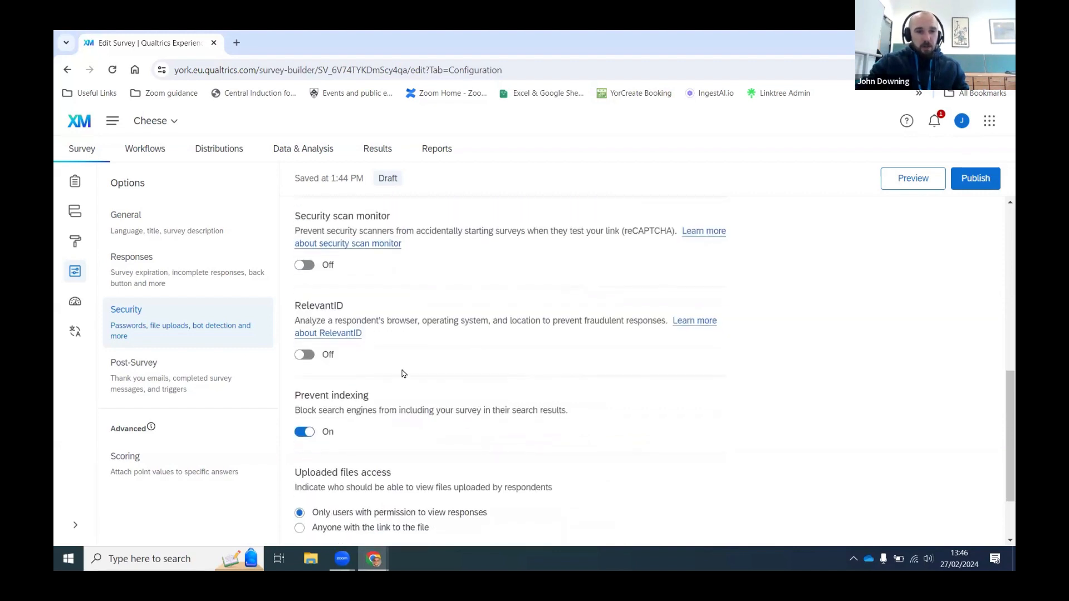
{"action": "scroll", "coordinate": [334, 356], "scroll_direction": "down", "scroll_amount": 1}
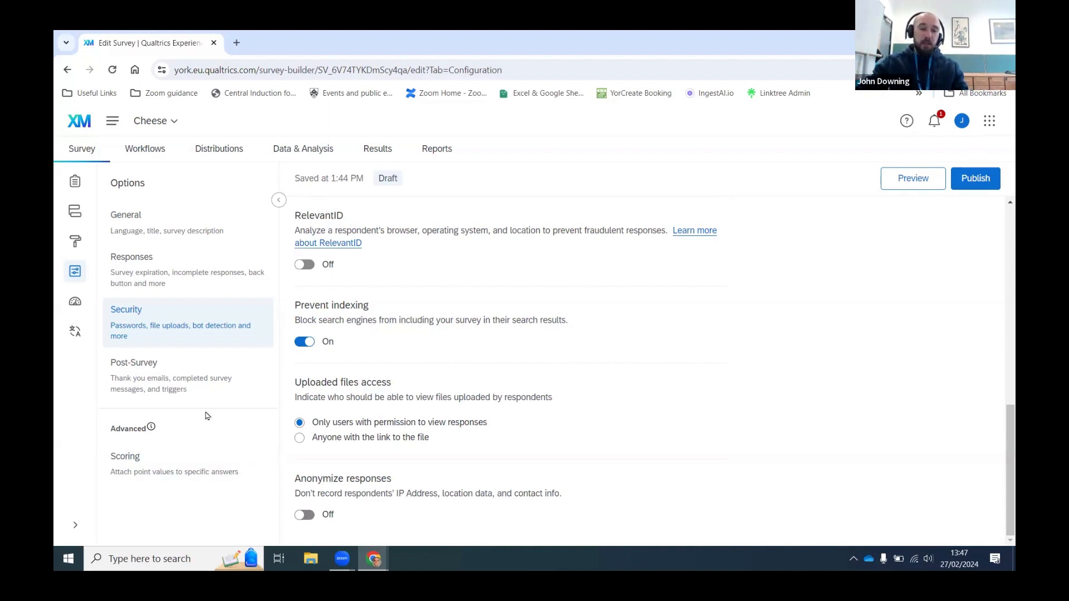
{"action": "left_click", "coordinate": [184, 394]}
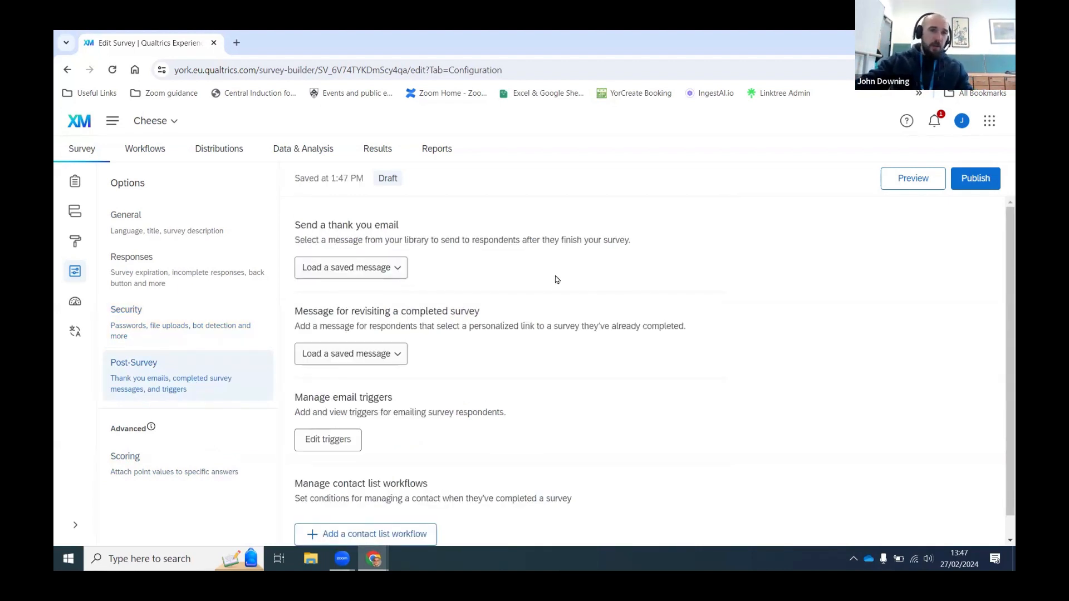
{"action": "scroll", "coordinate": [504, 276], "scroll_direction": "down", "scroll_amount": 1}
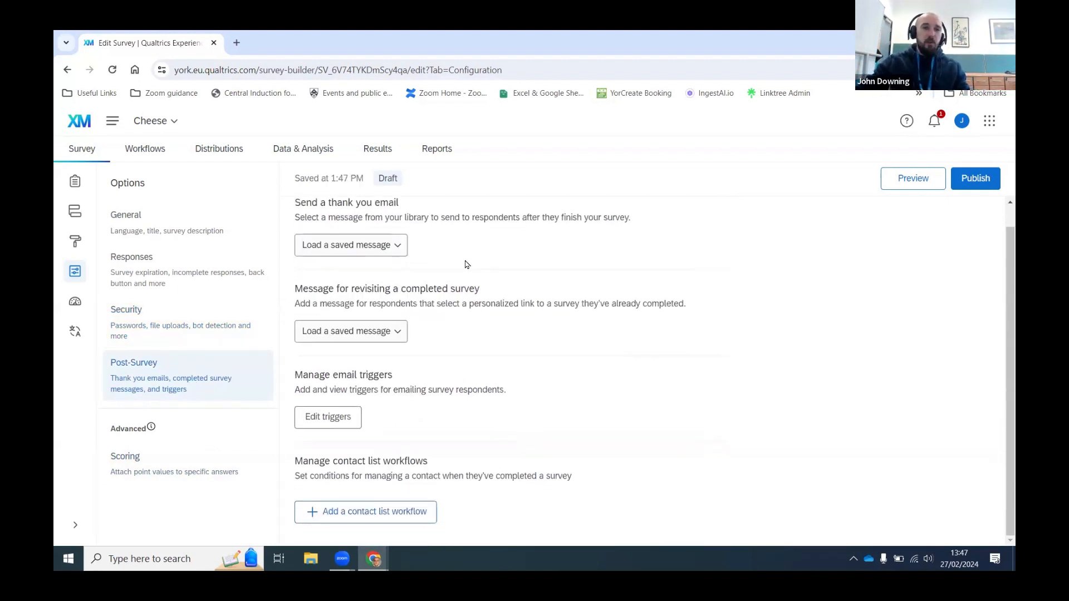
{"action": "left_click", "coordinate": [392, 246]}
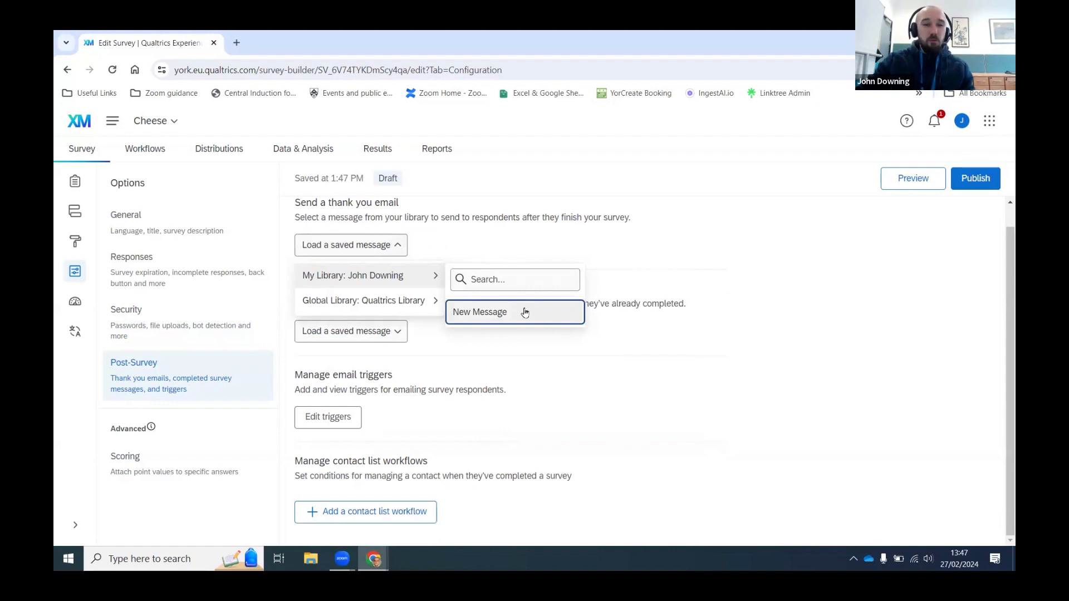
{"action": "mouse_move", "coordinate": [420, 301]}
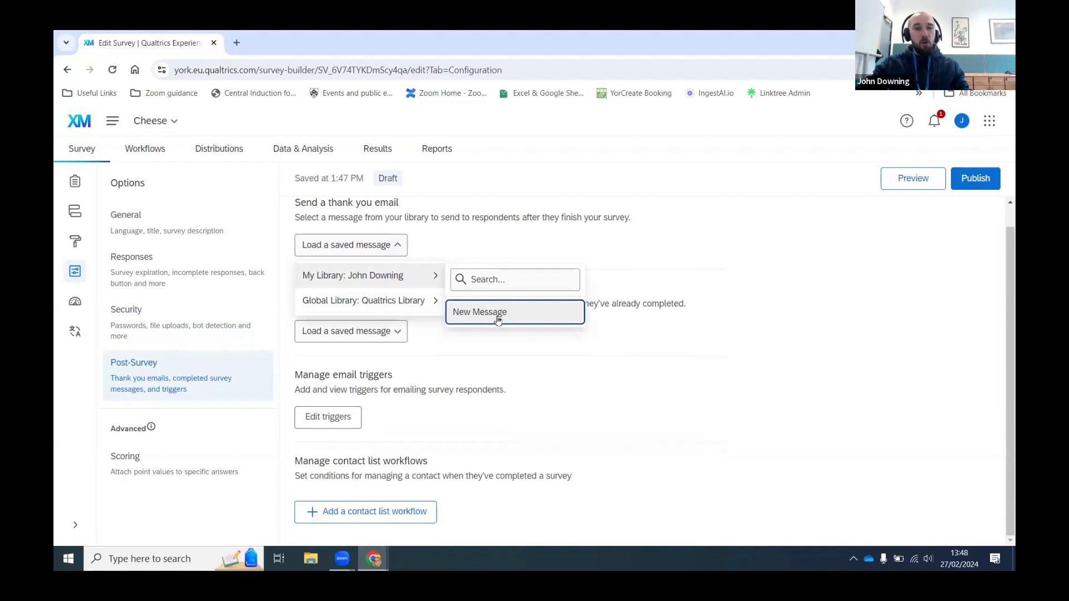
{"action": "left_click", "coordinate": [596, 344]}
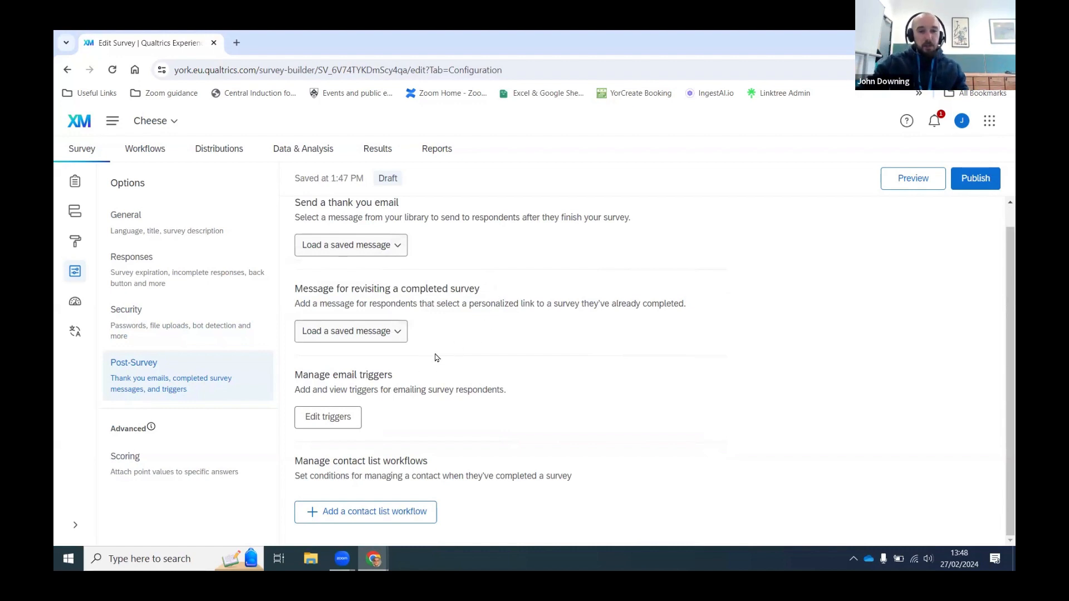
{"action": "left_click", "coordinate": [336, 424]}
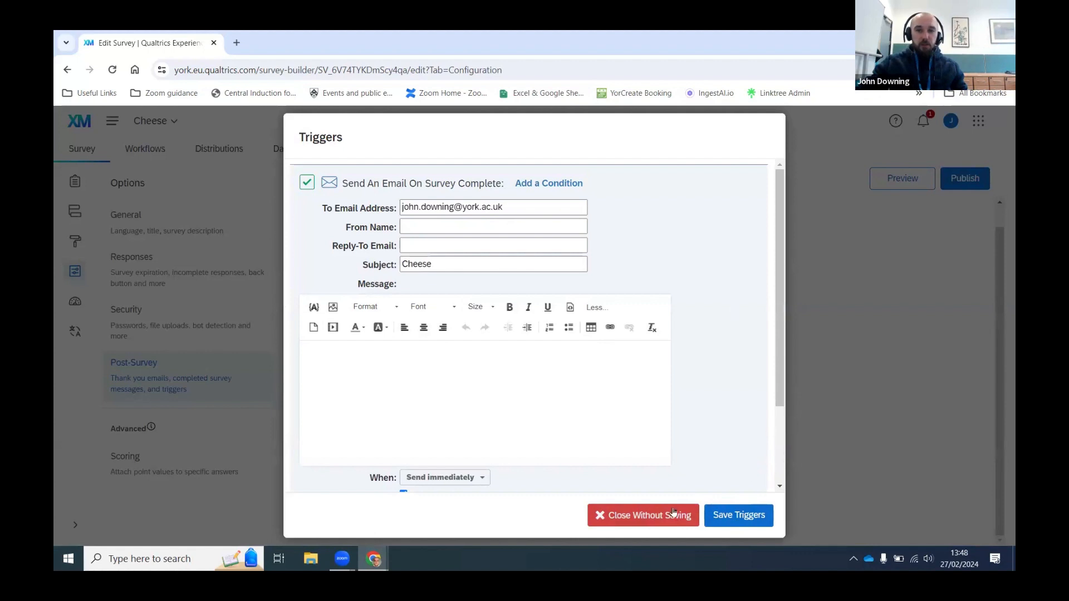
{"action": "left_click", "coordinate": [651, 517]}
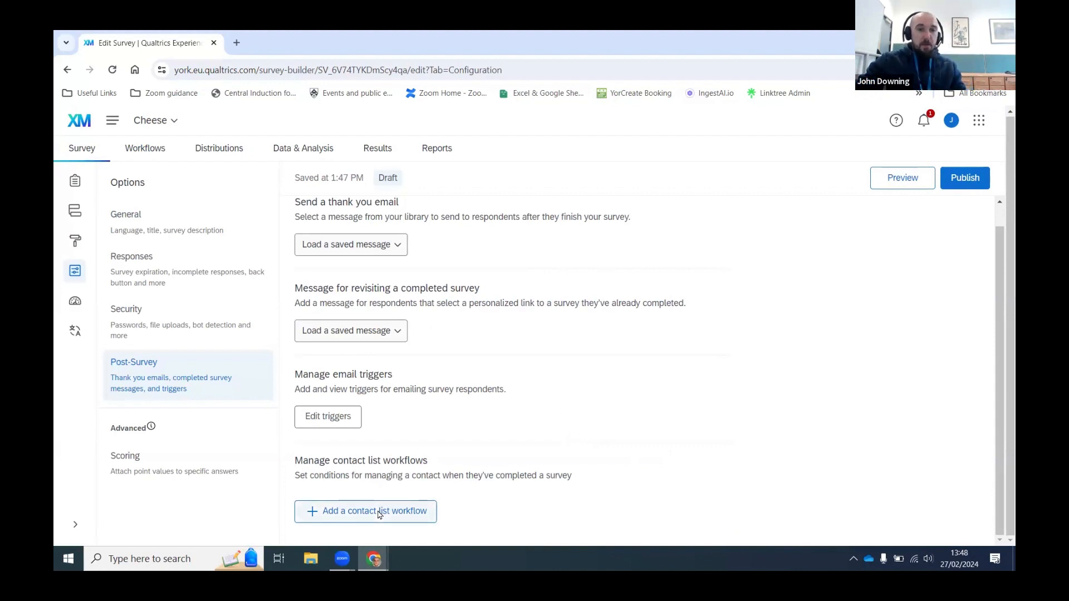
{"action": "left_click", "coordinate": [358, 517]}
Step: Open the new contact-list workflow, then reload the survey page when it hangs
{"action": "scroll", "coordinate": [462, 445], "scroll_direction": "down", "scroll_amount": 1}
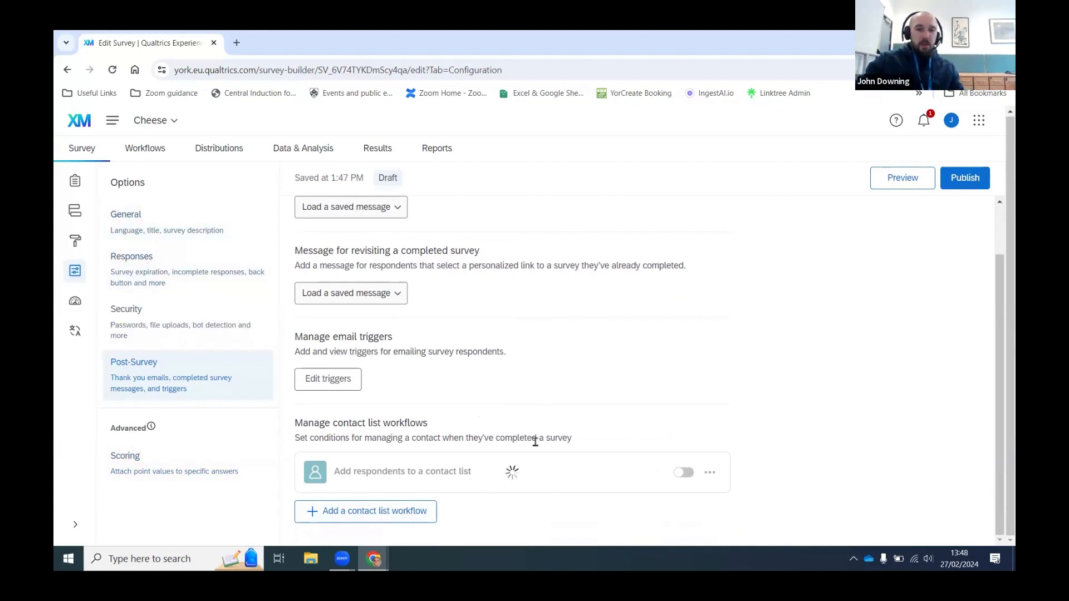
{"action": "left_click", "coordinate": [640, 482]}
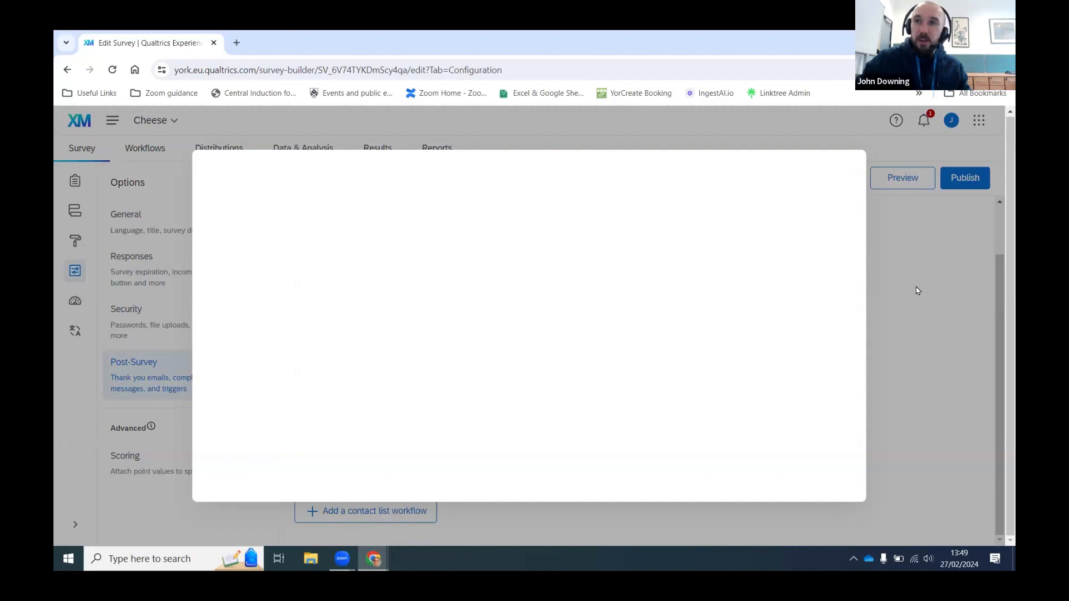
{"action": "left_click", "coordinate": [112, 73]}
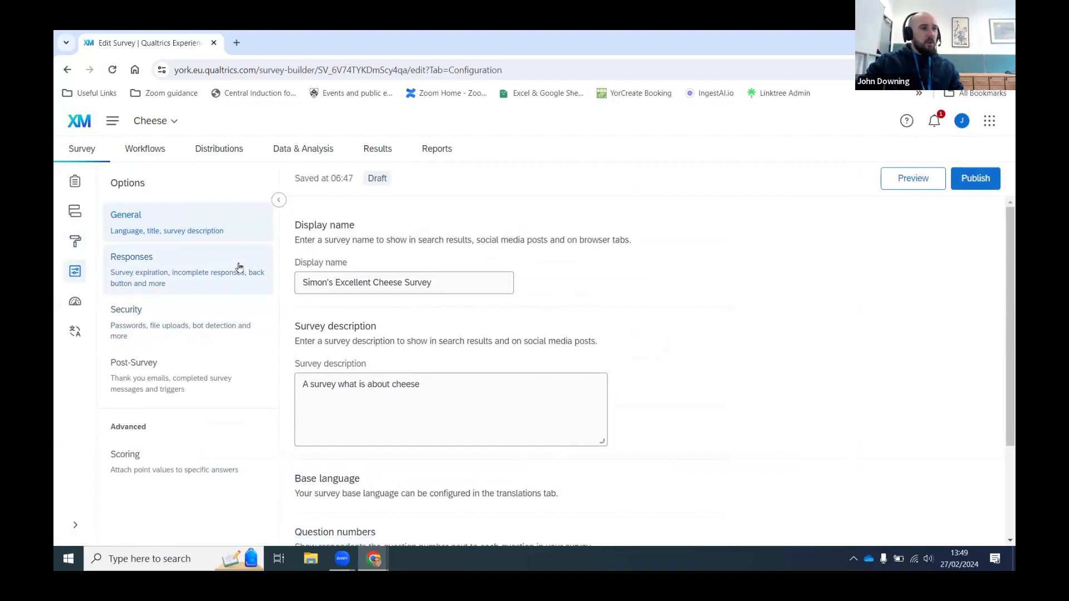
Step: Add text entry question Q6 reading 'UOY Email' to the Default Question Block
{"action": "left_click", "coordinate": [74, 189]}
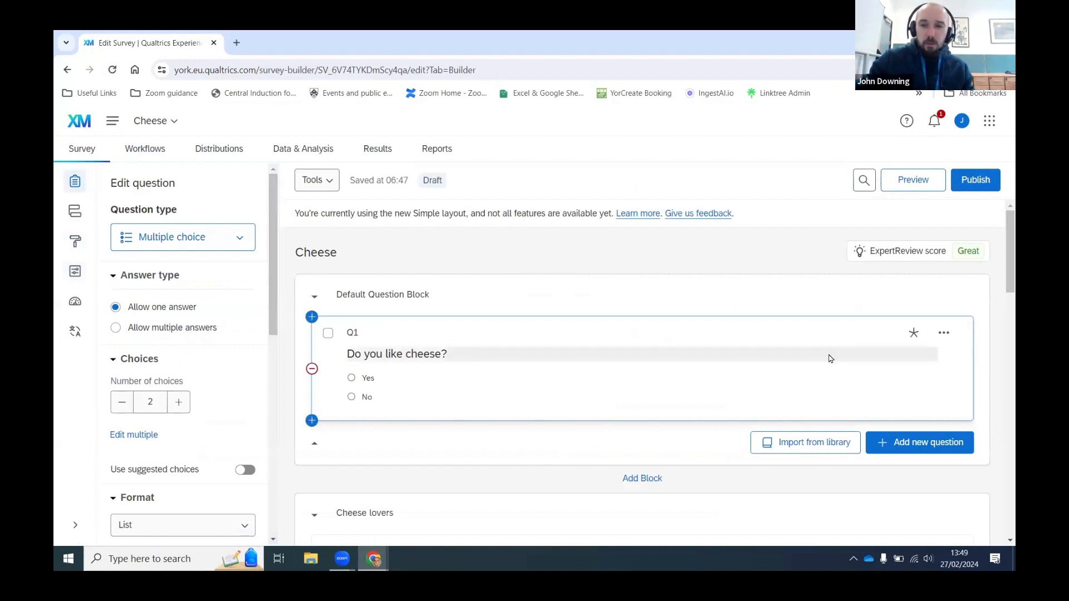
{"action": "left_click", "coordinate": [911, 445]}
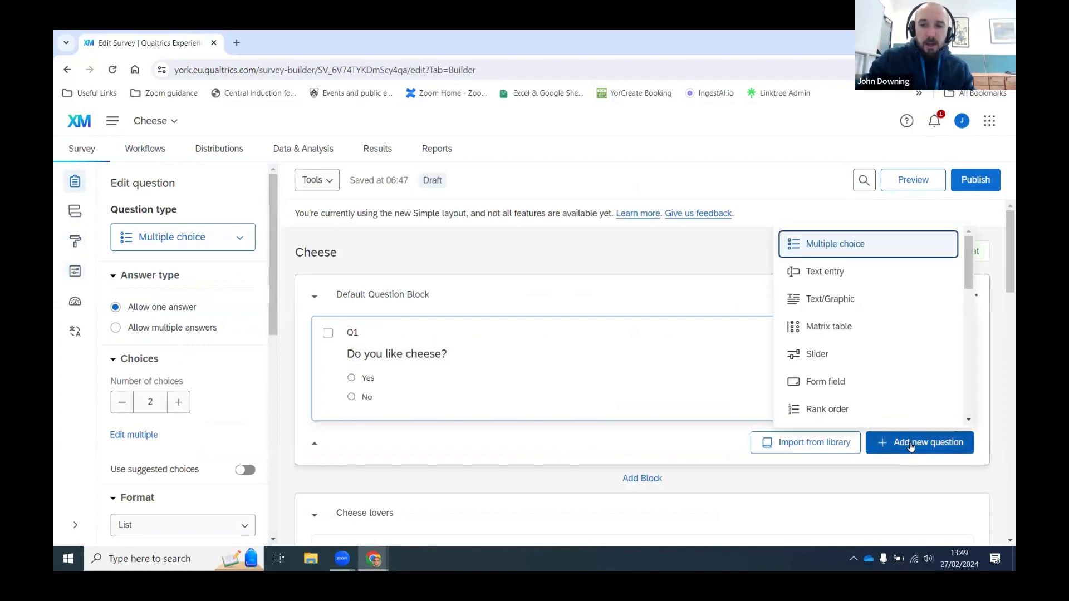
{"action": "left_click", "coordinate": [840, 274]}
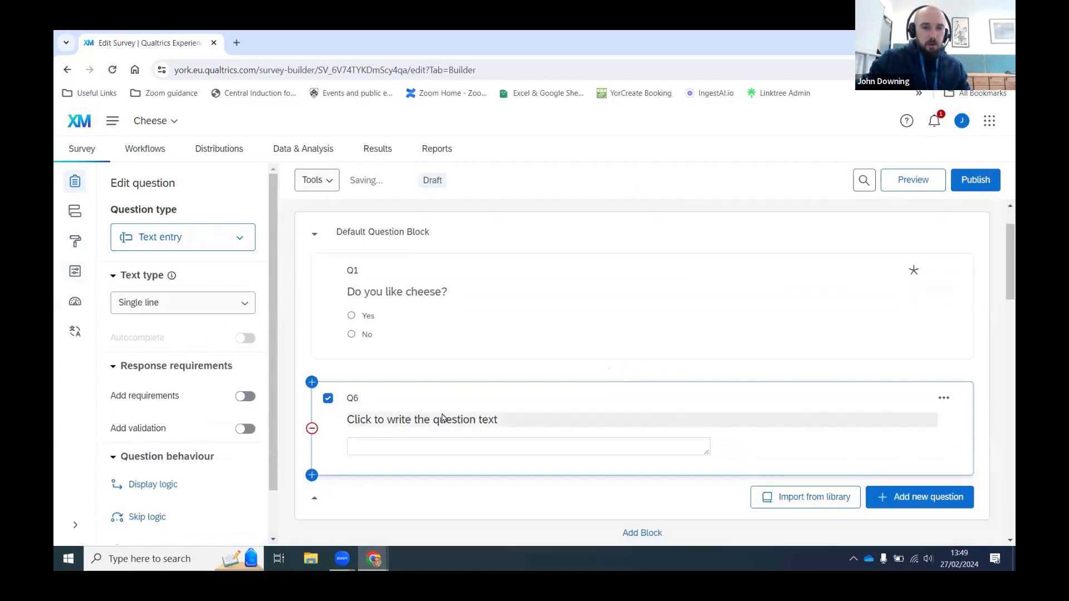
{"action": "left_click", "coordinate": [446, 420]}
{"action": "left_click", "coordinate": [446, 420]}
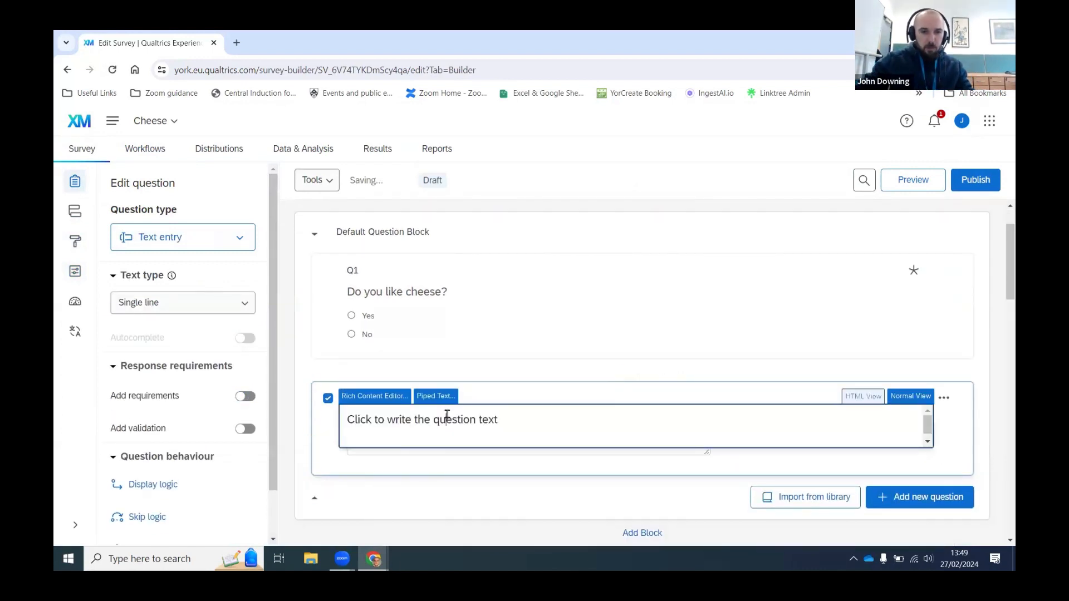
{"action": "double_click", "coordinate": [458, 419]}
{"action": "triple_click", "coordinate": [458, 419]}
{"action": "type", "text": "UOY"}
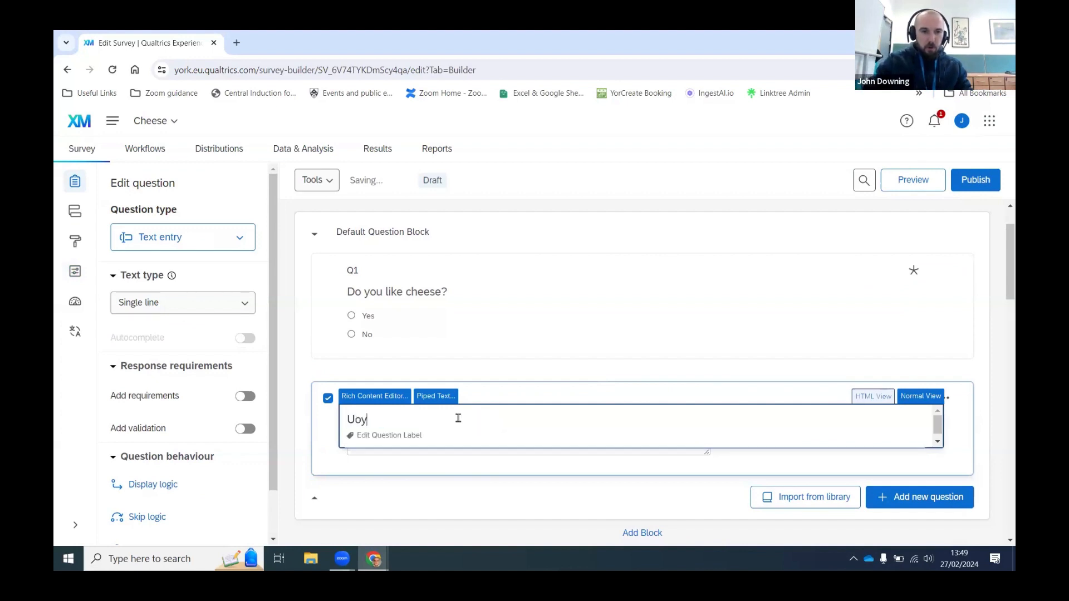
{"action": "type", "text": " Email"}
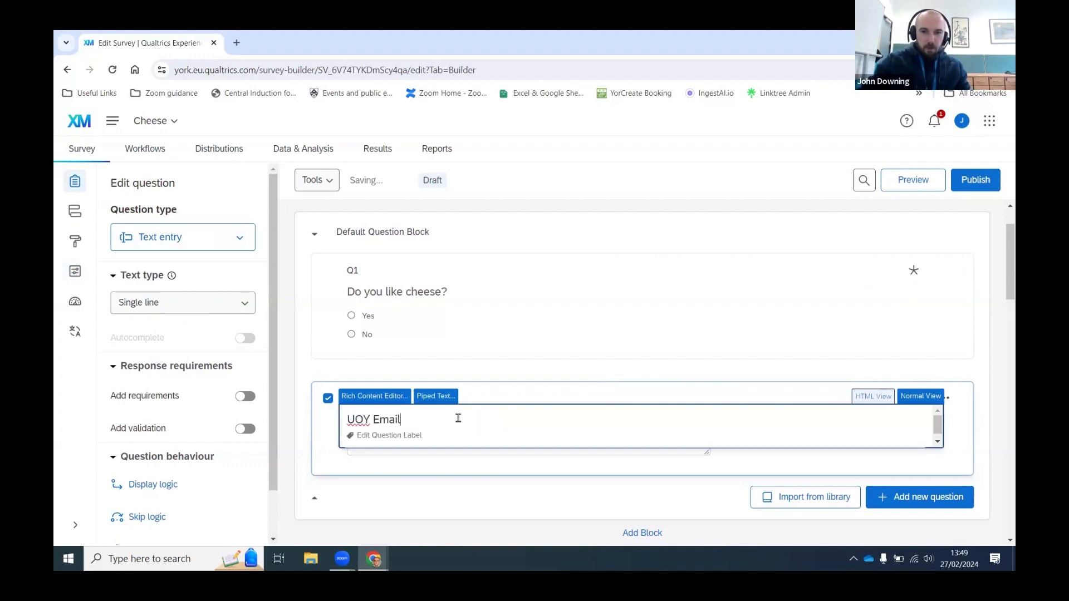
{"action": "left_click", "coordinate": [995, 419]}
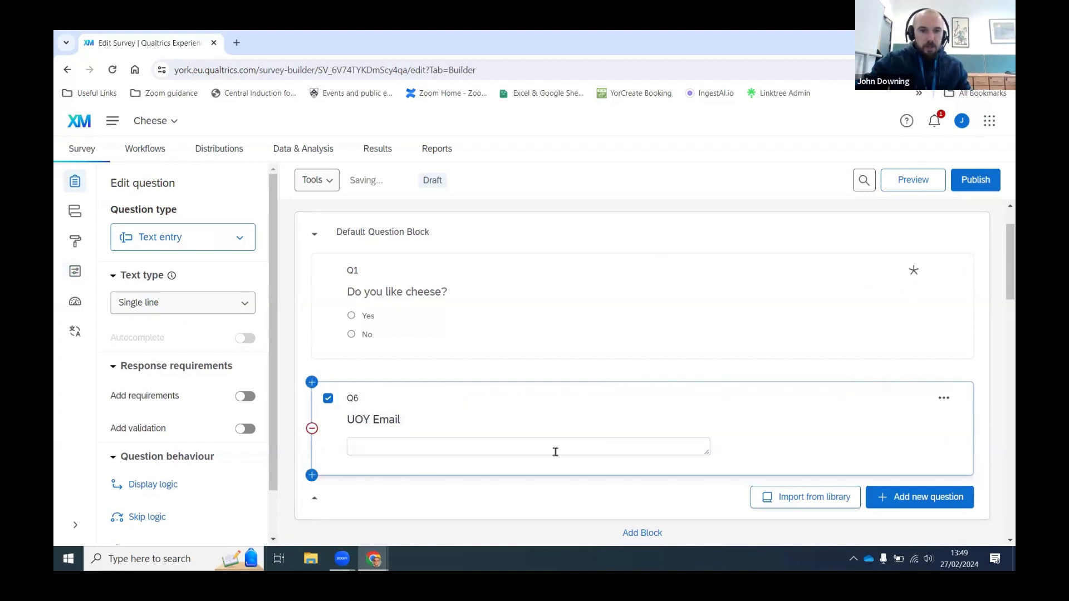
{"action": "scroll", "coordinate": [212, 416], "scroll_direction": "down", "scroll_amount": 1}
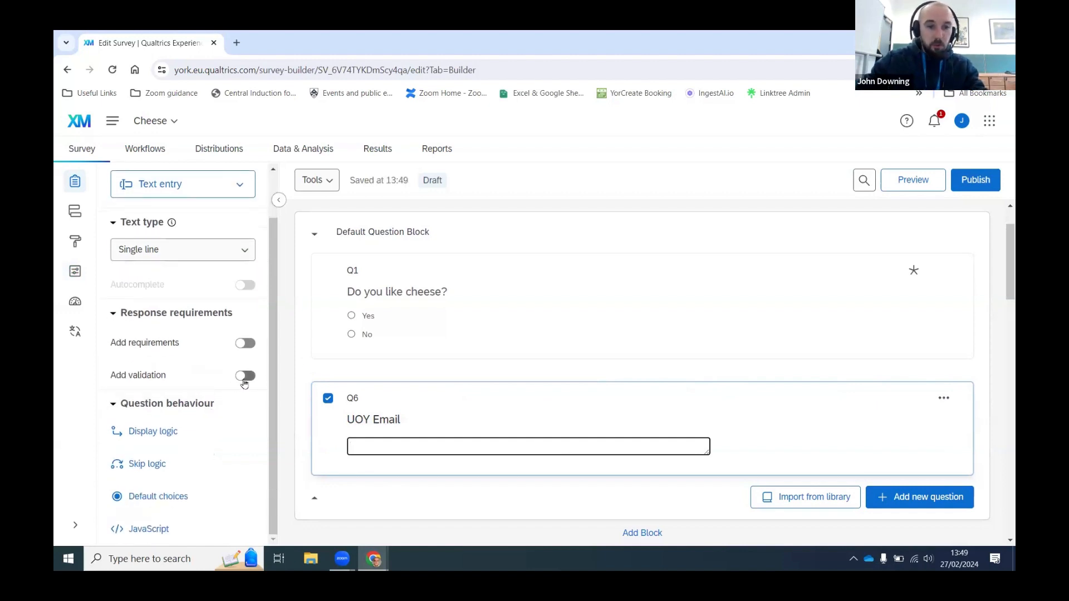
Step: Turn on Custom validation for Q6
{"action": "left_click", "coordinate": [247, 380]}
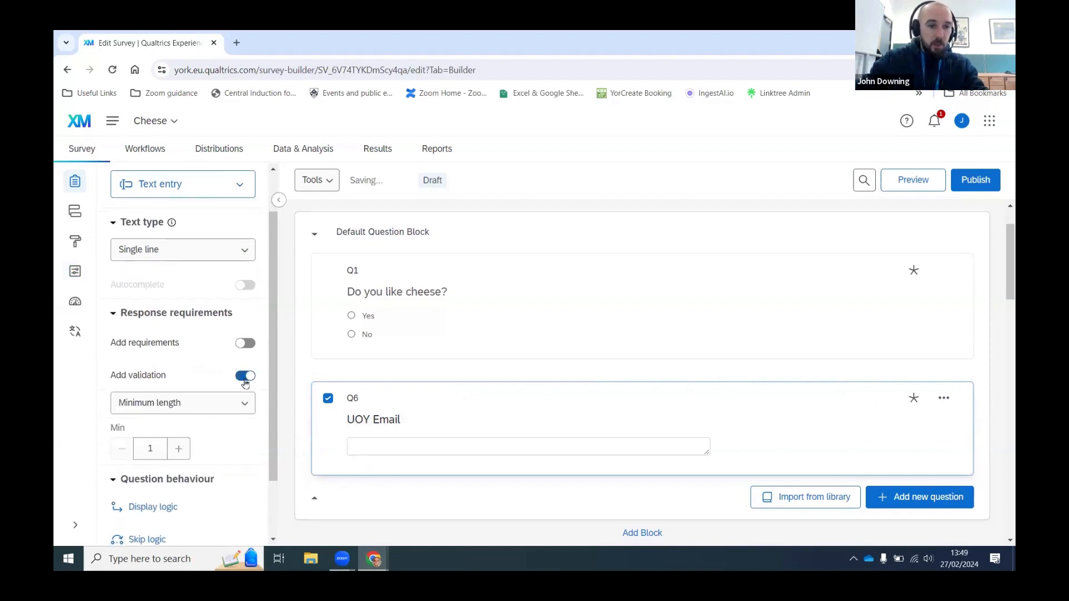
{"action": "scroll", "coordinate": [225, 398], "scroll_direction": "down", "scroll_amount": 1}
{"action": "left_click", "coordinate": [201, 344]}
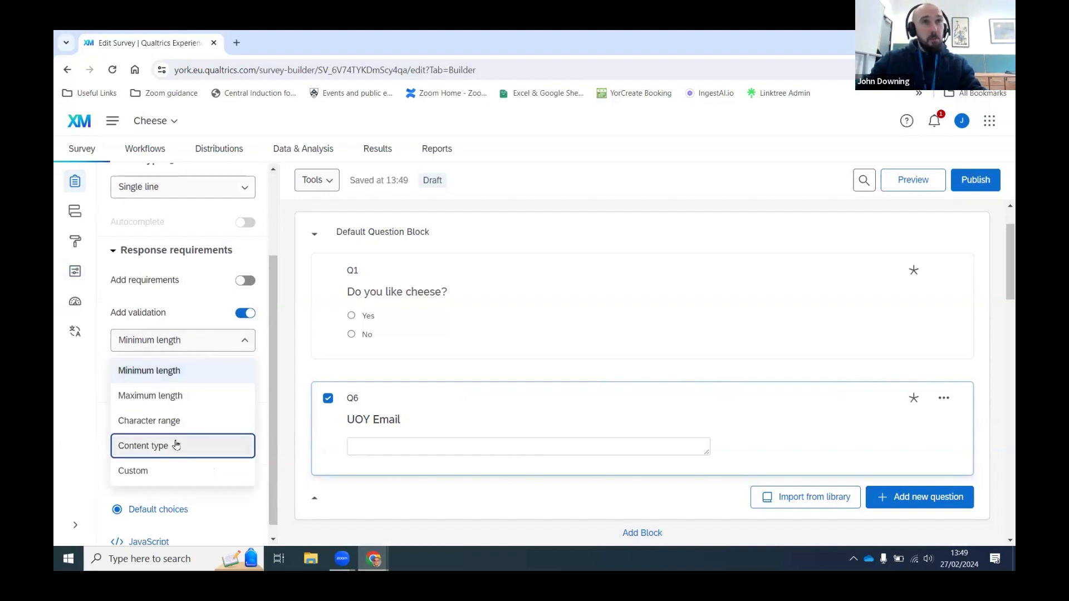
{"action": "left_click", "coordinate": [156, 476]}
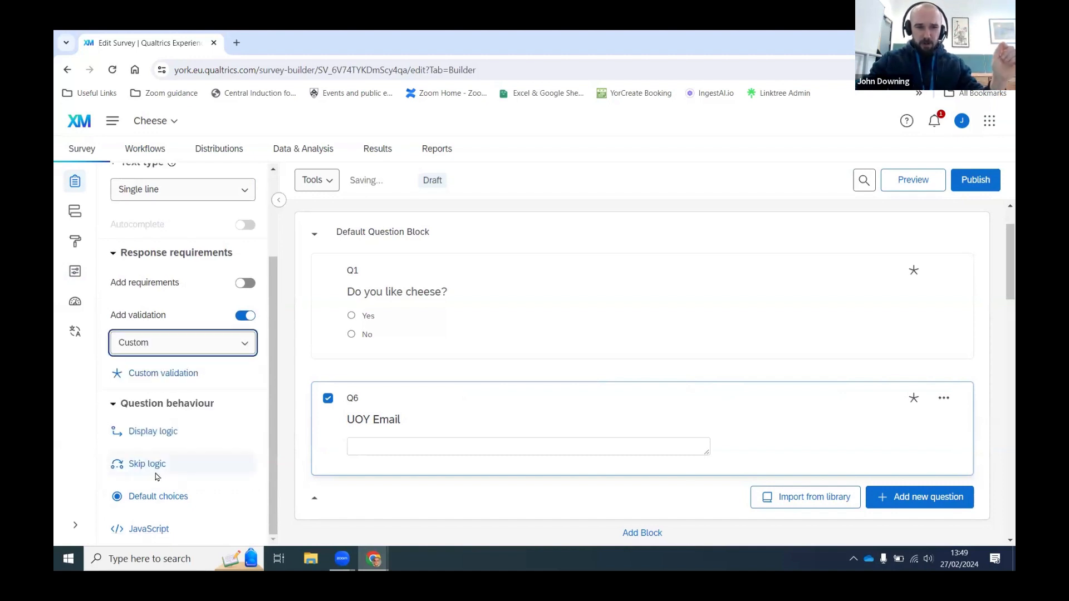
{"action": "left_click", "coordinate": [367, 323]}
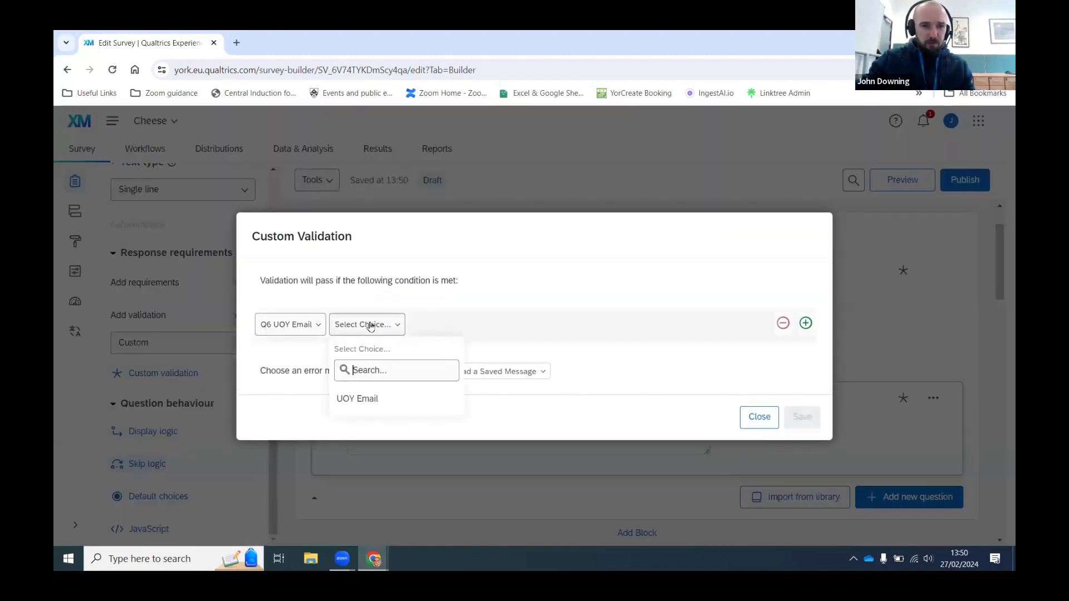
{"action": "left_click", "coordinate": [393, 403]}
{"action": "left_click", "coordinate": [420, 327]}
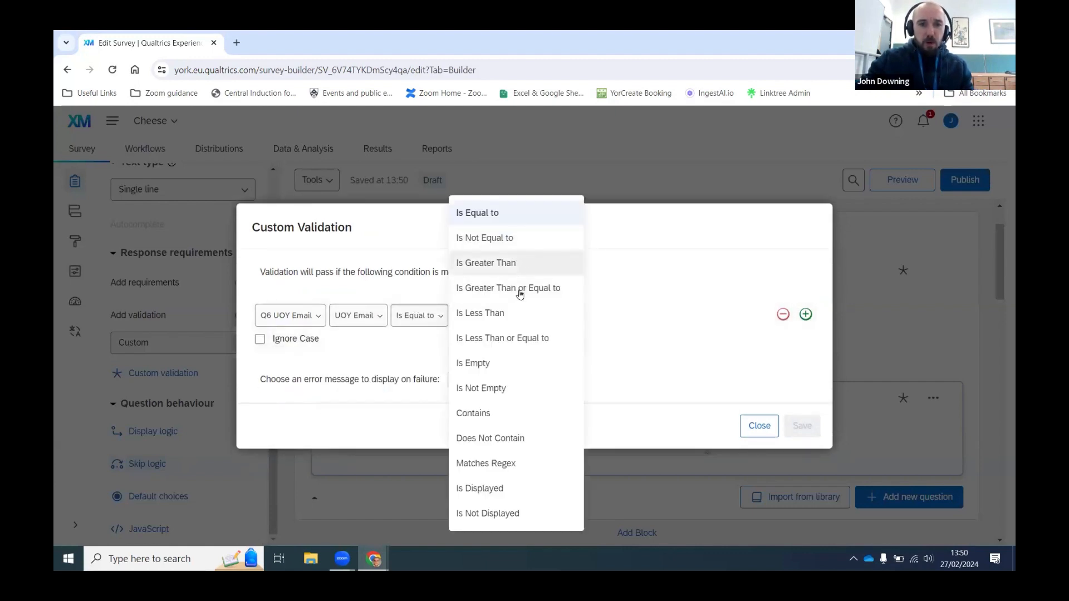
{"action": "left_click", "coordinate": [513, 413]}
{"action": "left_click", "coordinate": [496, 316]}
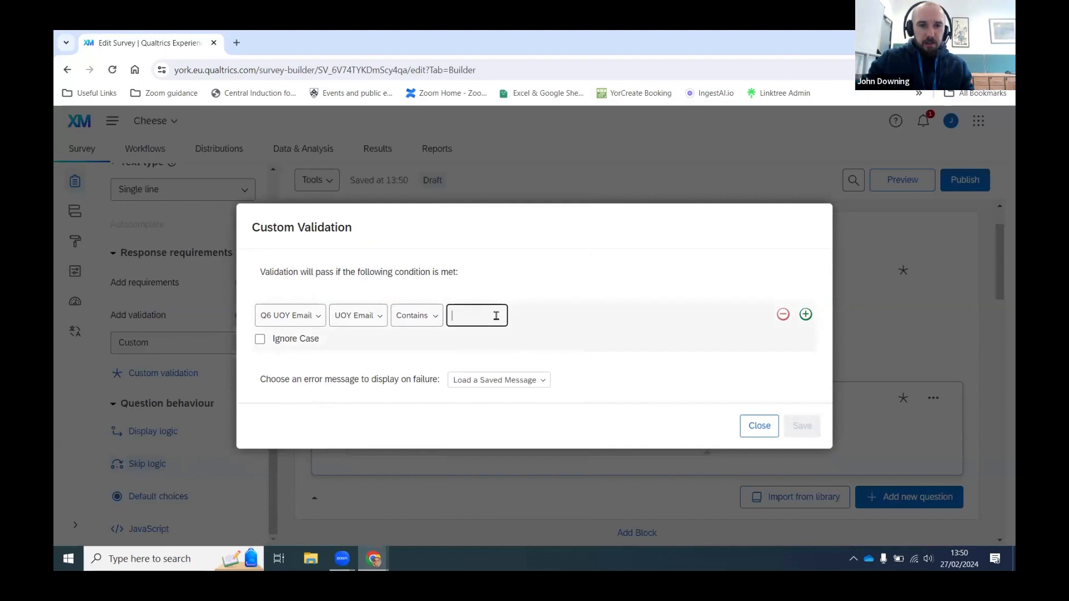
{"action": "type", "text": "@york.ac.uk"}
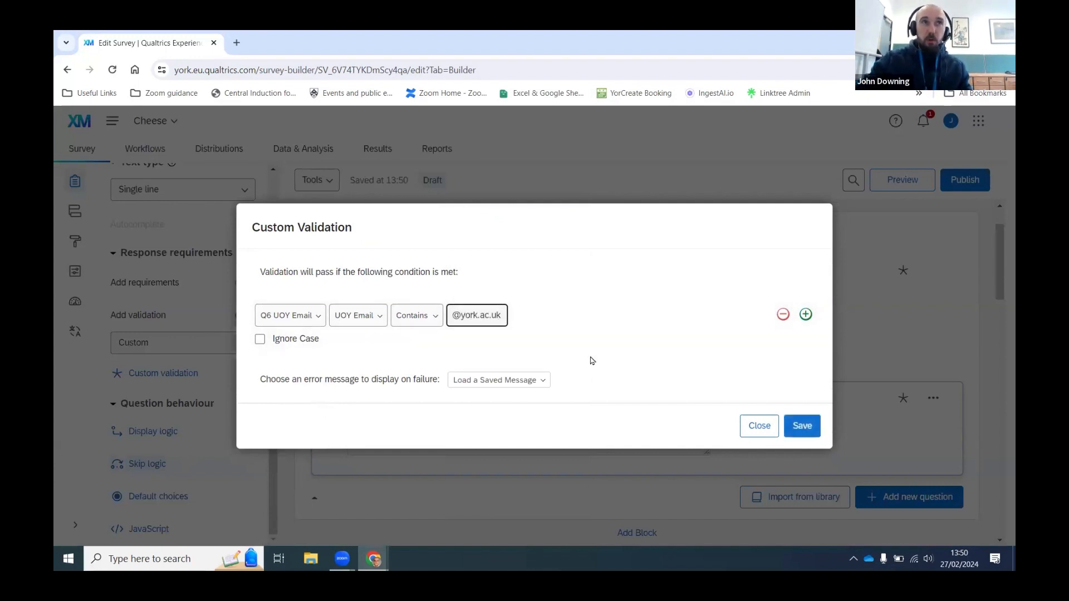
{"action": "left_click", "coordinate": [577, 372]}
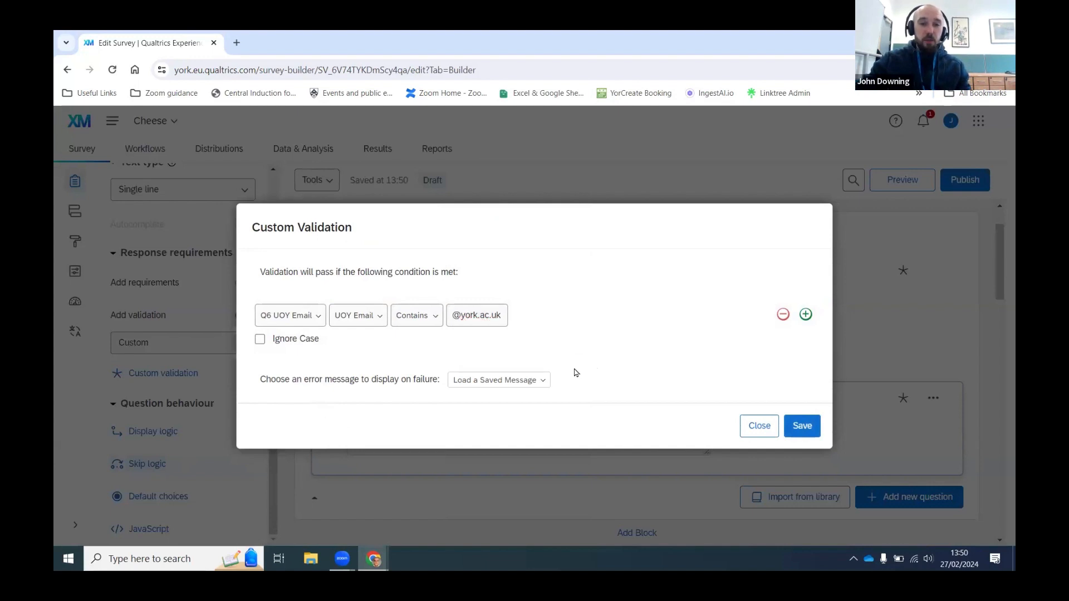
Step: Use 'Not UOY Address' as the error message and save the validation
{"action": "left_click", "coordinate": [530, 382]}
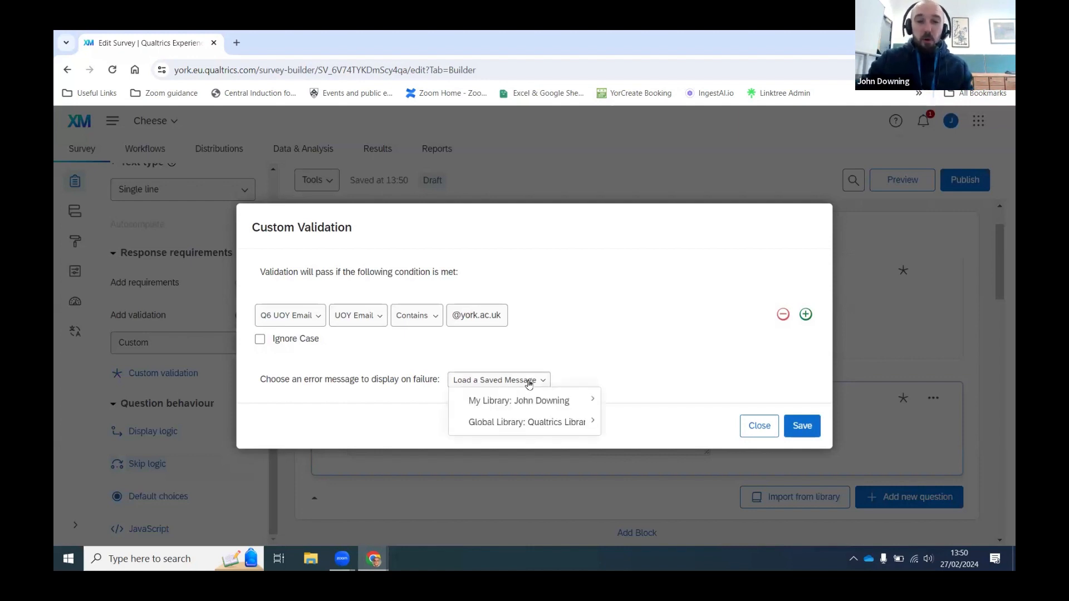
{"action": "mouse_move", "coordinate": [525, 398]}
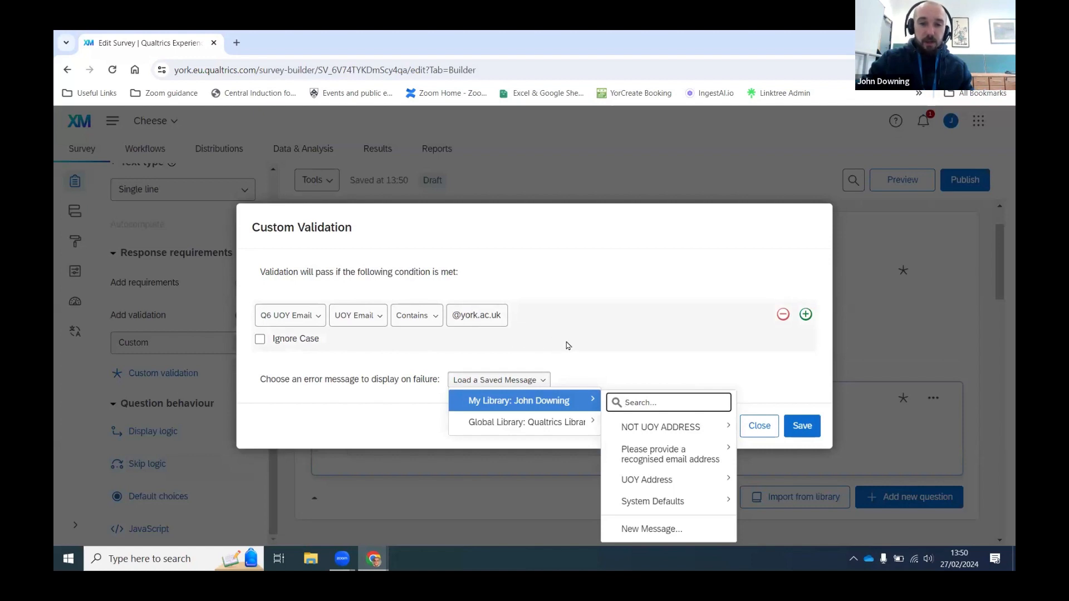
{"action": "mouse_move", "coordinate": [649, 427]}
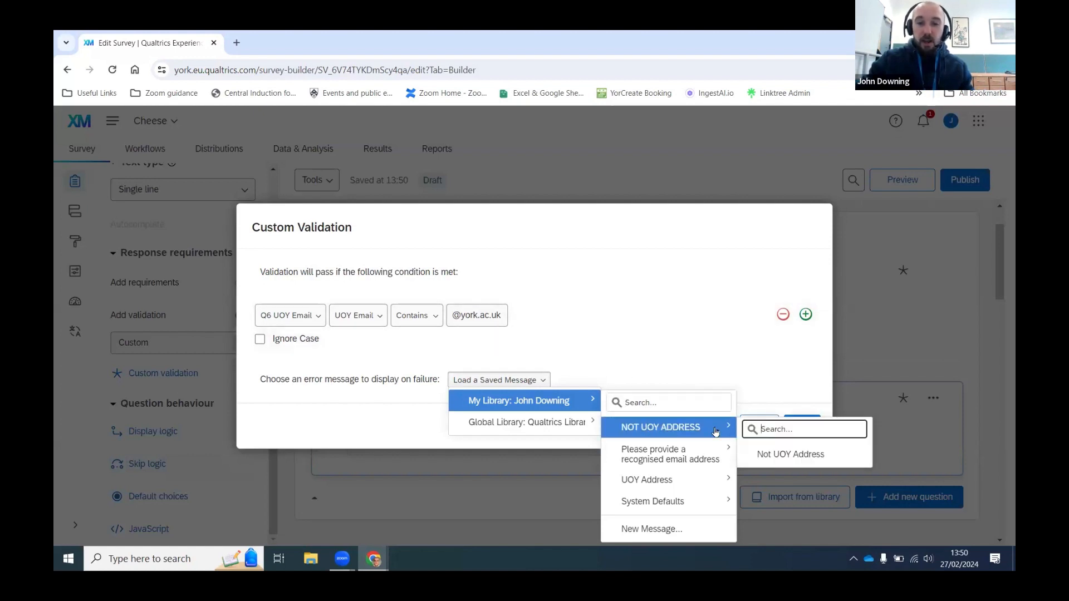
{"action": "left_click", "coordinate": [782, 463]}
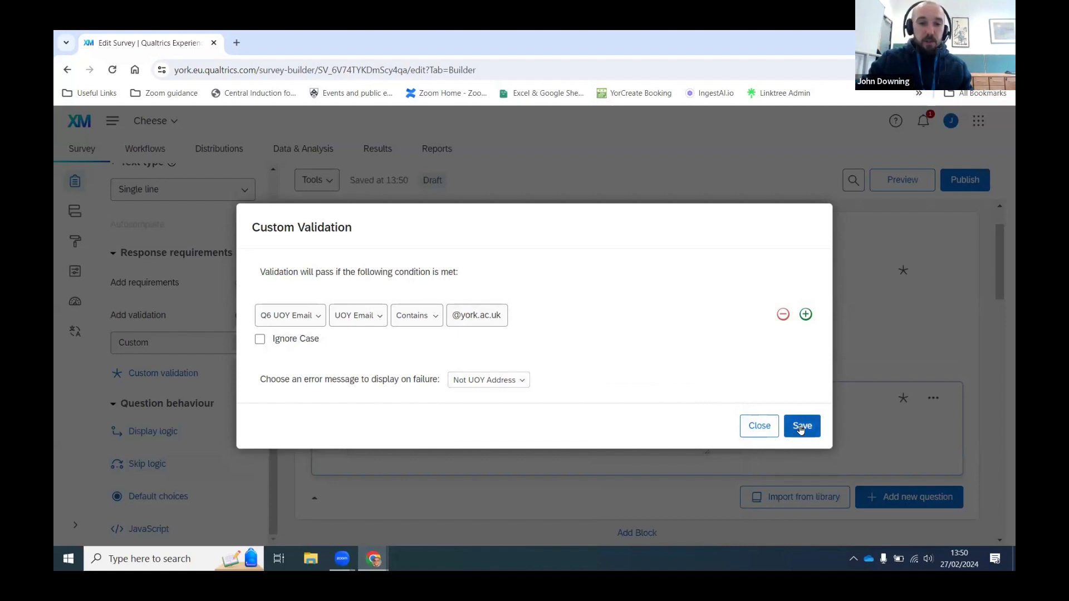
{"action": "left_click", "coordinate": [801, 426]}
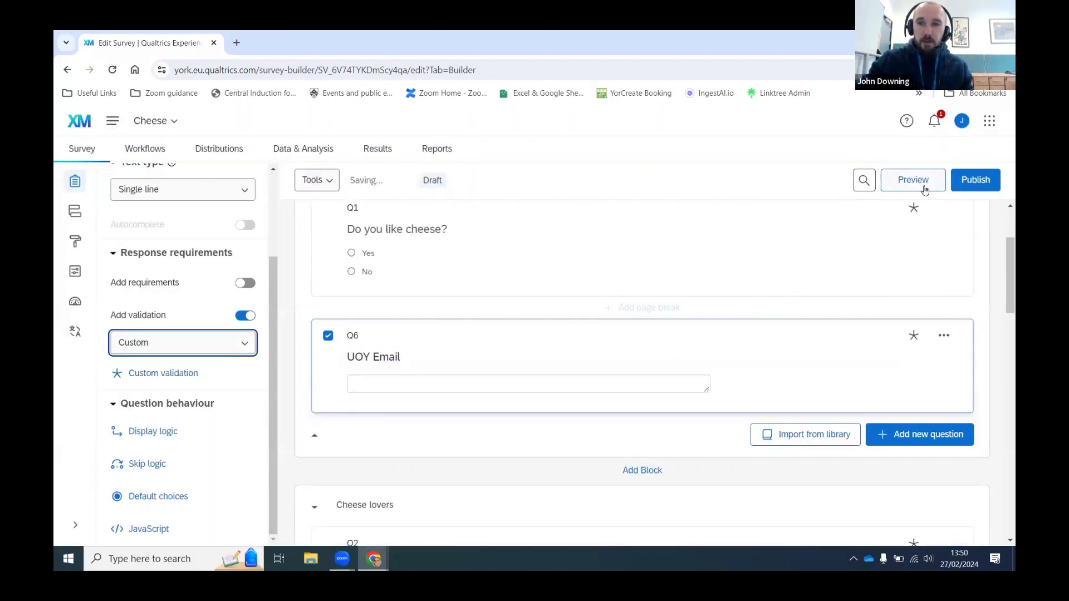
Step: Preview with Yes and a non-York email, confirm the UOY Email error appears, then close
{"action": "left_click", "coordinate": [924, 190]}
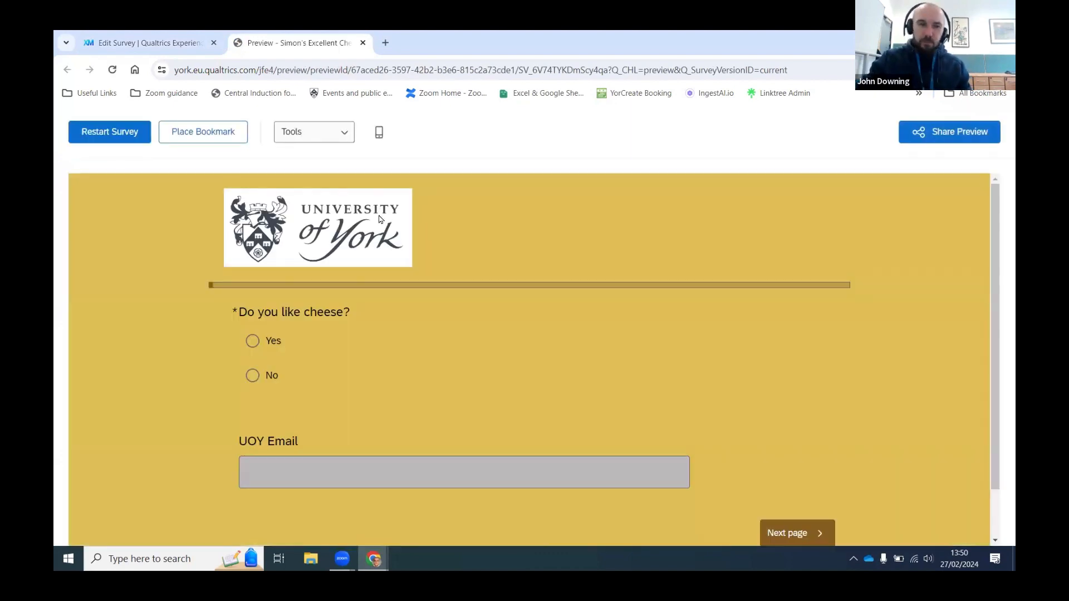
{"action": "scroll", "coordinate": [382, 218], "scroll_direction": "down", "scroll_amount": 1}
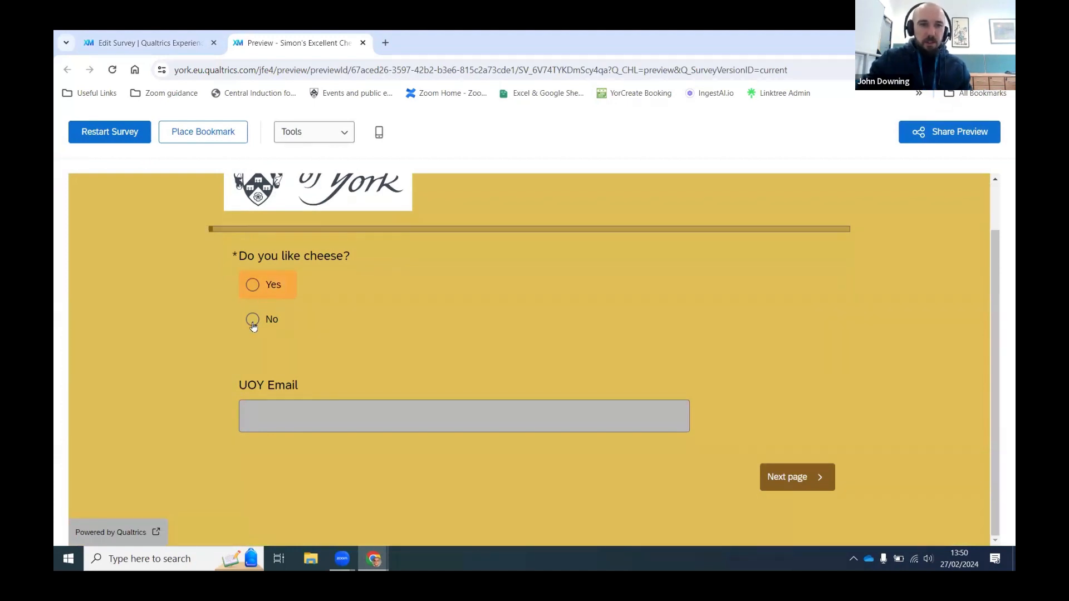
{"action": "left_click", "coordinate": [259, 289]}
{"action": "left_click", "coordinate": [350, 412]}
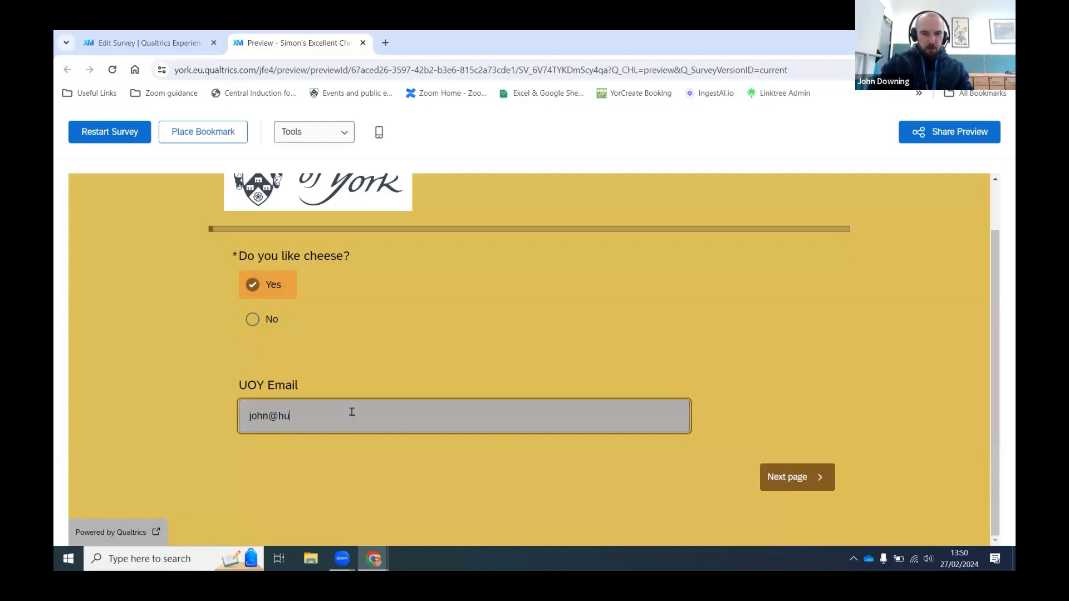
{"action": "left_click", "coordinate": [779, 482]}
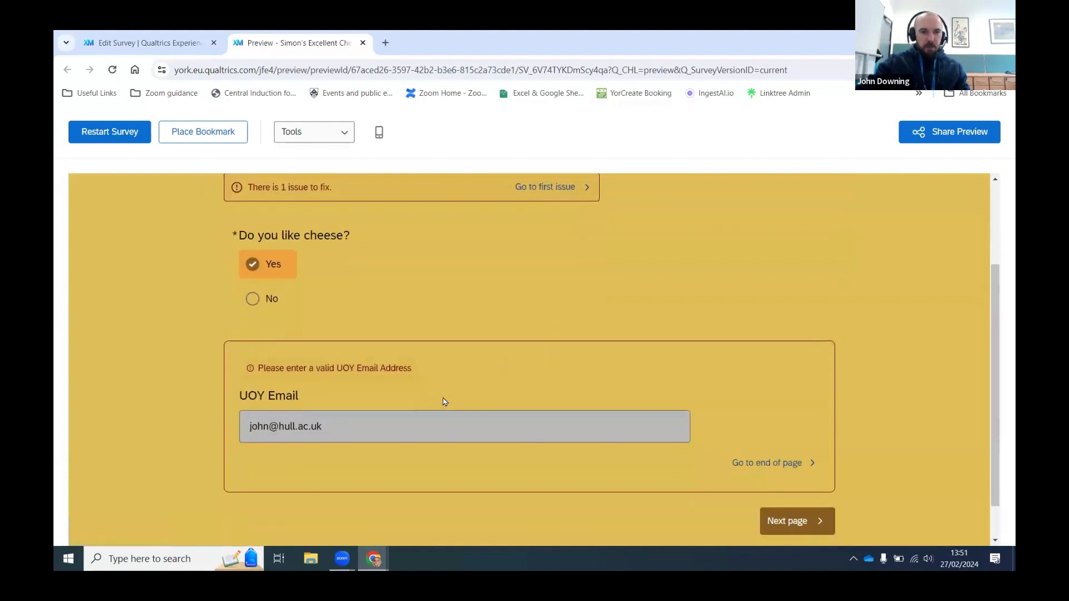
{"action": "left_click_drag", "start_coordinate": [437, 371], "coordinate": [249, 366]}
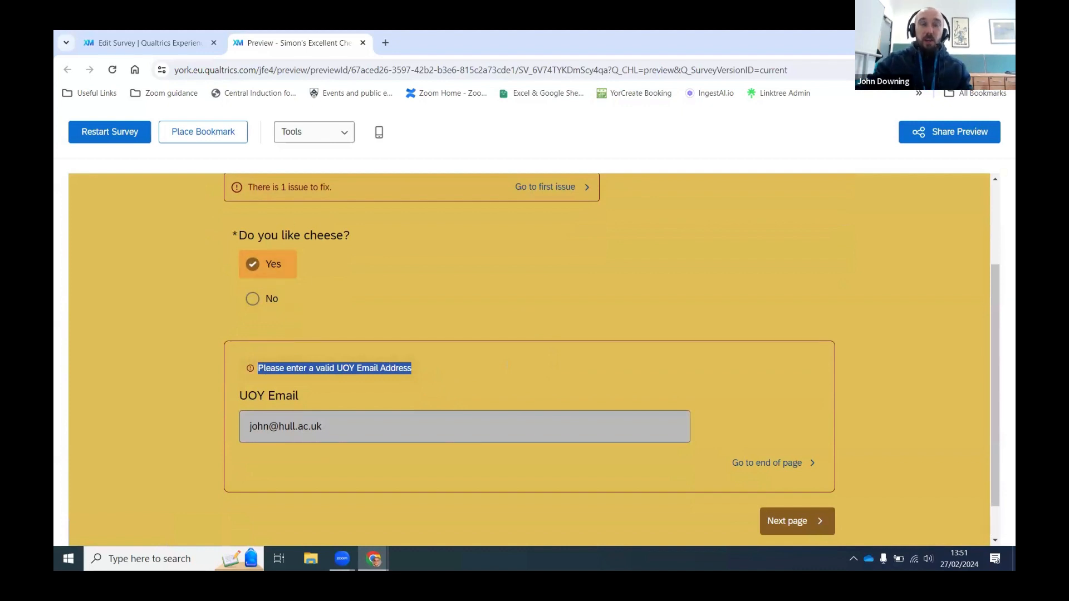
{"action": "left_click", "coordinate": [360, 47]}
Step: Delete the UOY Email question and scroll down to find it in the Bin
{"action": "left_click", "coordinate": [944, 340]}
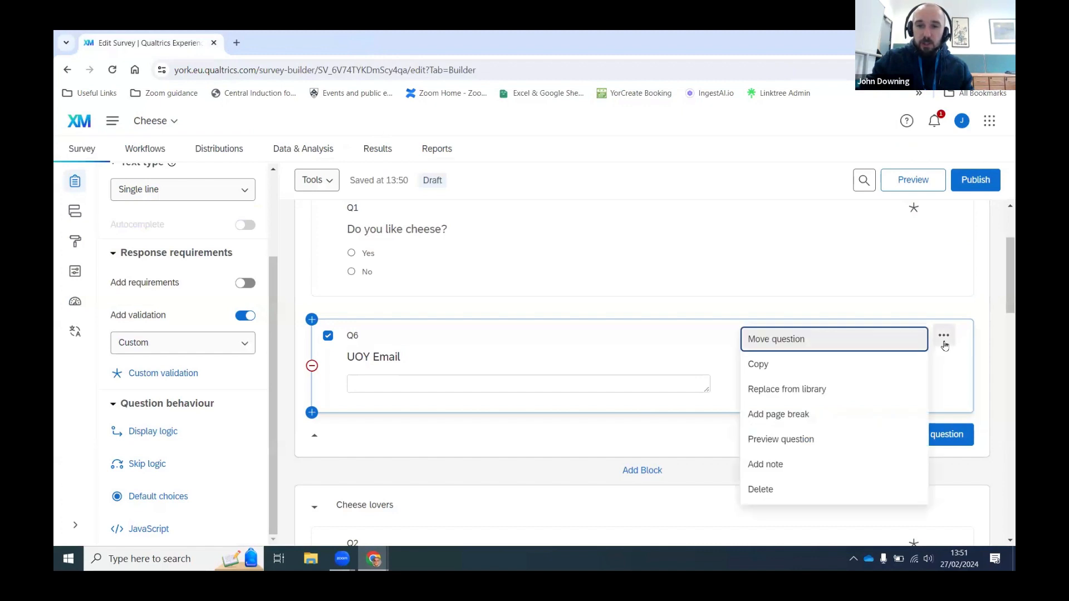
{"action": "left_click", "coordinate": [812, 487]}
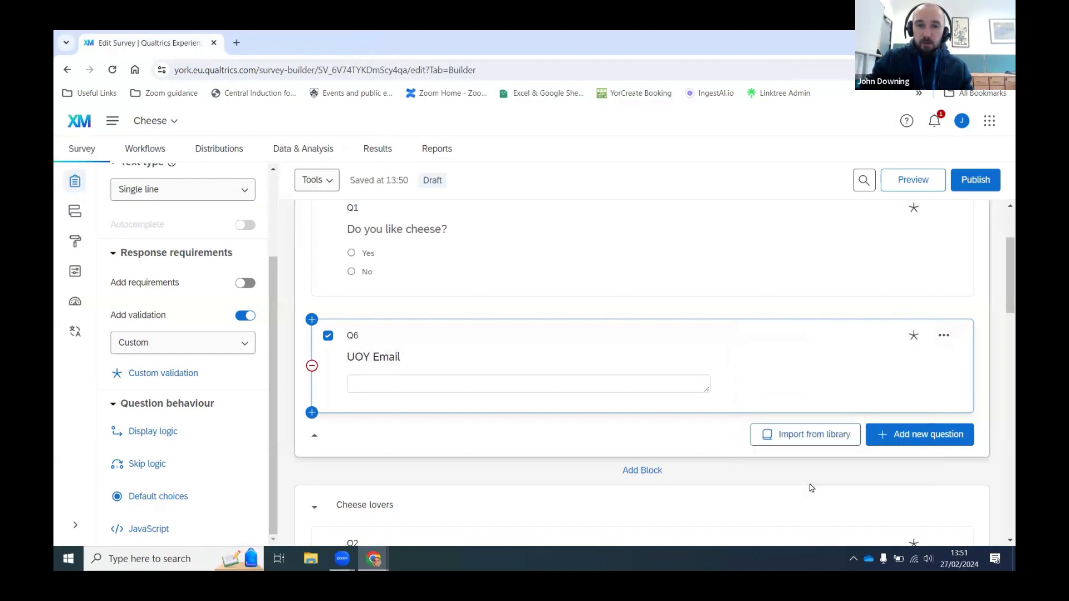
{"action": "left_click_drag", "start_coordinate": [1003, 287], "coordinate": [1002, 541]}
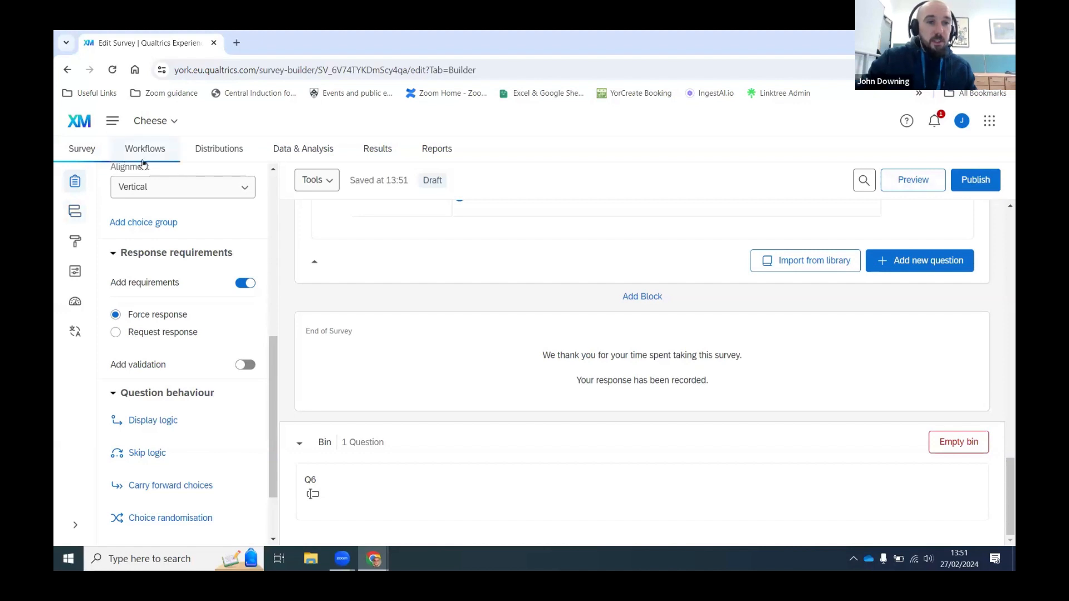
Step: View the test response generator without generating, then go to Distributions
{"action": "left_click", "coordinate": [312, 181]}
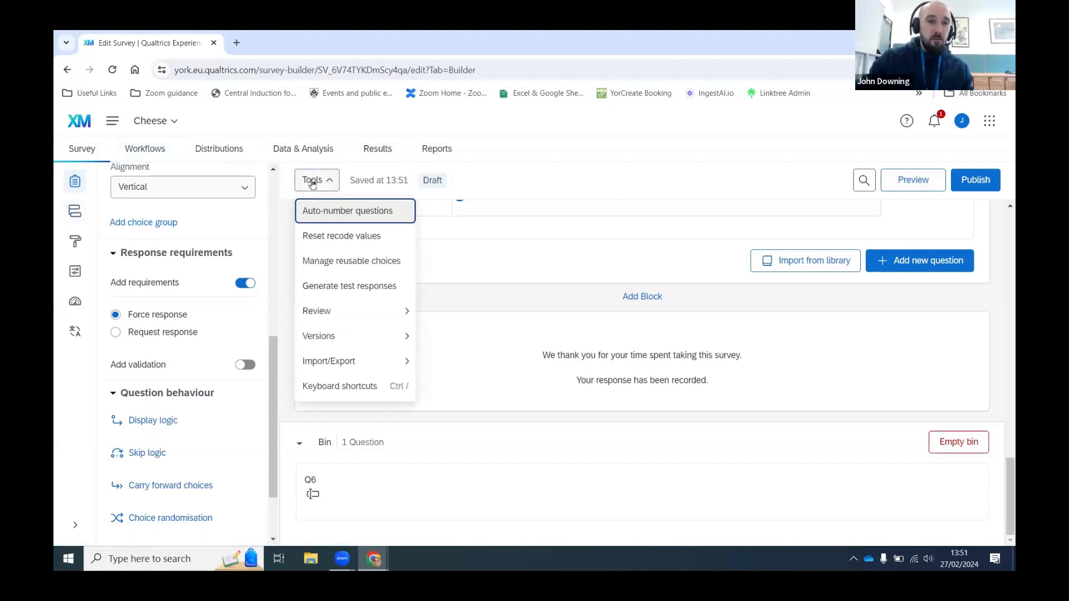
{"action": "left_click", "coordinate": [370, 294]}
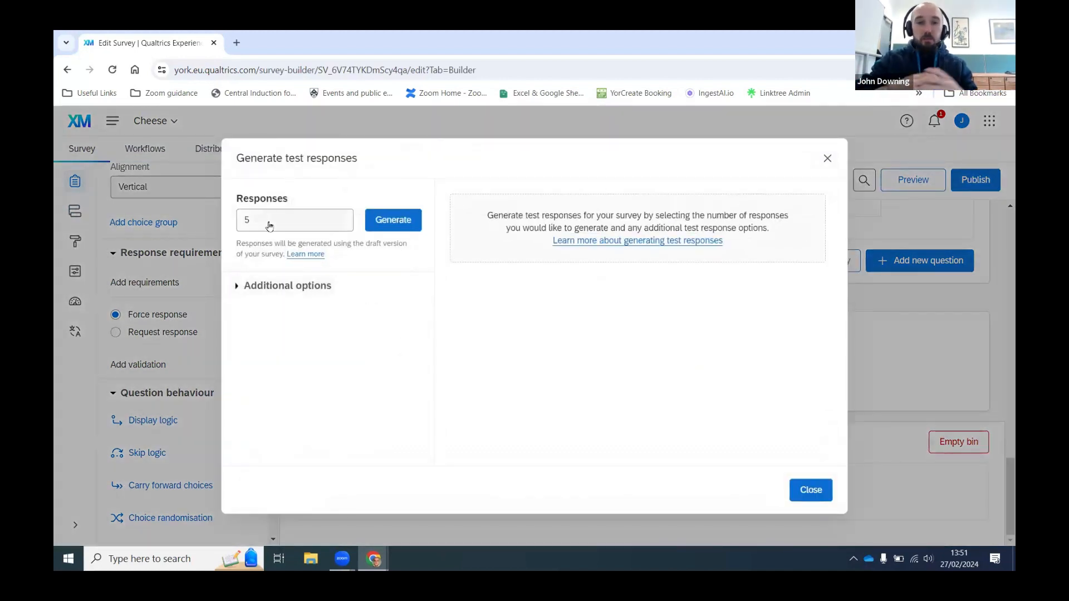
{"action": "left_click", "coordinate": [826, 159]}
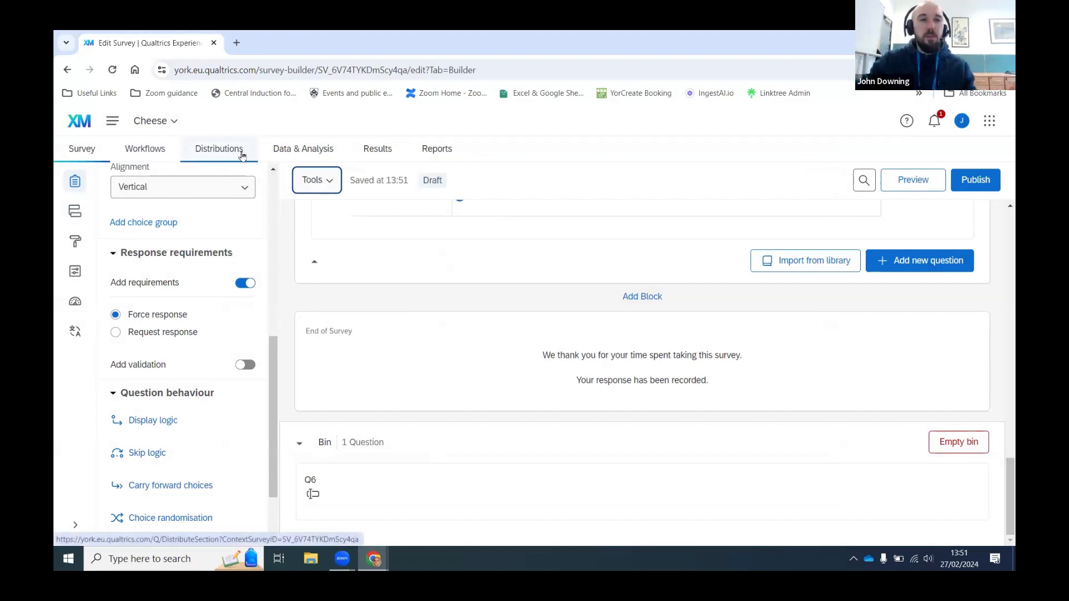
{"action": "left_click", "coordinate": [241, 156]}
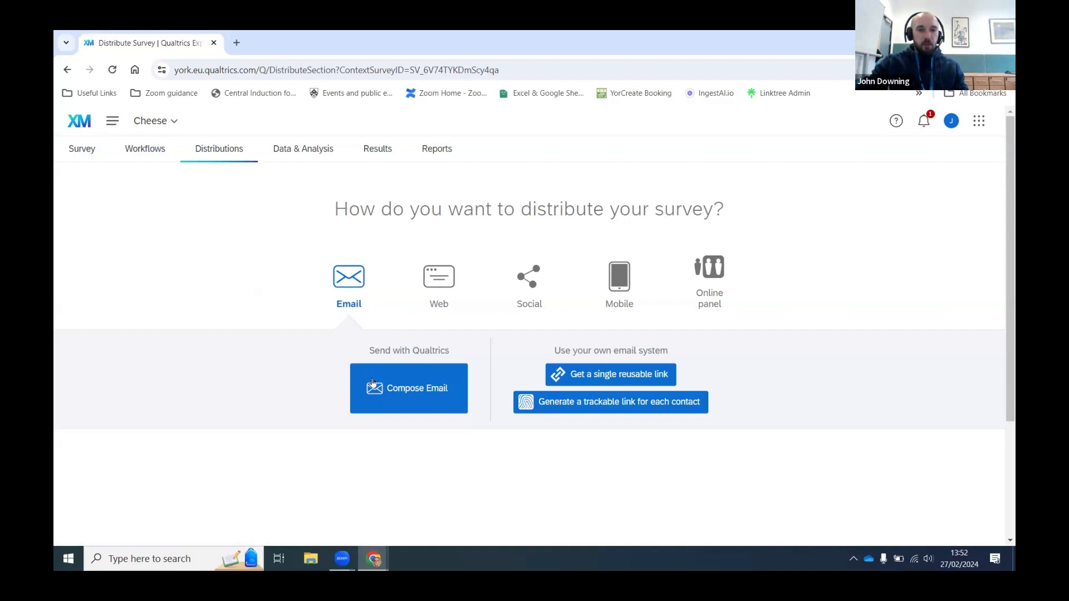
Step: Compare the Web, Social, Online panel and Email distribution options, then start composing an invitation email
{"action": "left_click", "coordinate": [430, 296]}
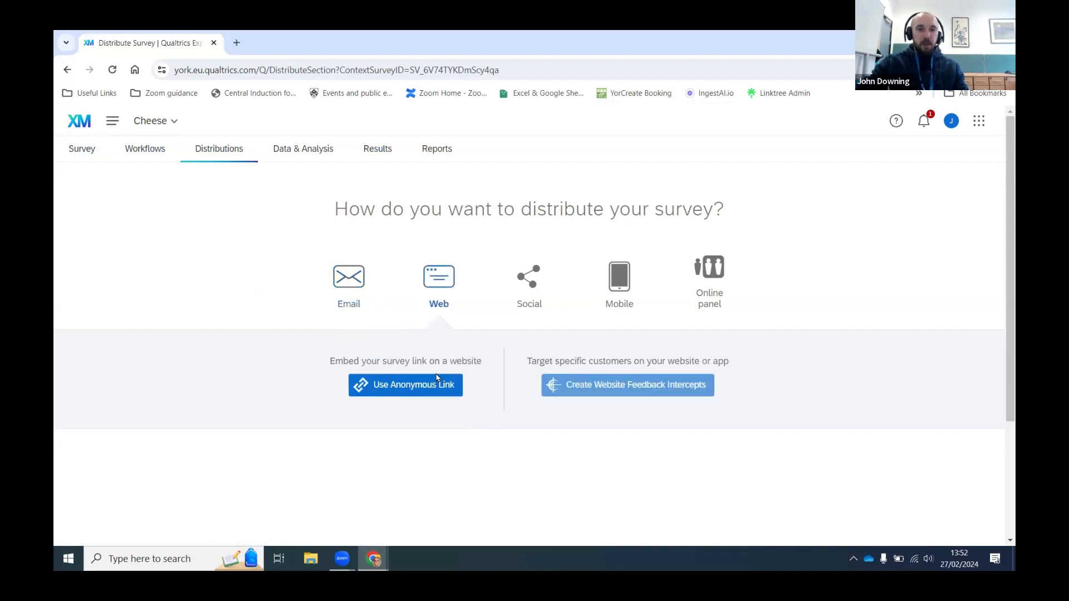
{"action": "left_click", "coordinate": [537, 288]}
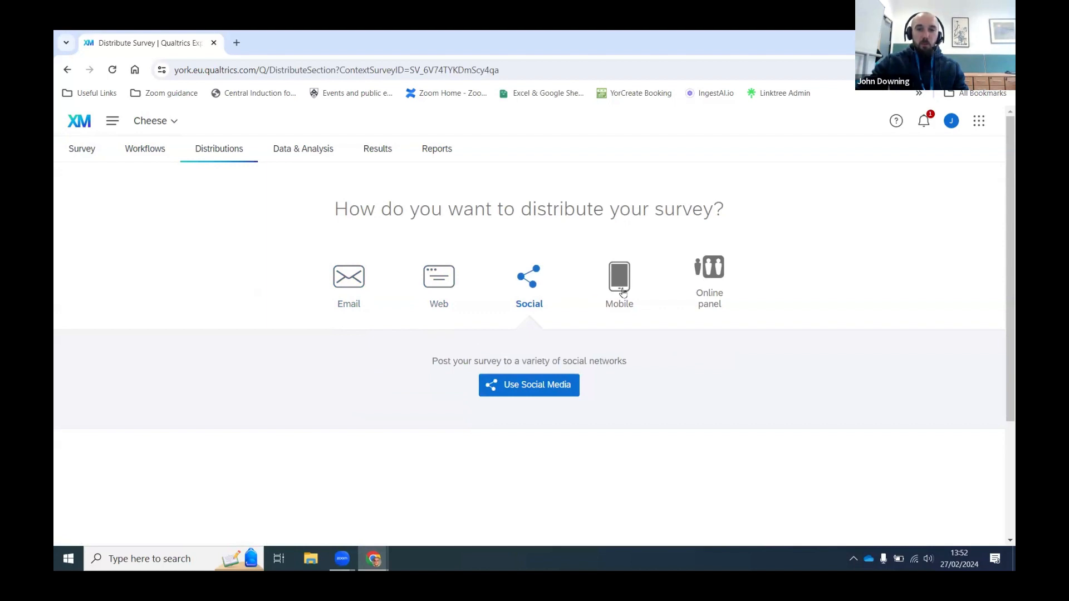
{"action": "left_click", "coordinate": [686, 287]}
{"action": "left_click", "coordinate": [333, 292]}
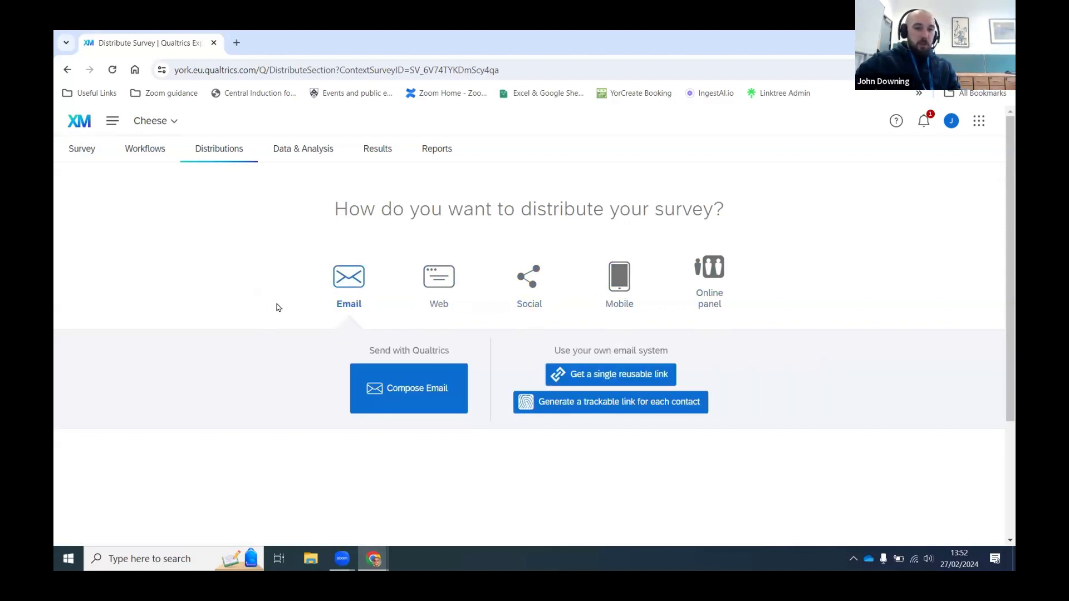
{"action": "left_click", "coordinate": [398, 396]}
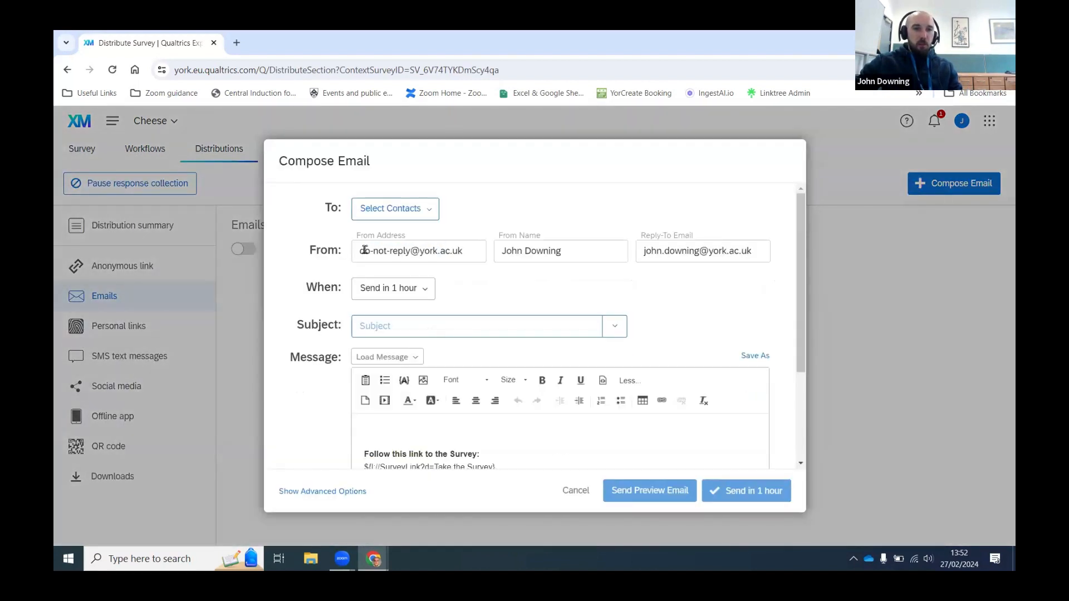
Step: Look at the email recipient choices and close them without selecting any contacts
{"action": "left_click", "coordinate": [393, 210]}
{"action": "mouse_move", "coordinate": [402, 233]}
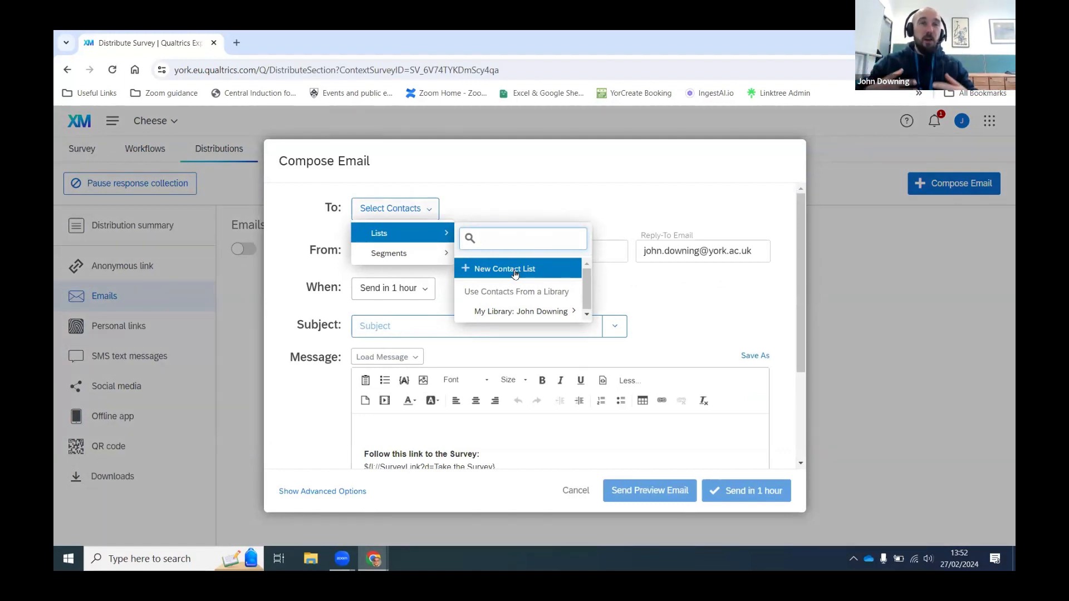
{"action": "left_click", "coordinate": [539, 206]}
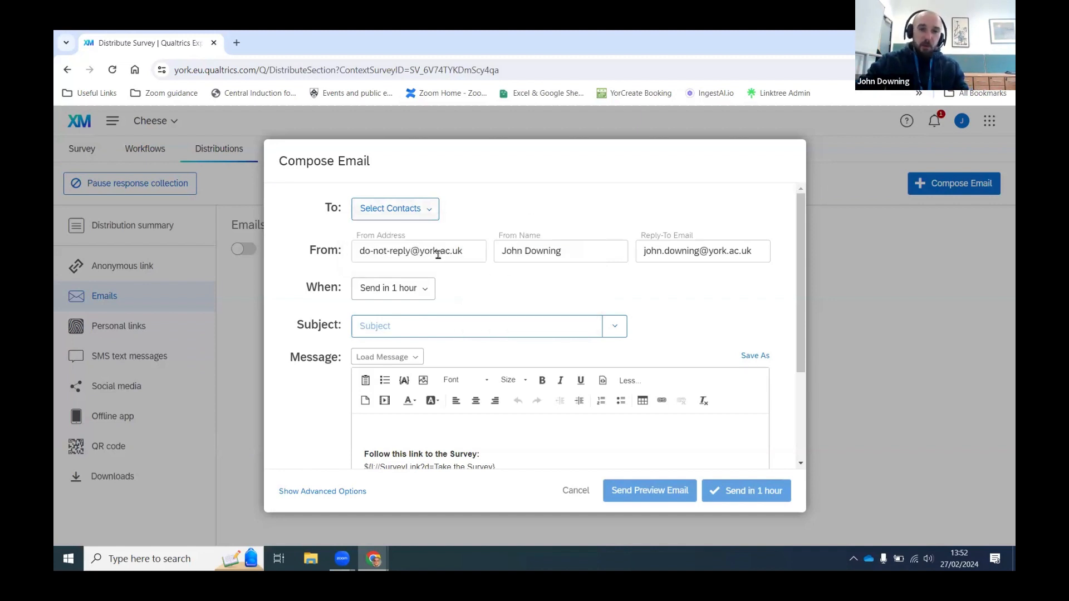
Step: Inspect the sender name, reply-to address, subject line and message body fields
{"action": "left_click", "coordinate": [586, 257]}
{"action": "left_click", "coordinate": [673, 261]}
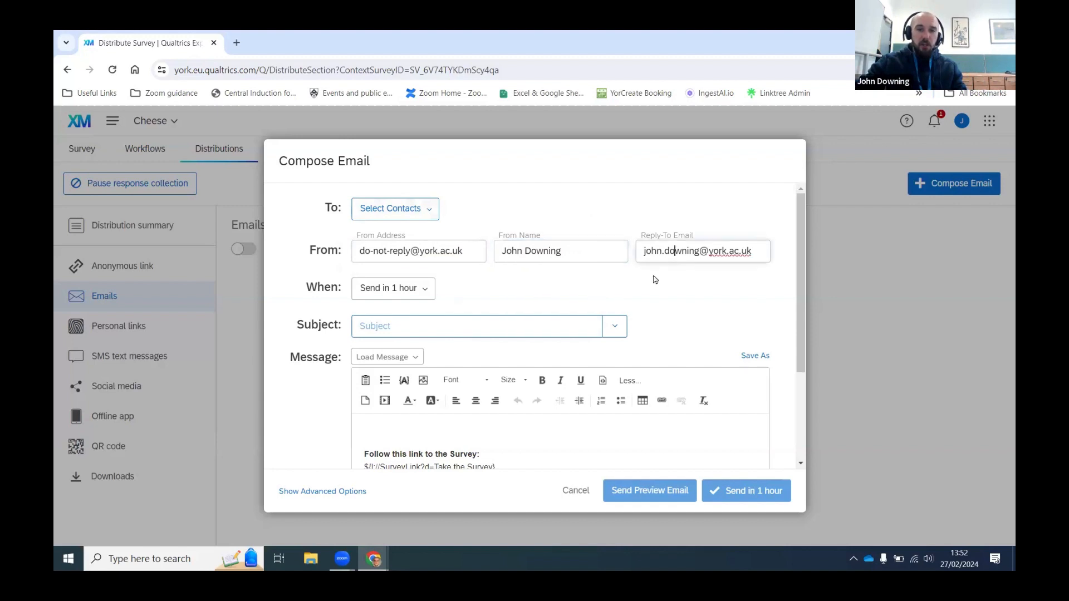
{"action": "scroll", "coordinate": [480, 282], "scroll_direction": "down", "scroll_amount": 1}
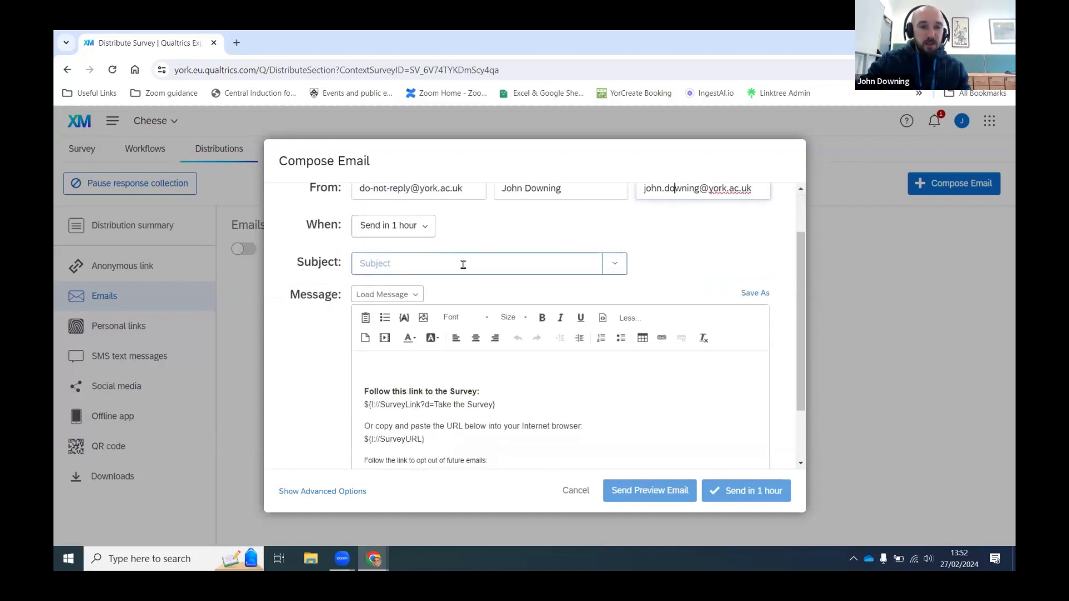
{"action": "left_click", "coordinate": [523, 264]}
{"action": "scroll", "coordinate": [635, 279], "scroll_direction": "down", "scroll_amount": 1}
{"action": "left_click", "coordinate": [612, 337]}
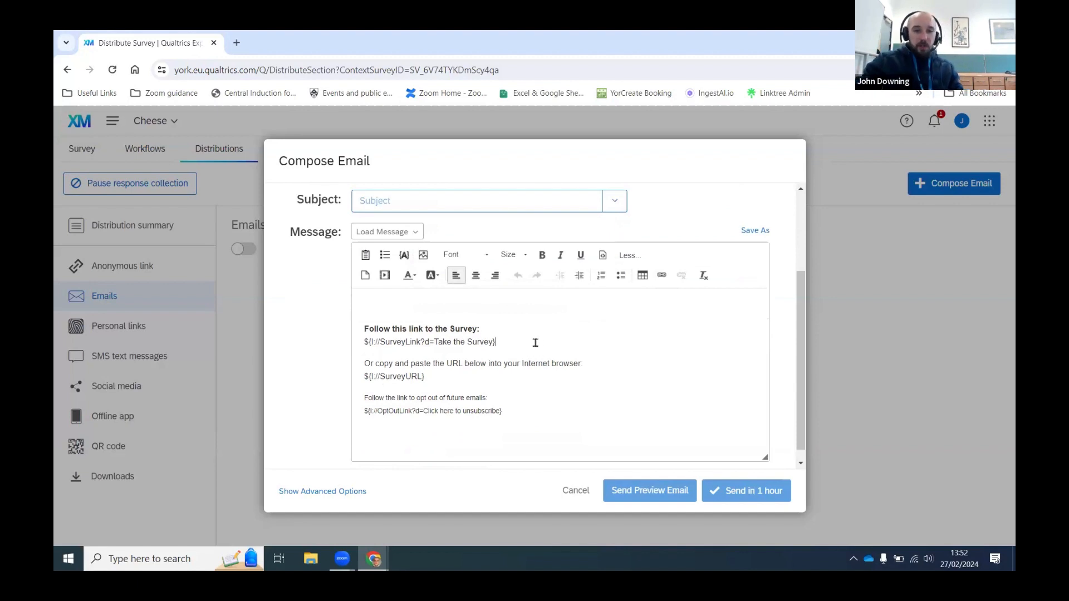
Step: Highlight the SurveyLink placeholder line in the message twice, clearing the selection each time
{"action": "left_click_drag", "start_coordinate": [524, 344], "coordinate": [348, 341]}
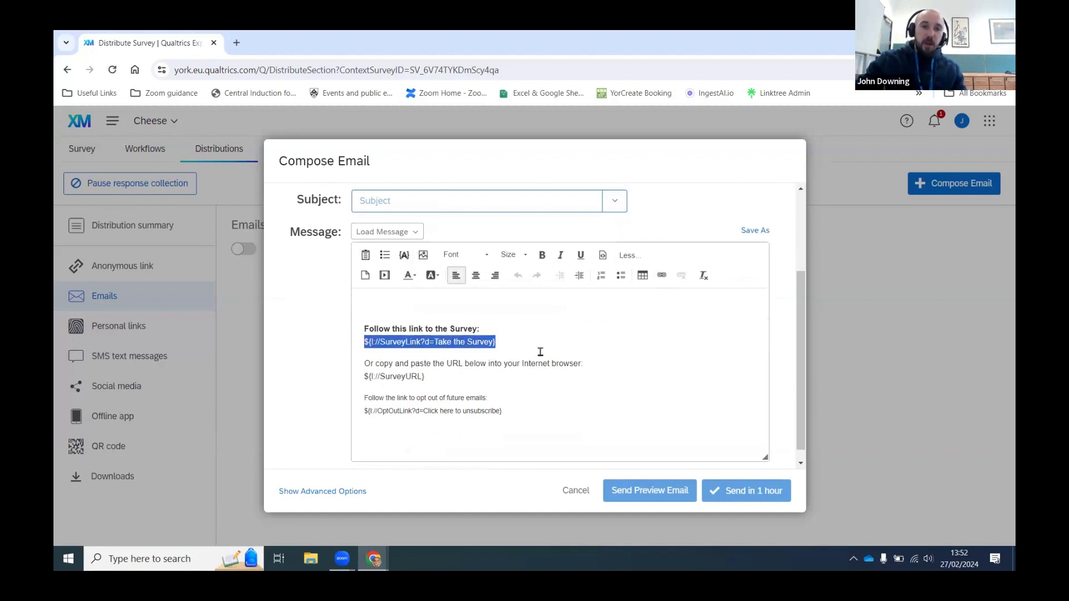
{"action": "left_click", "coordinate": [540, 351]}
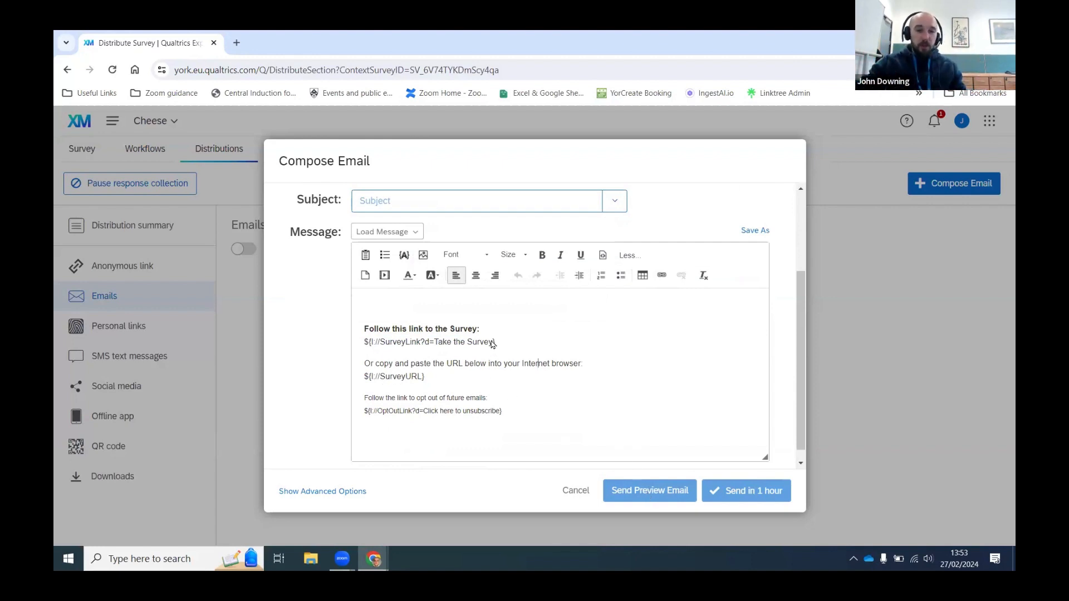
{"action": "left_click_drag", "start_coordinate": [508, 347], "coordinate": [353, 349]}
{"action": "left_click", "coordinate": [510, 351]}
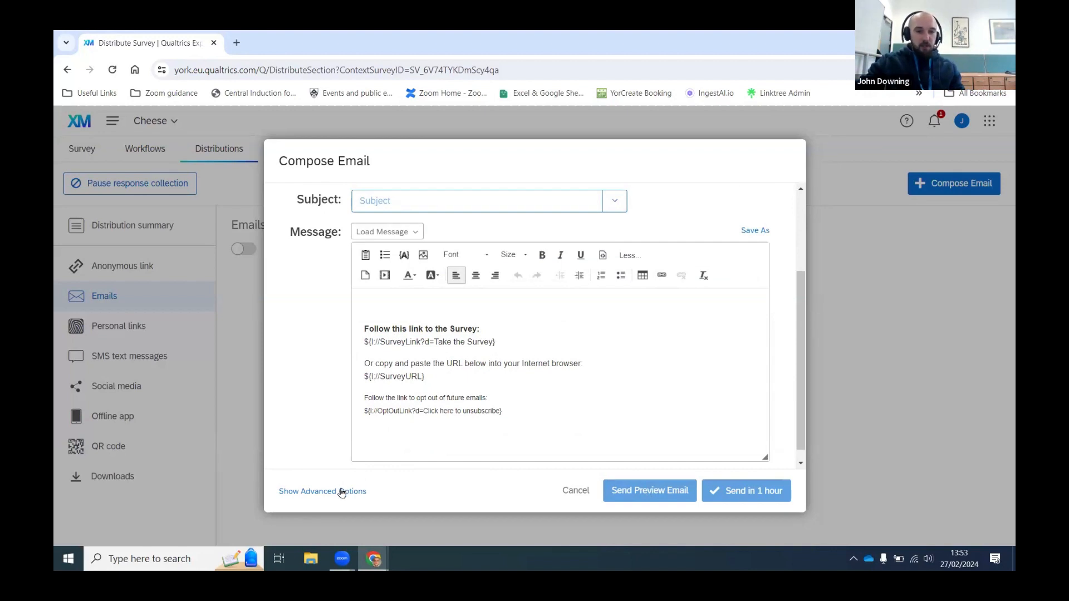
Step: Switch the email's advanced link type to Anonymous, then back to Individual
{"action": "left_click", "coordinate": [342, 493]}
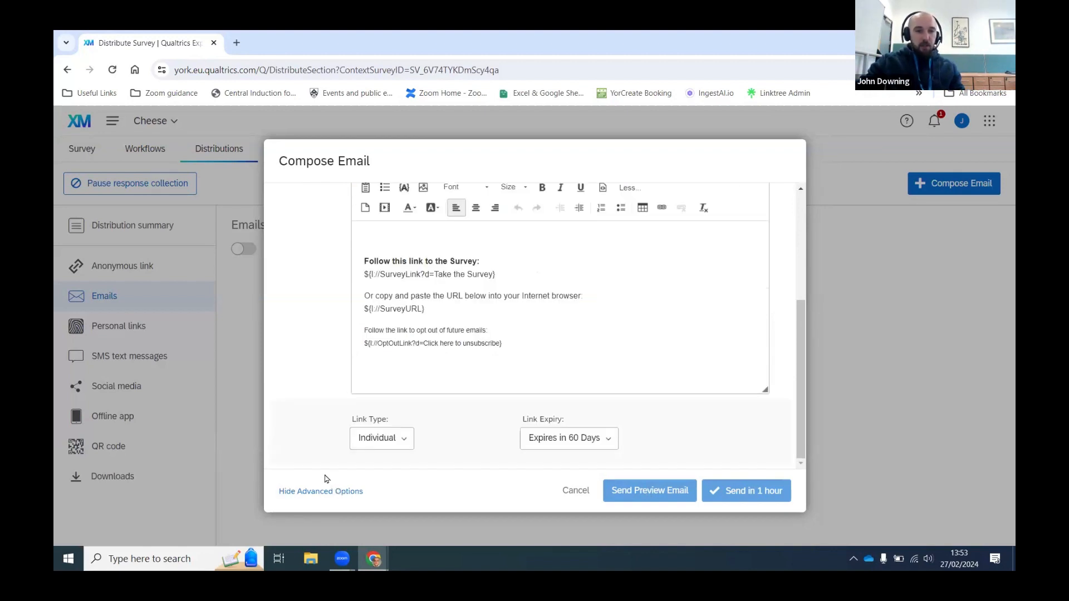
{"action": "left_click", "coordinate": [387, 449]}
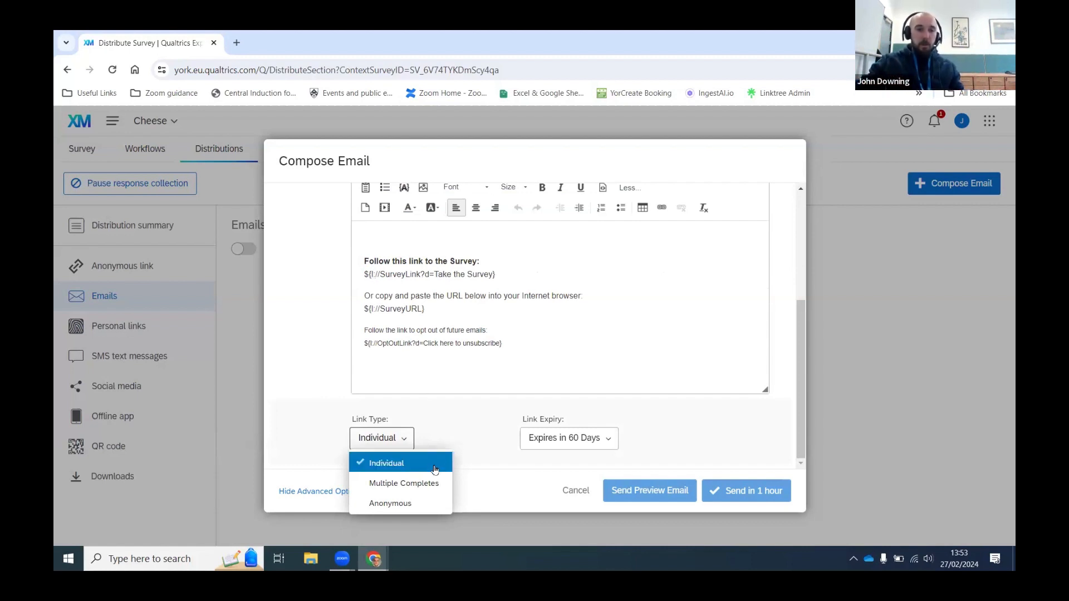
{"action": "left_click", "coordinate": [426, 506]}
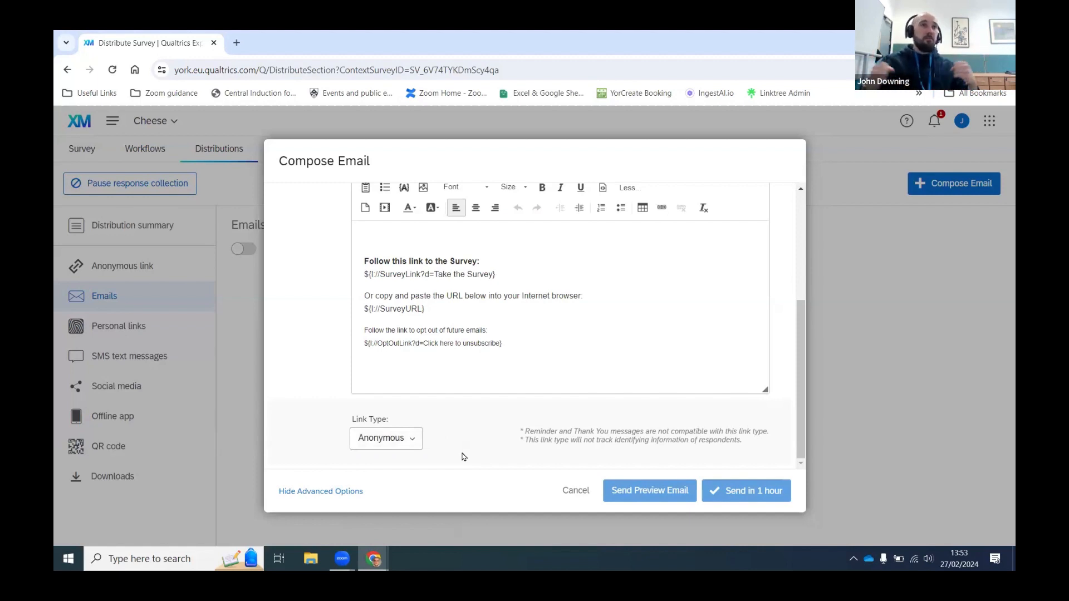
{"action": "left_click", "coordinate": [404, 441]}
{"action": "left_click", "coordinate": [391, 463]}
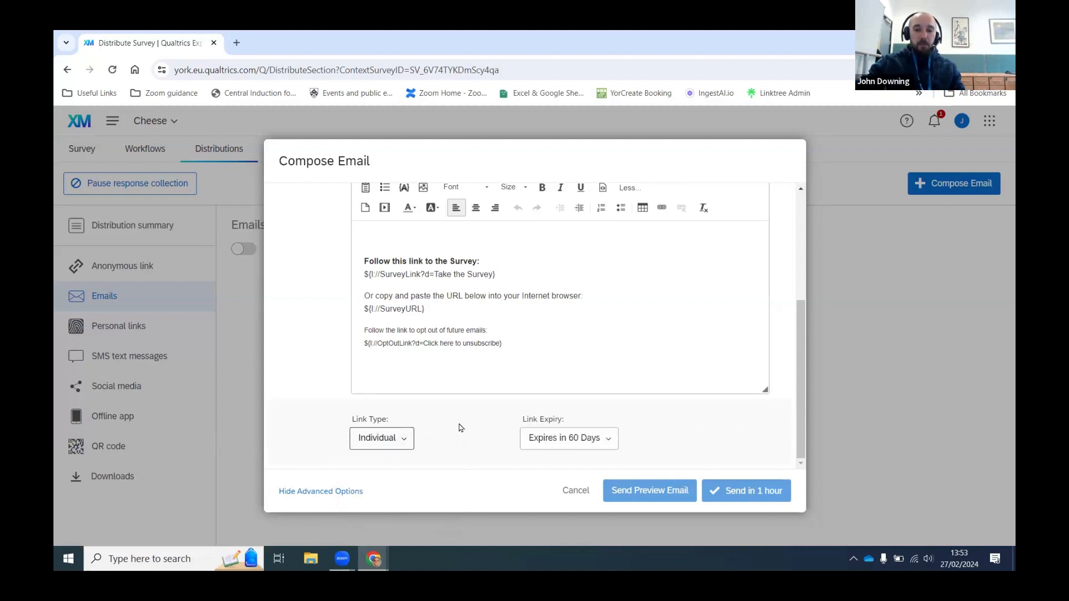
Step: Browse the piped text options without inserting any, then cancel the unsent email
{"action": "scroll", "coordinate": [612, 434], "scroll_direction": "up", "scroll_amount": 2}
{"action": "scroll", "coordinate": [479, 345], "scroll_direction": "down", "scroll_amount": 2}
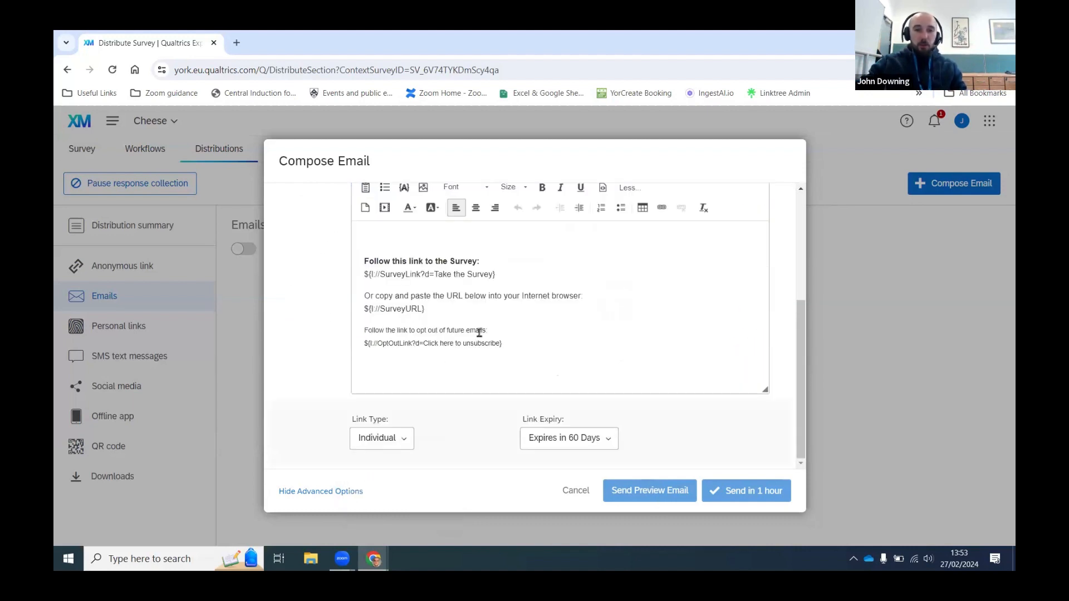
{"action": "scroll", "coordinate": [495, 336], "scroll_direction": "up", "scroll_amount": 1}
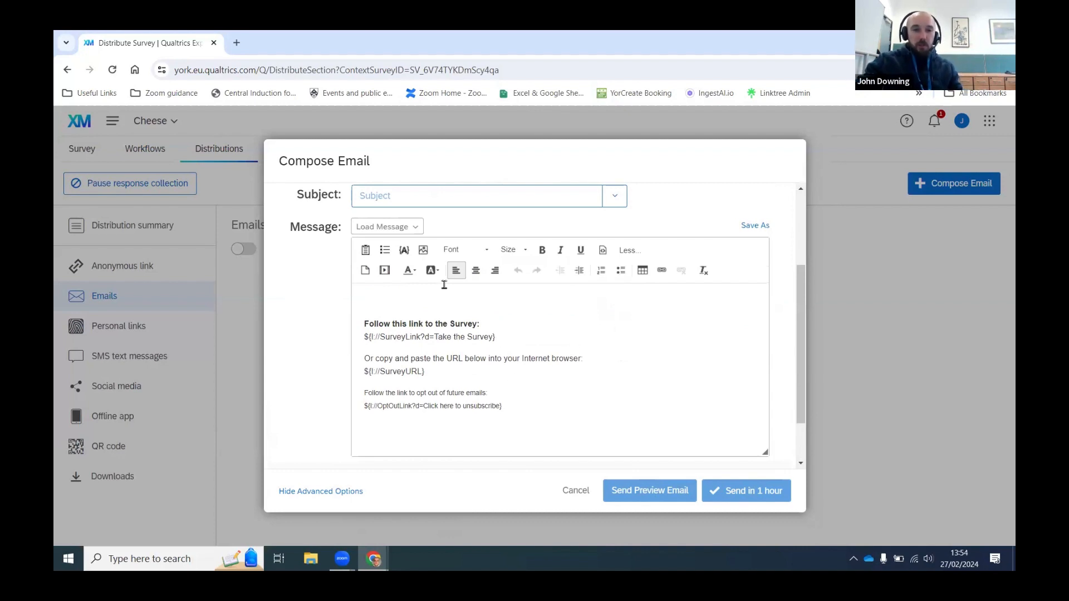
{"action": "left_click", "coordinate": [405, 251]}
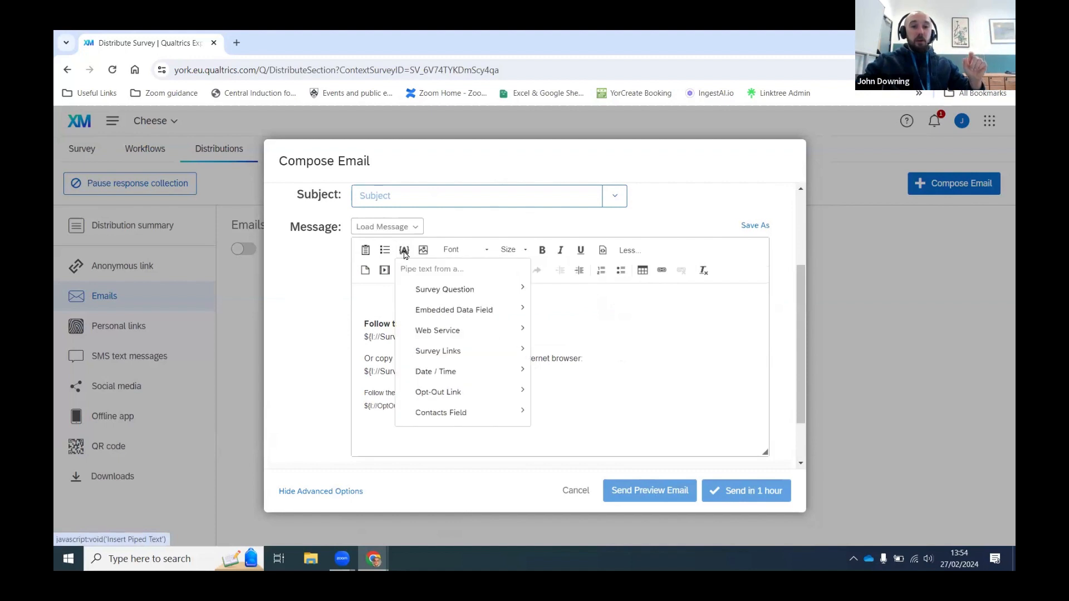
{"action": "mouse_move", "coordinate": [446, 289]}
{"action": "mouse_move", "coordinate": [616, 319]}
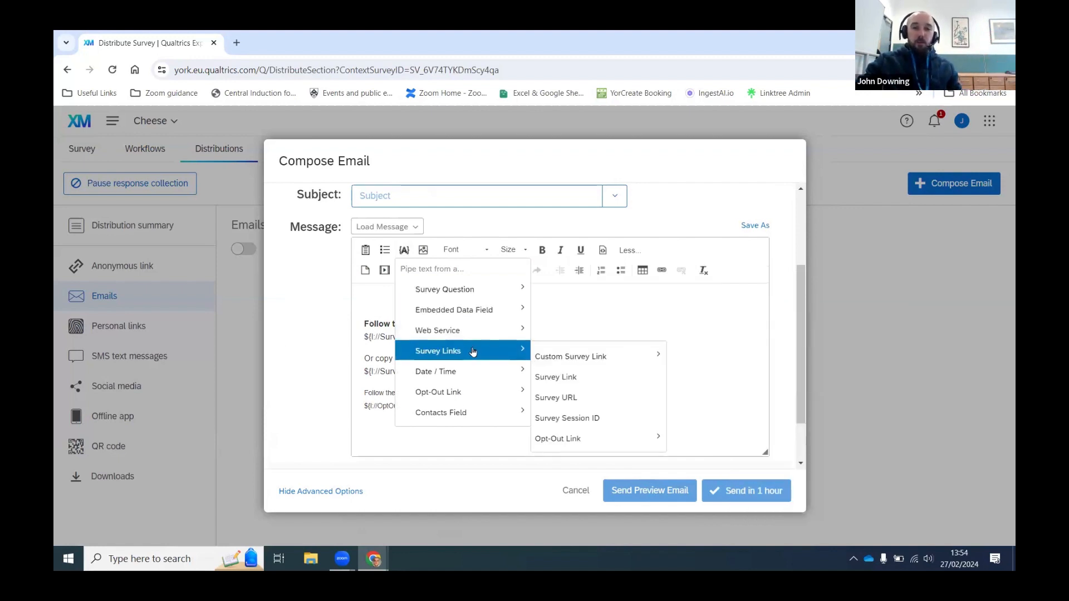
{"action": "left_click", "coordinate": [636, 319]}
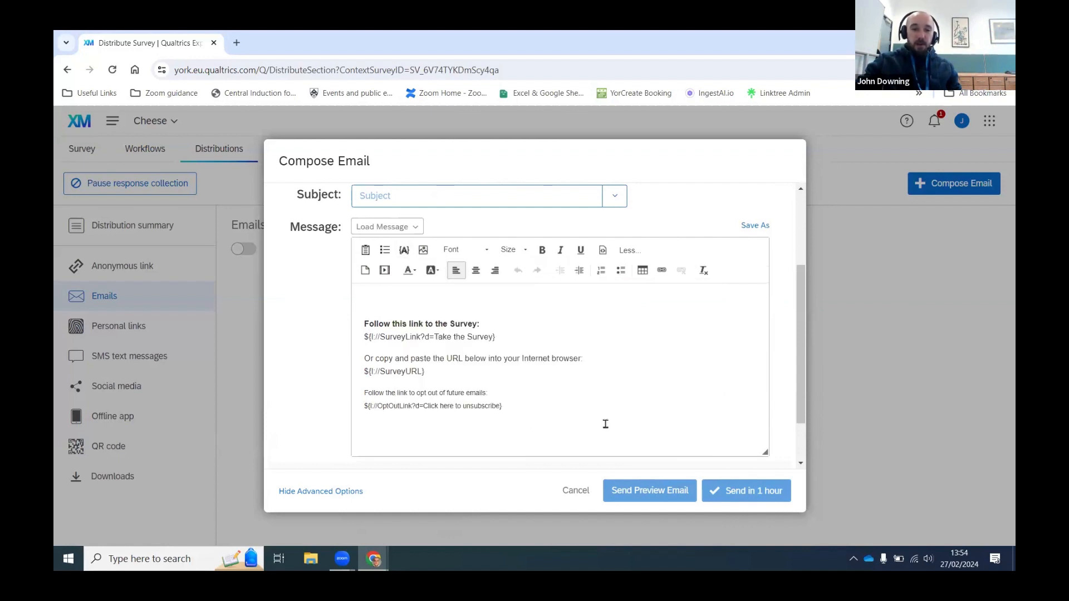
{"action": "left_click", "coordinate": [574, 492]}
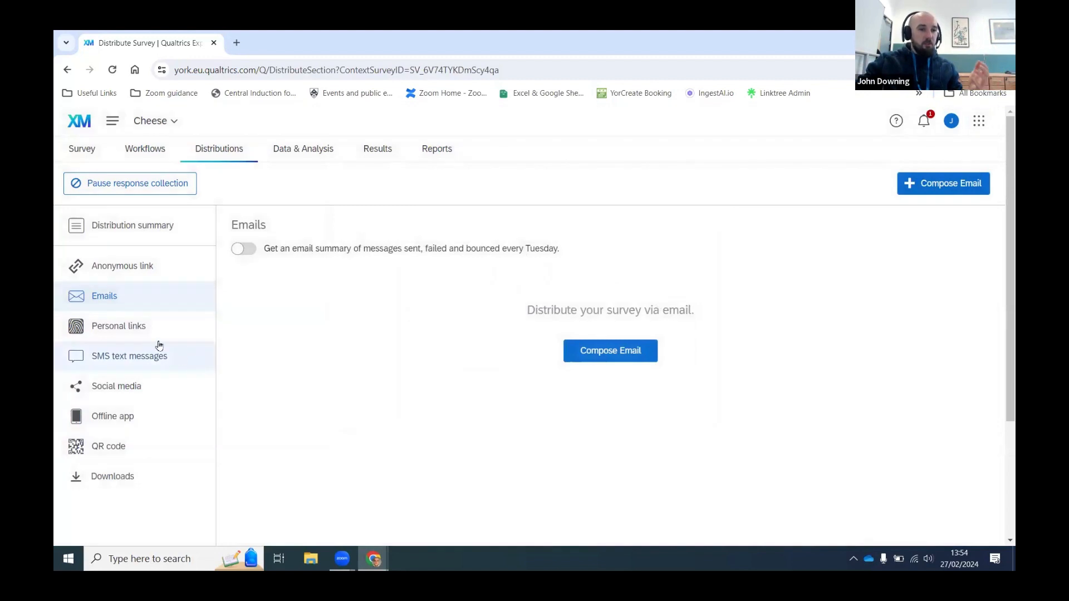
Step: Copy the survey's anonymous link and open the Data & Analysis response table
{"action": "left_click", "coordinate": [137, 278]}
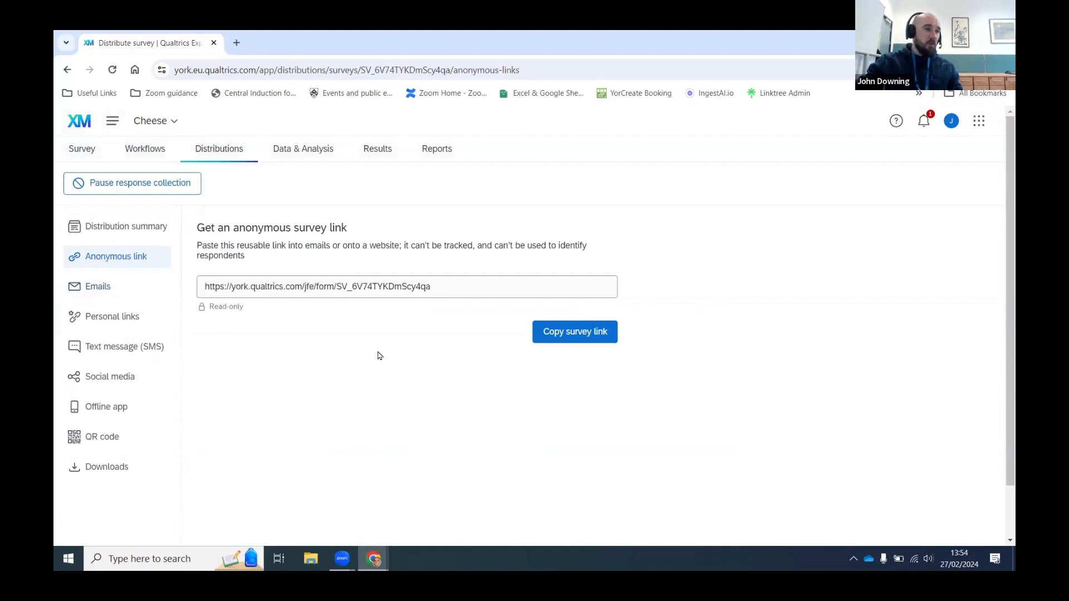
{"action": "left_click", "coordinate": [584, 336]}
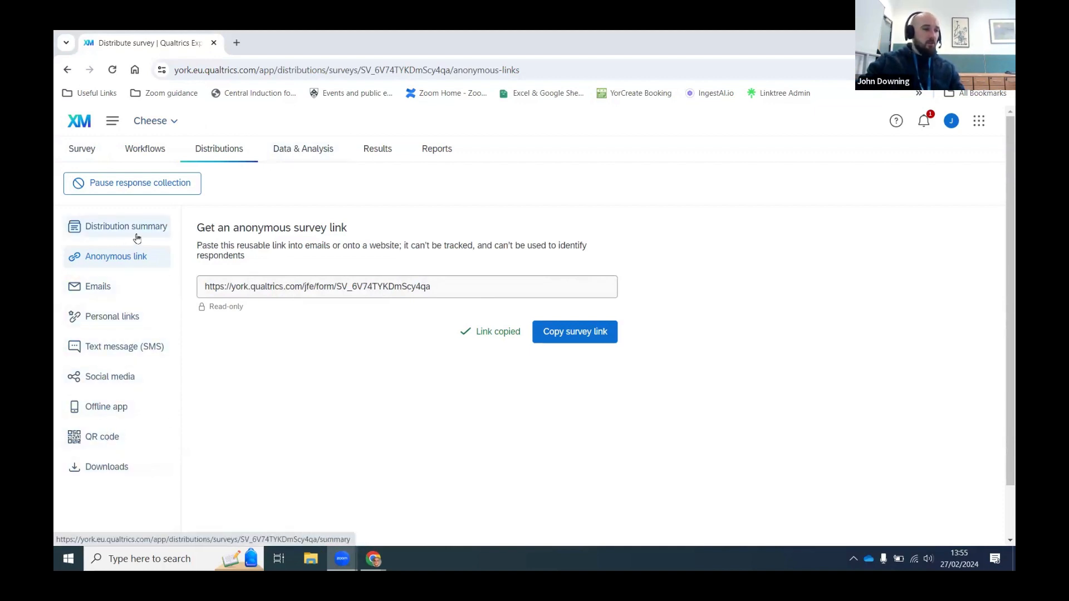
{"action": "left_click", "coordinate": [322, 154]}
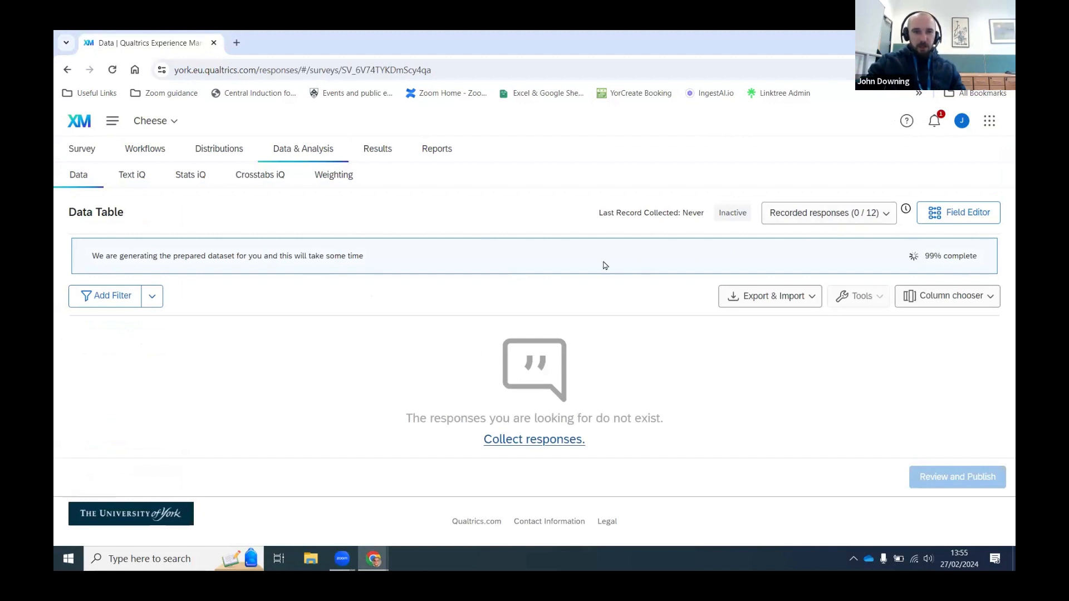
Step: Skip the Results tour, scroll through the 12 Yes / 2 No cheese chart, then return to the data table
{"action": "left_click", "coordinate": [363, 161]}
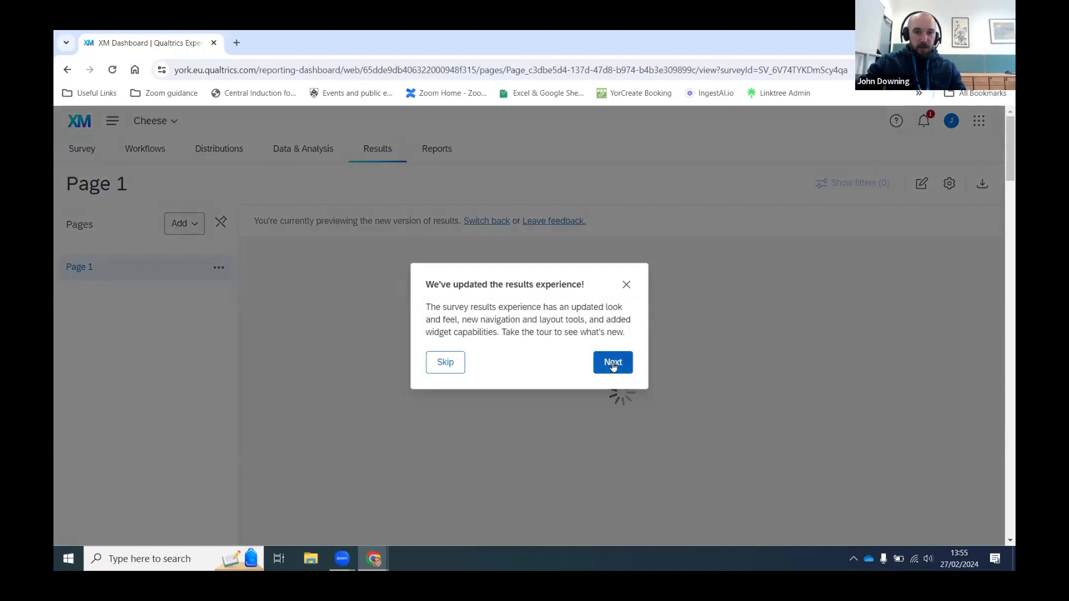
{"action": "left_click", "coordinate": [449, 367]}
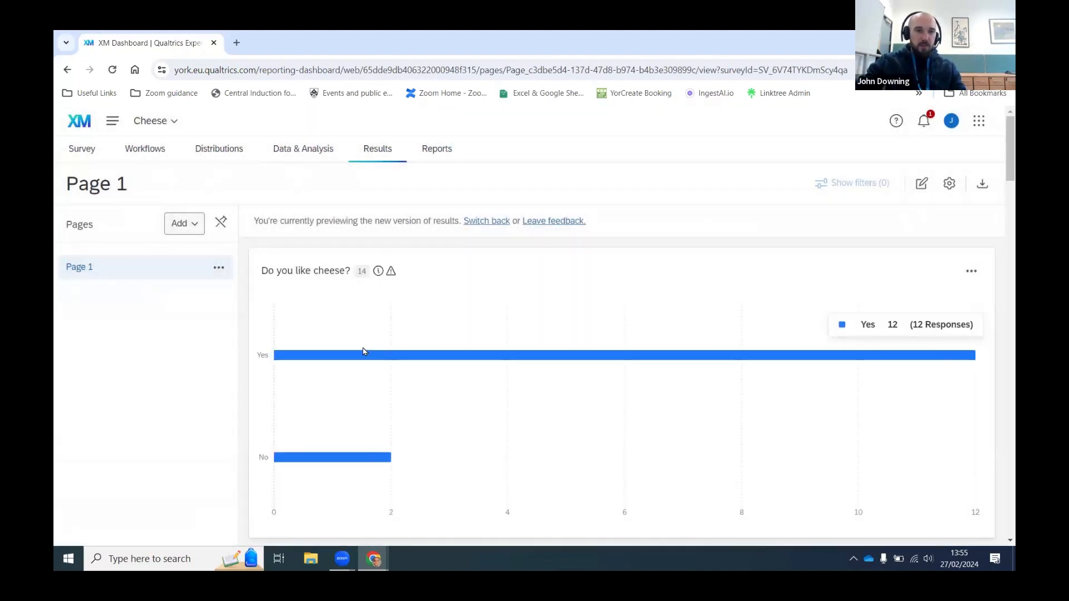
{"action": "scroll", "coordinate": [365, 351], "scroll_direction": "down", "scroll_amount": 1}
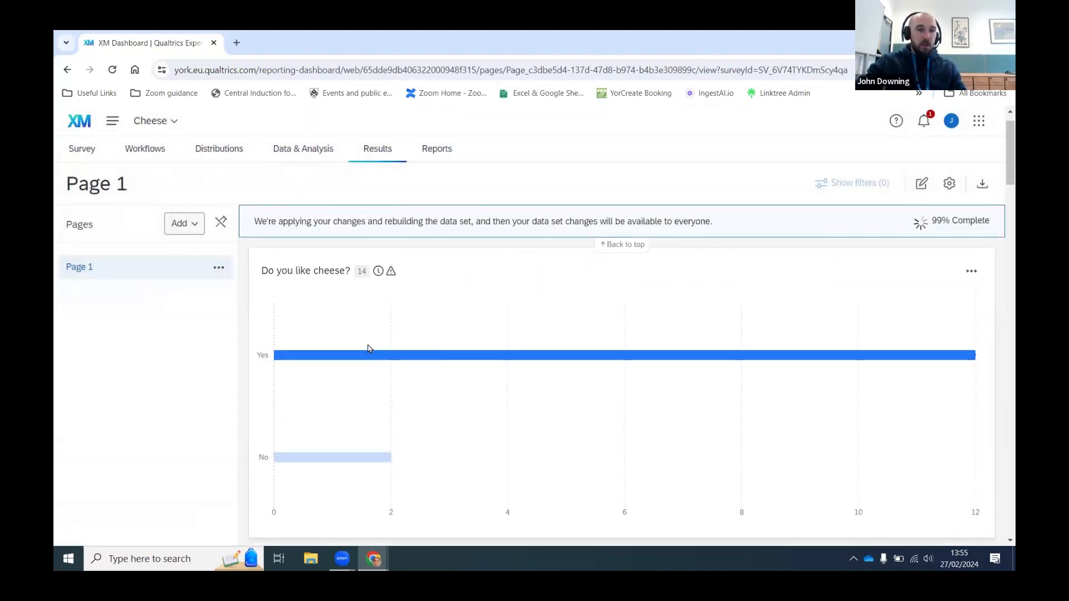
{"action": "scroll", "coordinate": [367, 348], "scroll_direction": "down", "scroll_amount": 3}
{"action": "scroll", "coordinate": [367, 349], "scroll_direction": "down", "scroll_amount": 3}
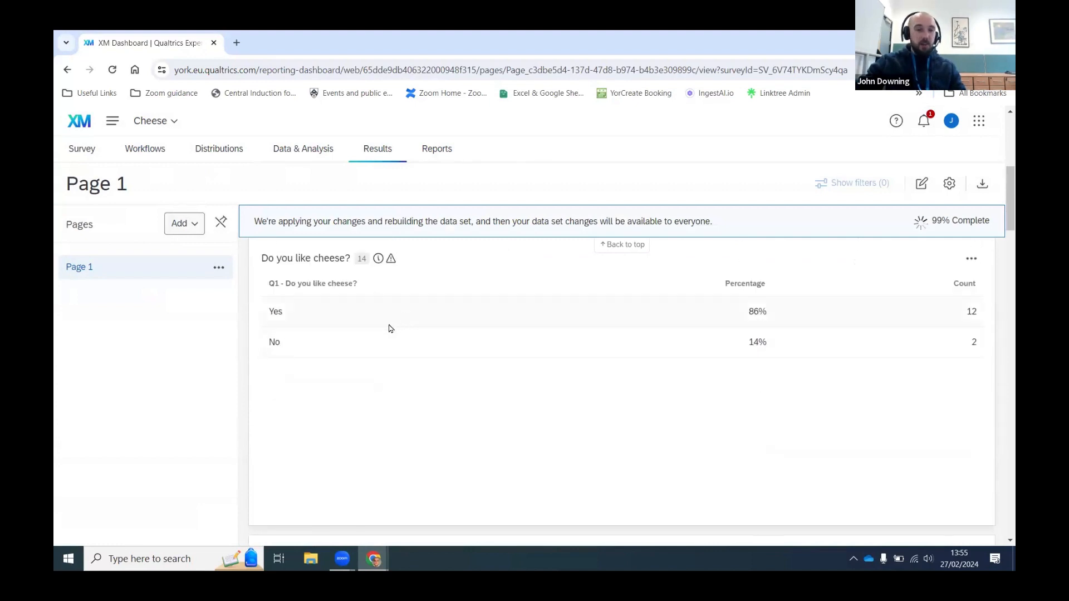
{"action": "scroll", "coordinate": [387, 328], "scroll_direction": "up", "scroll_amount": 5}
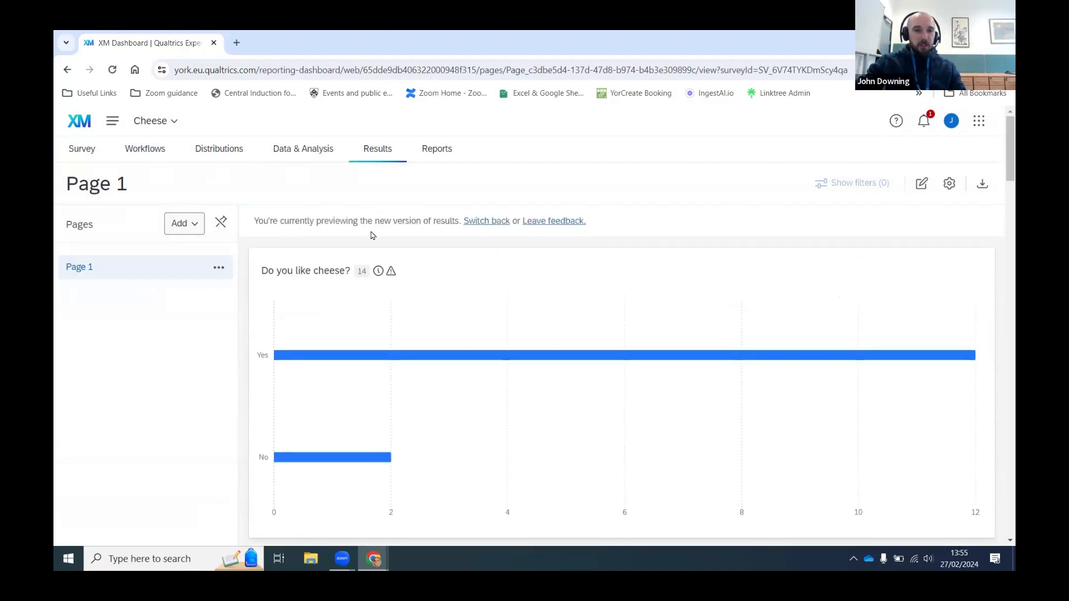
{"action": "scroll", "coordinate": [409, 287], "scroll_direction": "down", "scroll_amount": 2}
{"action": "scroll", "coordinate": [409, 288], "scroll_direction": "down", "scroll_amount": 2}
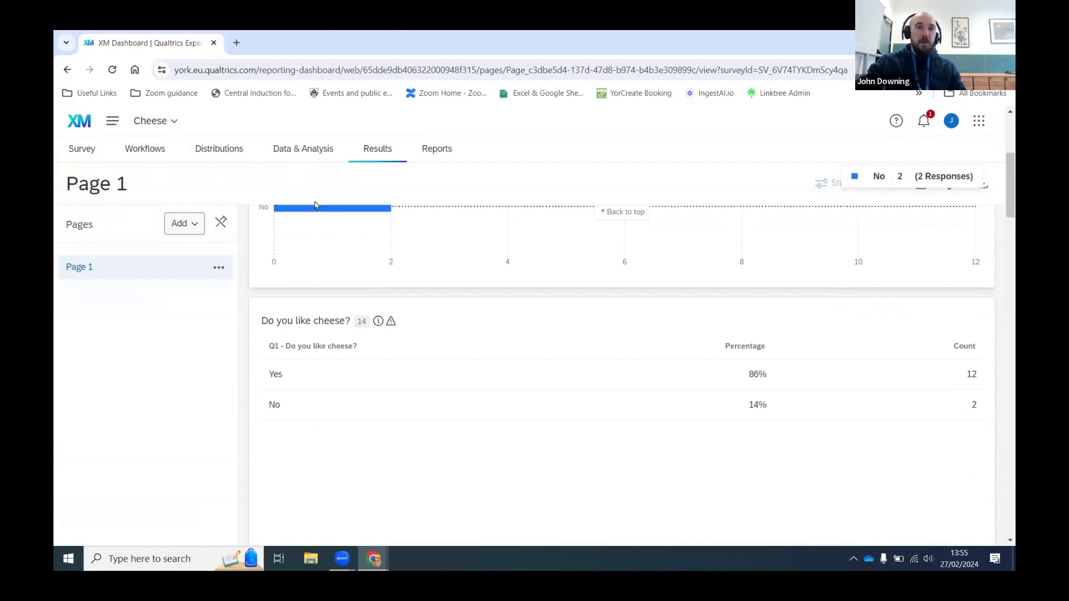
{"action": "left_click", "coordinate": [282, 148]}
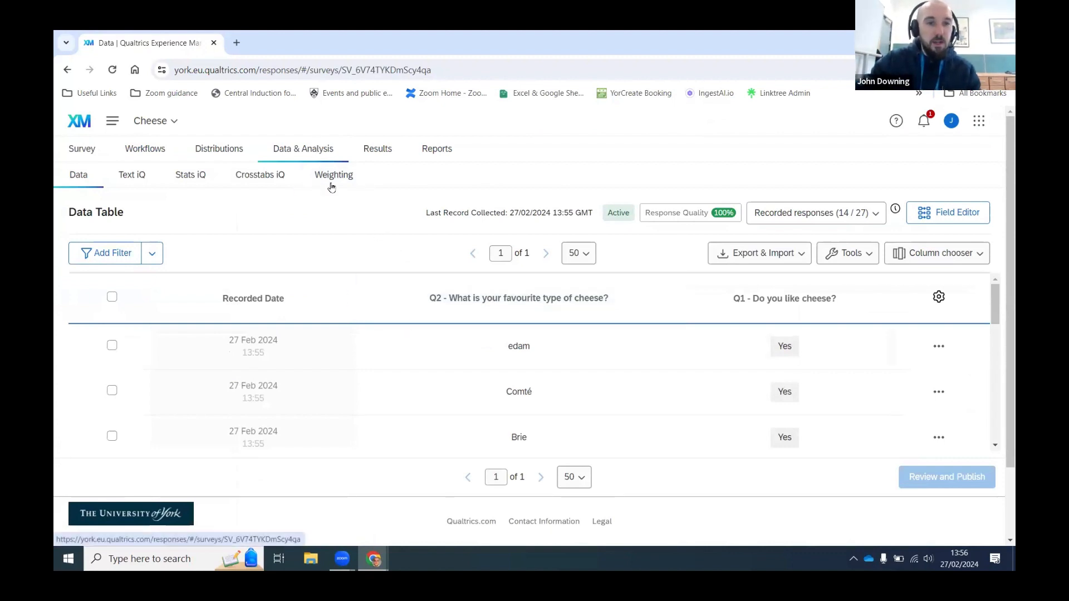
Step: Scroll the responses, open and close the Mature cheddar row's actions, then bring up CSV Export Data
{"action": "scroll", "coordinate": [345, 334], "scroll_direction": "down", "scroll_amount": 1}
{"action": "scroll", "coordinate": [345, 334], "scroll_direction": "down", "scroll_amount": 4}
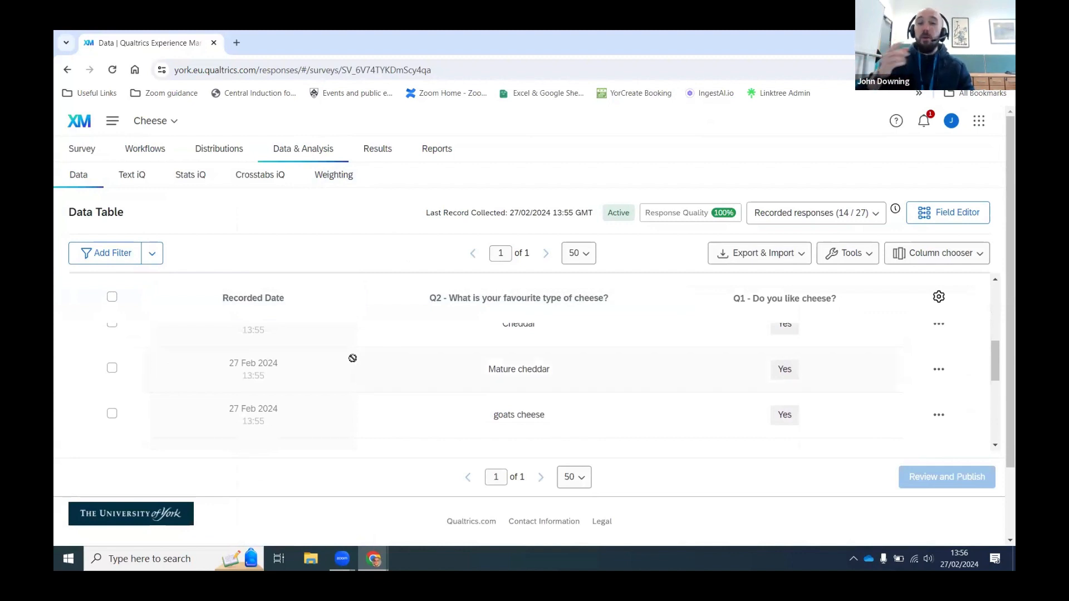
{"action": "left_click", "coordinate": [938, 369]}
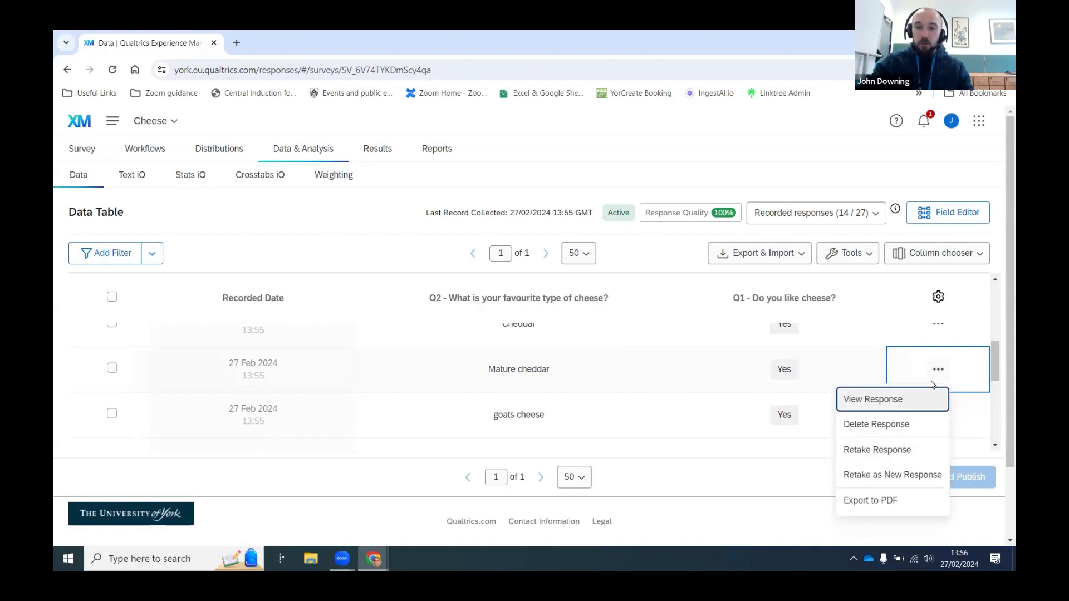
{"action": "left_click", "coordinate": [938, 369]}
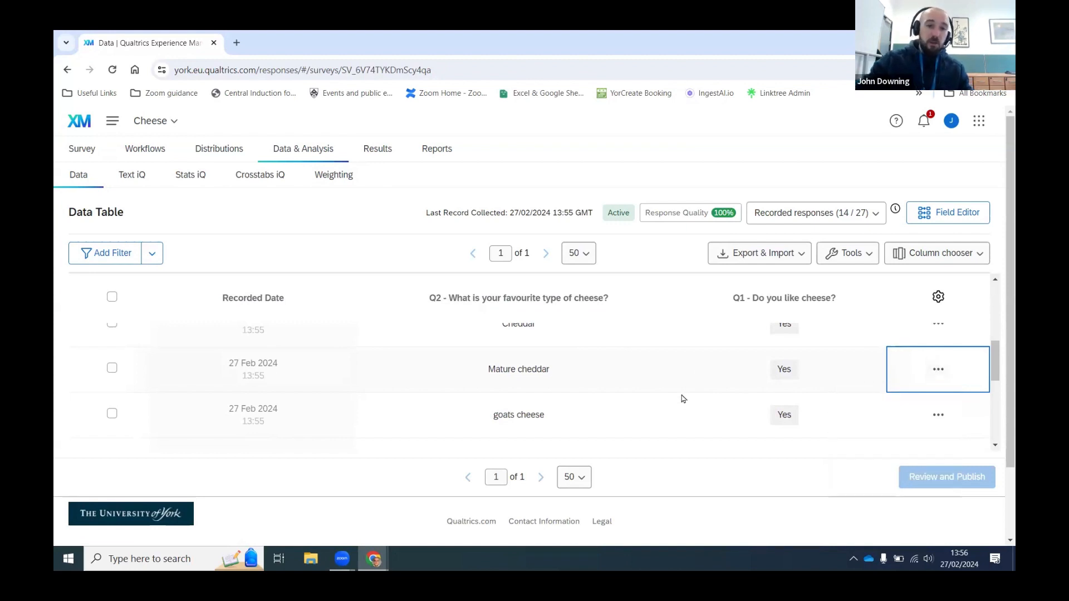
{"action": "scroll", "coordinate": [700, 378], "scroll_direction": "down", "scroll_amount": 2}
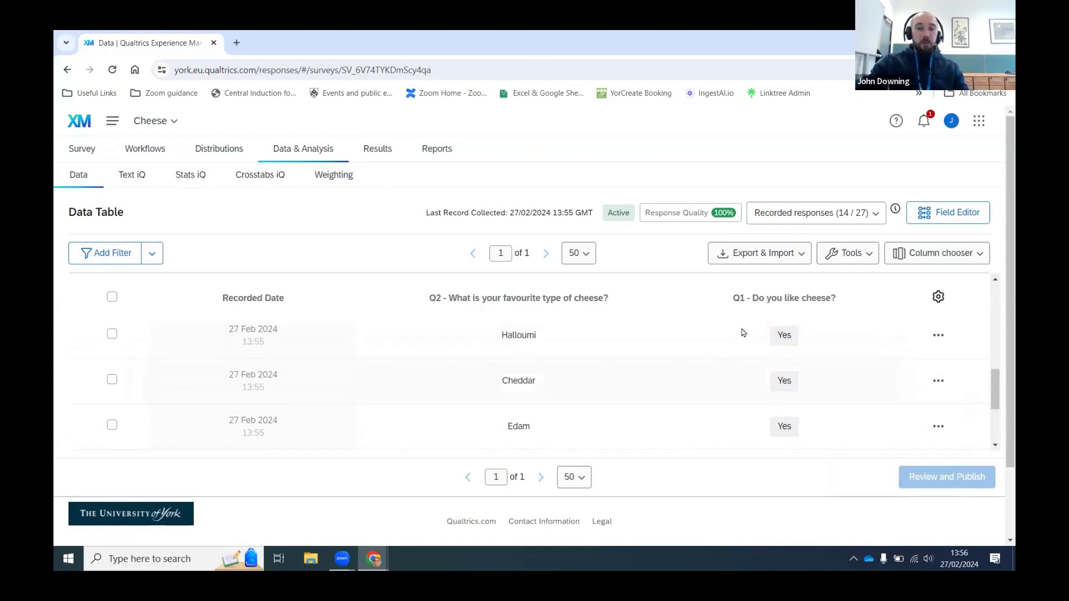
{"action": "left_click", "coordinate": [774, 254]}
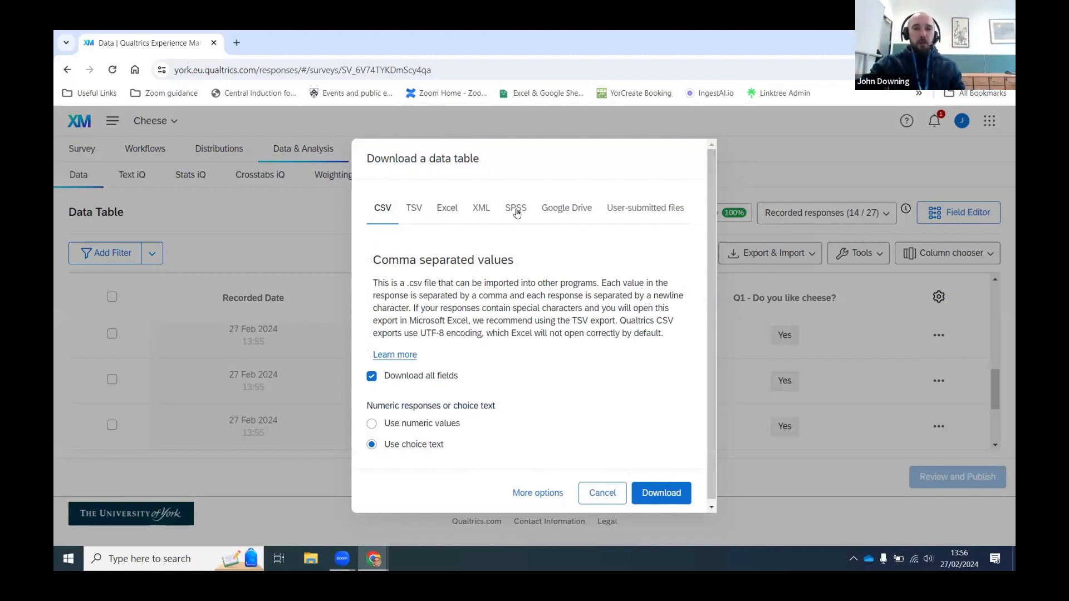
Step: Check the Google Drive export option, cancel the download, and scroll to the table's last responses
{"action": "left_click", "coordinate": [565, 210]}
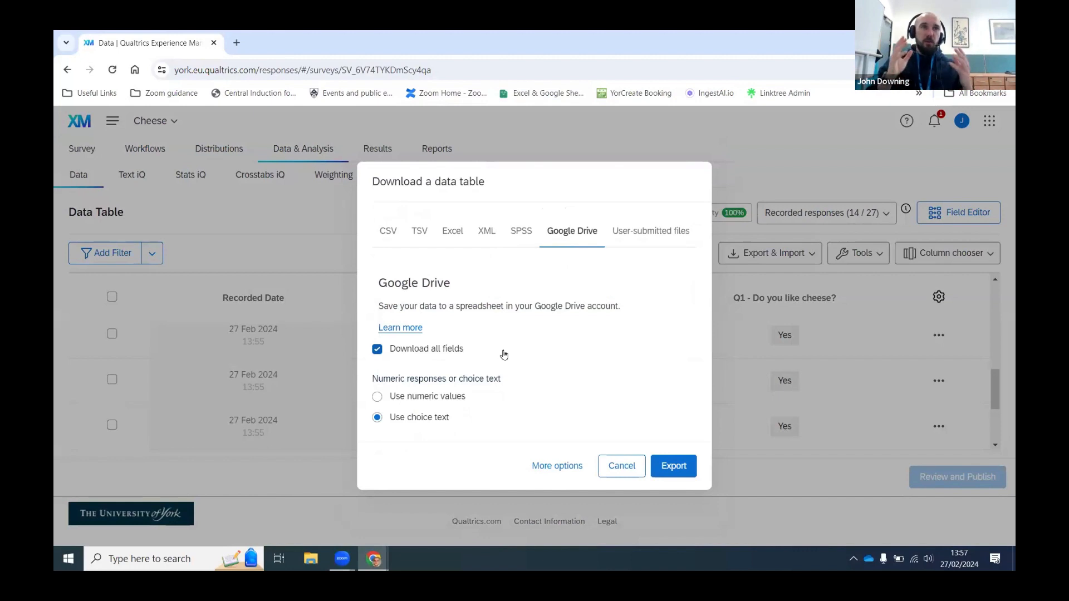
{"action": "left_click", "coordinate": [620, 470]}
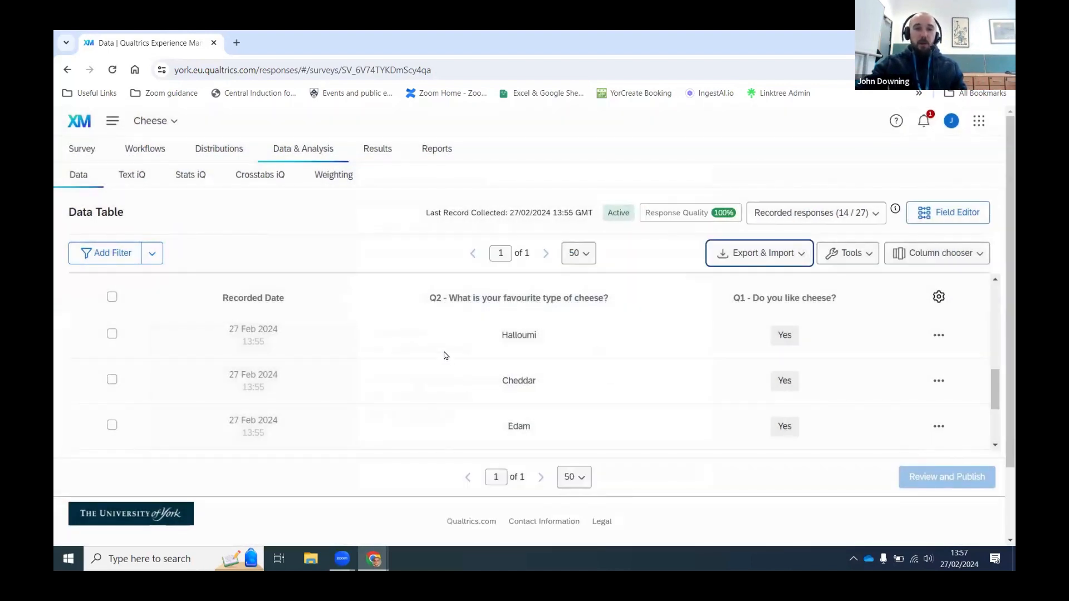
{"action": "scroll", "coordinate": [445, 356], "scroll_direction": "down", "scroll_amount": 2}
{"action": "scroll", "coordinate": [451, 363], "scroll_direction": "down", "scroll_amount": 1}
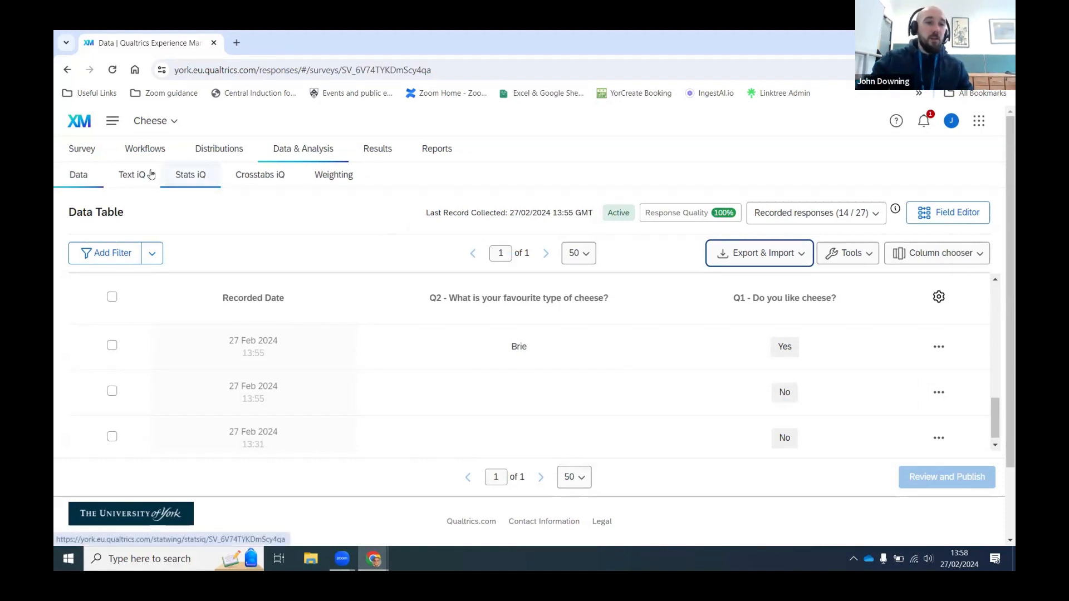
Step: Return to the Cheese survey's question editor from the Survey tab
{"action": "left_click", "coordinate": [92, 151]}
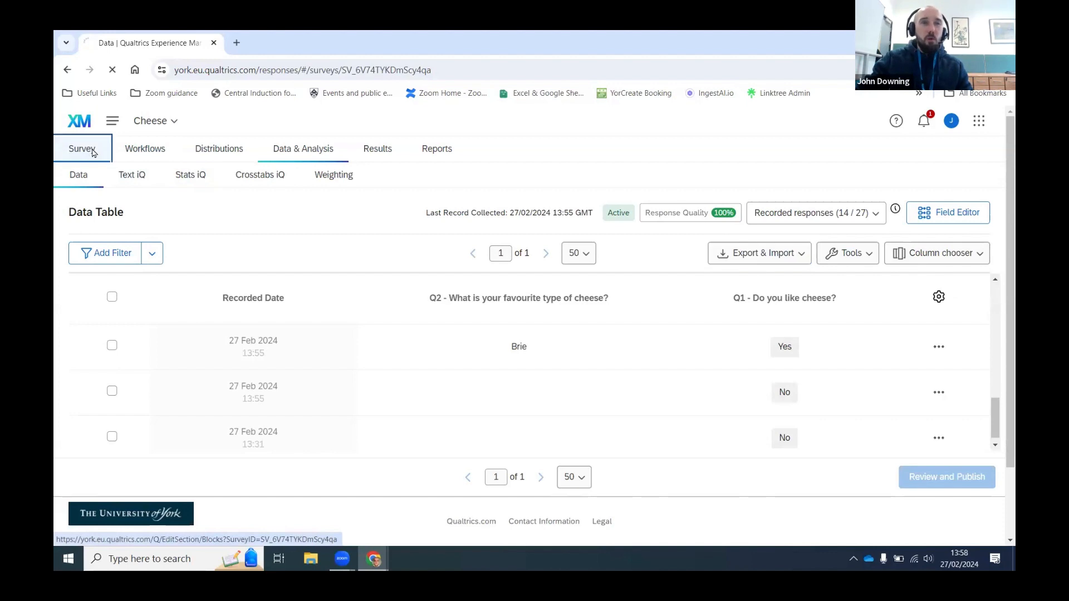